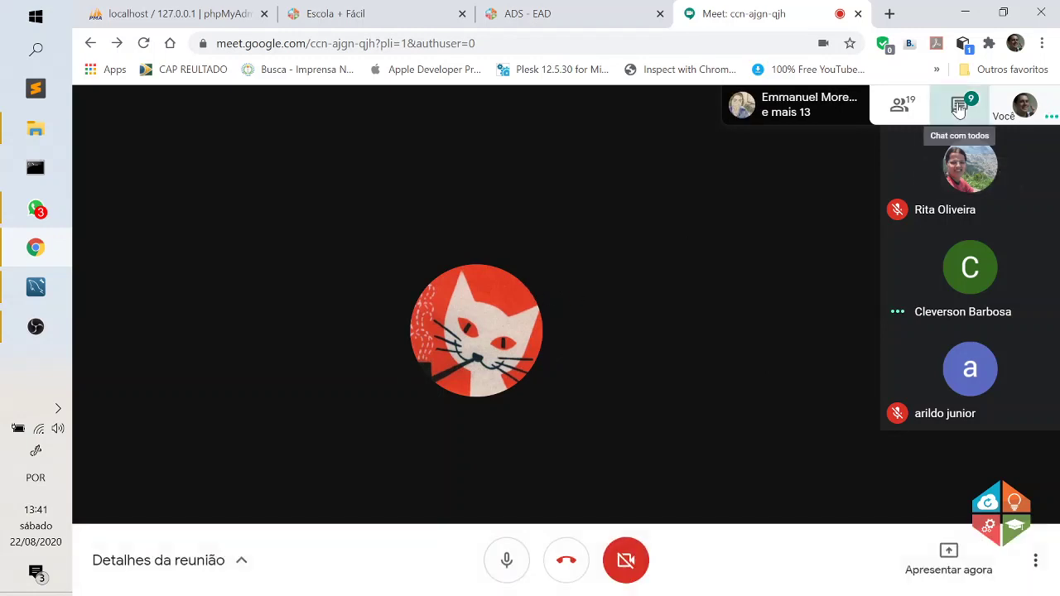
Check the meeting chat, dismiss the WhatsApp notification, and bring up the Apresentar agora choices.
left_click(958, 107)
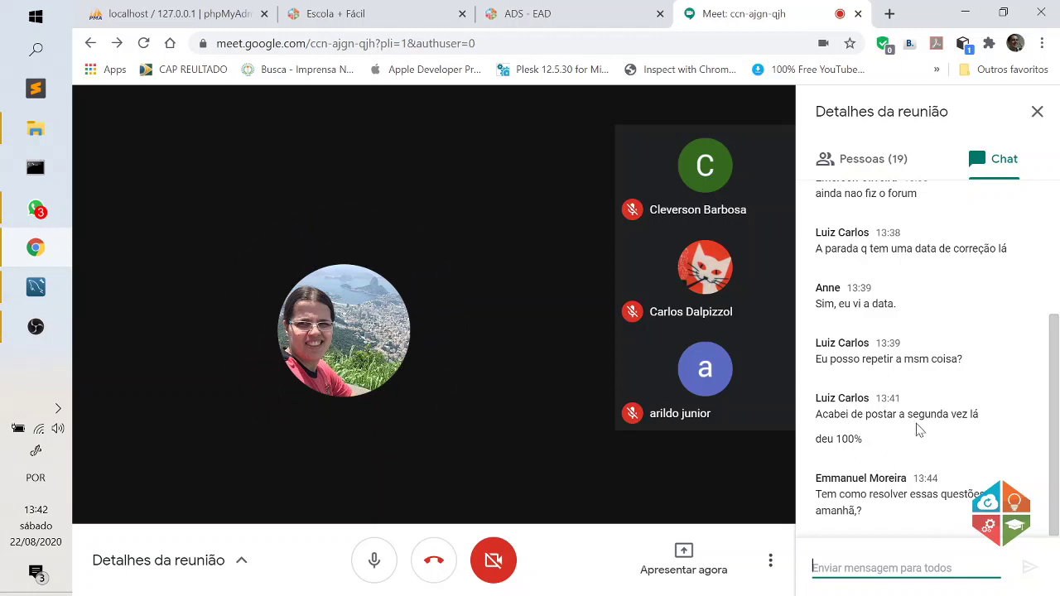
left_click(1036, 111)
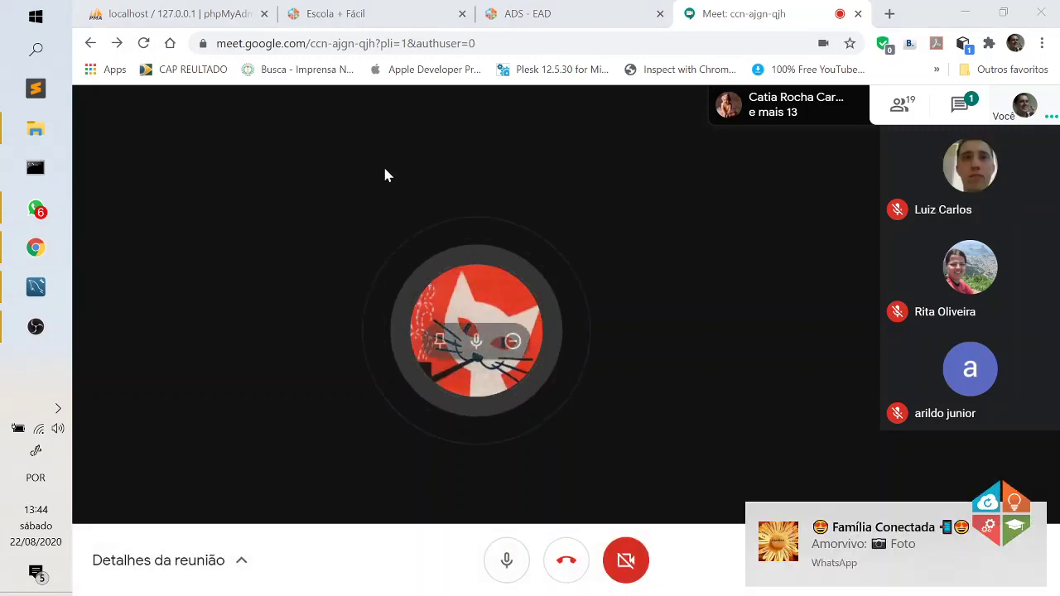
left_click(1032, 520)
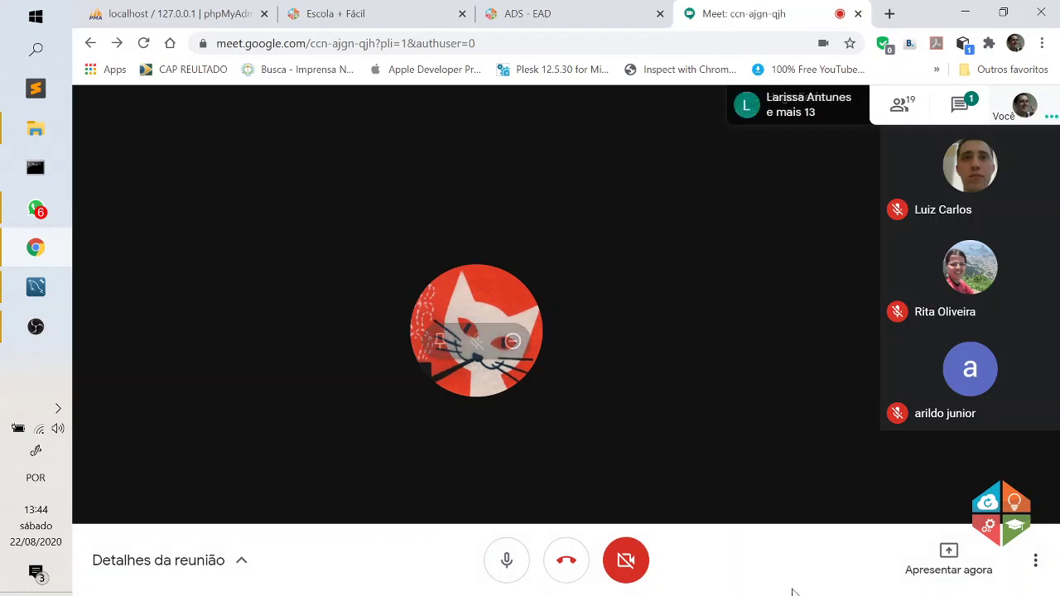
left_click(934, 569)
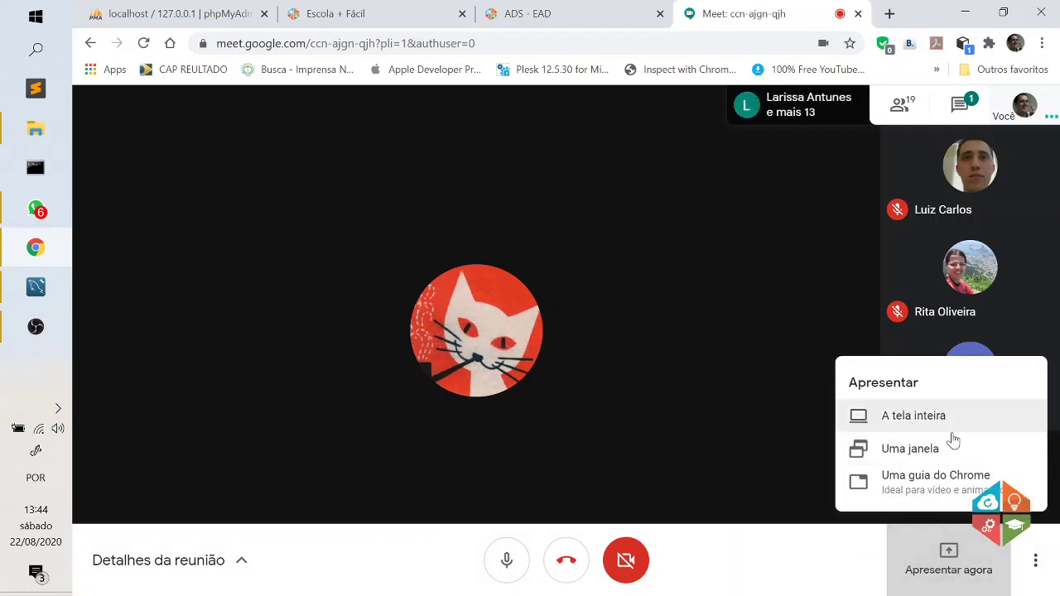
Present the entire screen to the call, hide the sharing notice, and bring OBS Studio forward.
left_click(914, 416)
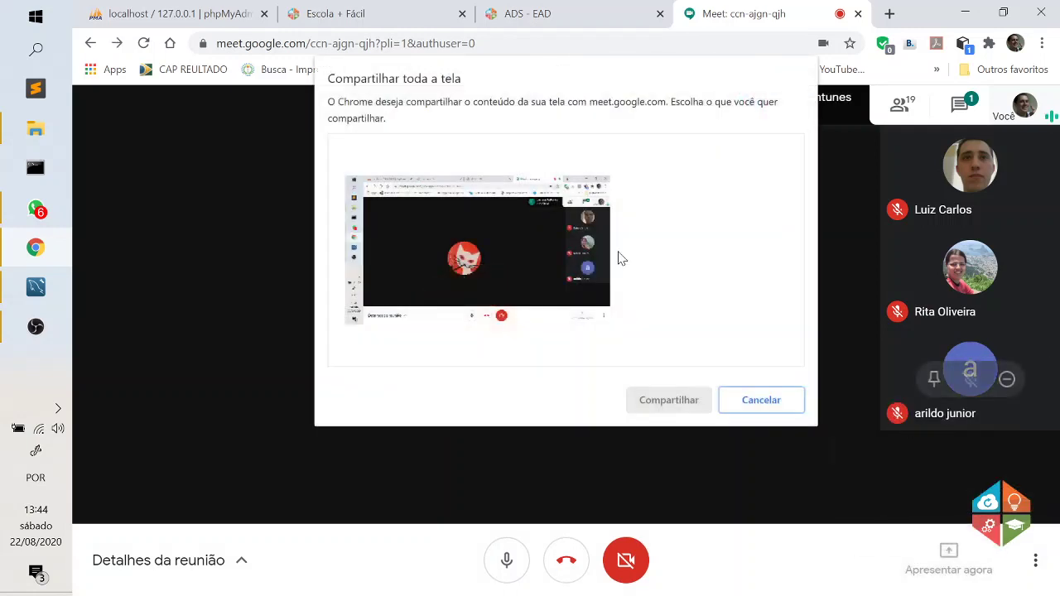
left_click(668, 400)
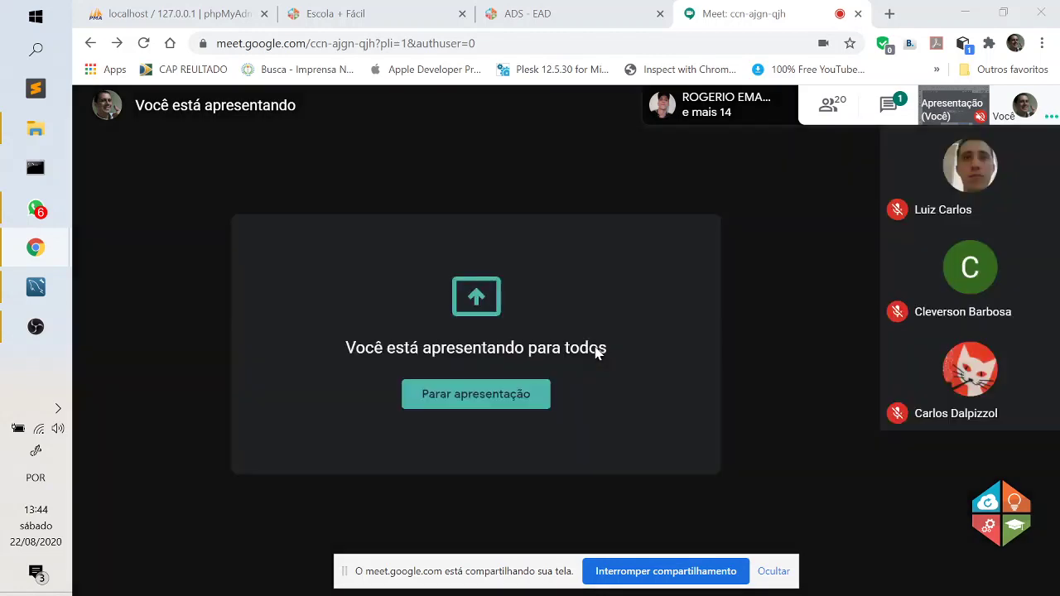
left_click(775, 571)
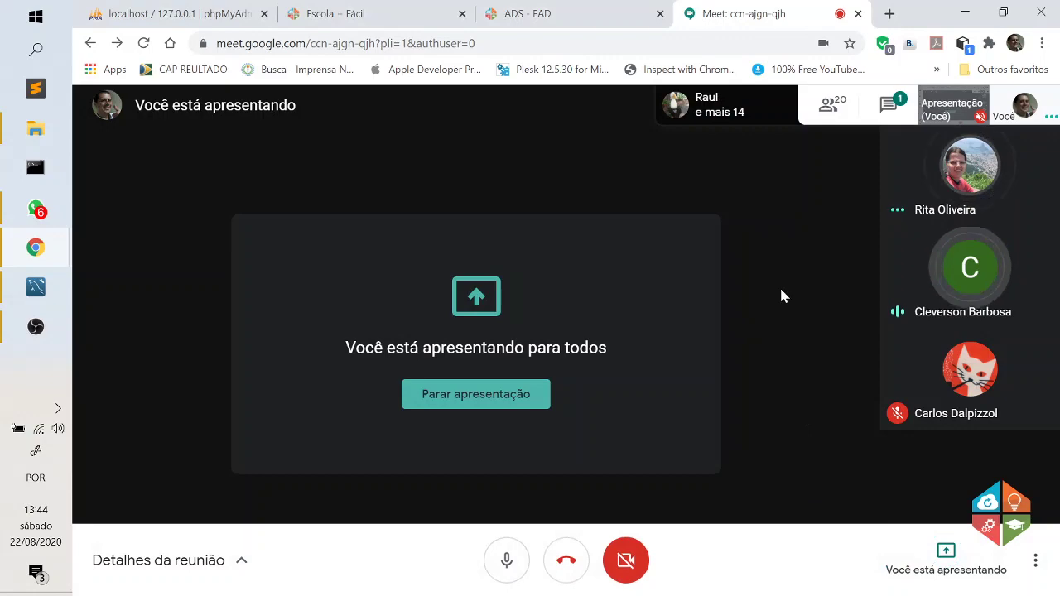
left_click(35, 326)
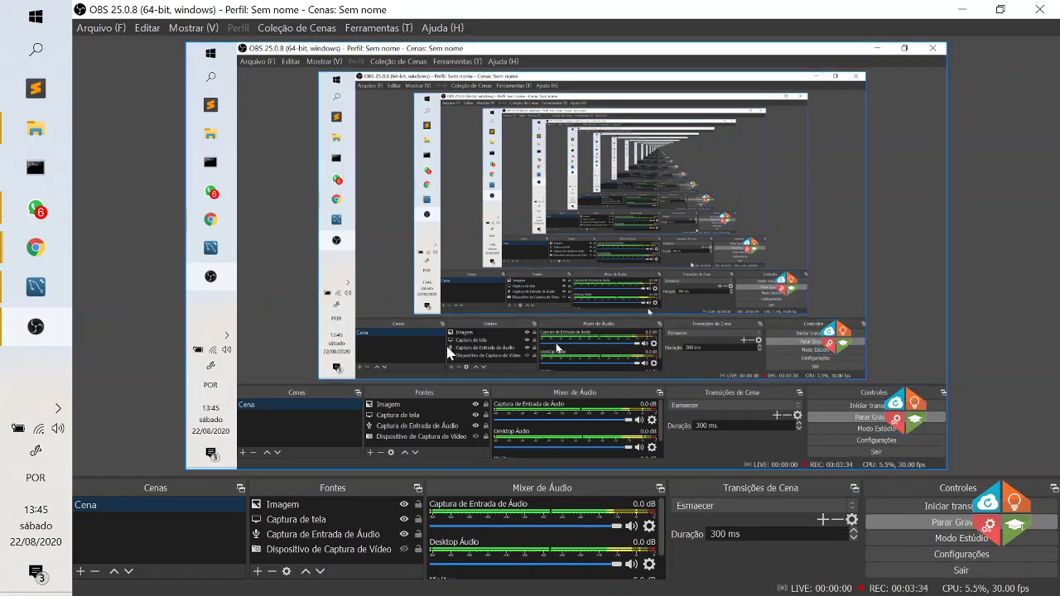
Minimize OBS Studio to reveal the Google Meet presentation view.
left_click(963, 10)
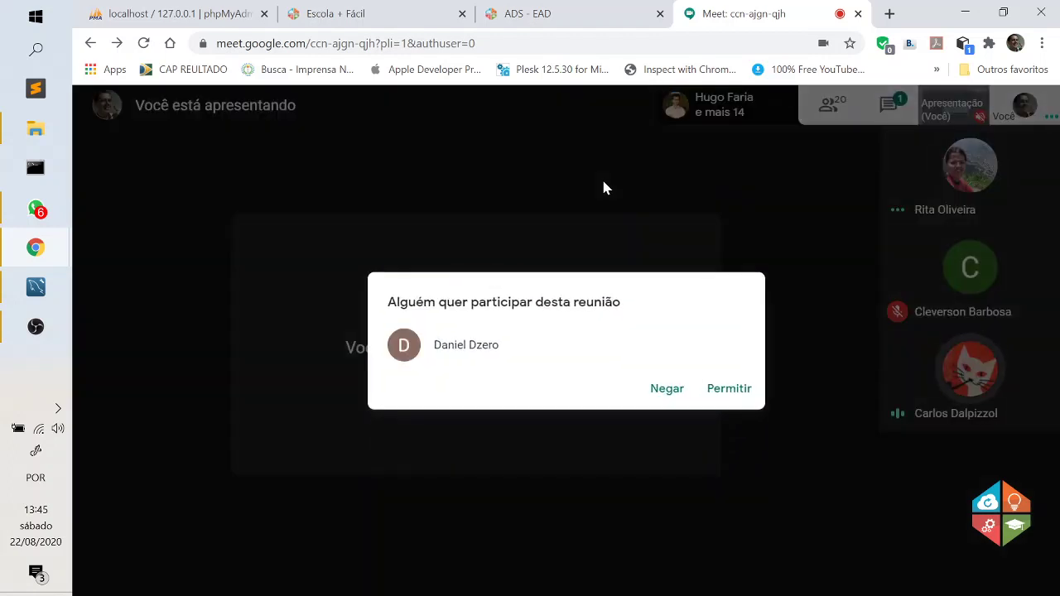
Admit both waiting participants, then switch to the Escola + Fácil DRAW tab.
left_click(732, 388)
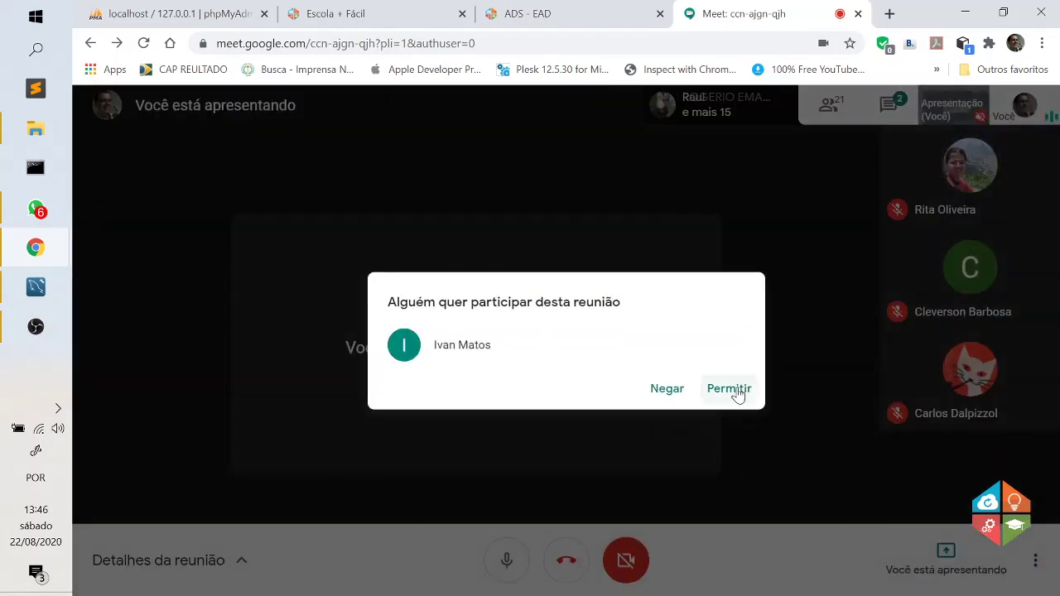
left_click(730, 388)
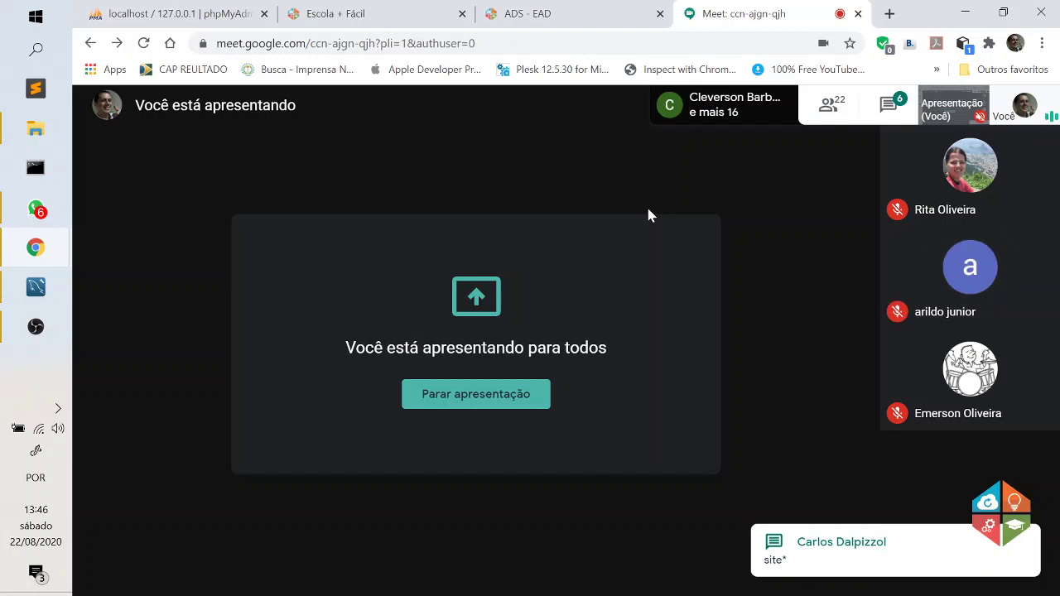
left_click(383, 9)
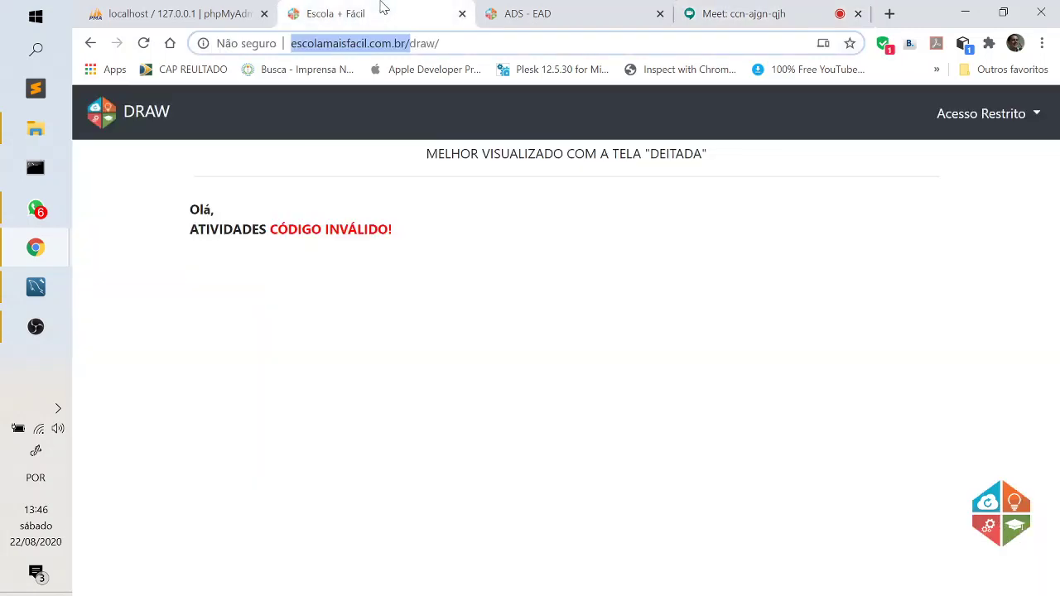
Go to the ADS - EAD course list and expand, then collapse, topic 11 on installing Git.
left_click(440, 43)
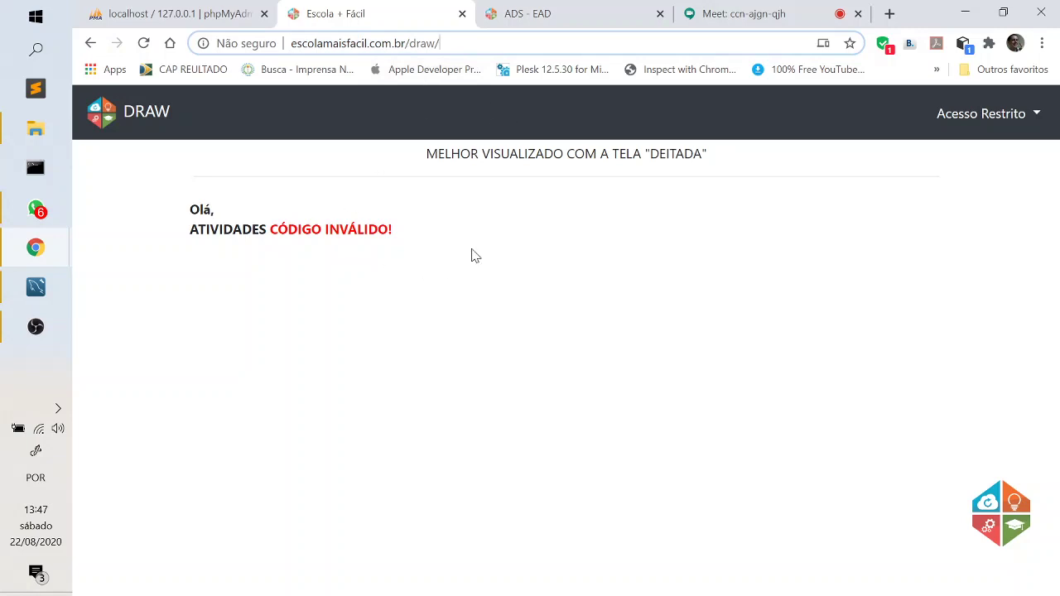
left_click(555, 15)
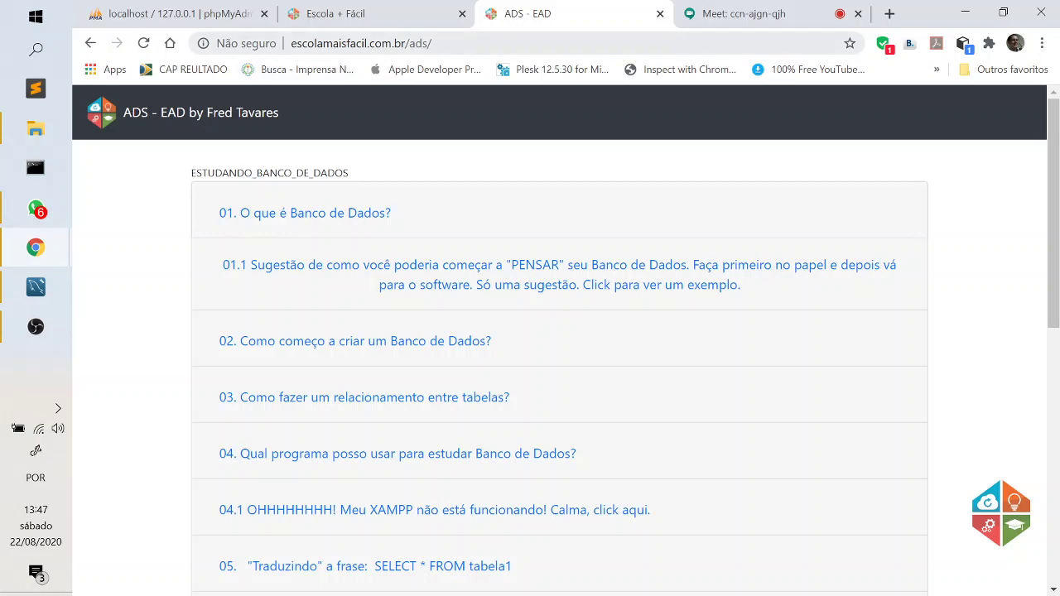
scroll(579, 267, "down", 7)
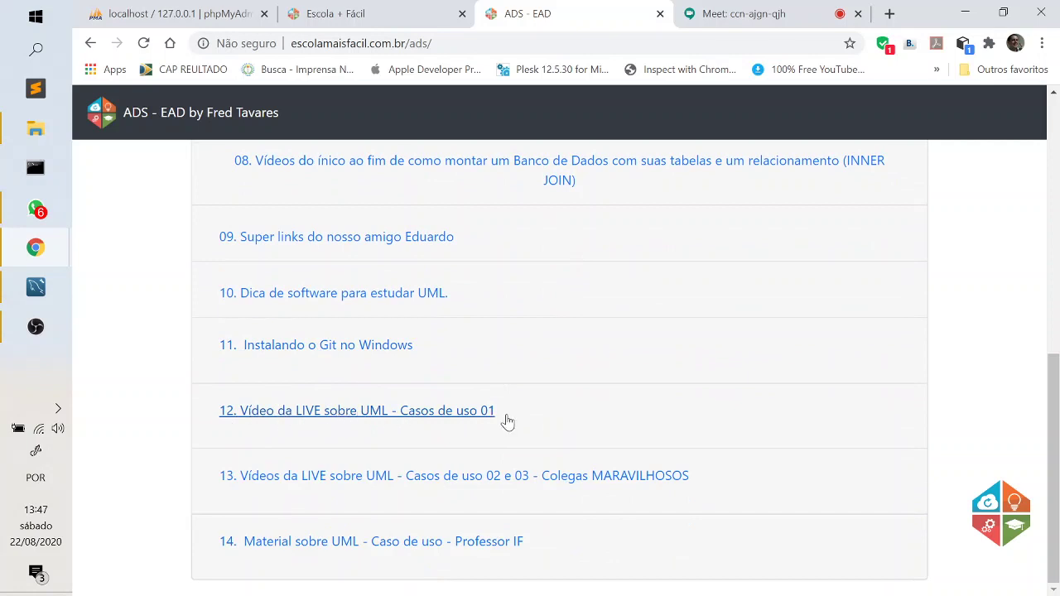
left_click(364, 348)
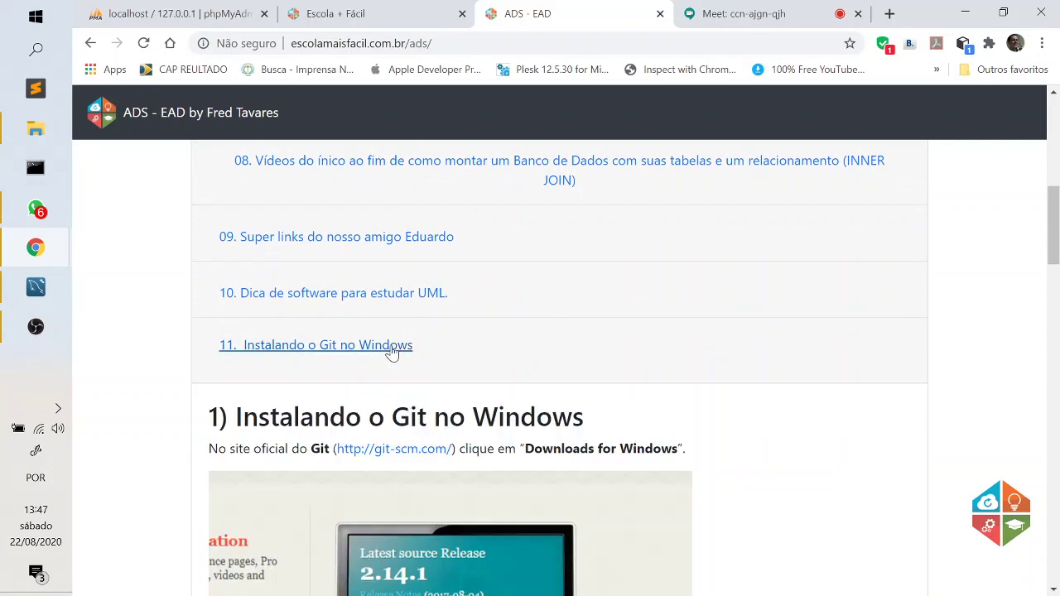
left_click(390, 348)
Browse topic 08's database videos, copy the course page address, and return to Meet.
scroll(604, 301, "up", 3)
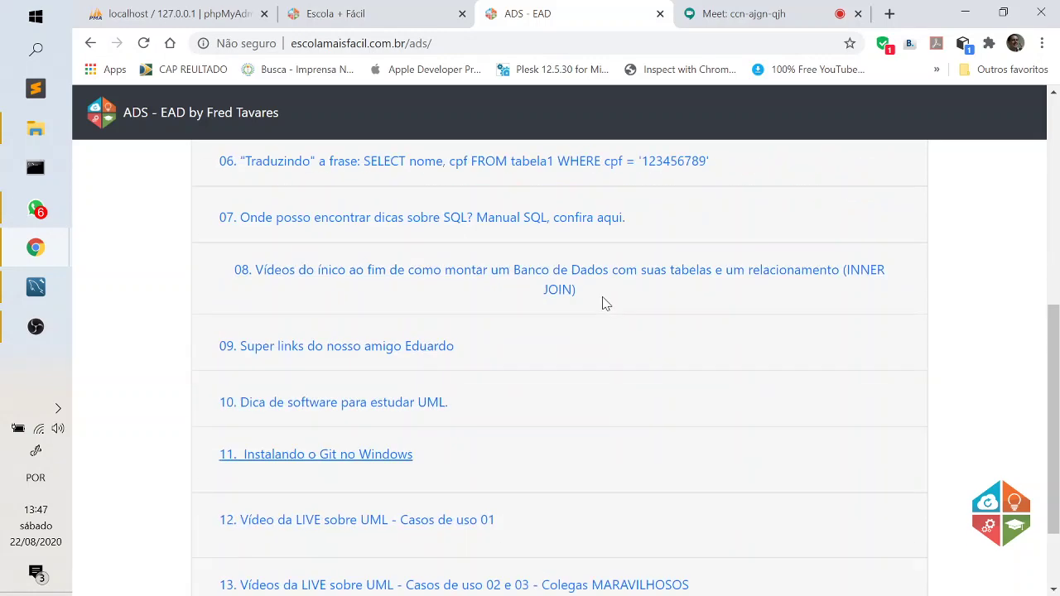
left_click(365, 412)
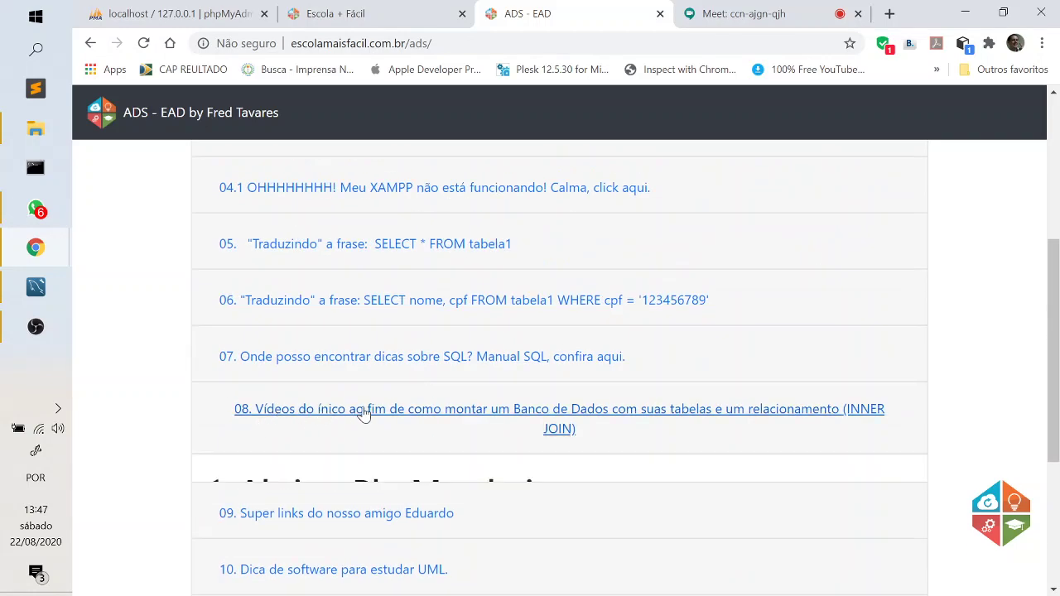
scroll(466, 377, "down", 1)
scroll(823, 436, "down", 2)
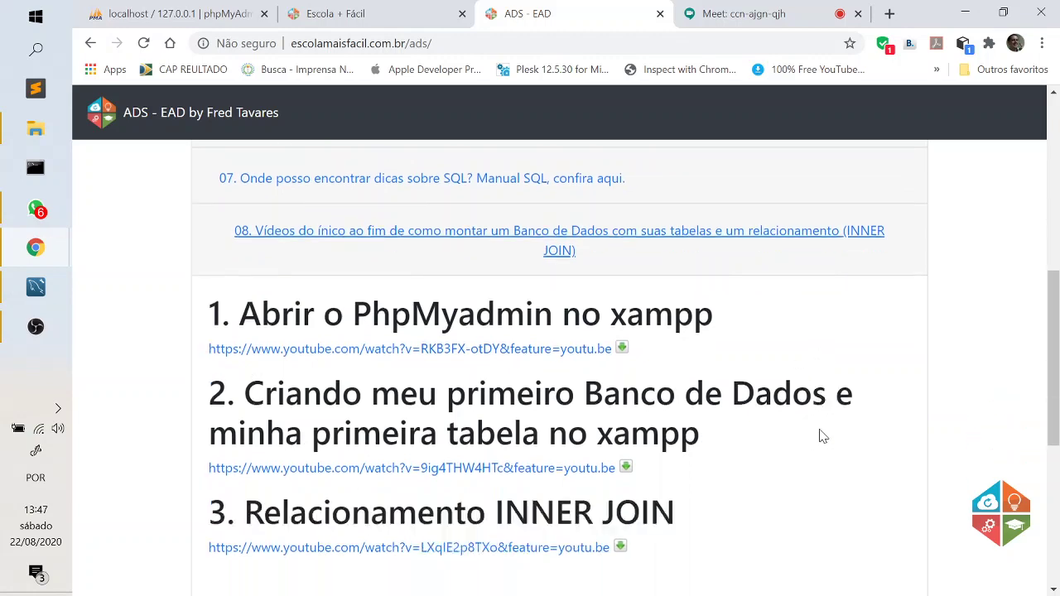
scroll(771, 439, "up", 2)
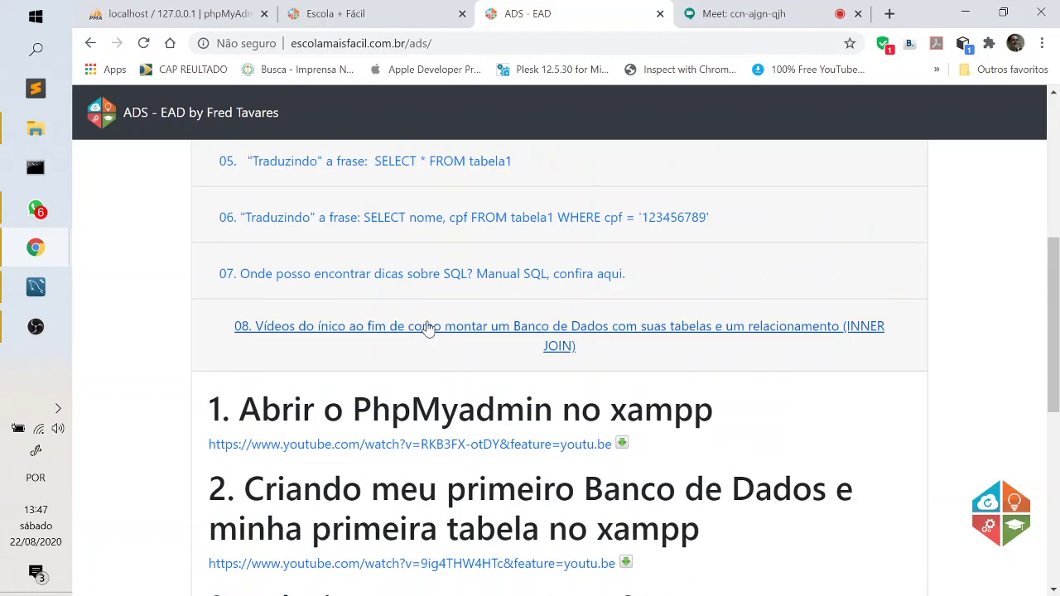
left_click(352, 326)
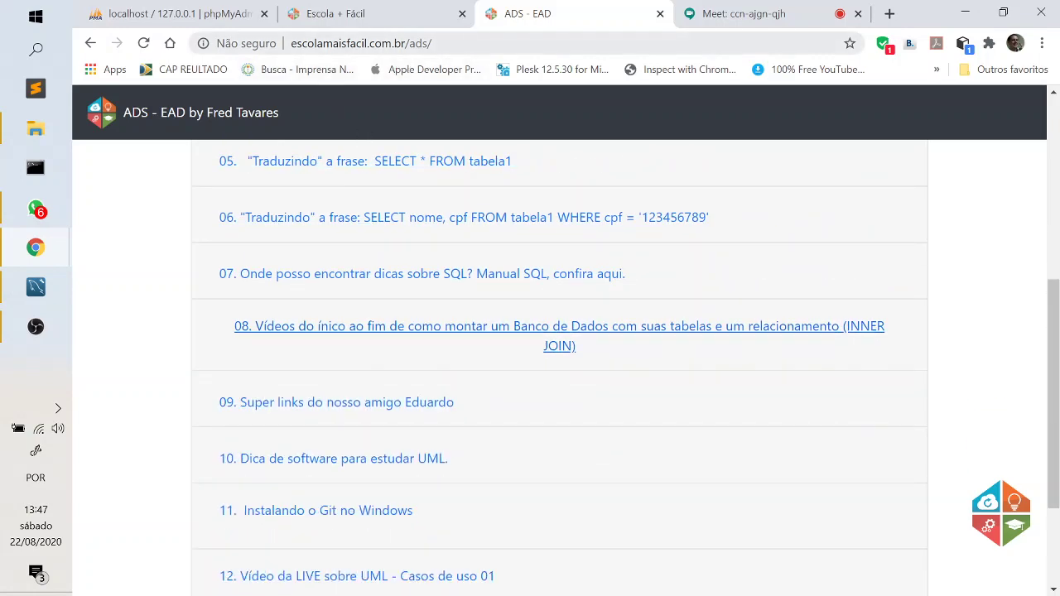
left_click_drag(432, 43, 282, 53)
key("ctrl+c")
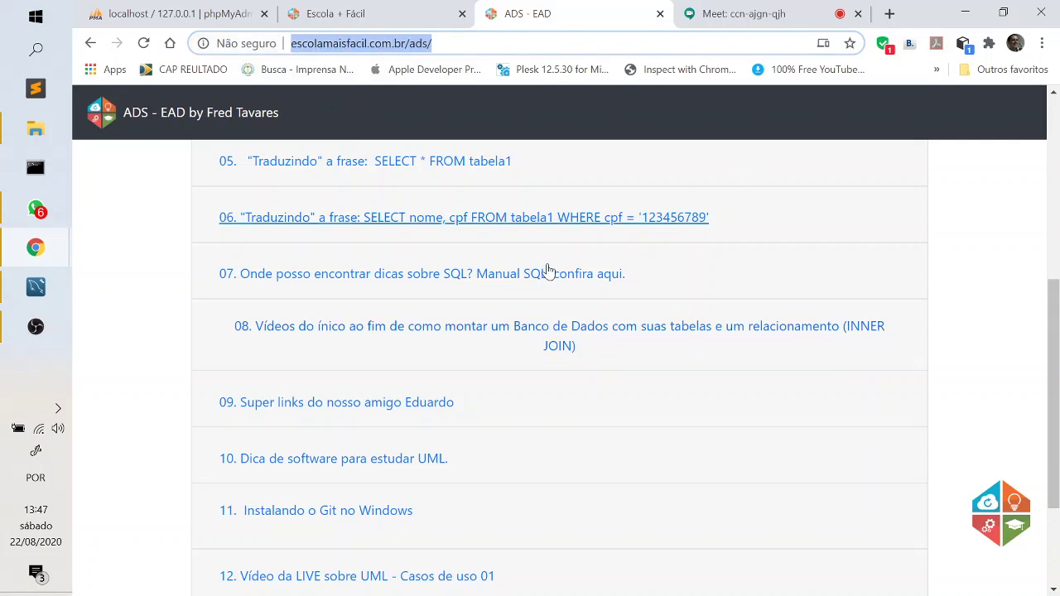
left_click(737, 15)
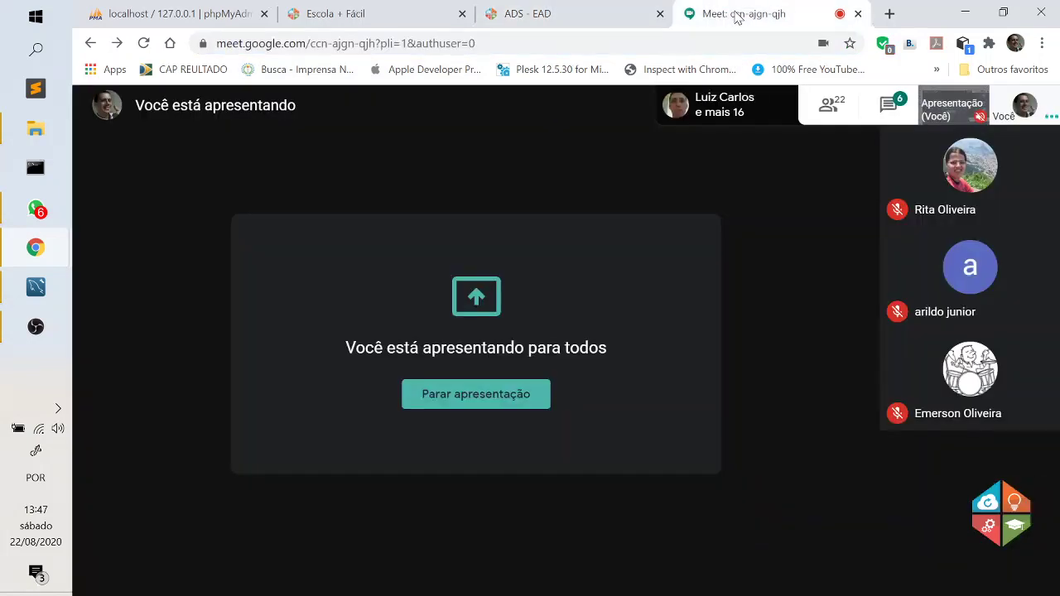
Paste and send the ADS - EAD course link in the Meet chat, then show the course page.
left_click(888, 104)
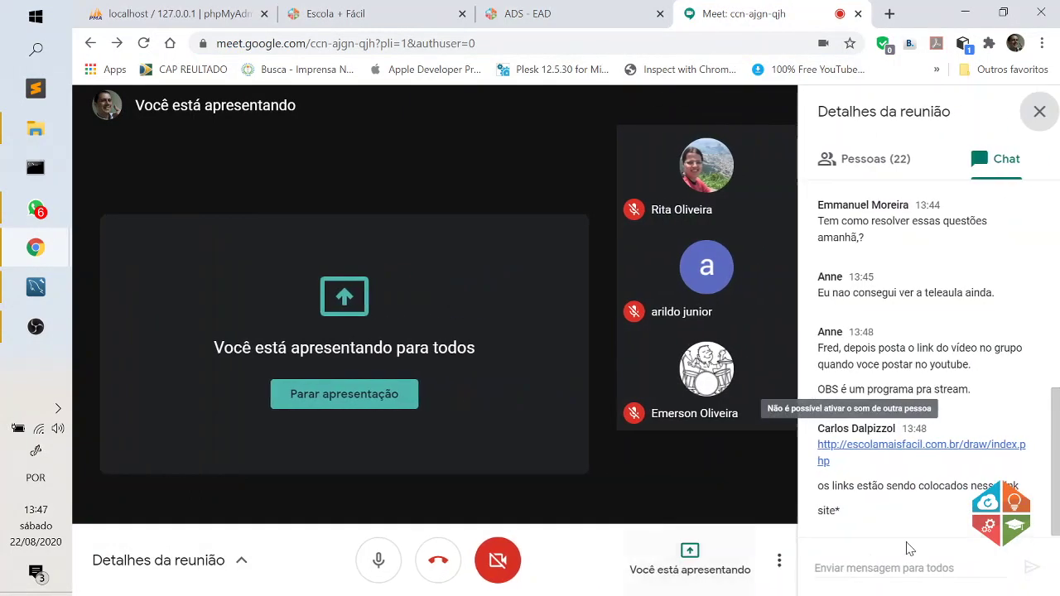
key("ctrl+v")
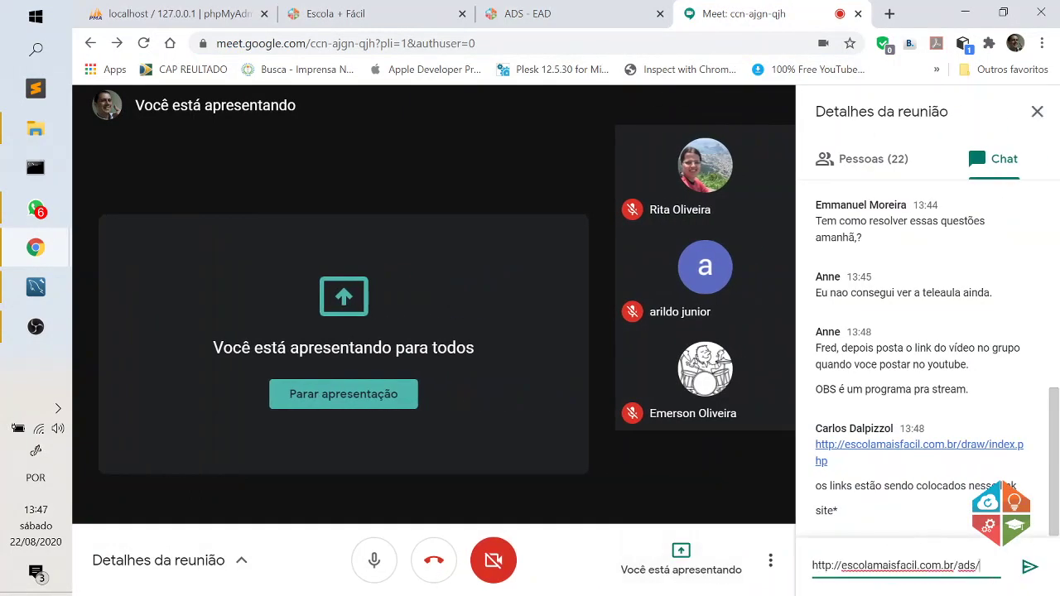
key("Return")
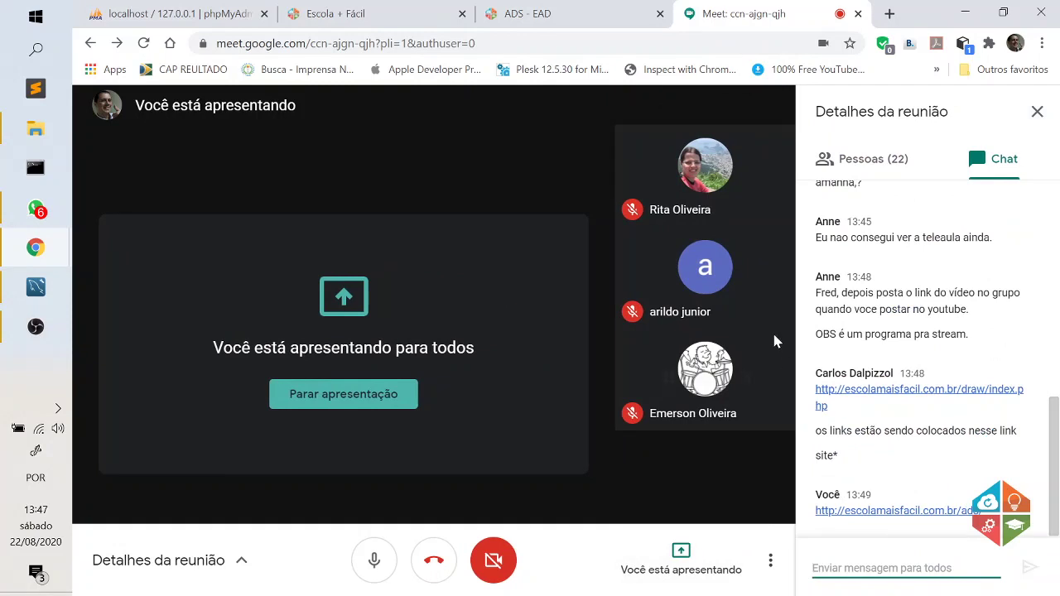
left_click(558, 14)
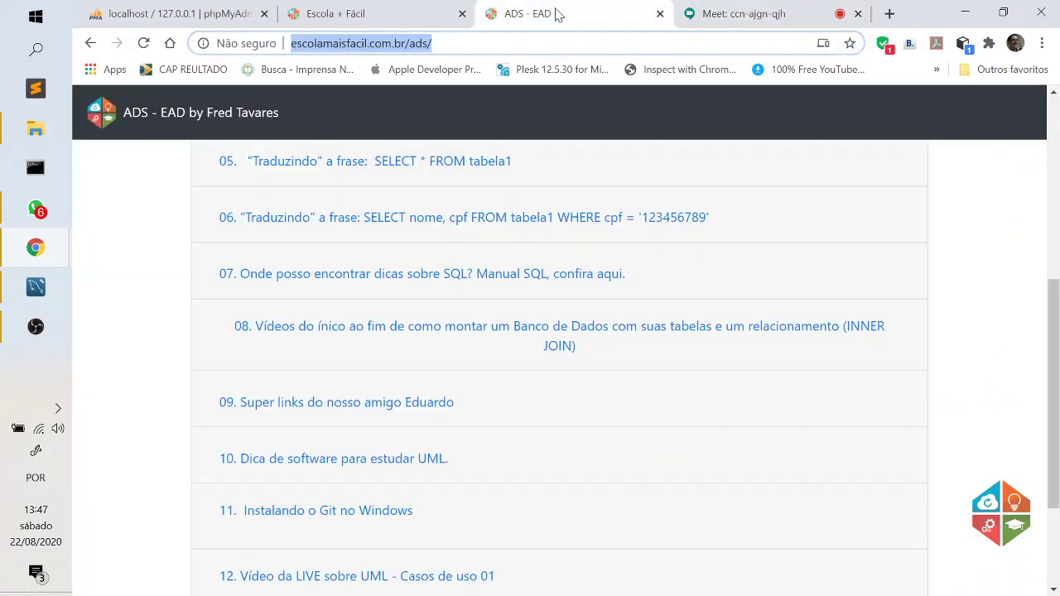
Scroll the ADS - EAD lesson list down to the APOSTILA handout and back, then show the DRAW page.
scroll(530, 395, "down", 2)
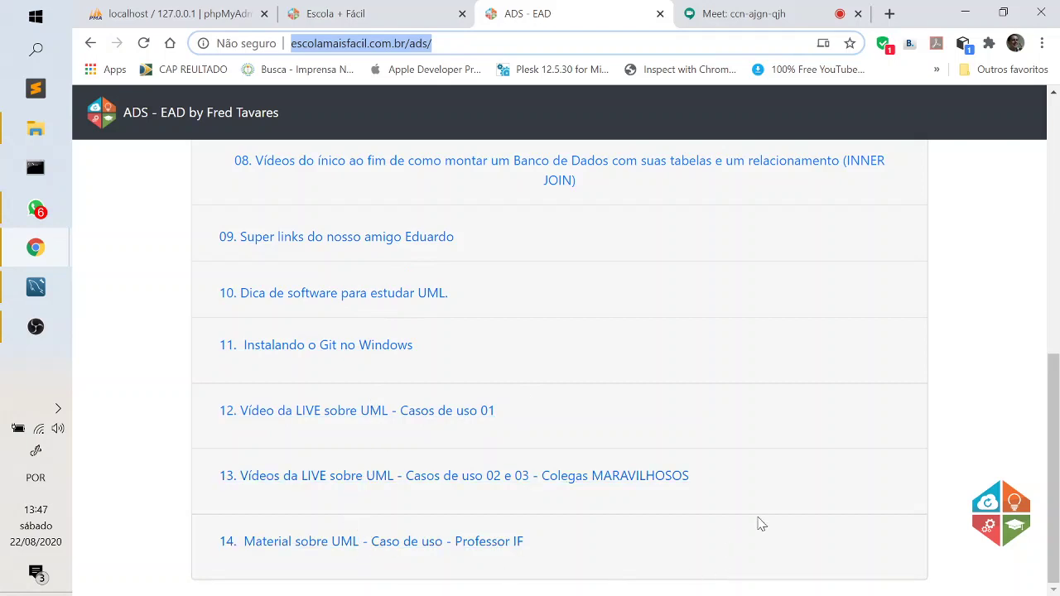
left_click(397, 547)
scroll(765, 362, "down", 1)
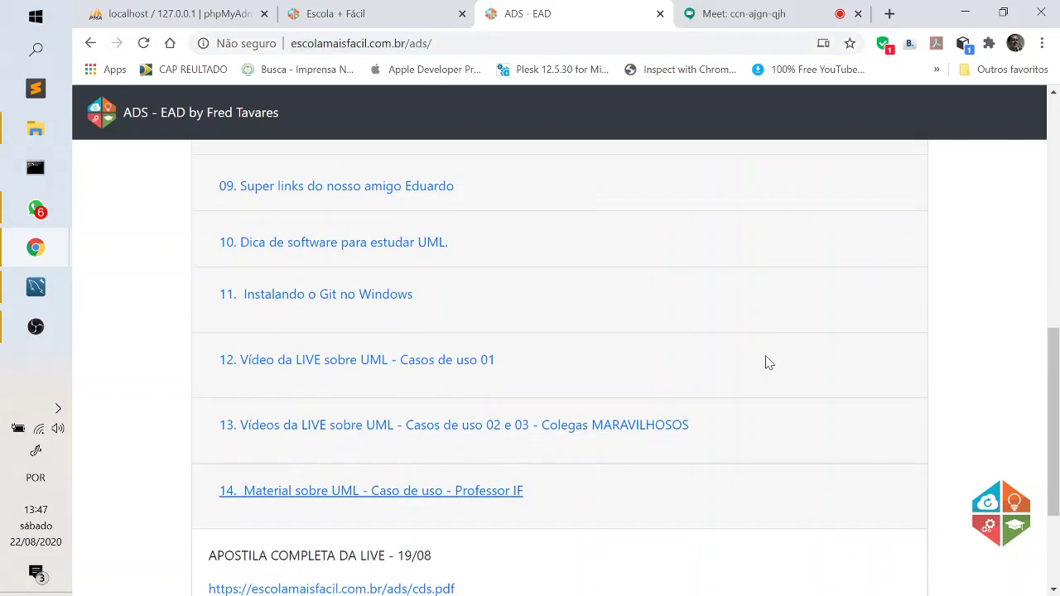
scroll(766, 362, "down", 2)
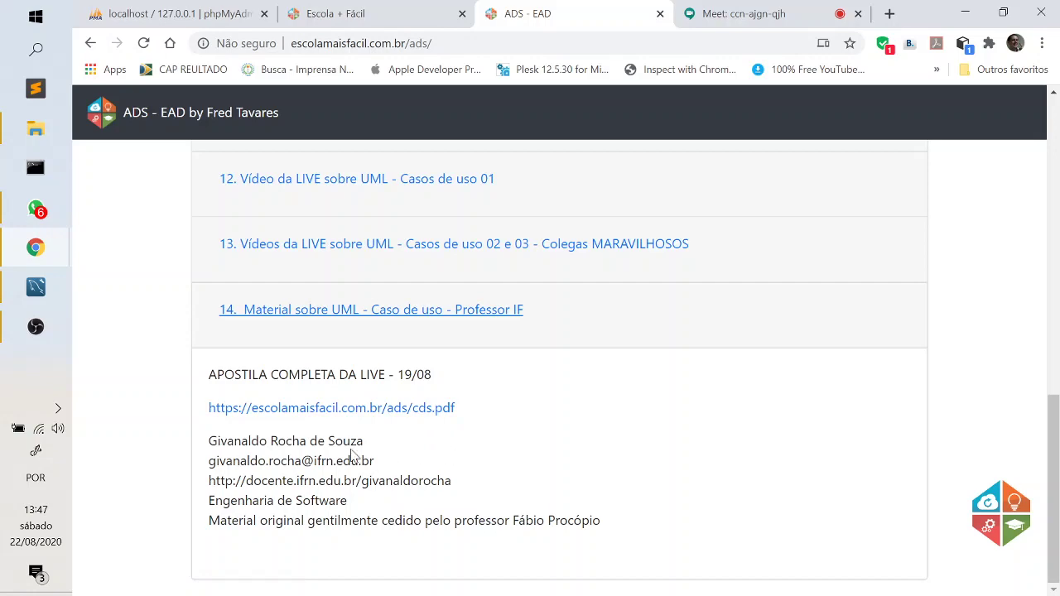
scroll(579, 381, "up", 3)
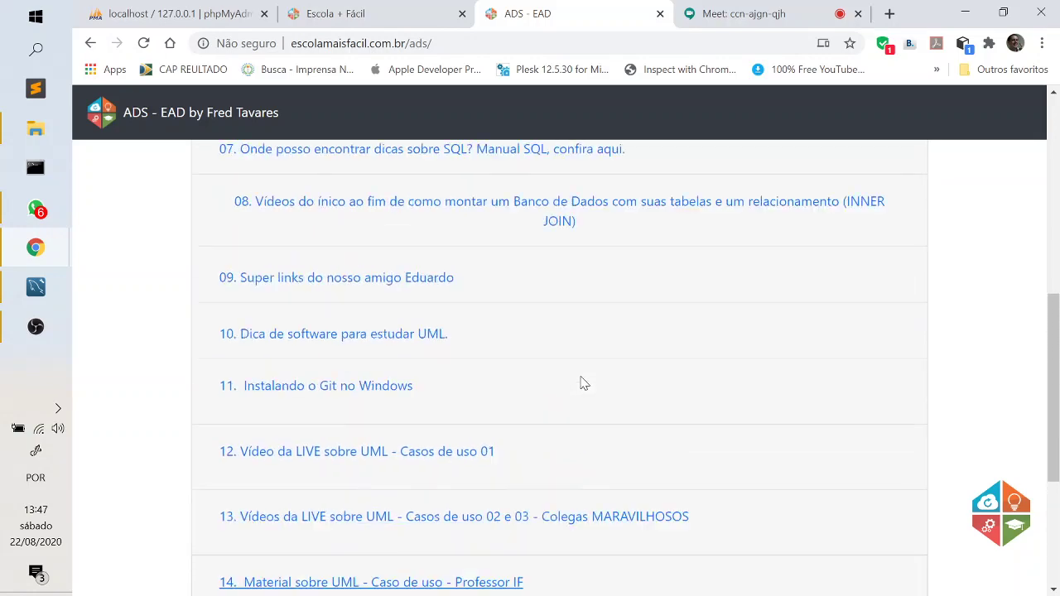
scroll(583, 381, "up", 4)
left_click(412, 10)
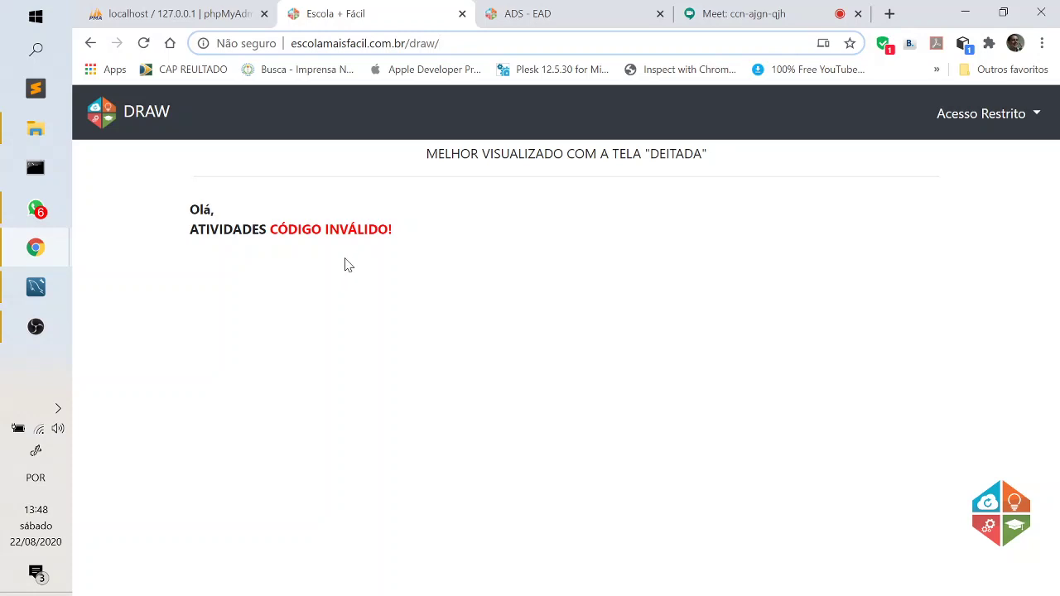
Open the Acesso Restrito login form on the DRAW page, then go back to the Meet call.
left_click(983, 116)
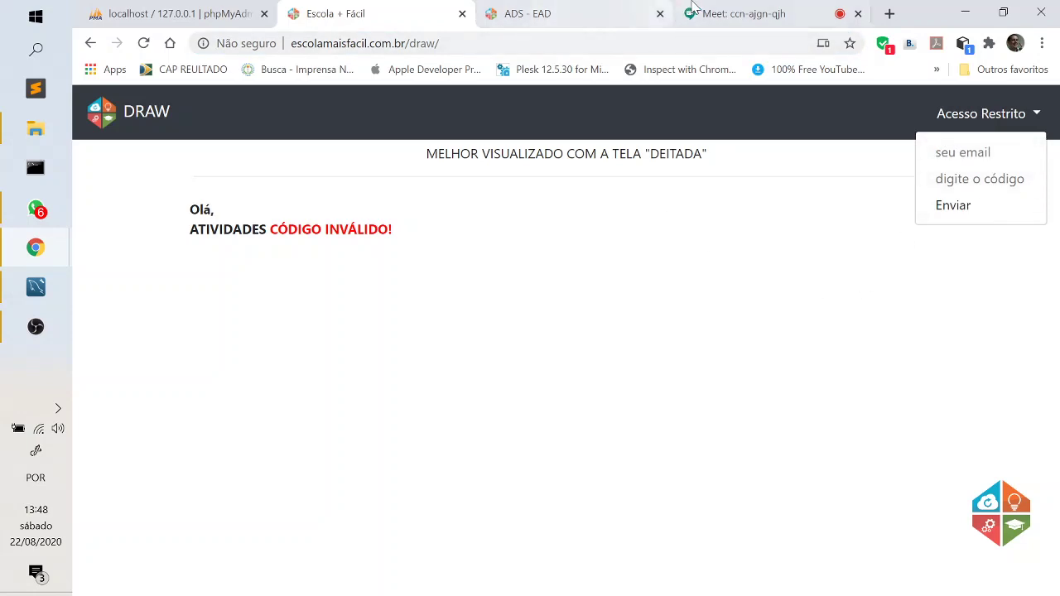
left_click(720, 13)
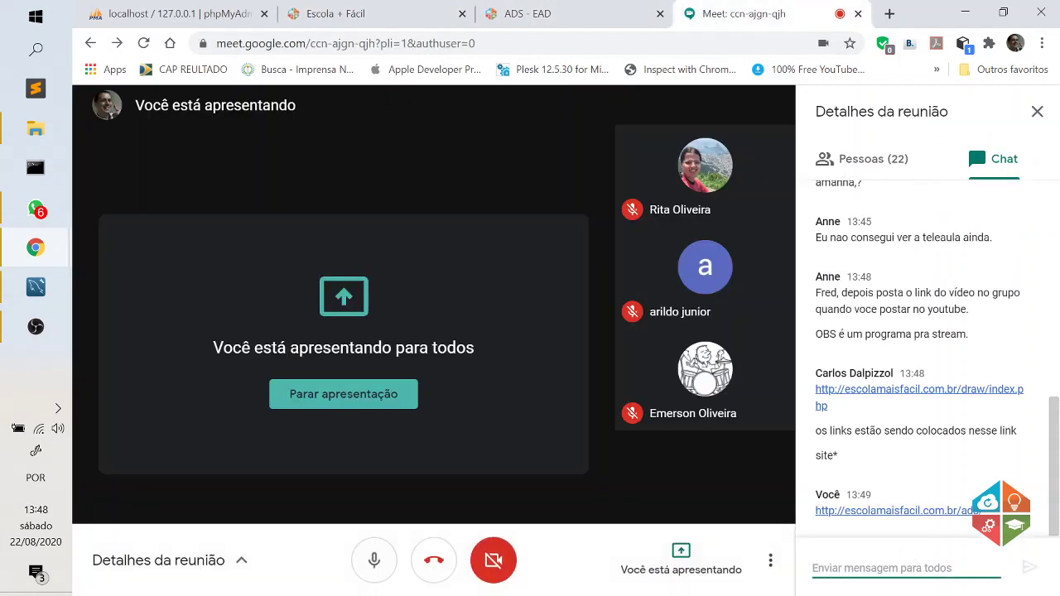
Send the course access code in the Meet chat, admit the waiting participant, and return to the DRAW page.
type("codigo e")
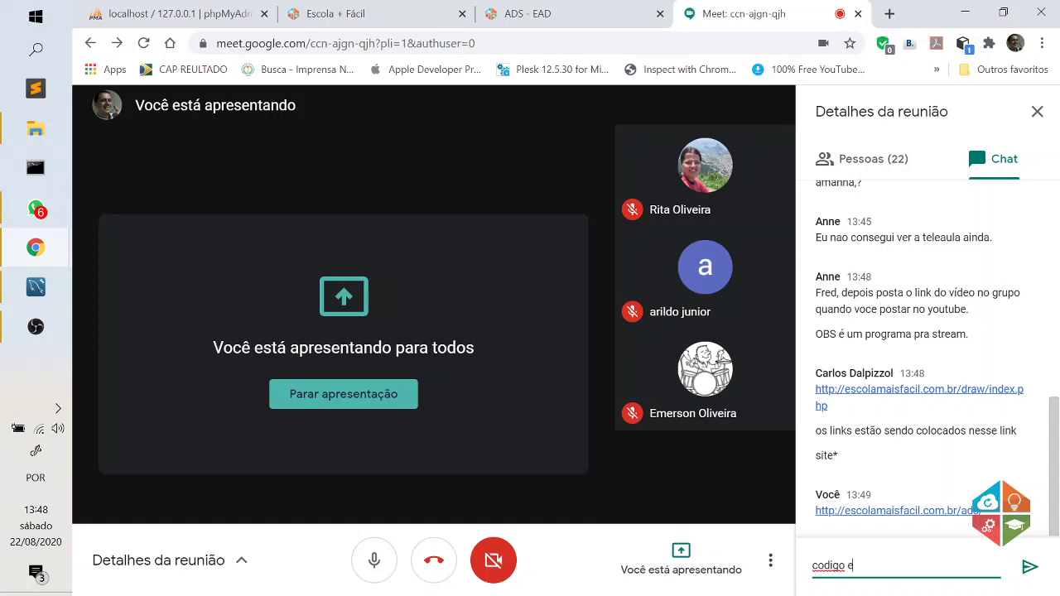
type("ad")
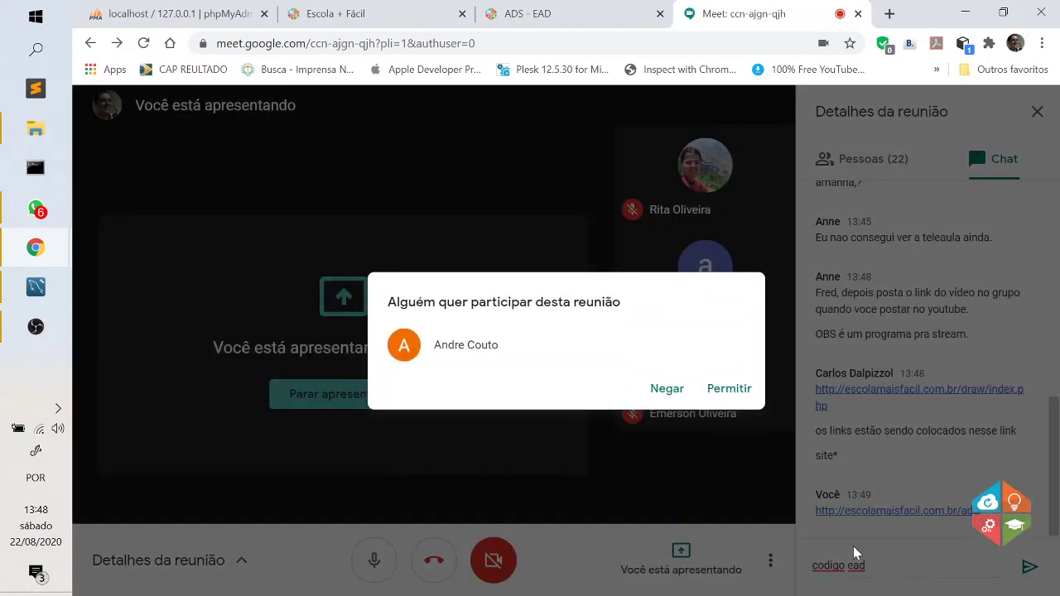
left_click(727, 390)
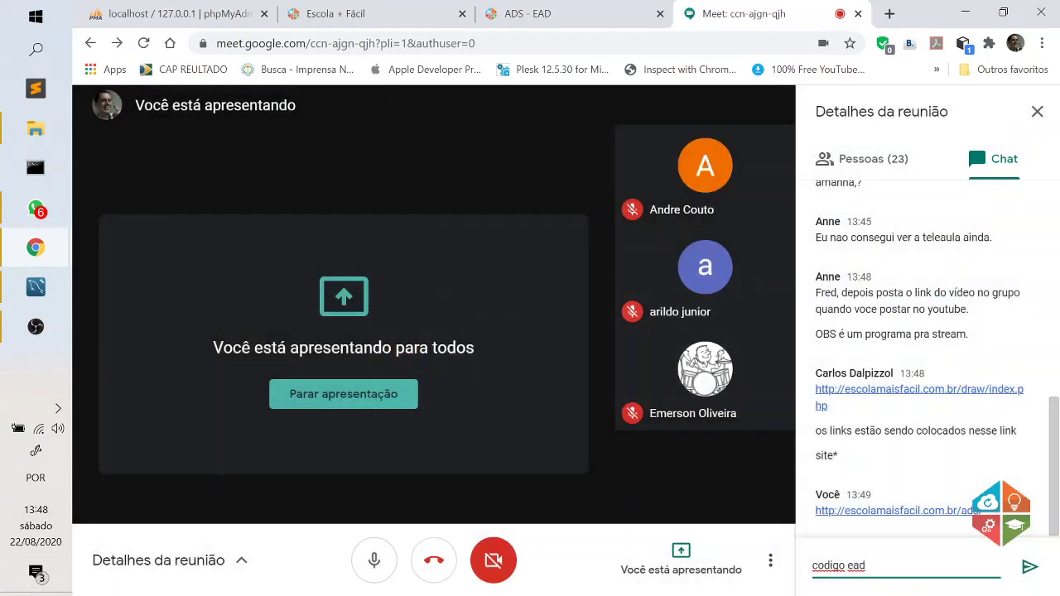
key("Return")
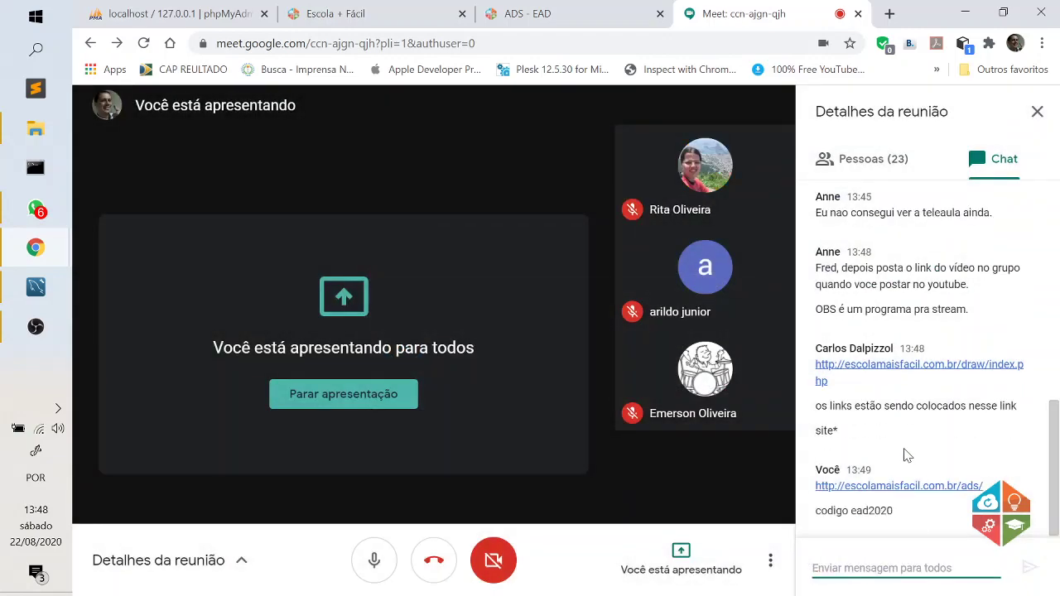
left_click(542, 15)
left_click(364, 14)
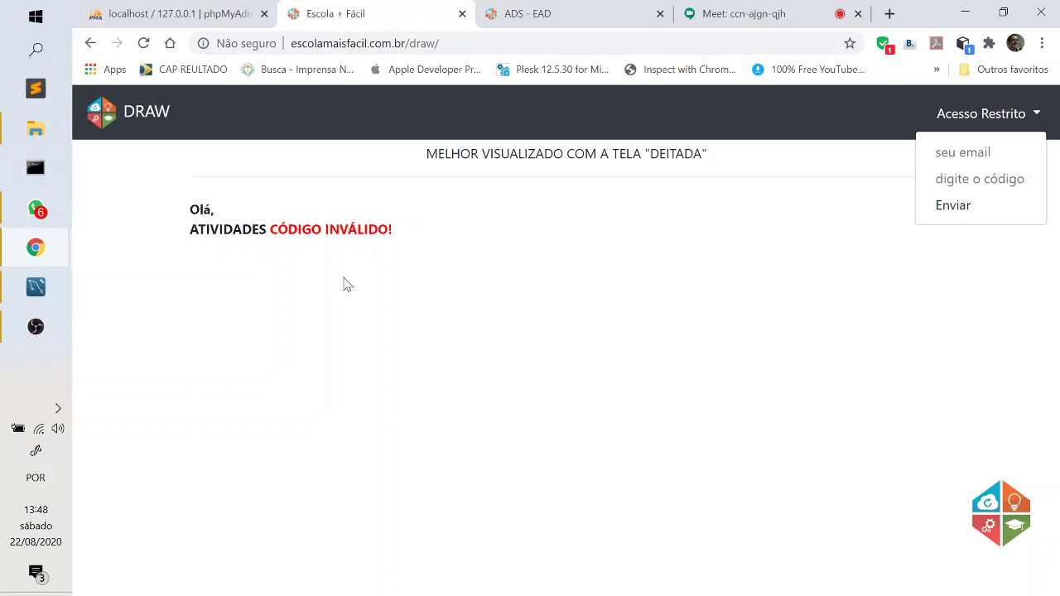
Cycle past the ADS - EAD and DRAW tabs to the localhost phpMyAdmin home page.
left_click(548, 12)
left_click(418, 10)
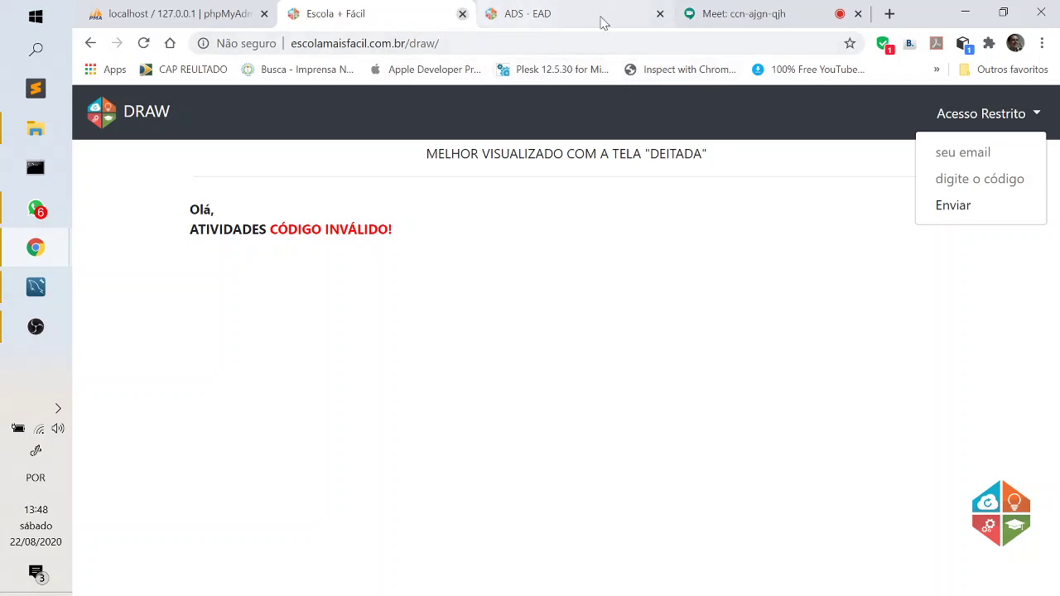
left_click(220, 18)
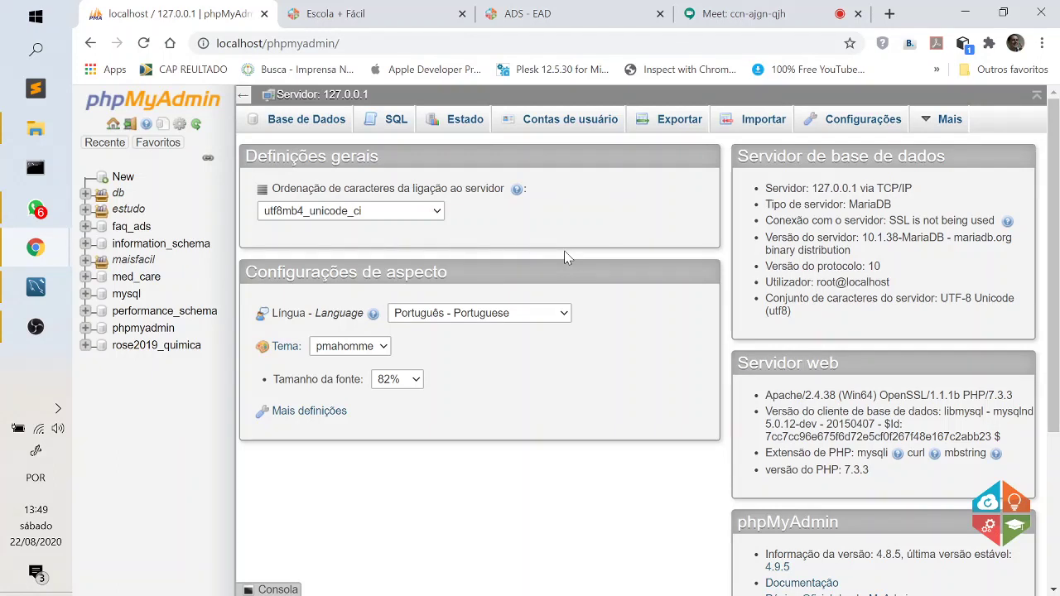
Load localhost (the XAMPP dashboard) in a new Chrome tab, then bring MySQL Workbench forward.
left_click(891, 14)
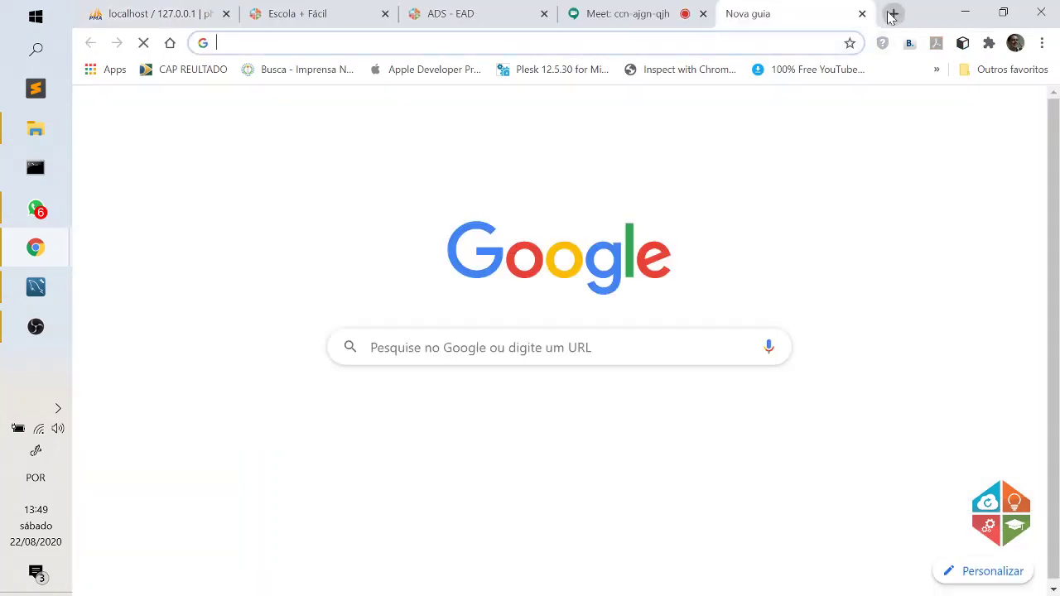
left_click(359, 10)
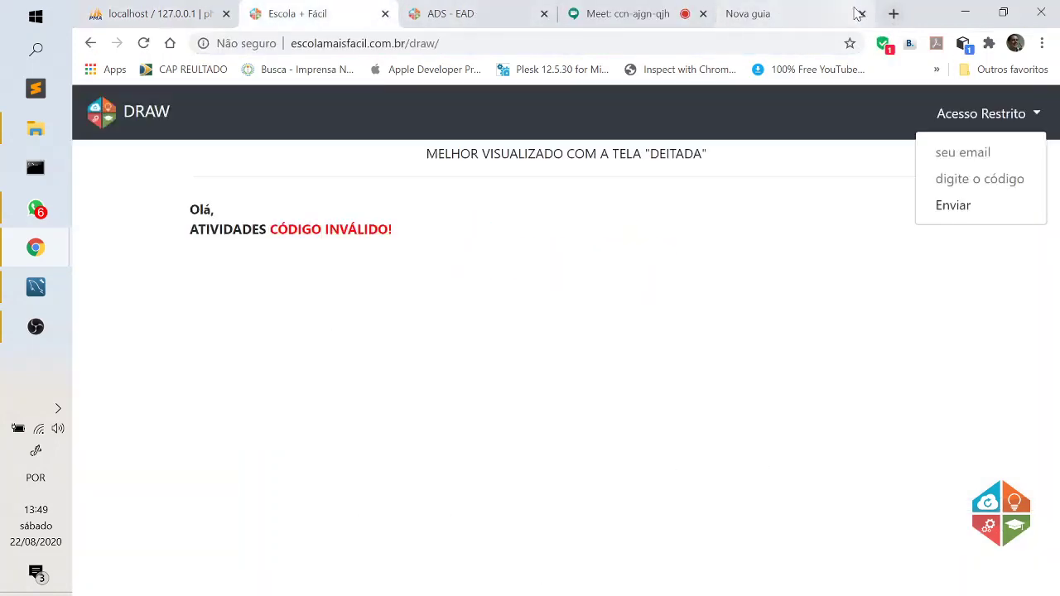
left_click(819, 10)
left_click(754, 37)
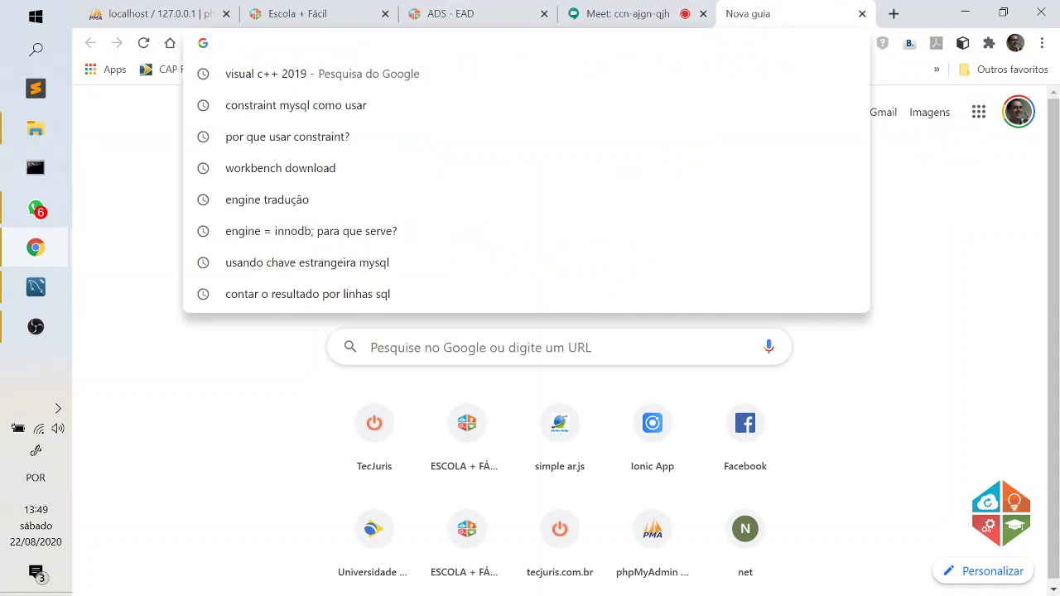
type("localhost")
key("Return")
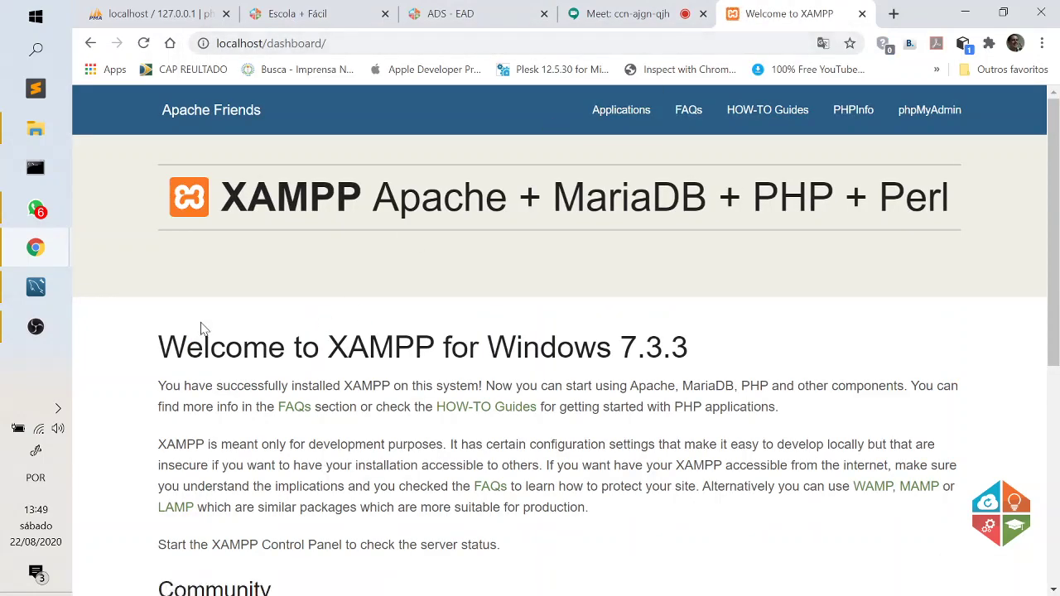
left_click(36, 287)
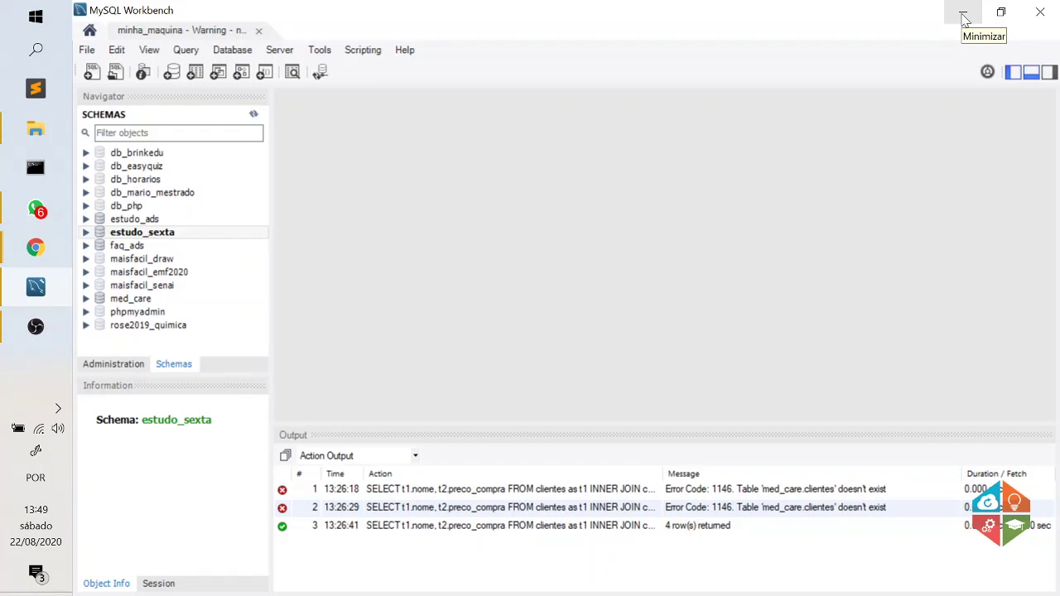
Minimize MySQL Workbench, restore it, then minimize it again to reveal the XAMPP dashboard.
left_click(963, 18)
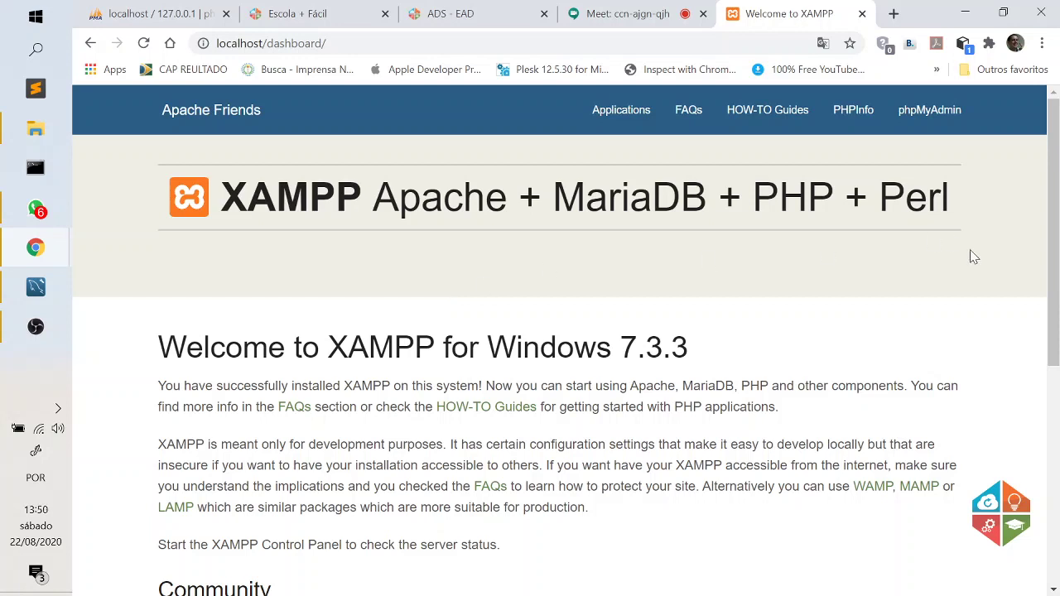
left_click(35, 288)
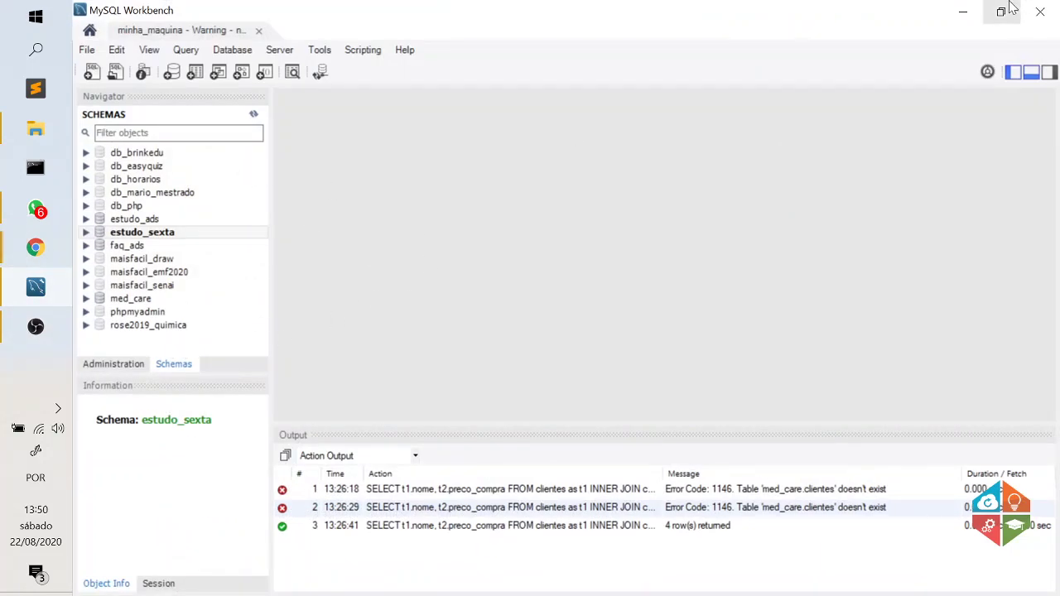
left_click(963, 13)
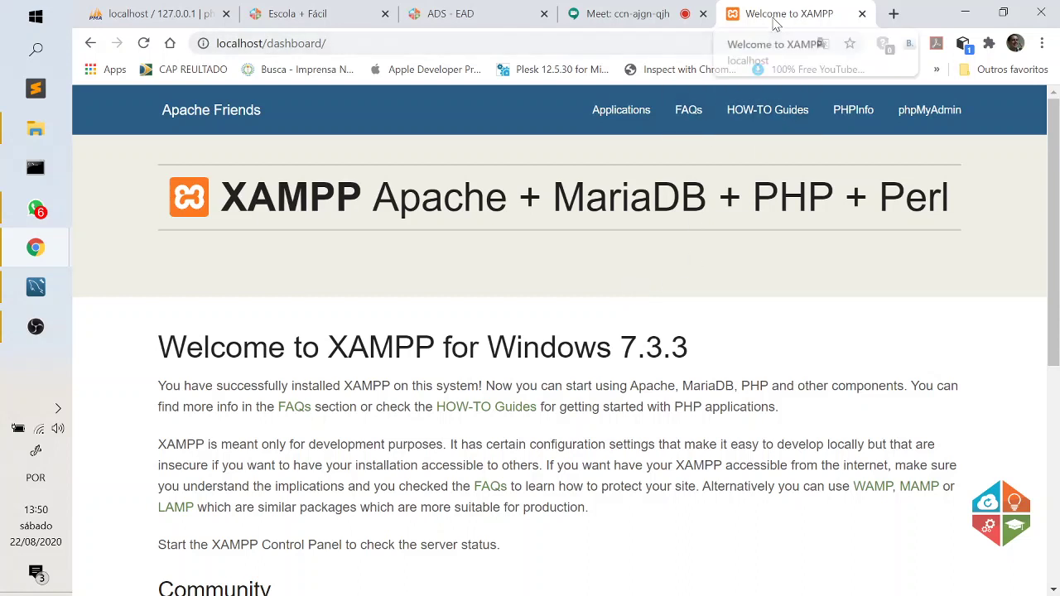
Highlight the 'Welcome to XAMPP for Windows 7.3.3' heading several times, then go to phpMyAdmin.
left_click(537, 43)
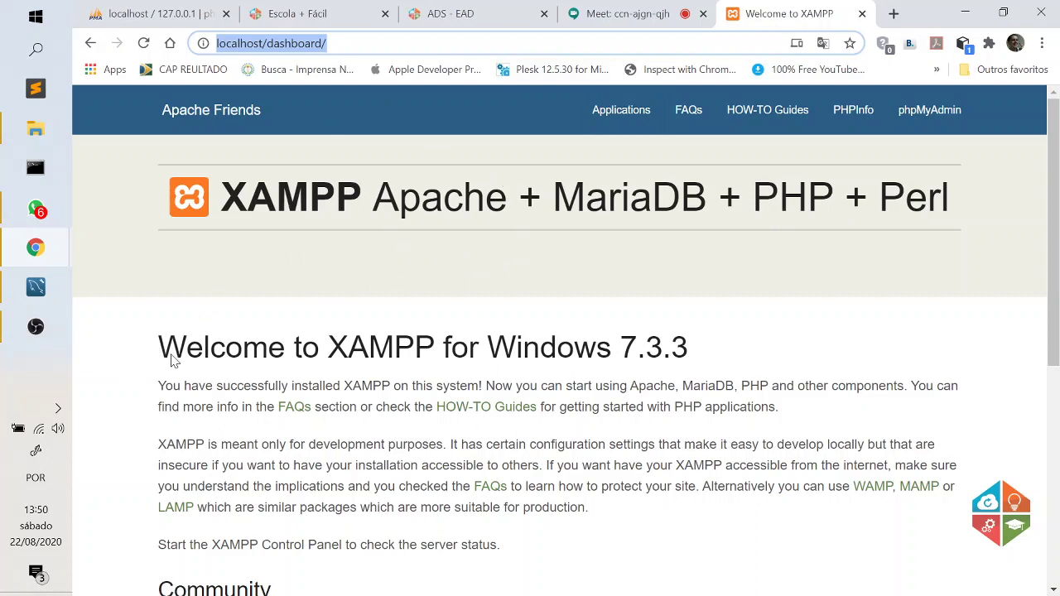
left_click_drag(692, 354, 161, 372)
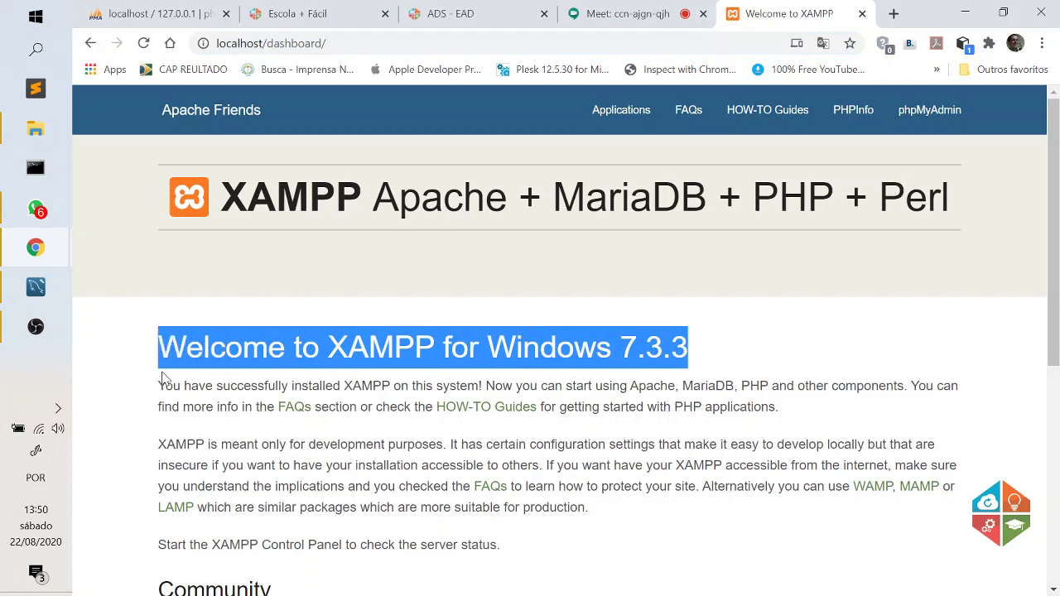
left_click(315, 376)
left_click_drag(694, 355, 164, 371)
left_click(272, 371)
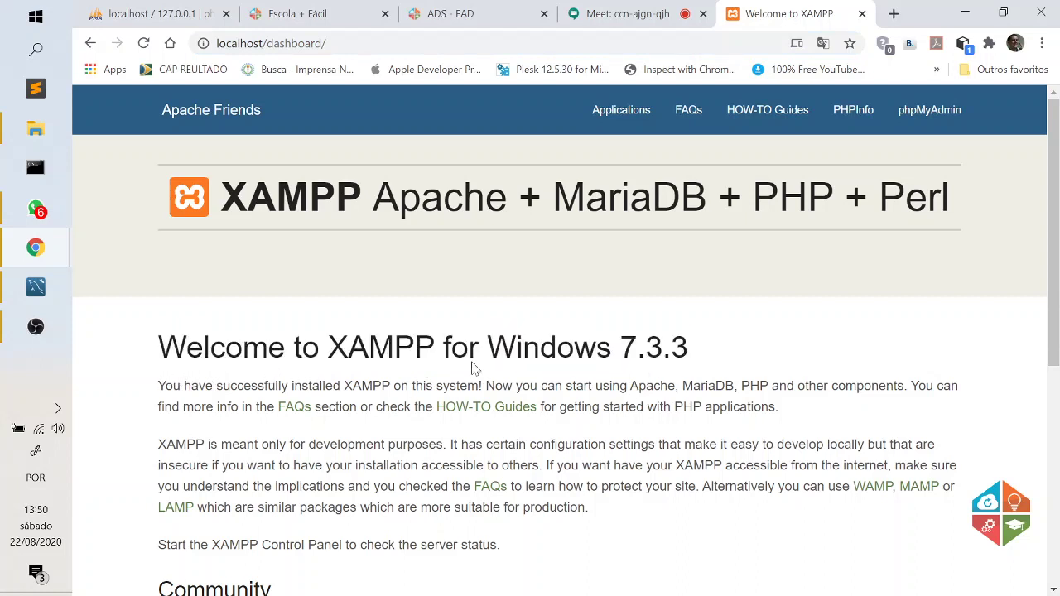
left_click_drag(695, 356, 166, 366)
left_click(236, 370)
left_click_drag(693, 357, 168, 360)
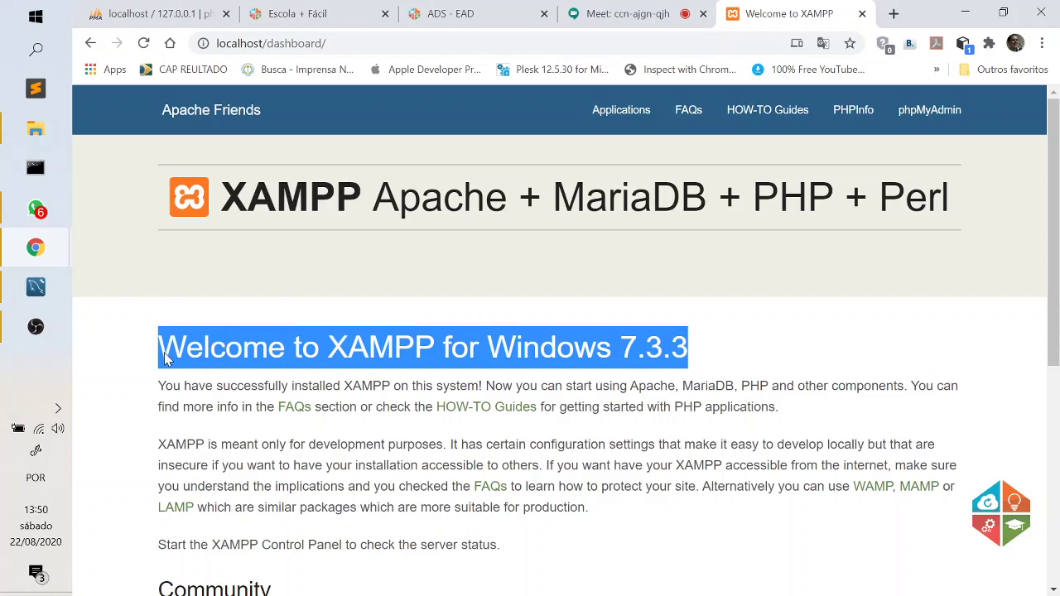
left_click(215, 366)
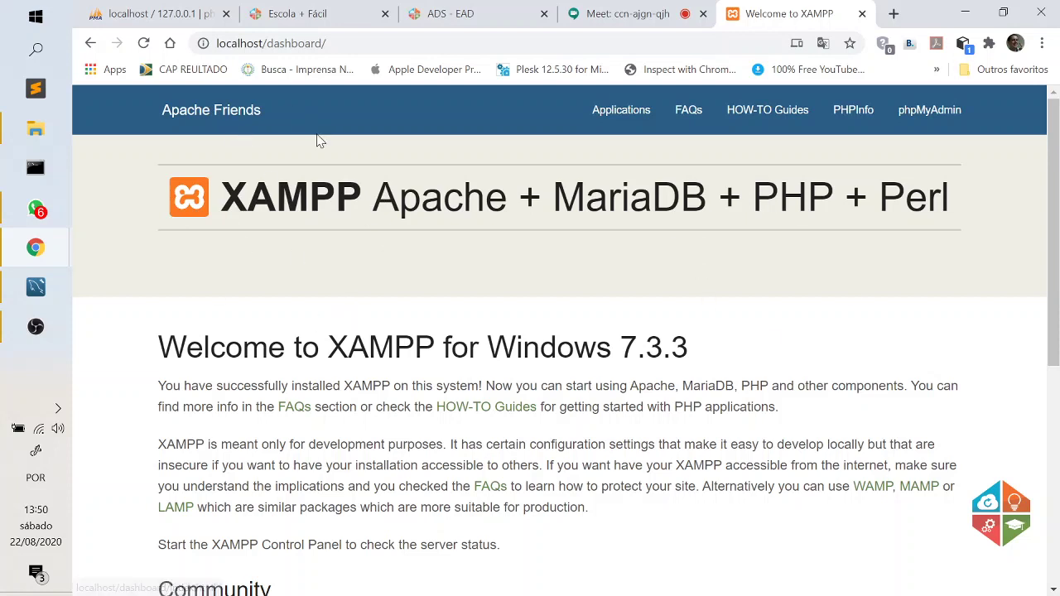
left_click(928, 121)
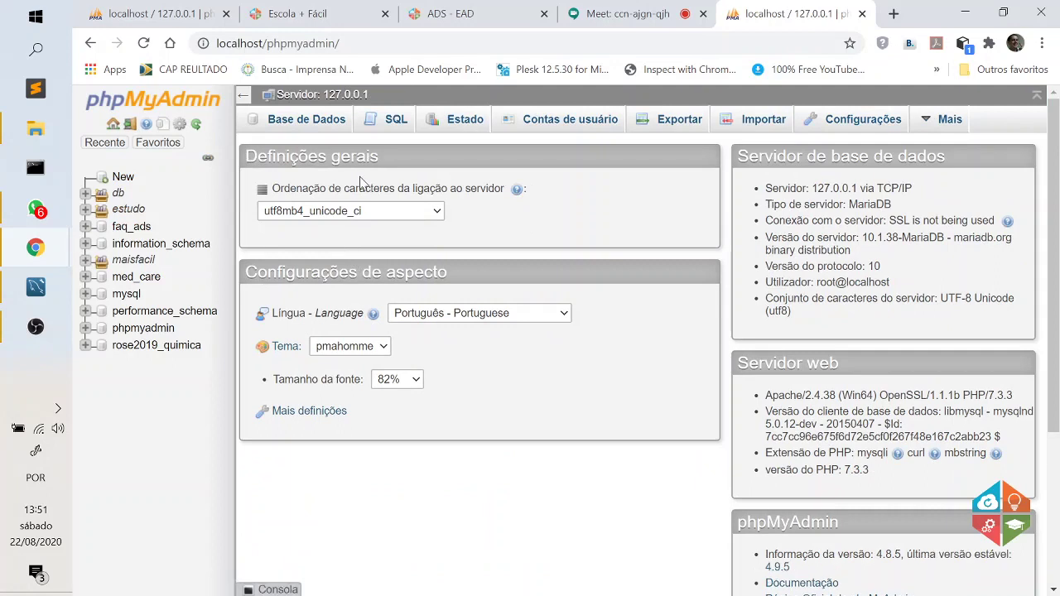
Close the duplicate localhost tab and bring up phpMyAdmin's new-database form.
left_click(225, 13)
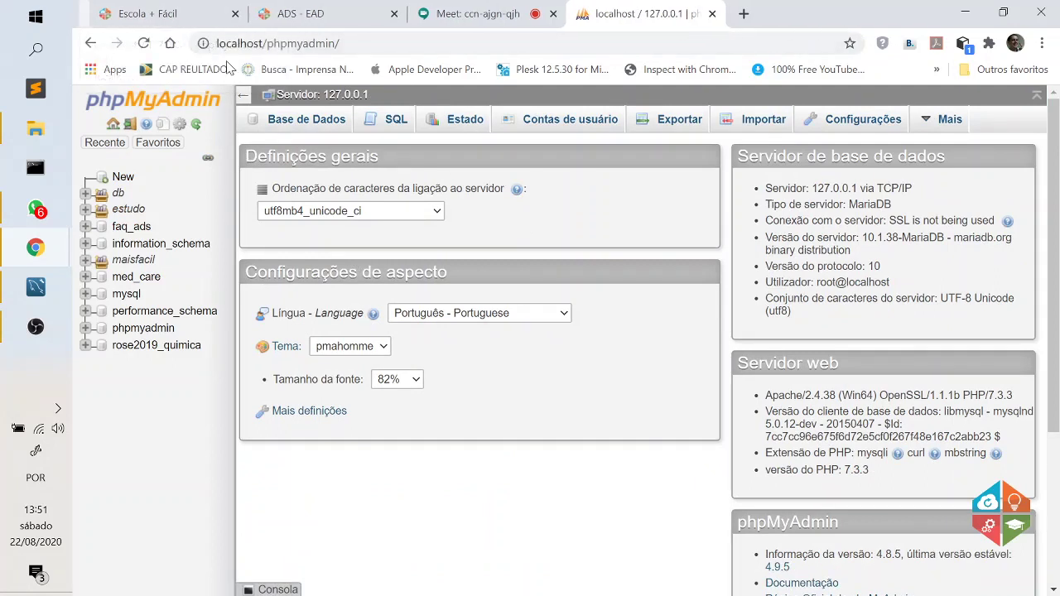
left_click_drag(637, 13, 174, 10)
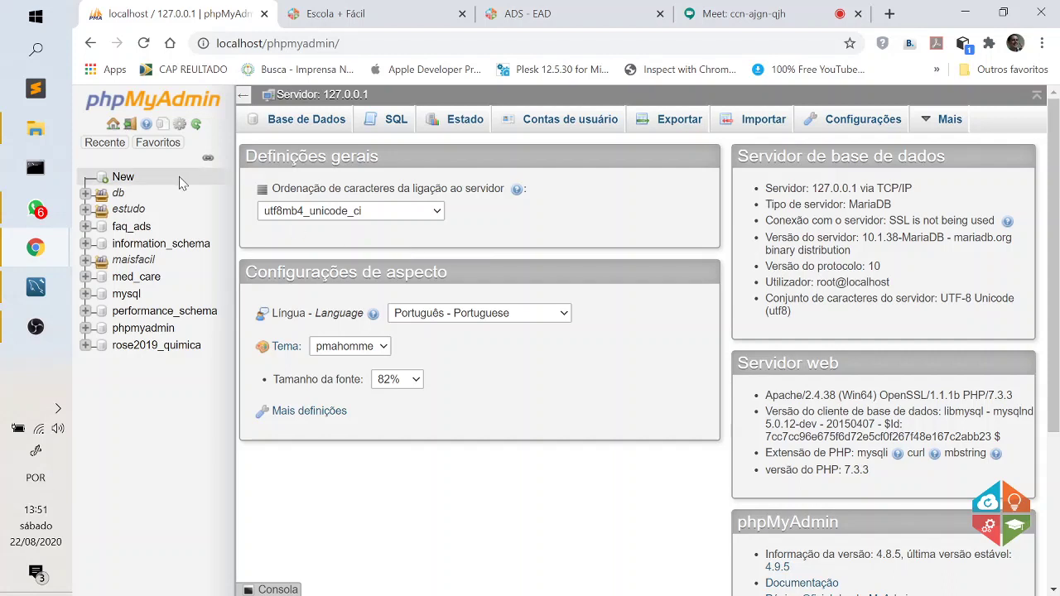
left_click(123, 181)
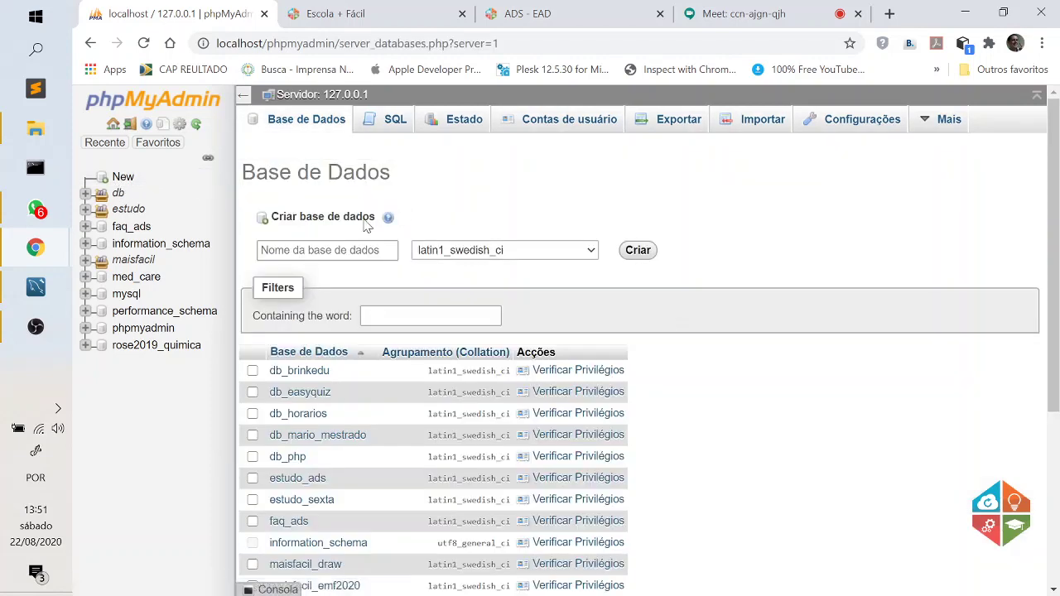
left_click(307, 250)
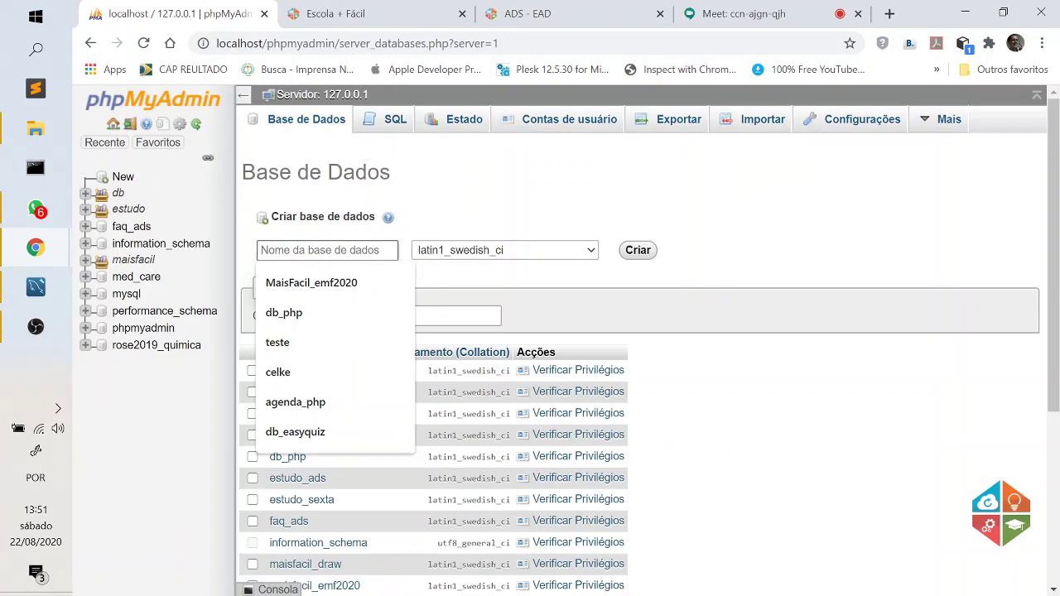
Admit the waiting participant into the Meet call and return to phpMyAdmin.
left_click(769, 14)
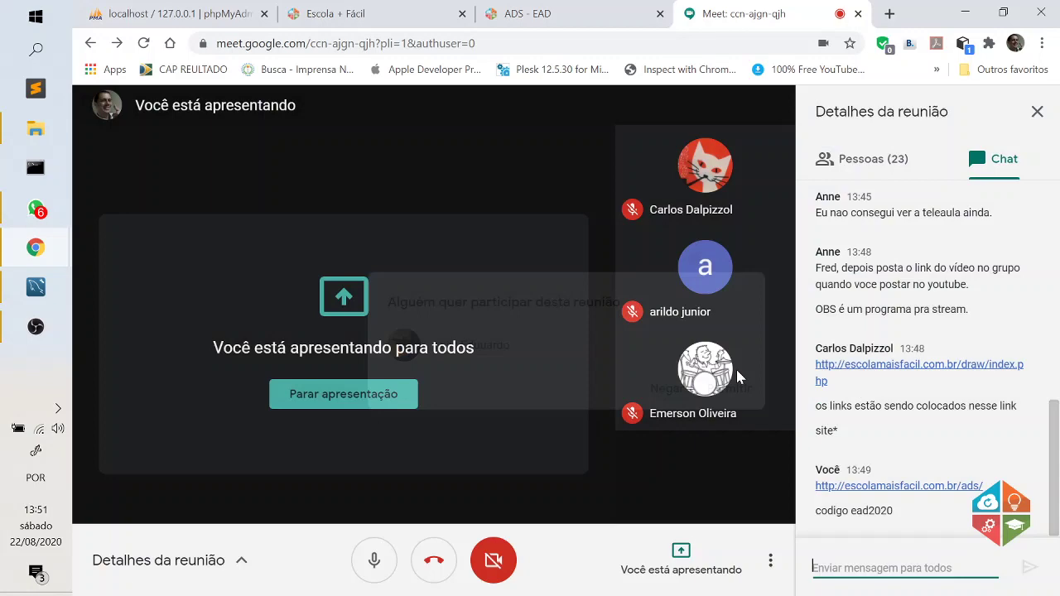
left_click(728, 391)
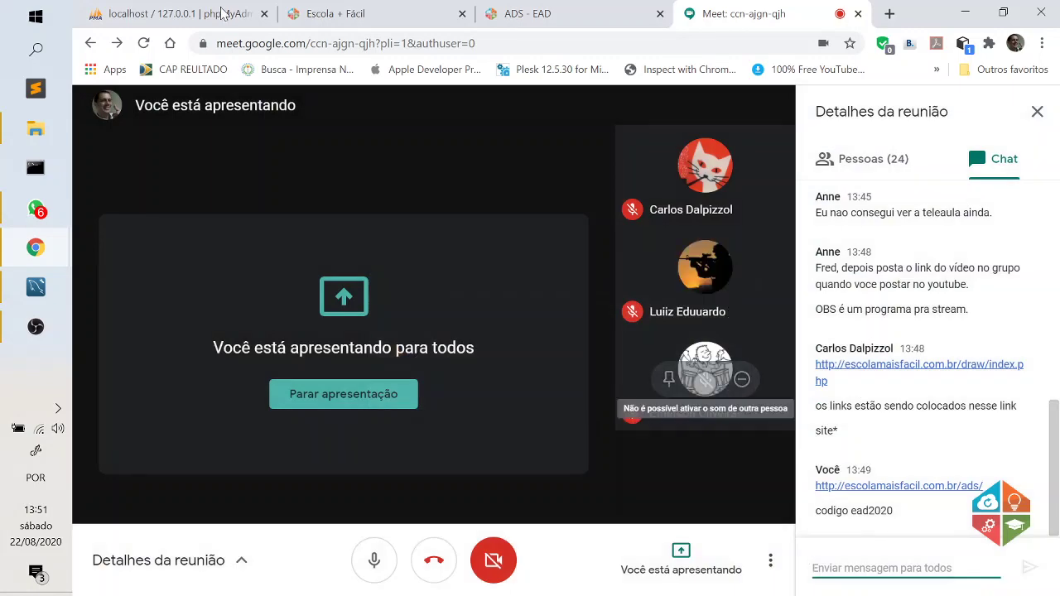
left_click(222, 12)
Enter banco_sabado as the database name, fixing typos, and create it.
left_click(335, 251)
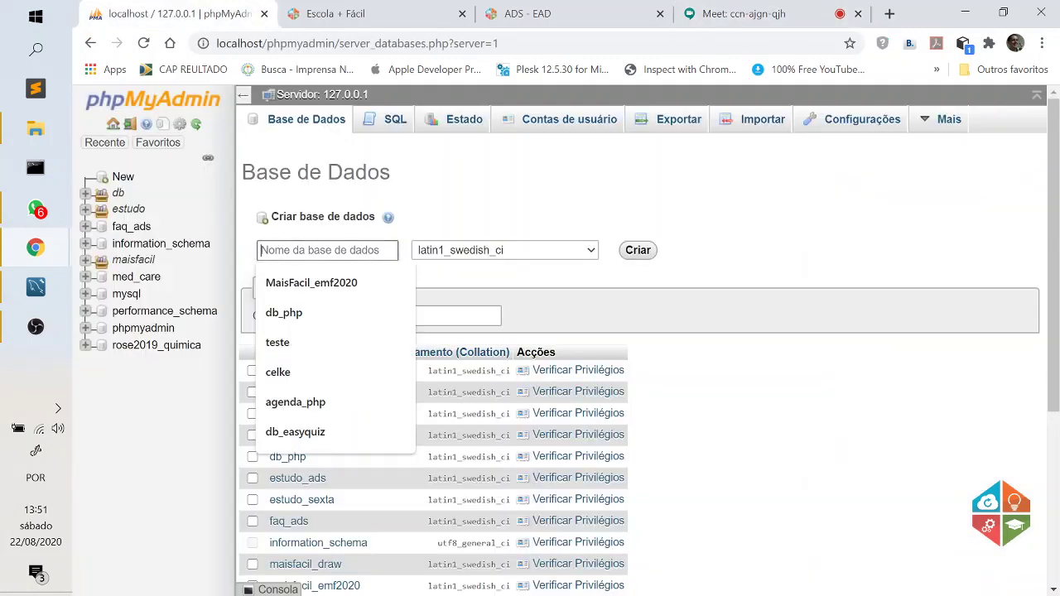
type("banc")
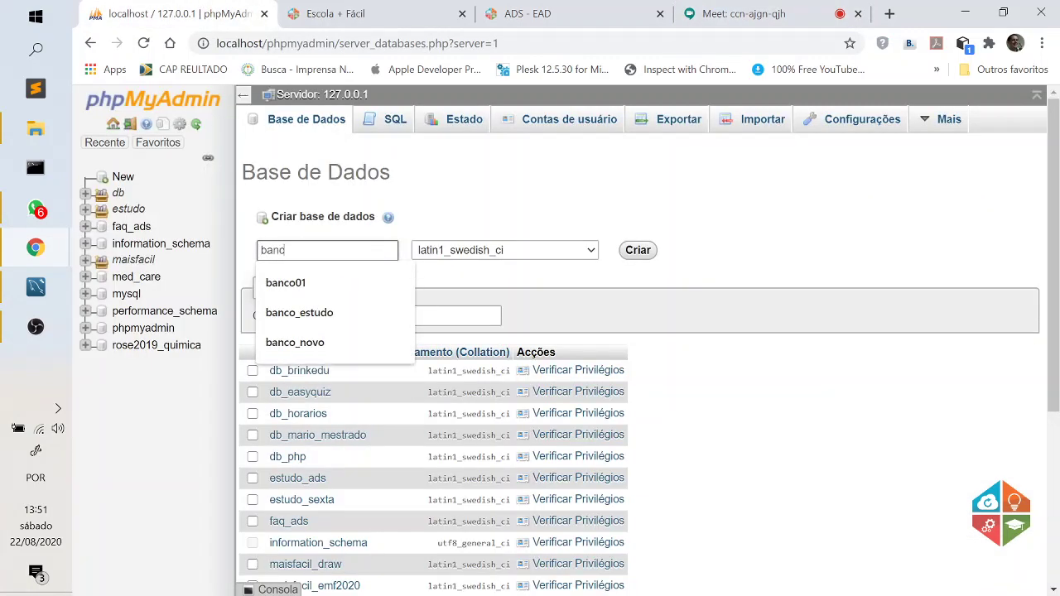
type("o_sabado")
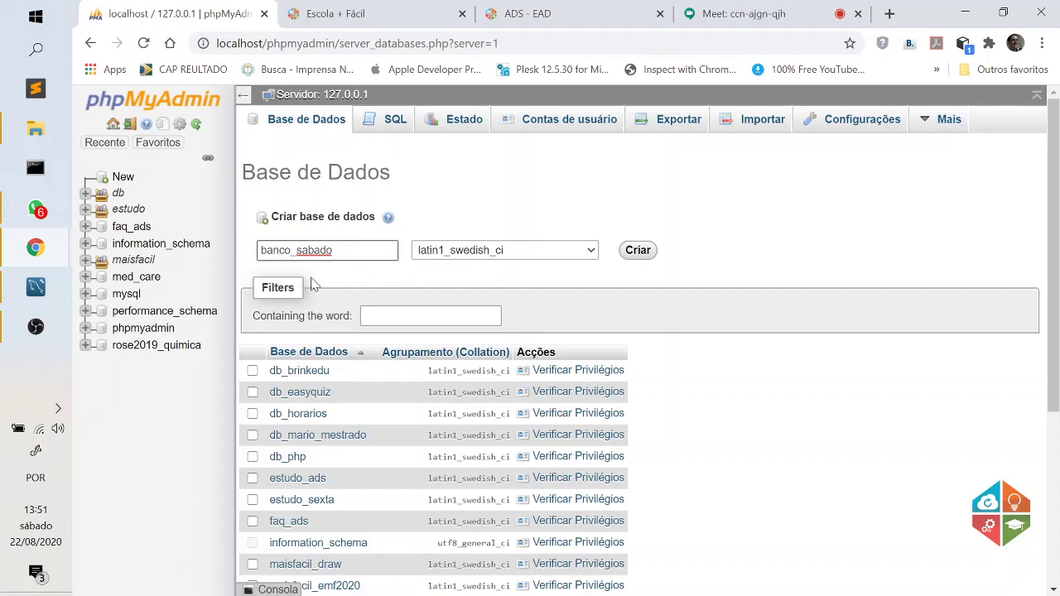
key("BackSpace")
type("d")
key("BackSpace")
type("o")
left_click(342, 287)
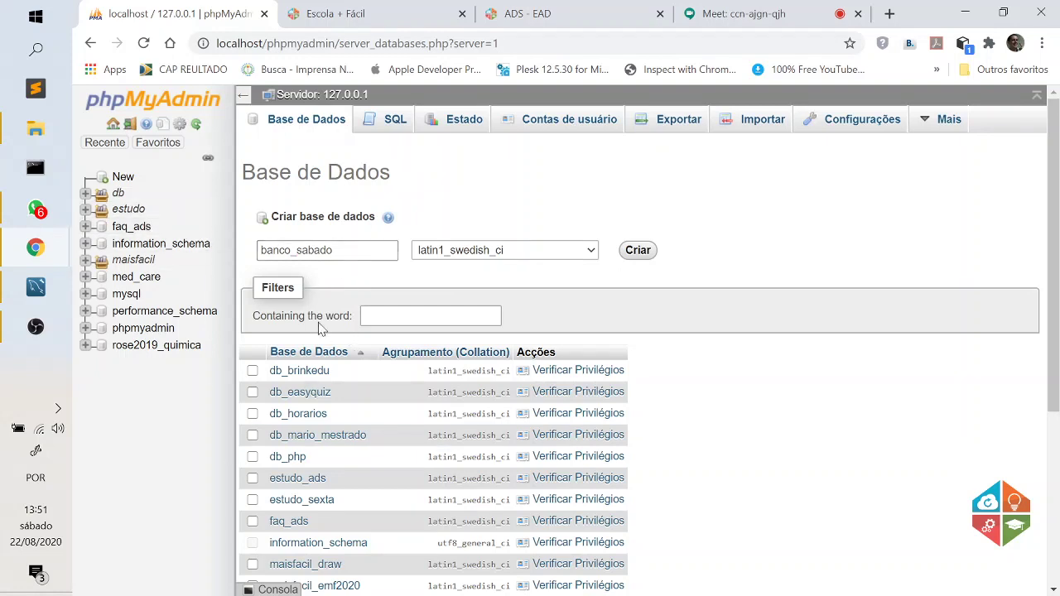
left_click(323, 250)
left_click(362, 275)
left_click(639, 252)
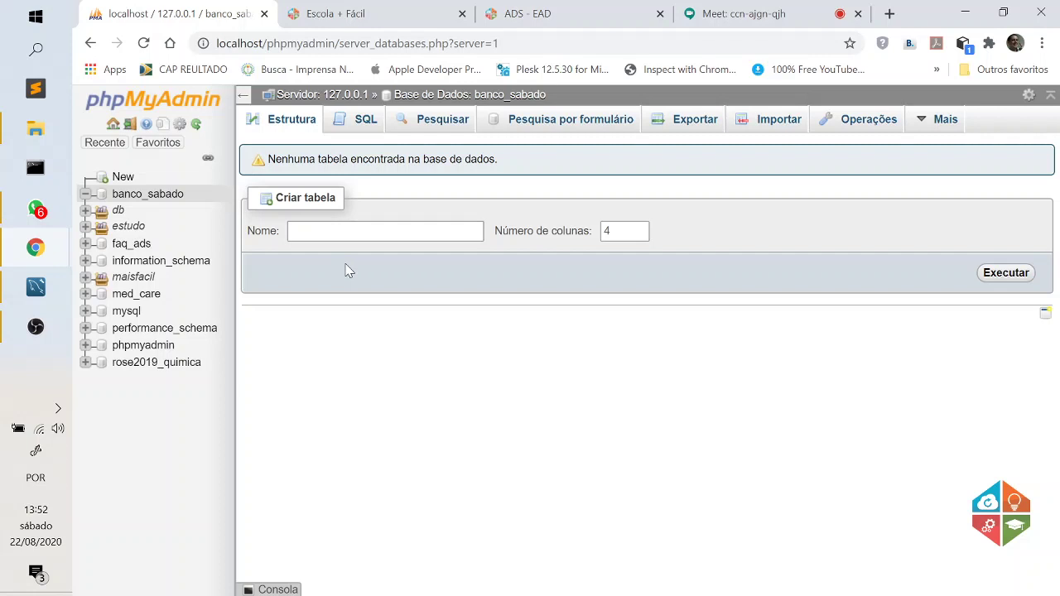
Name the new banco_sabado table clientes_fazenda, keeping 4 columns.
left_click(348, 232)
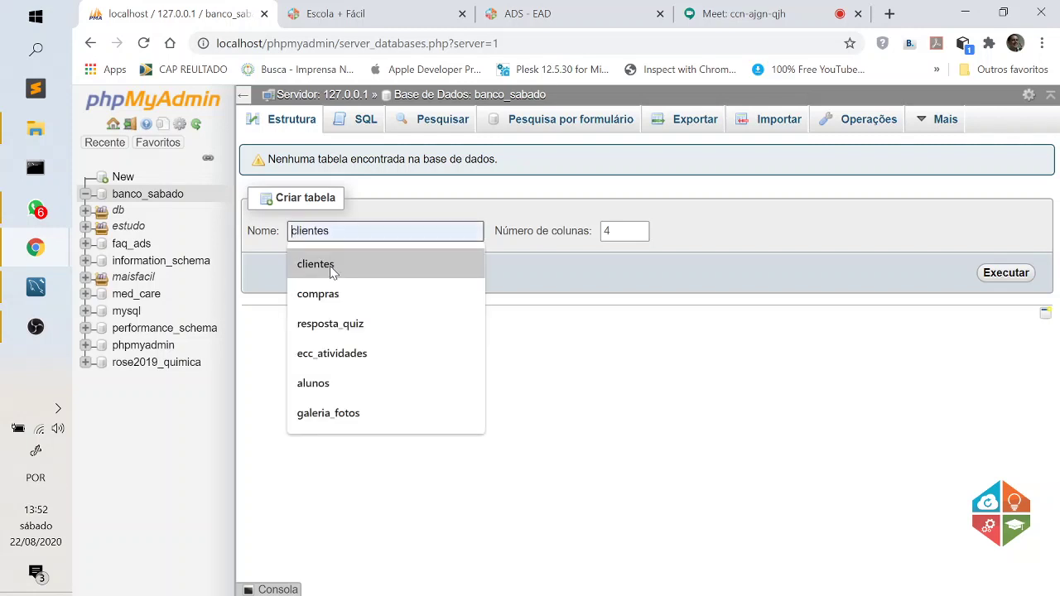
left_click(377, 264)
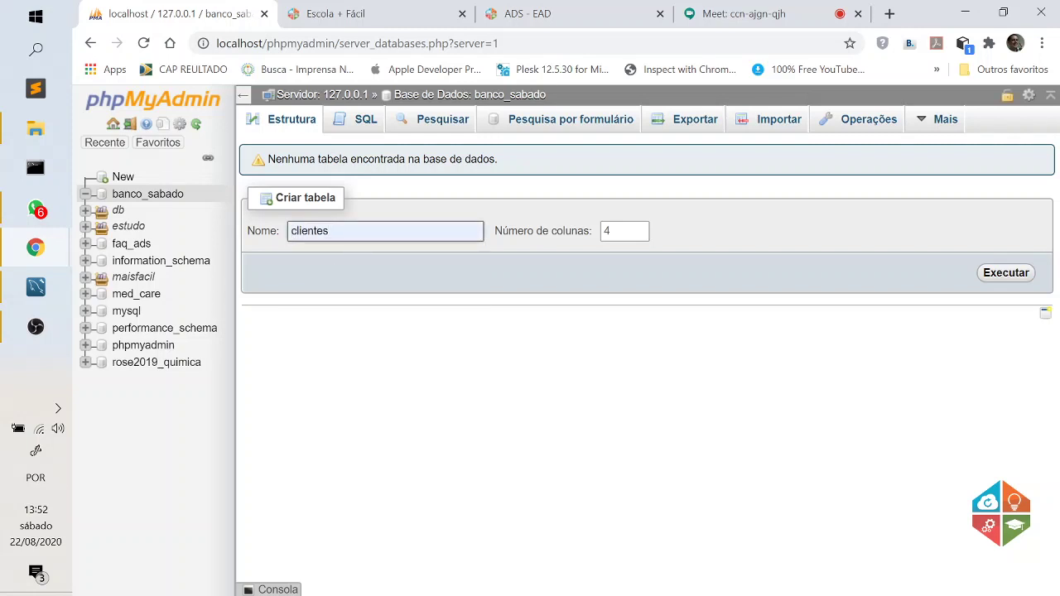
type("_faze")
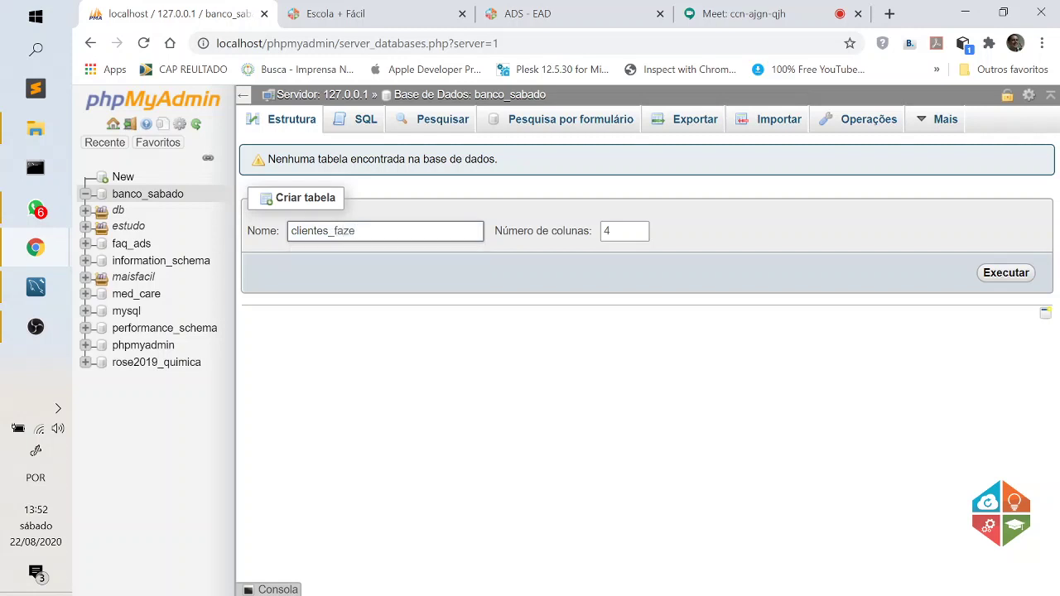
type("nda")
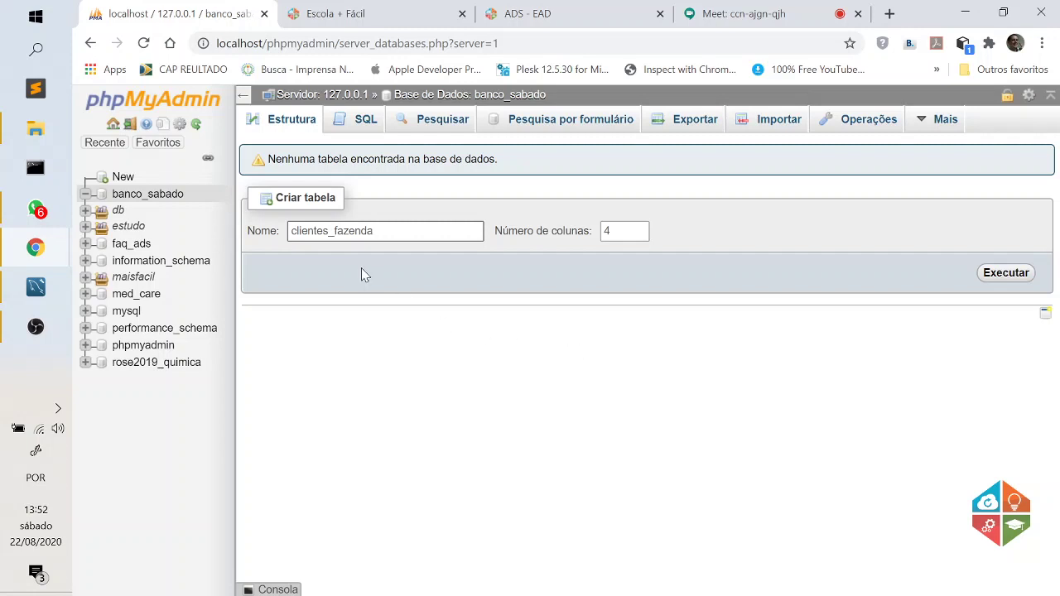
left_click(385, 232)
Name the first column id with length 5, keeping its type INT.
left_click(999, 282)
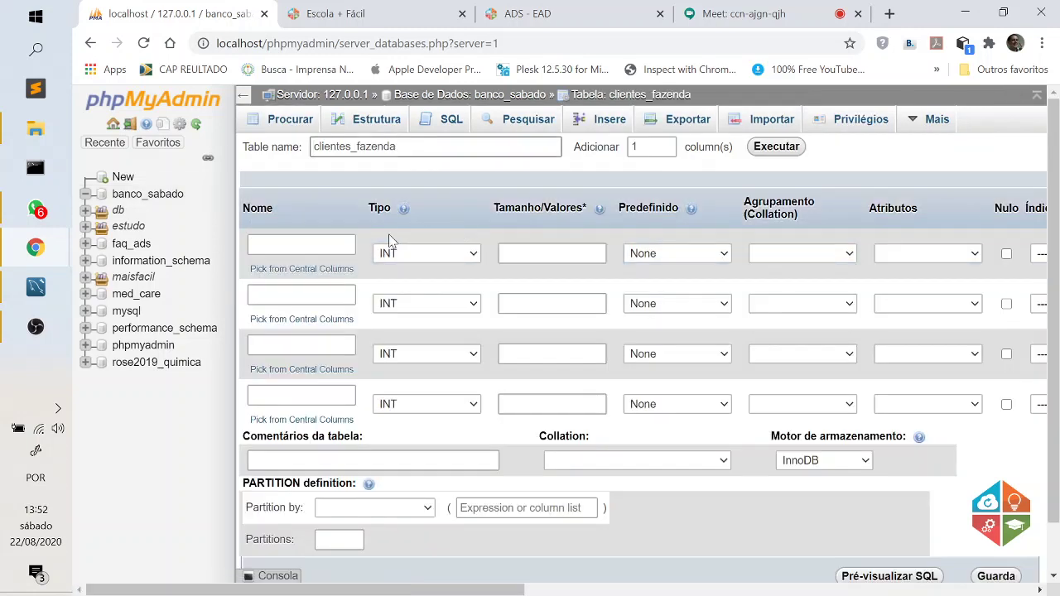
left_click(301, 245)
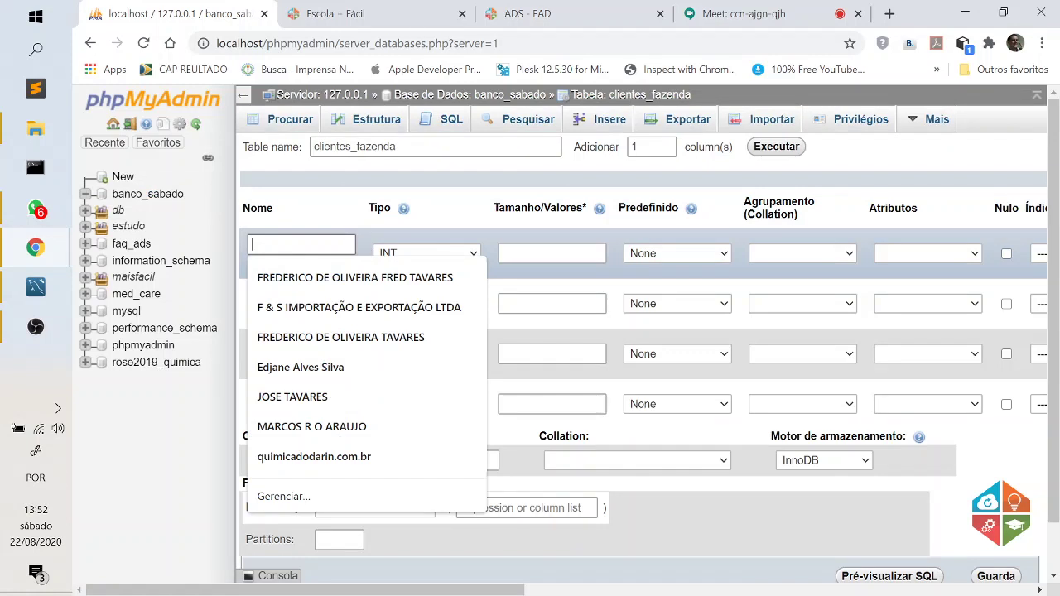
type("id")
key("Tab")
key("Tab")
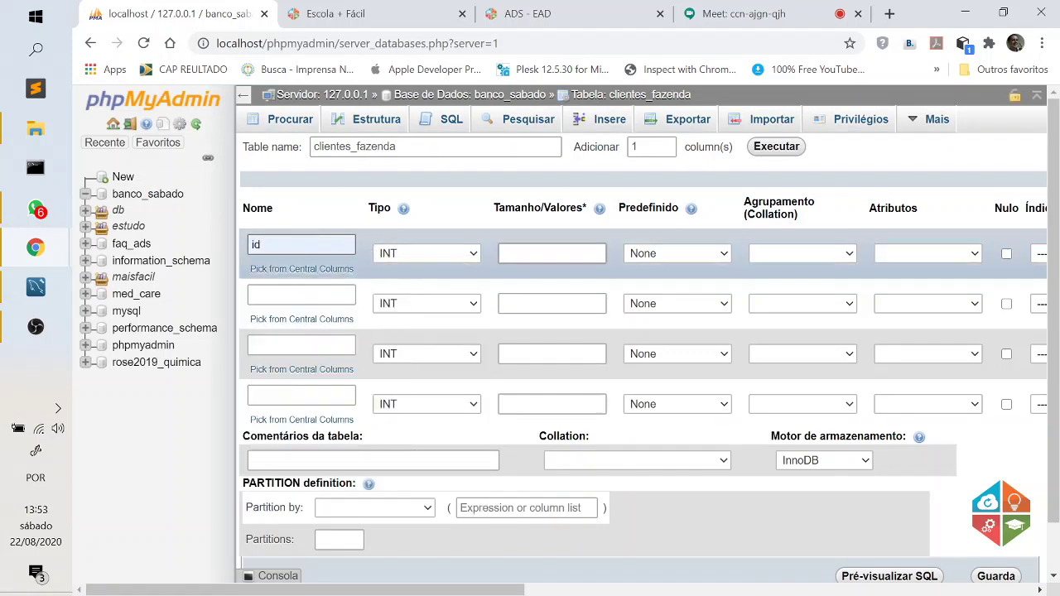
type("5")
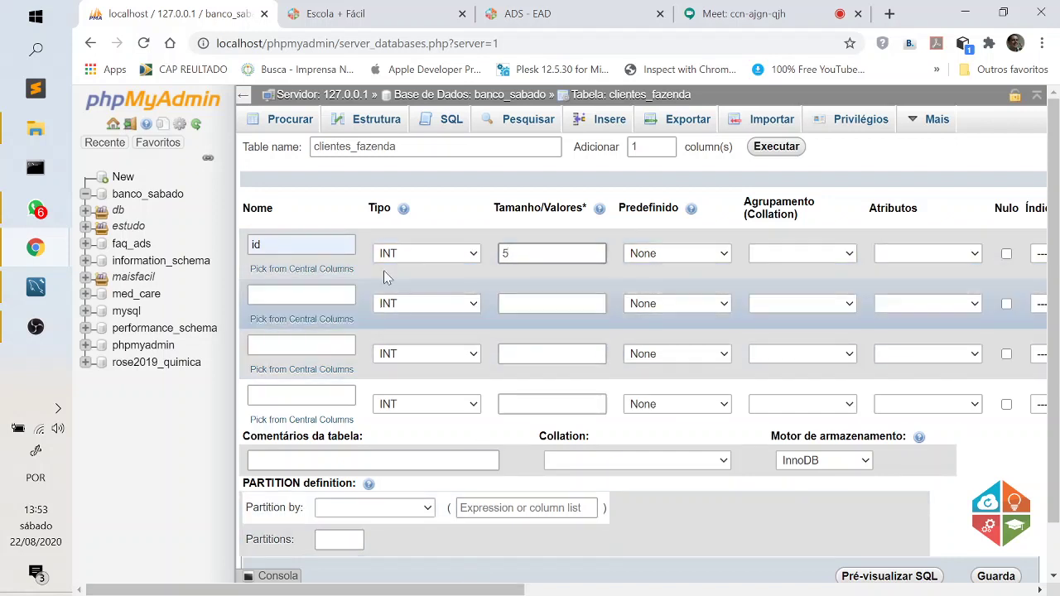
left_click(471, 255)
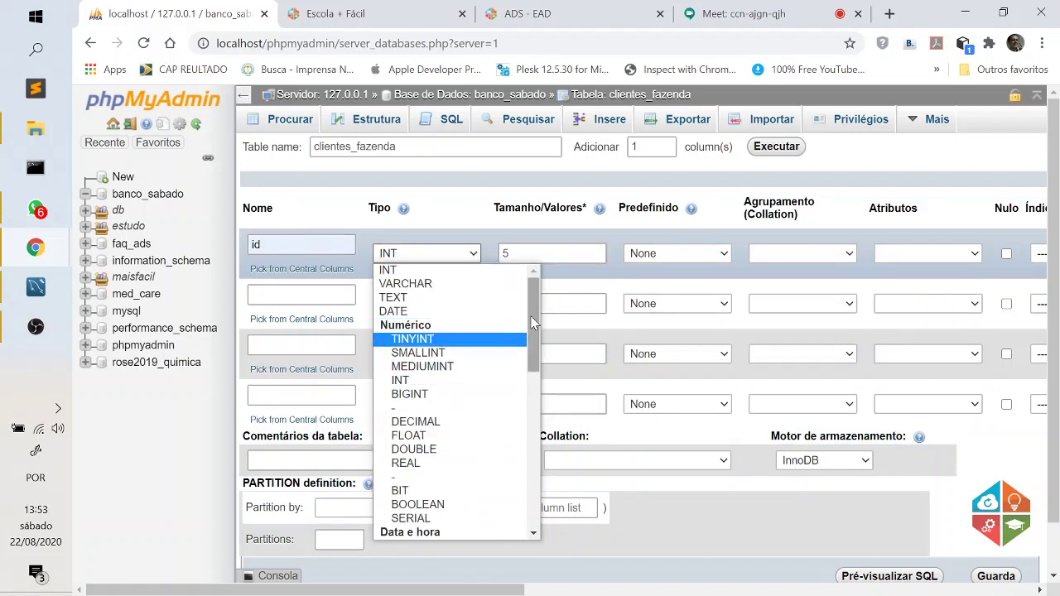
left_click_drag(532, 339, 547, 496)
scroll(534, 497, "up", 10)
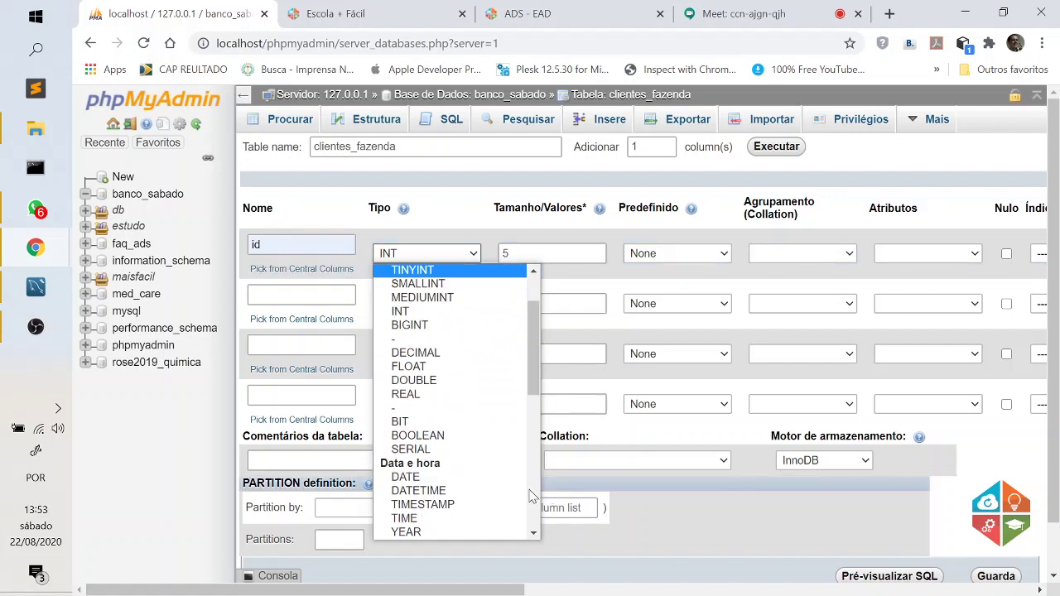
left_click_drag(536, 342, 533, 286)
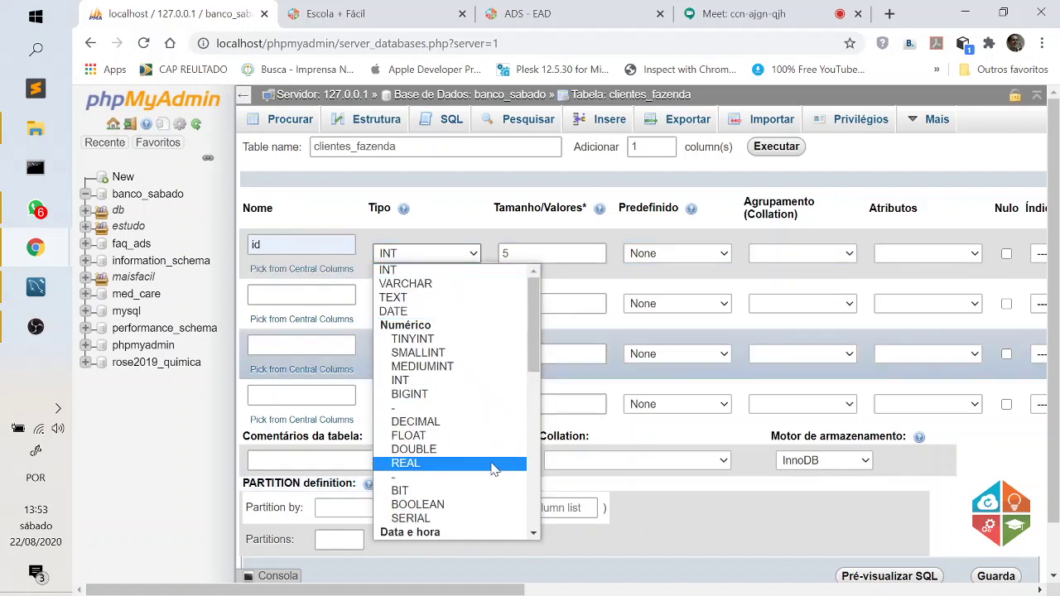
scroll(497, 462, "down", 5)
scroll(497, 413, "down", 3)
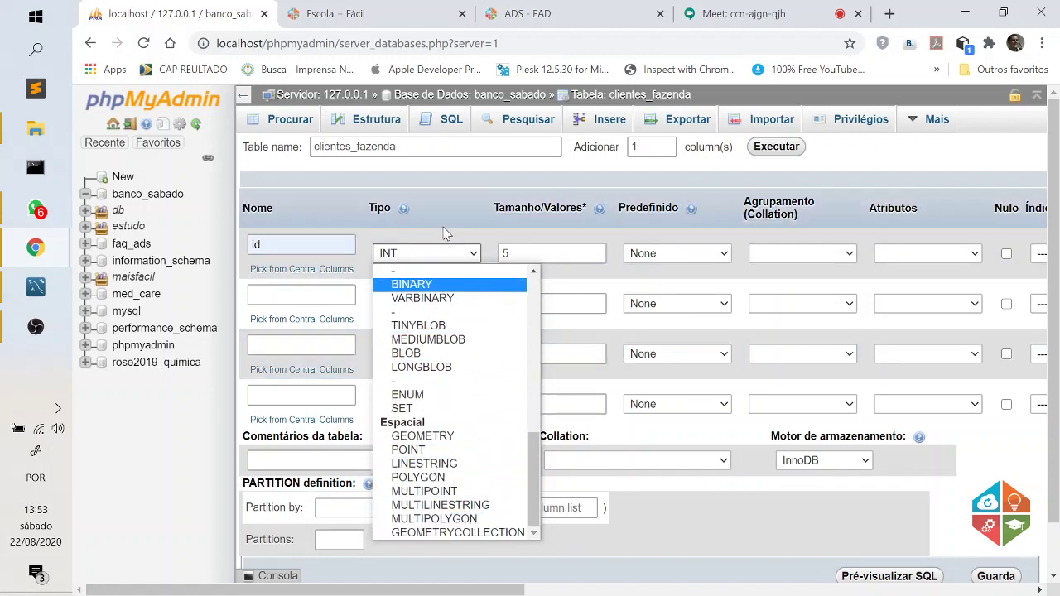
left_click(443, 231)
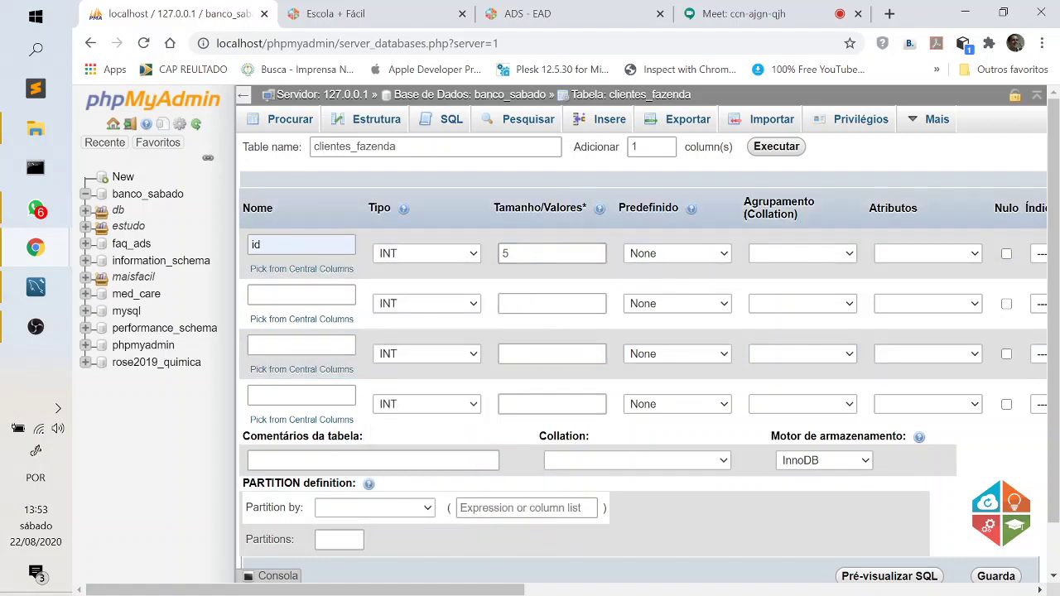
left_click_drag(487, 589, 683, 591)
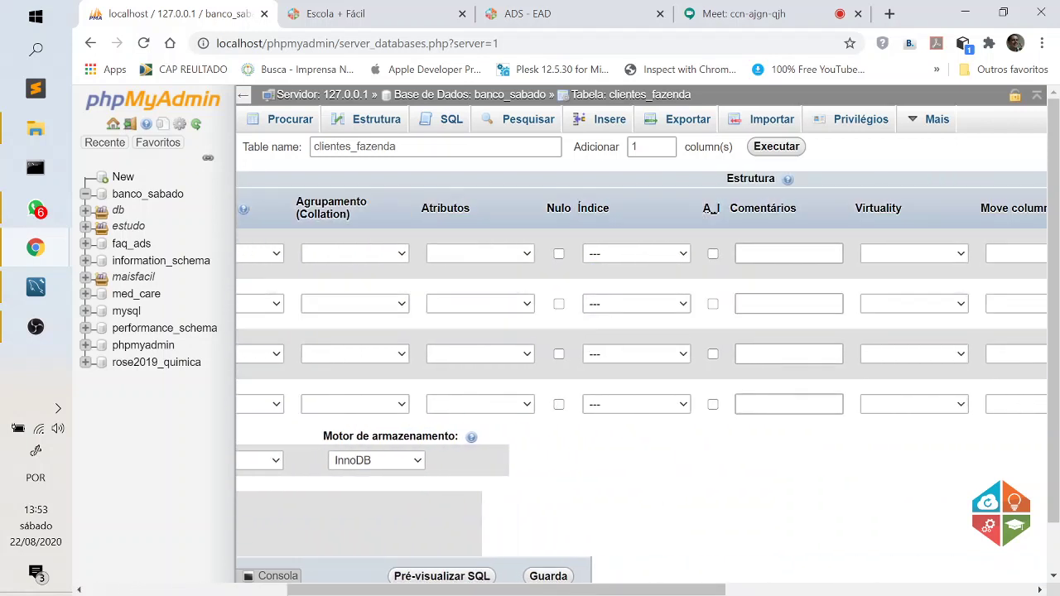
Give id a confirmed PRIMARY index and tick A_I for auto-increment.
left_click(634, 254)
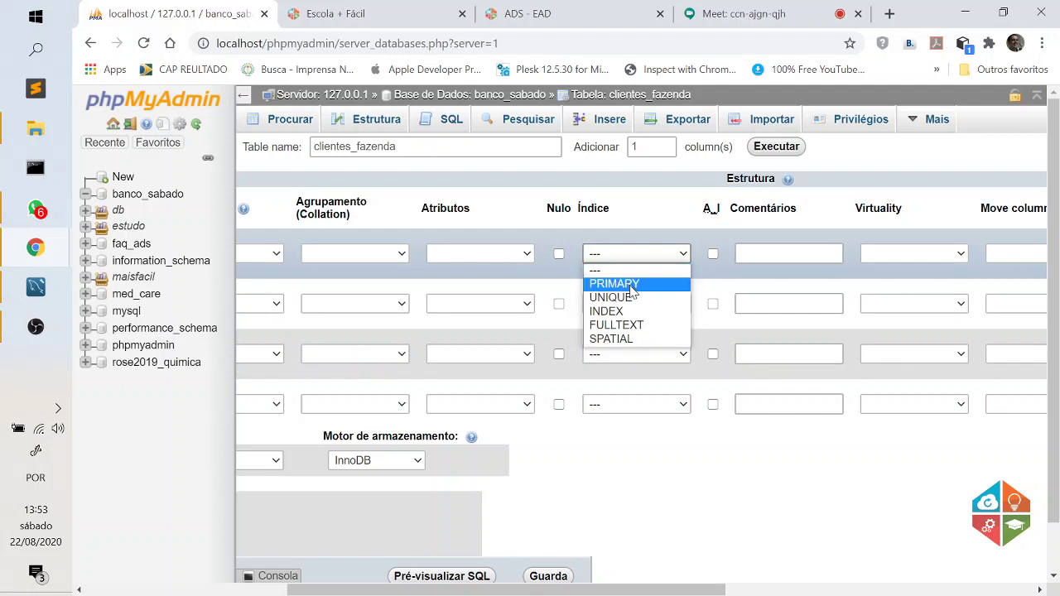
left_click(634, 285)
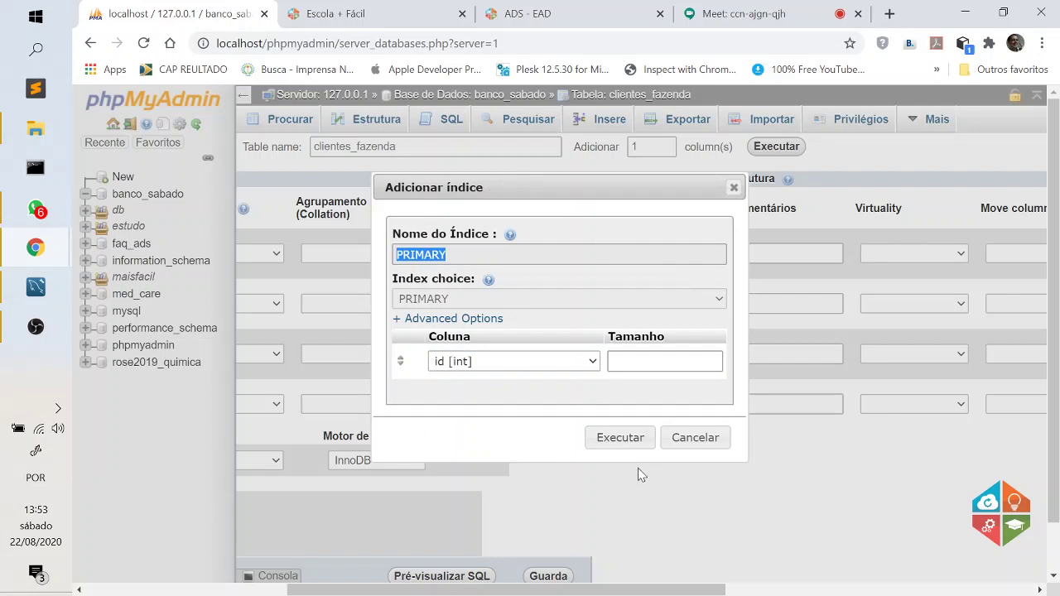
left_click(625, 442)
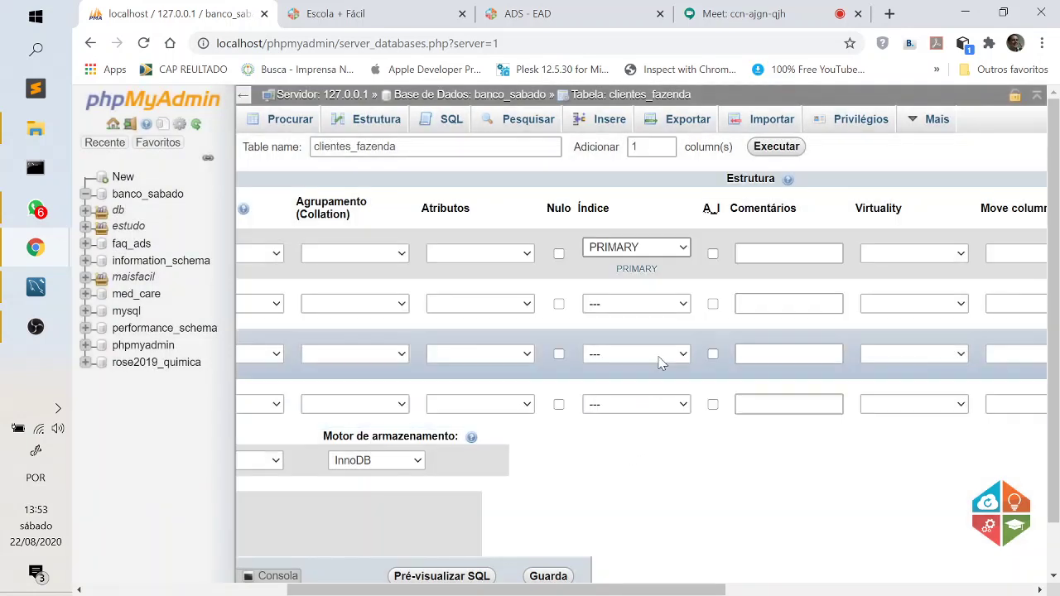
left_click(712, 253)
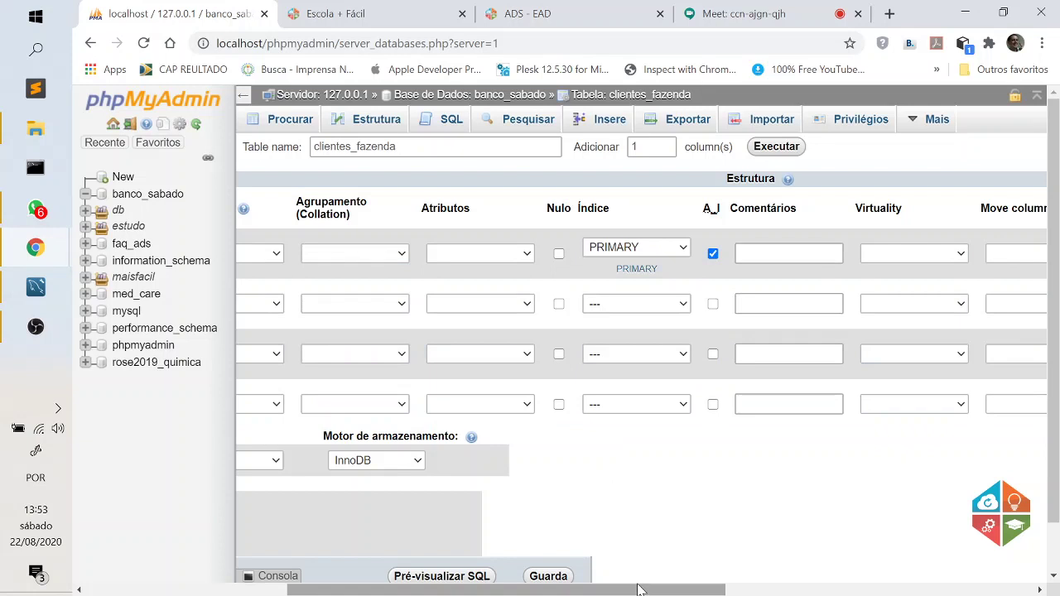
left_click_drag(638, 590, 436, 589)
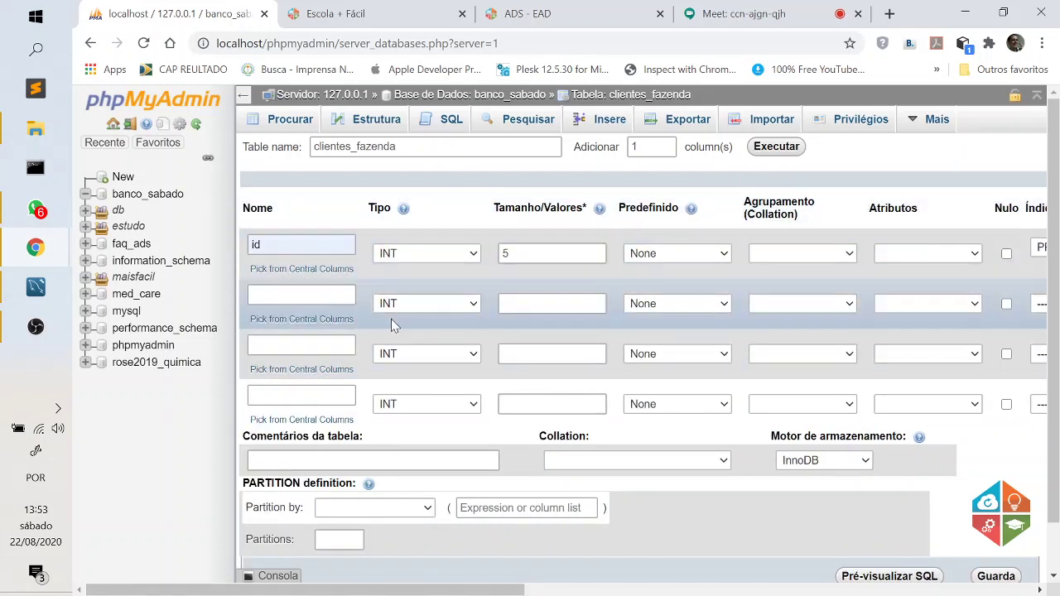
Name the second column nome, switch its type from TEXT to VARCHAR, and enter length 10.
left_click(325, 296)
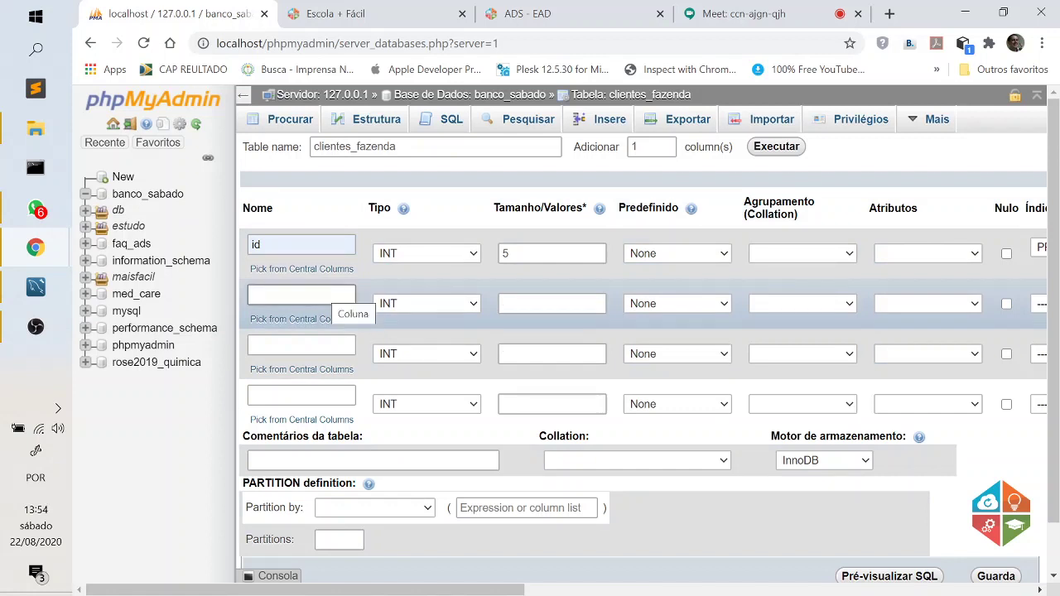
left_click(324, 297)
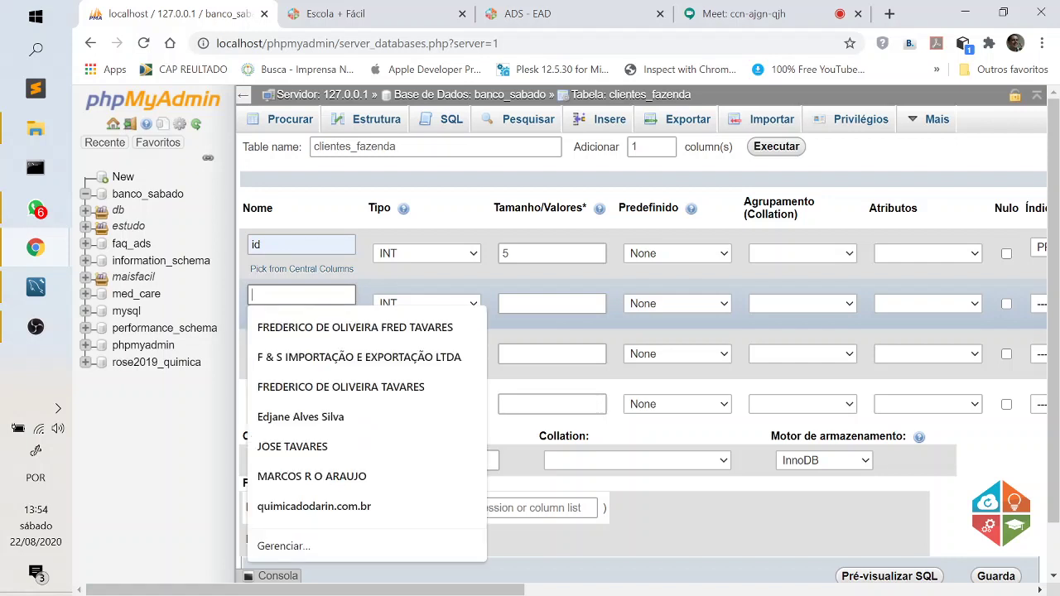
type("n")
left_click(287, 328)
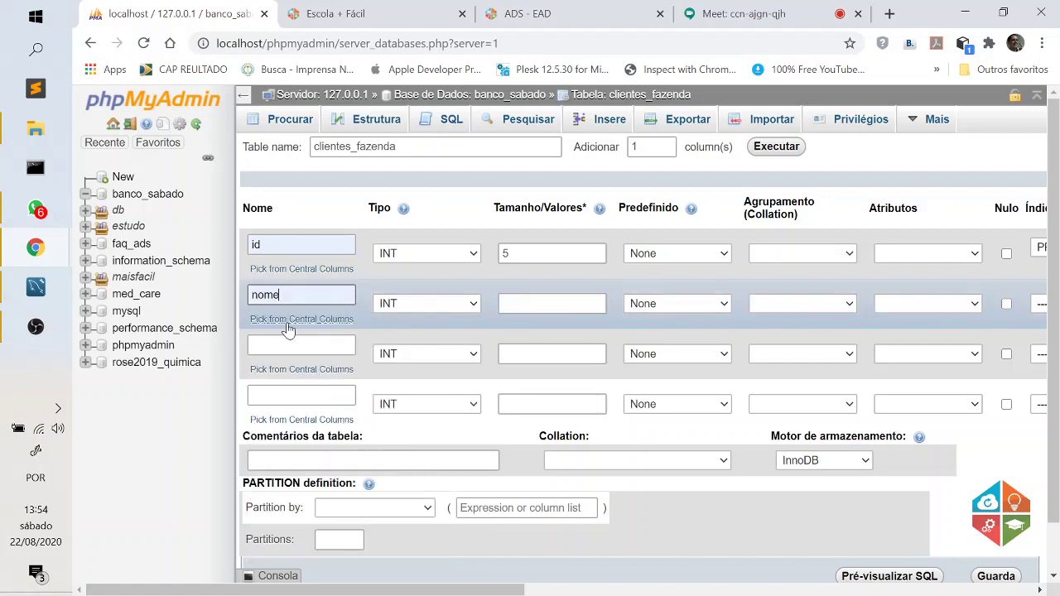
left_click(406, 308)
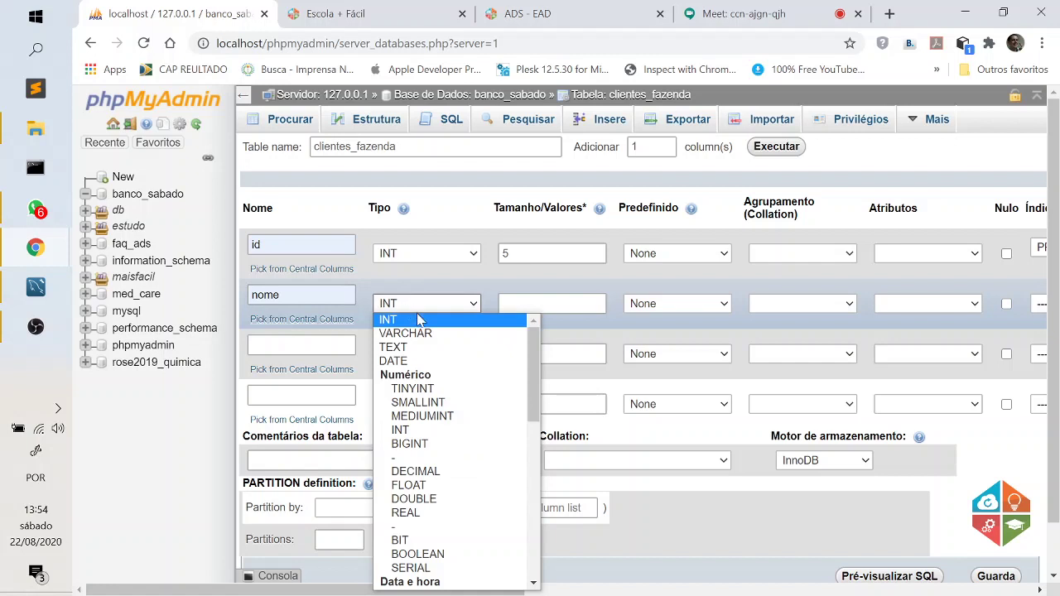
left_click(422, 349)
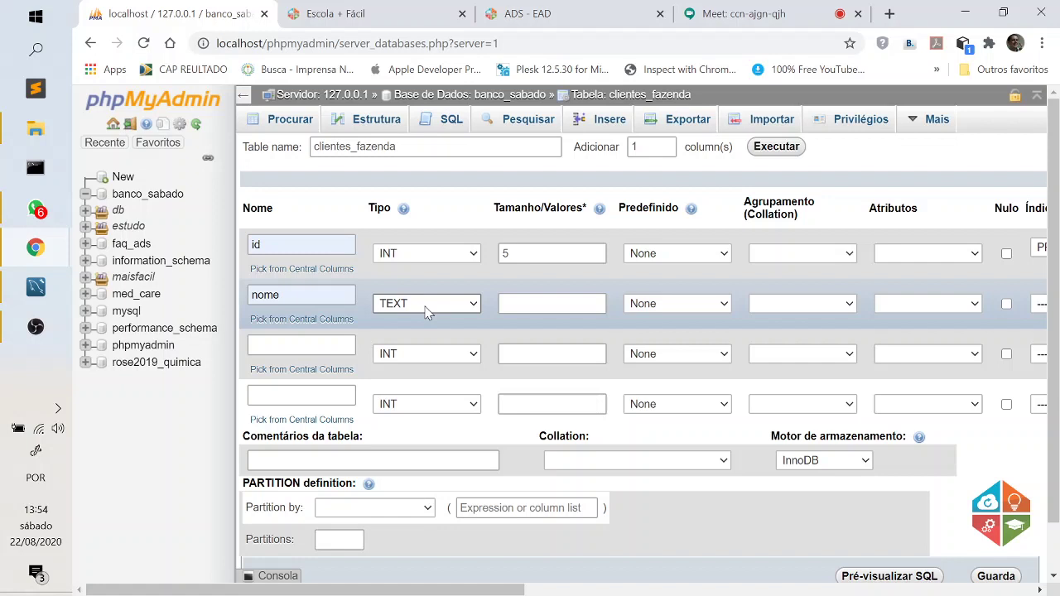
left_click(426, 306)
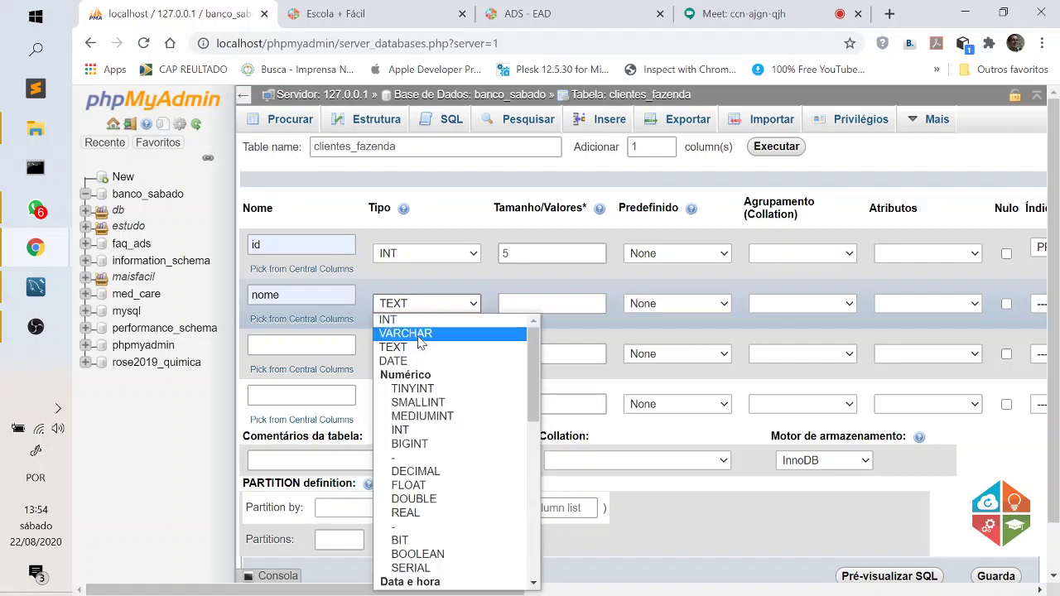
left_click(522, 333)
left_click(530, 304)
type("1")
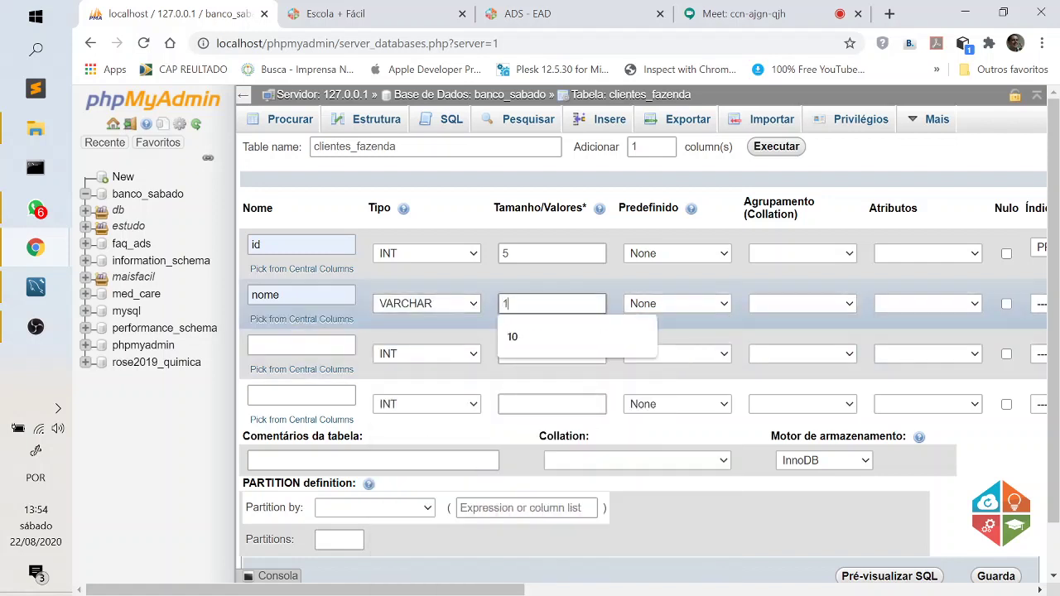
type("0")
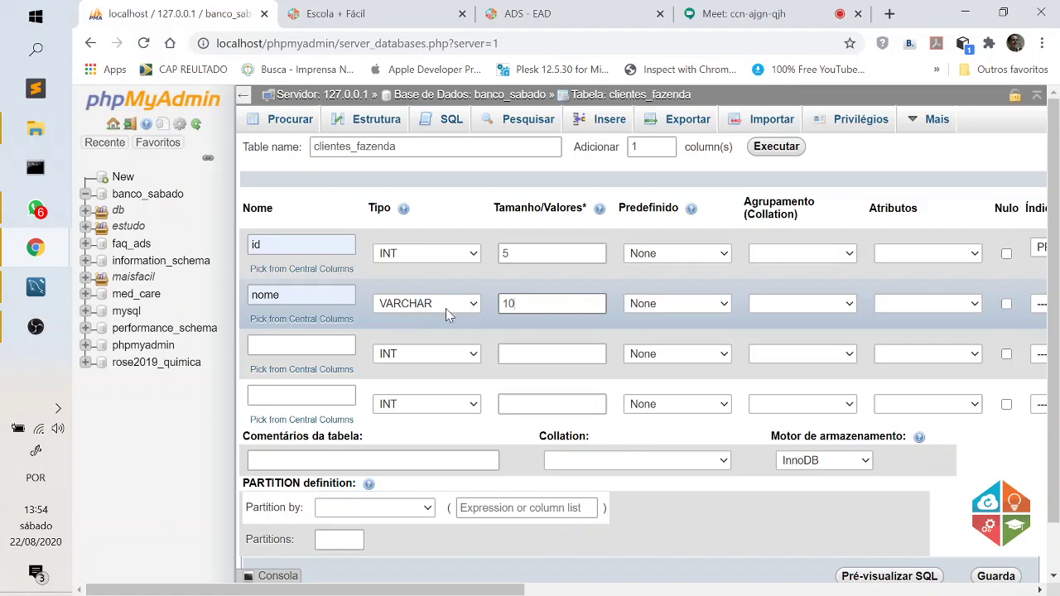
left_click(742, 10)
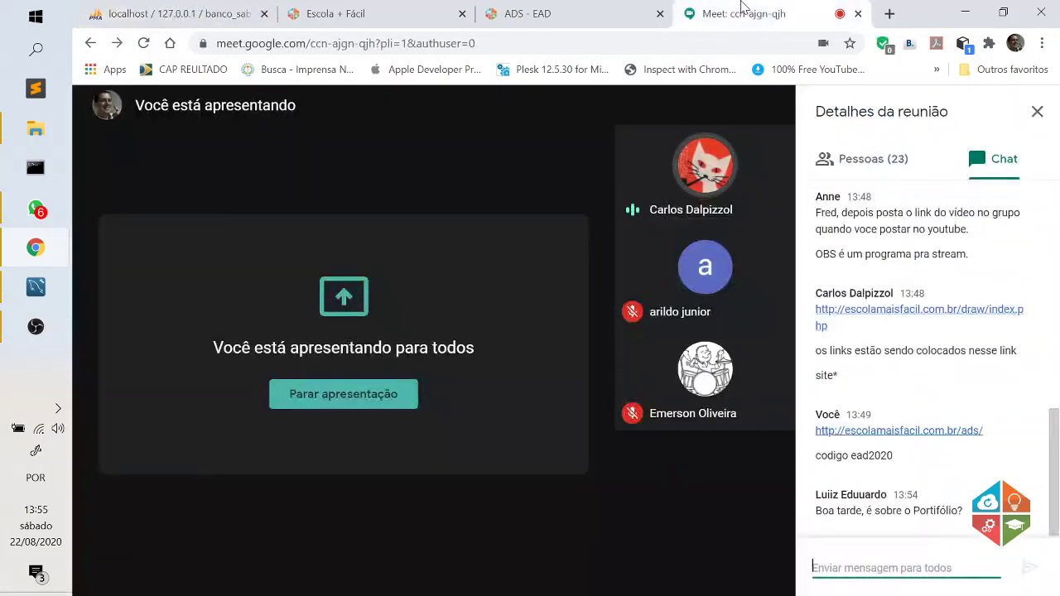
left_click(381, 13)
left_click(212, 9)
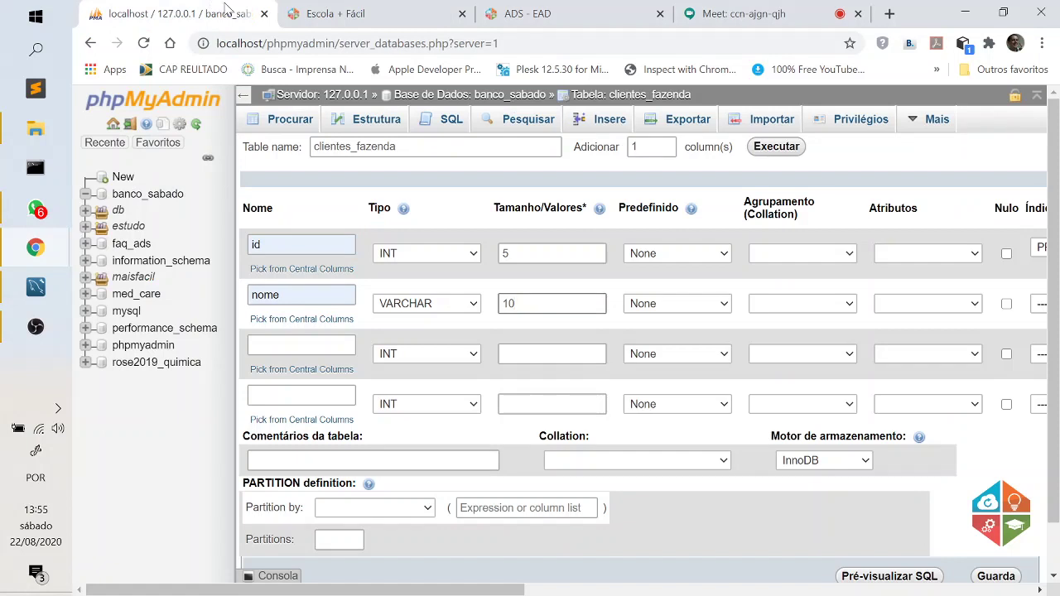
Switch nome's type back to TEXT and backspace in its length value of 10.
left_click(468, 306)
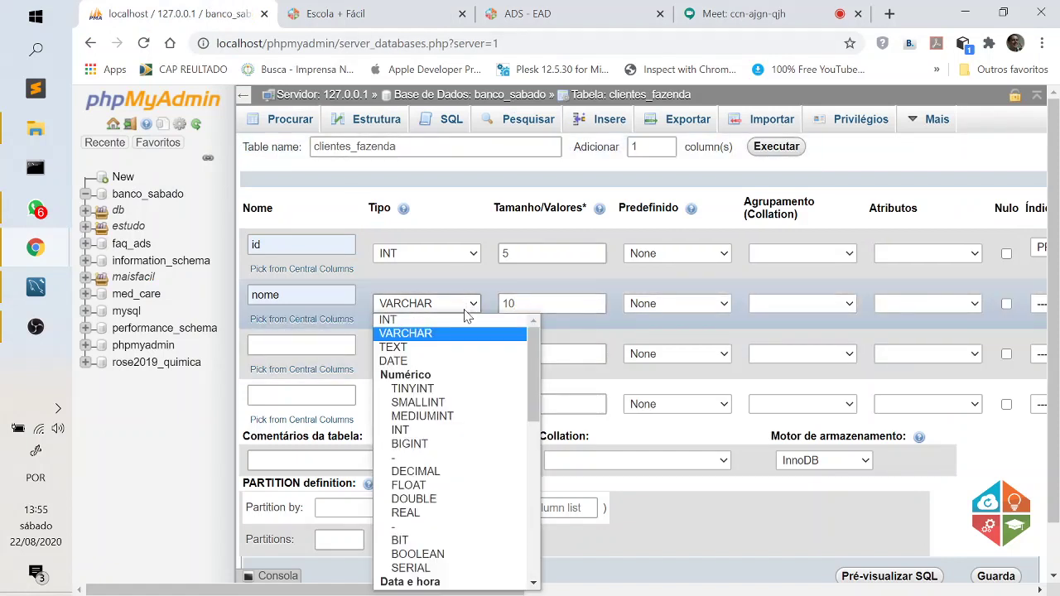
left_click(458, 346)
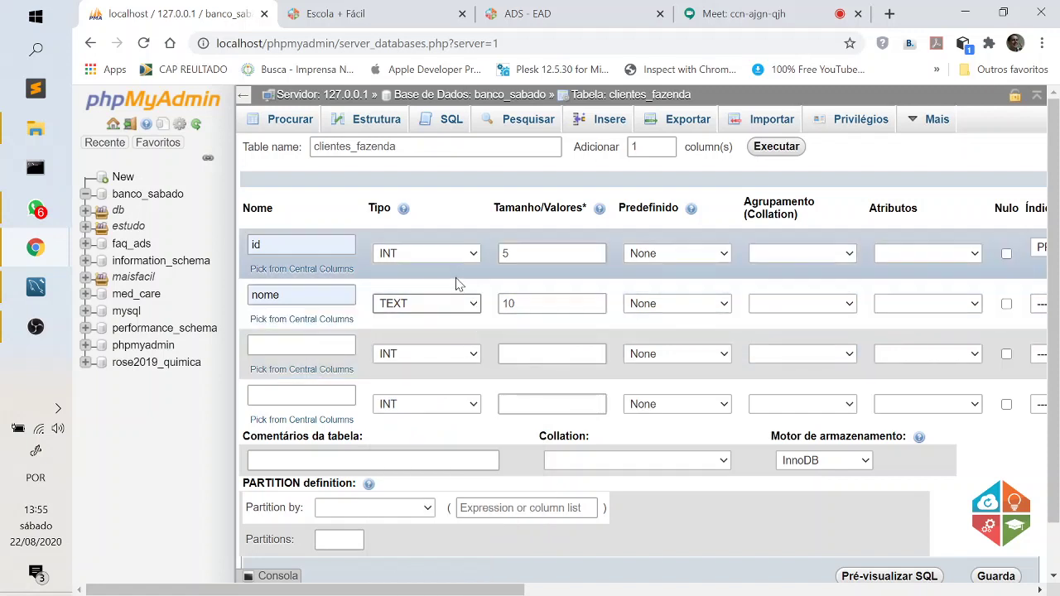
key("Tab")
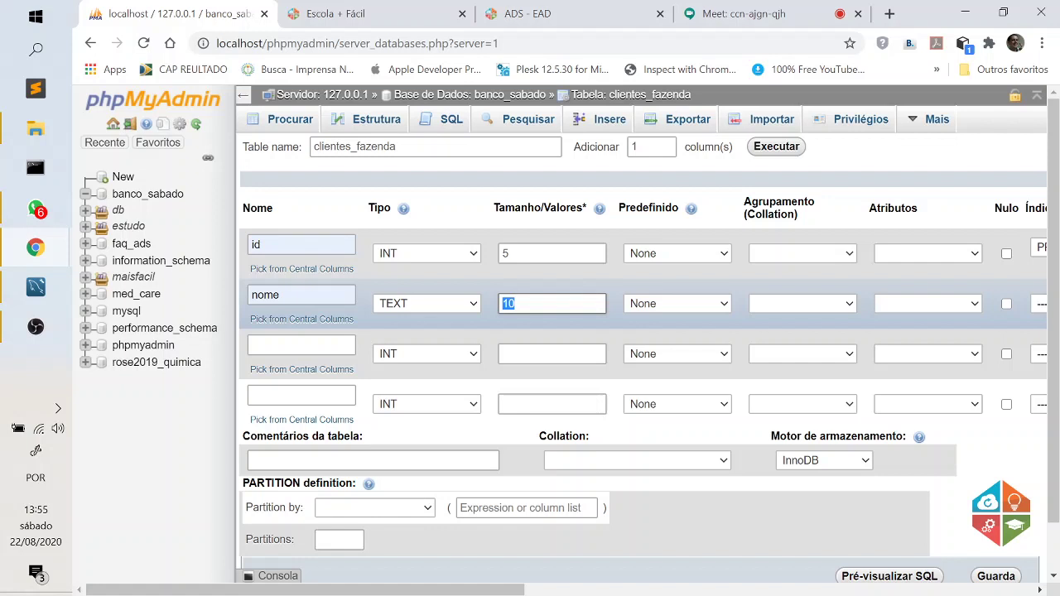
key("BackSpace")
Name the third column email and give it type VARCHAR with length 100.
left_click(301, 345)
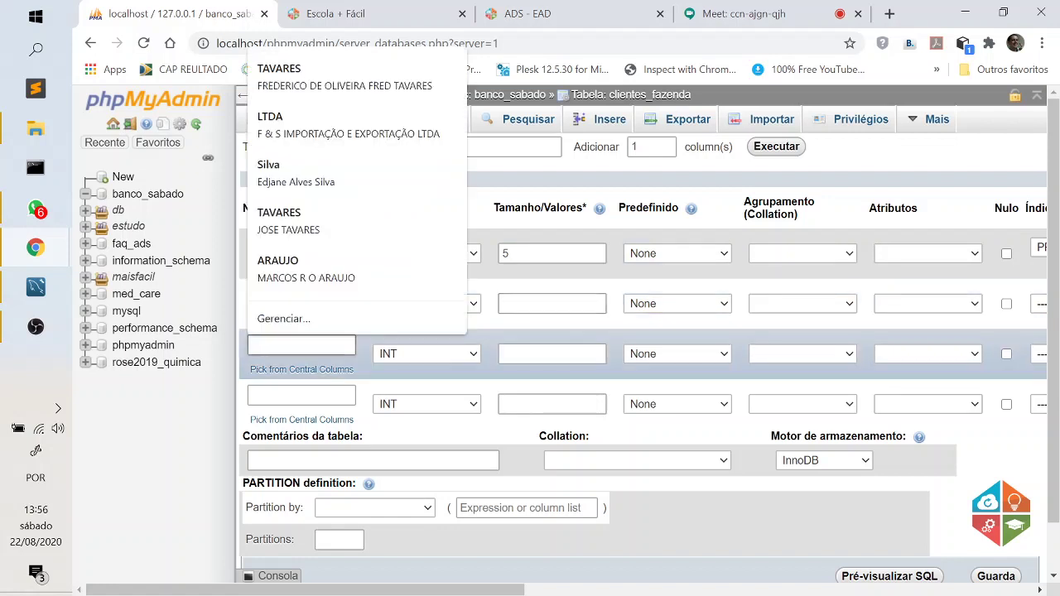
type("email")
left_click(303, 376)
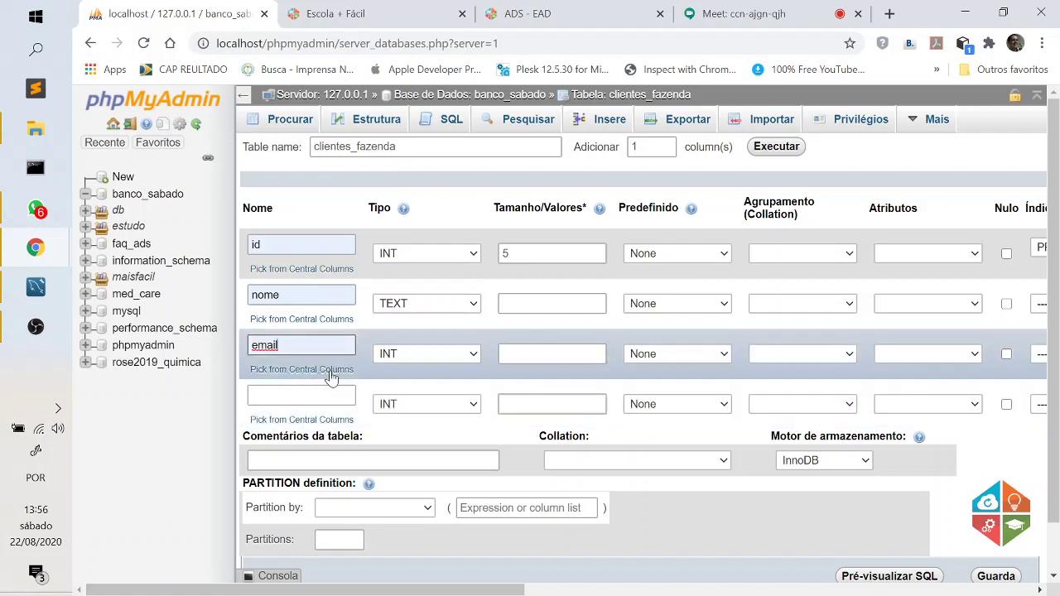
left_click(419, 355)
scroll(414, 240, "down", 1)
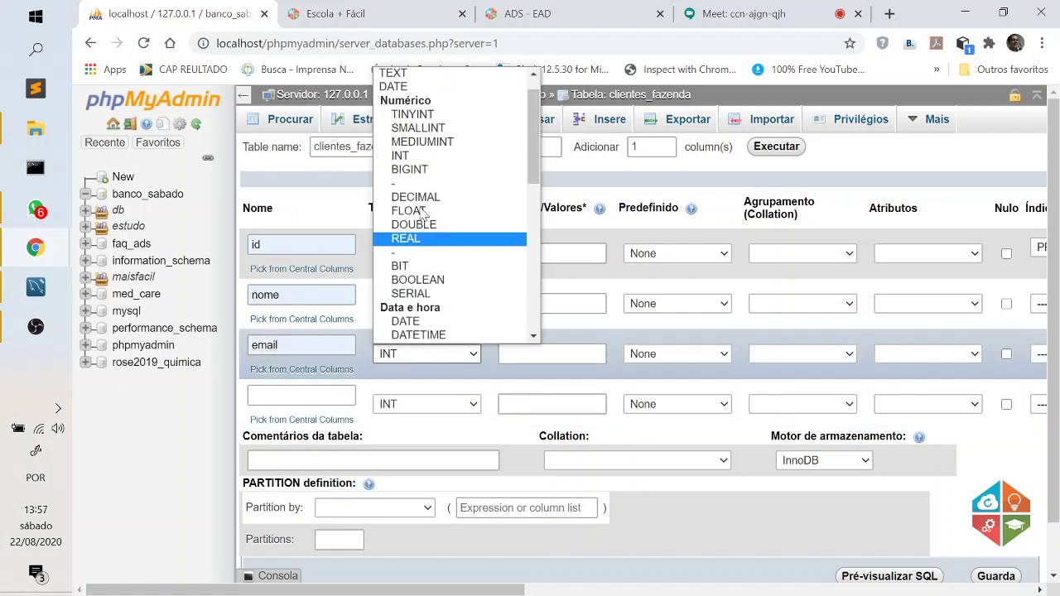
scroll(462, 159, "up", 2)
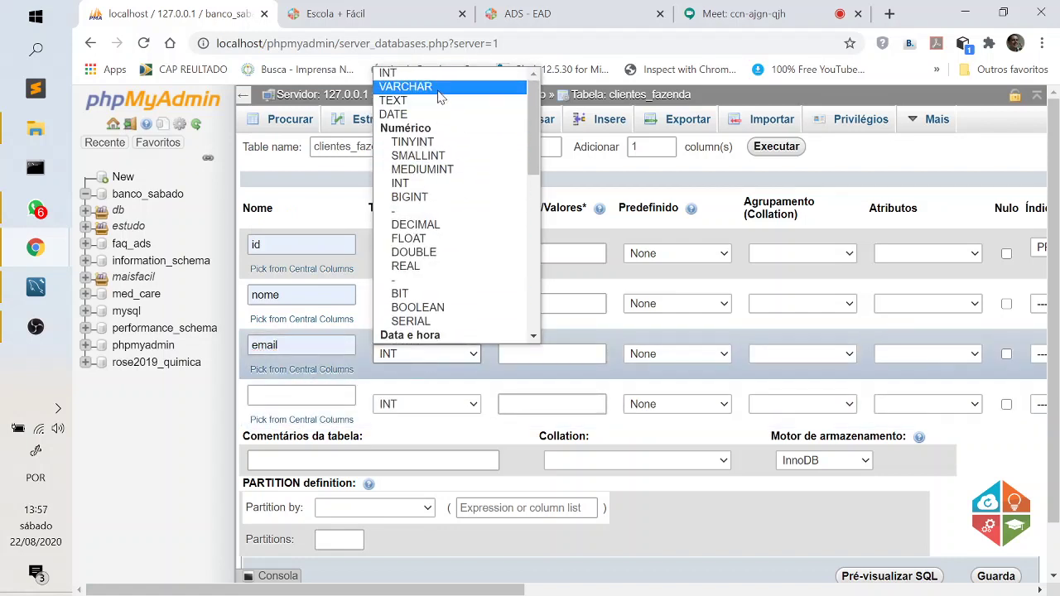
left_click(439, 91)
left_click(507, 354)
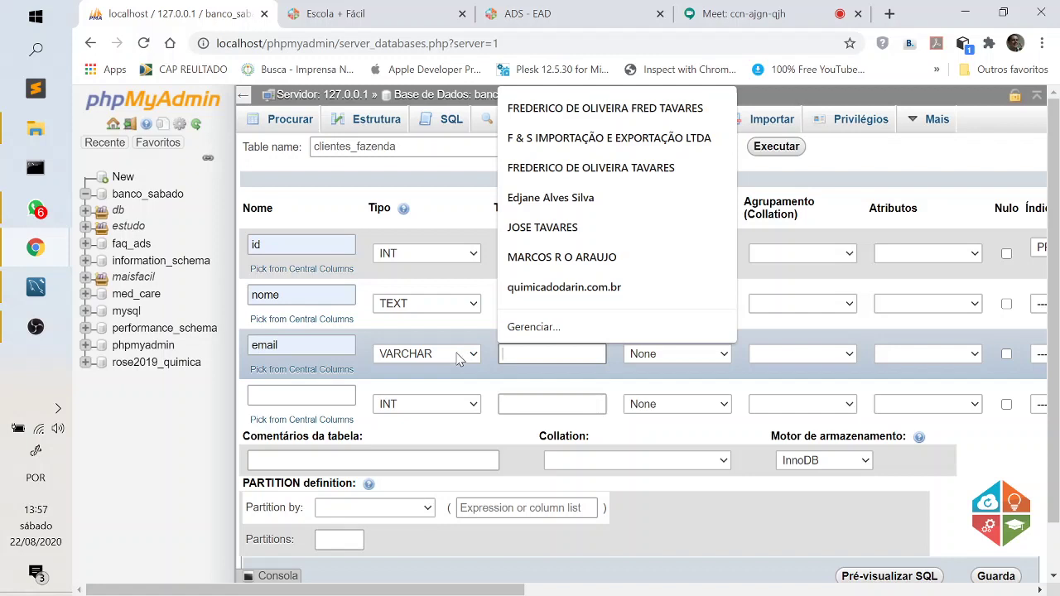
type("100")
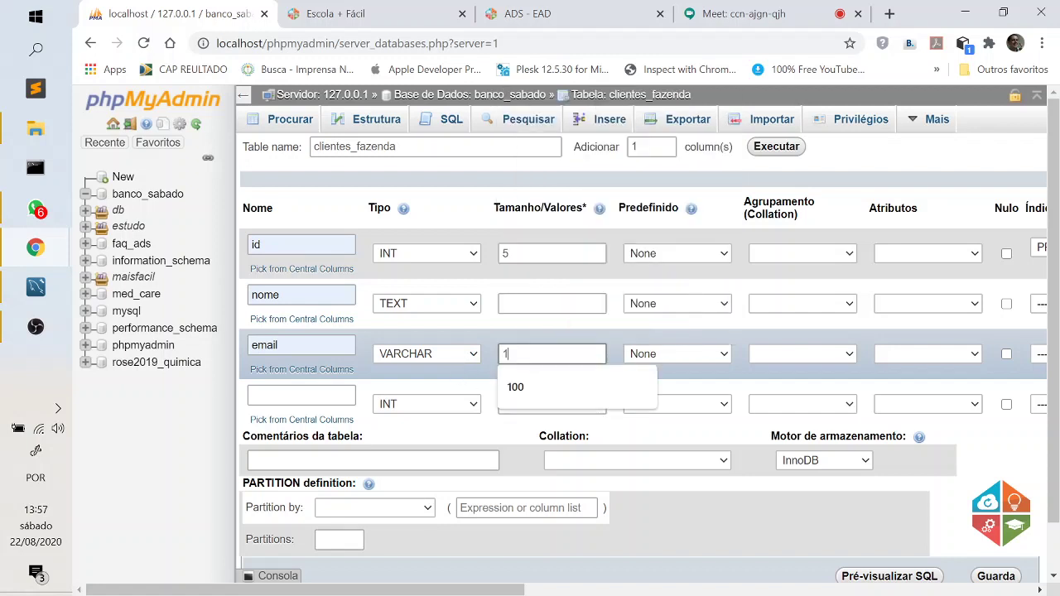
Name the fourth column telefone, type VARCHAR, length 30.
left_click(269, 396)
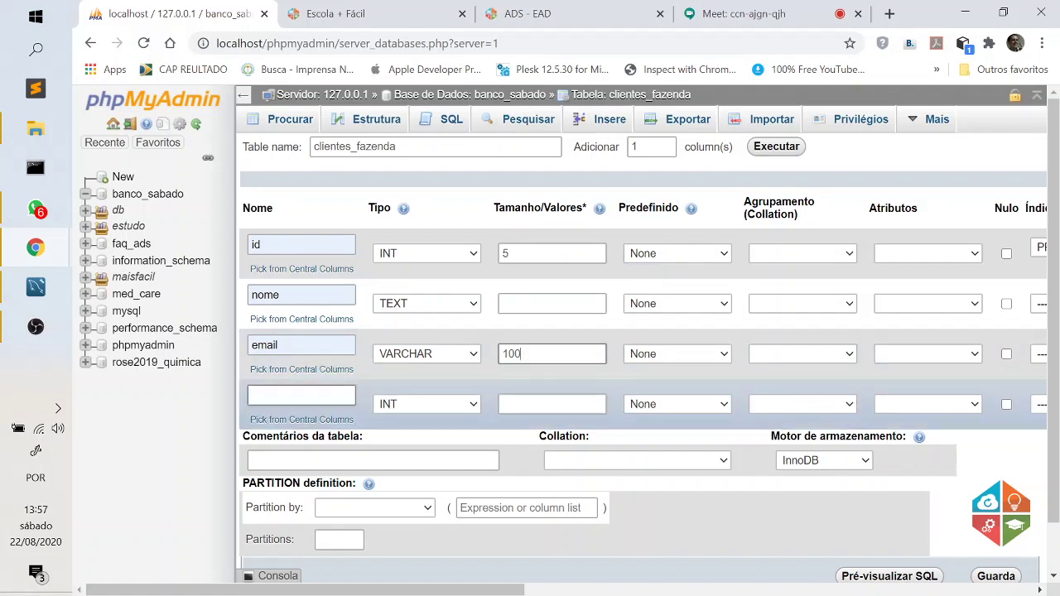
type("telefone")
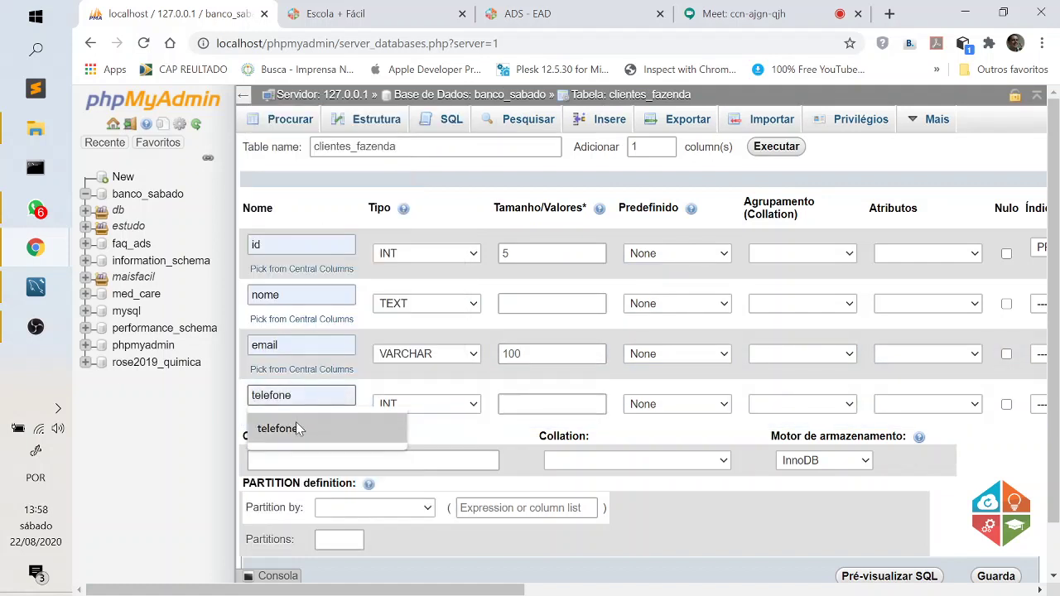
left_click(296, 426)
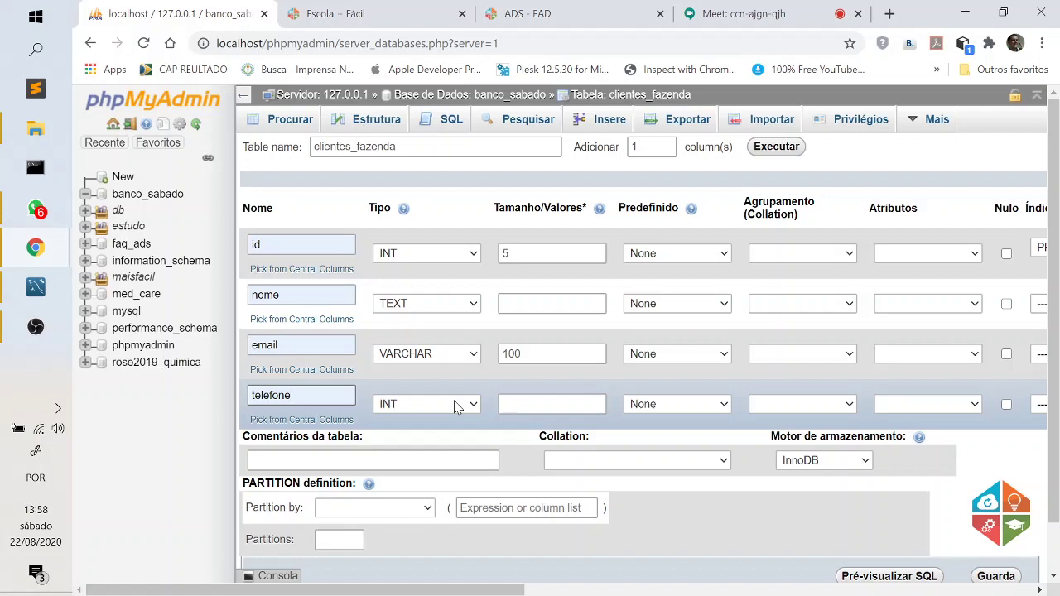
left_click(457, 406)
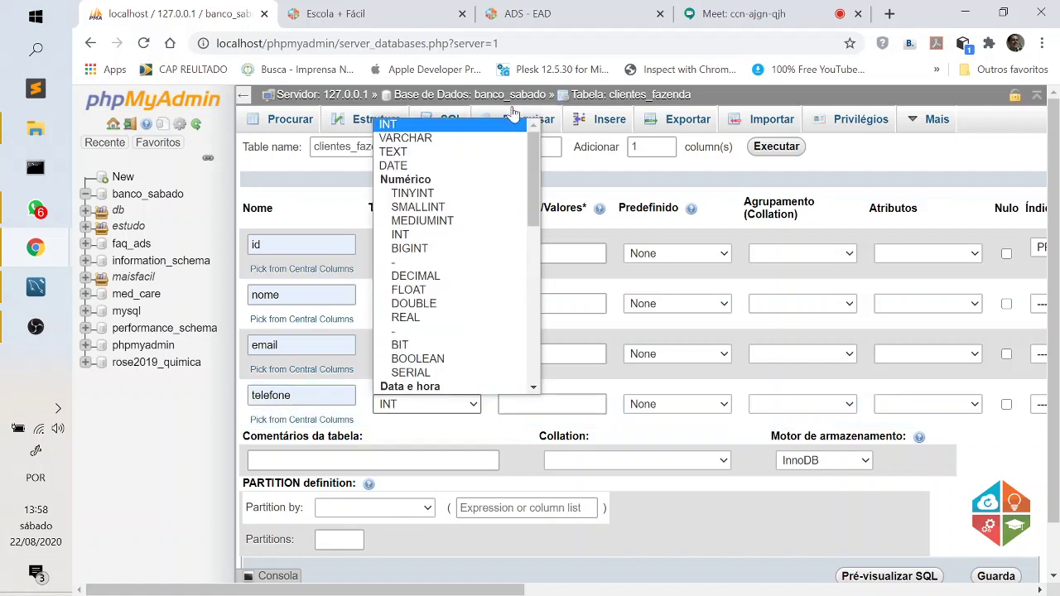
left_click(466, 139)
key("Tab")
left_click(551, 404)
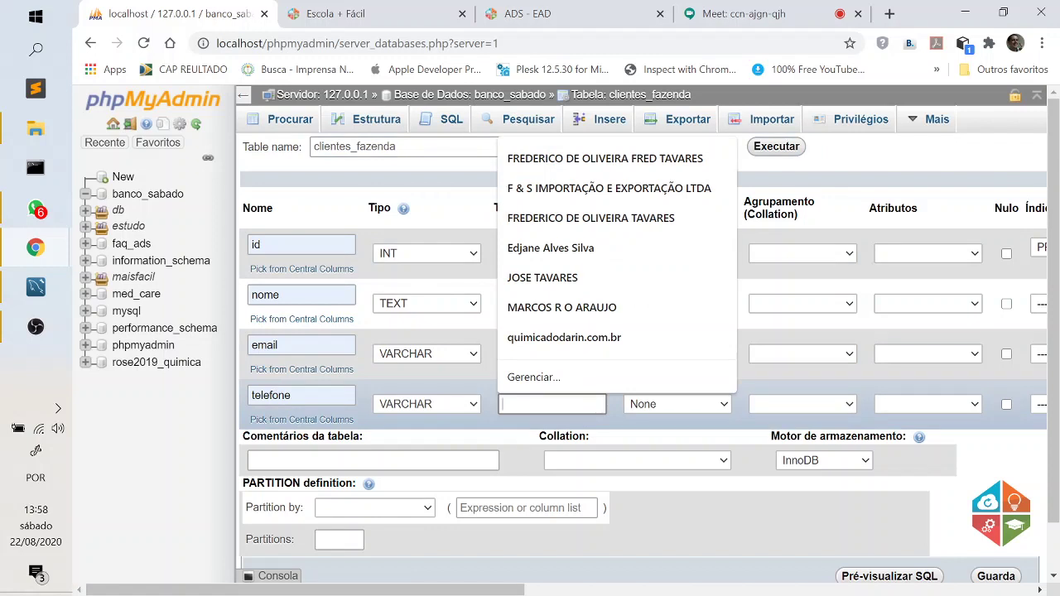
type("30")
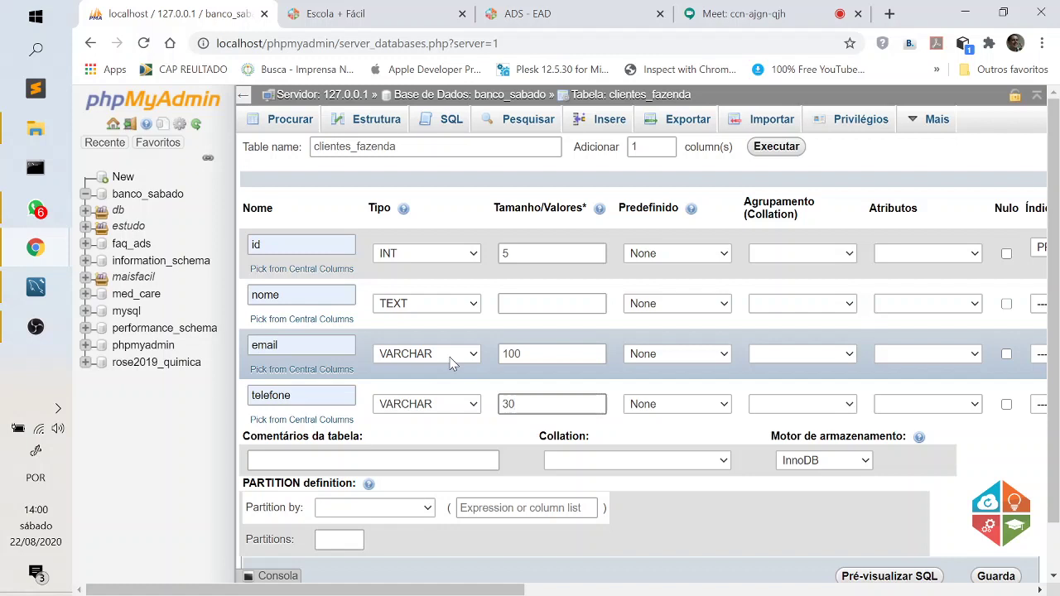
left_click(447, 410)
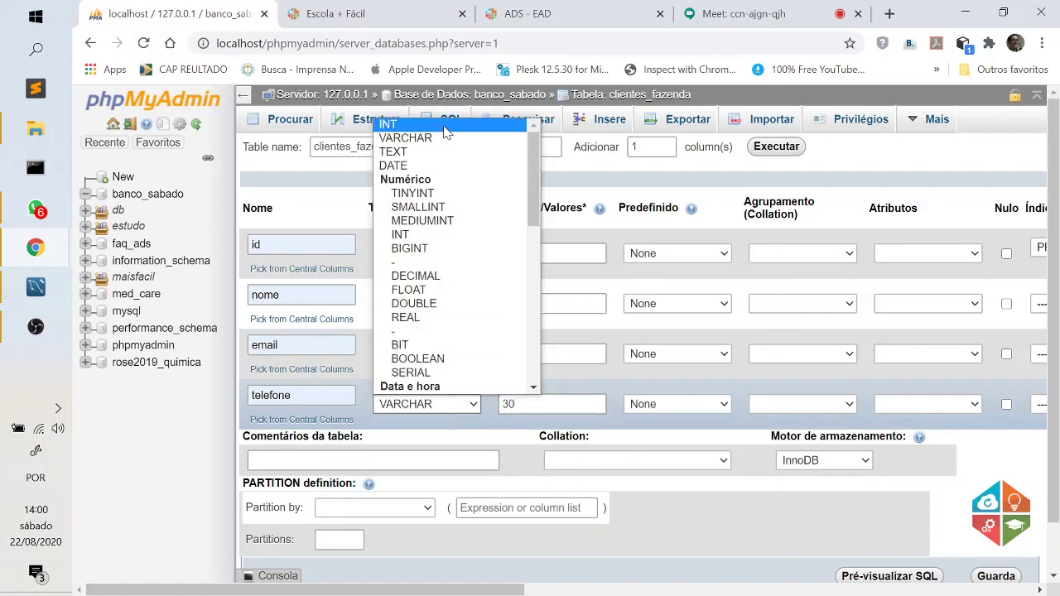
left_click(446, 126)
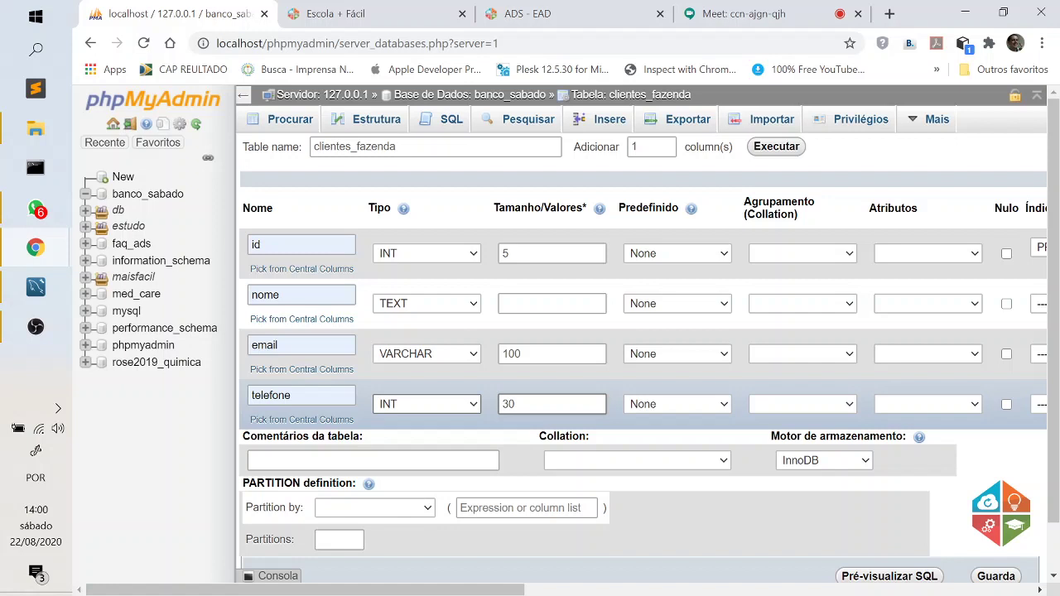
left_click(439, 405)
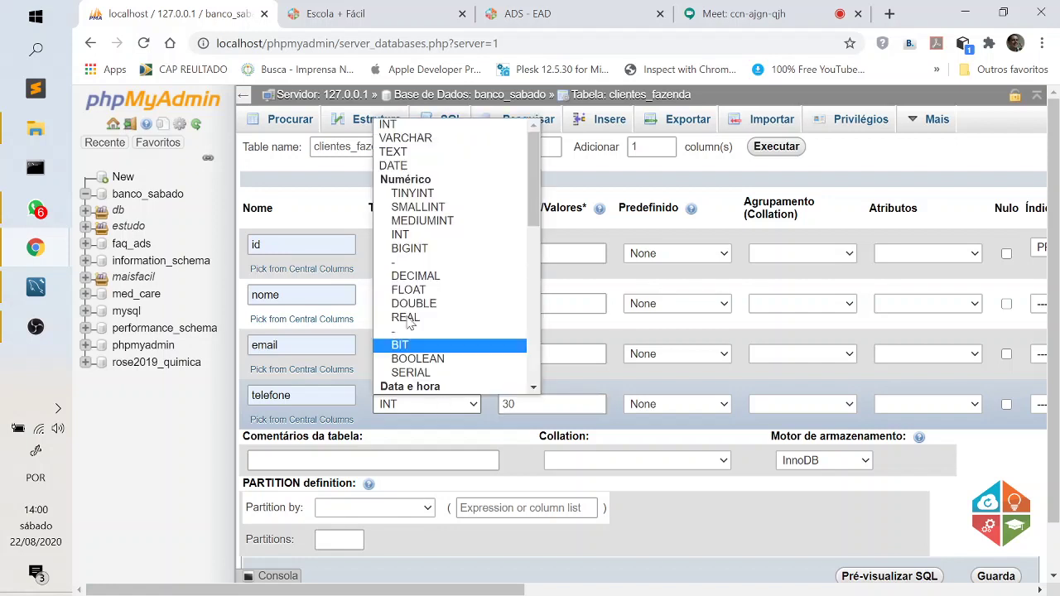
left_click(461, 138)
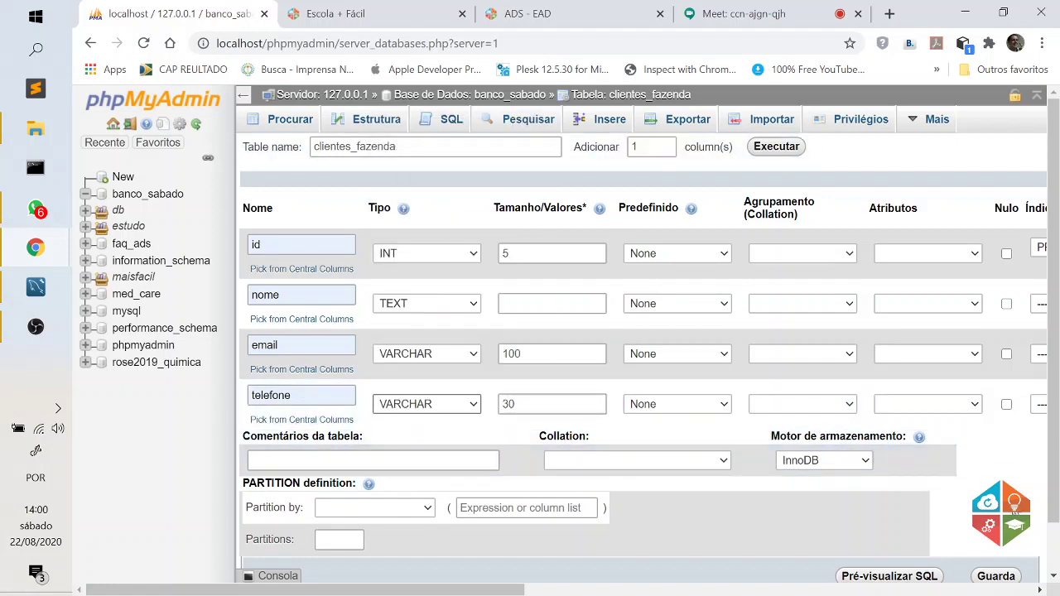
left_click(1015, 512)
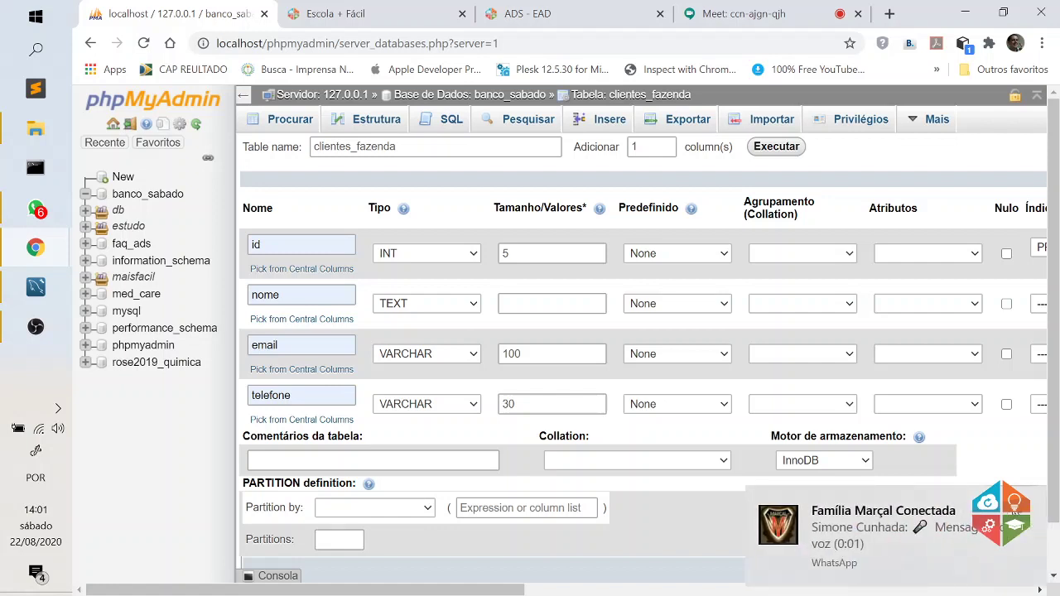
left_click(1033, 503)
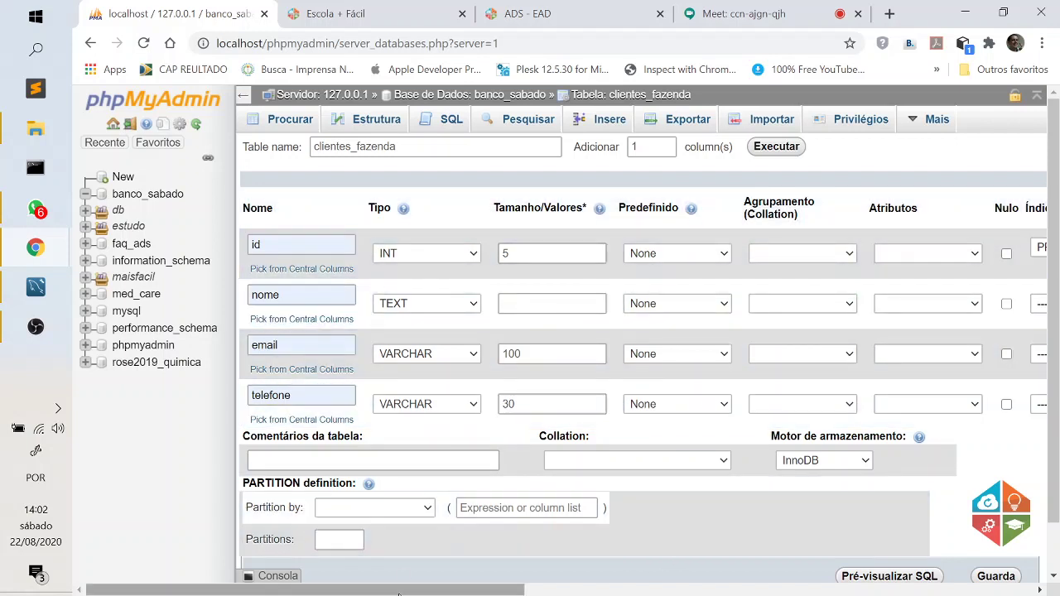
Scroll to the bottom right of the clientes_fazenda design form and save it with Guarda.
left_click_drag(413, 590, 607, 589)
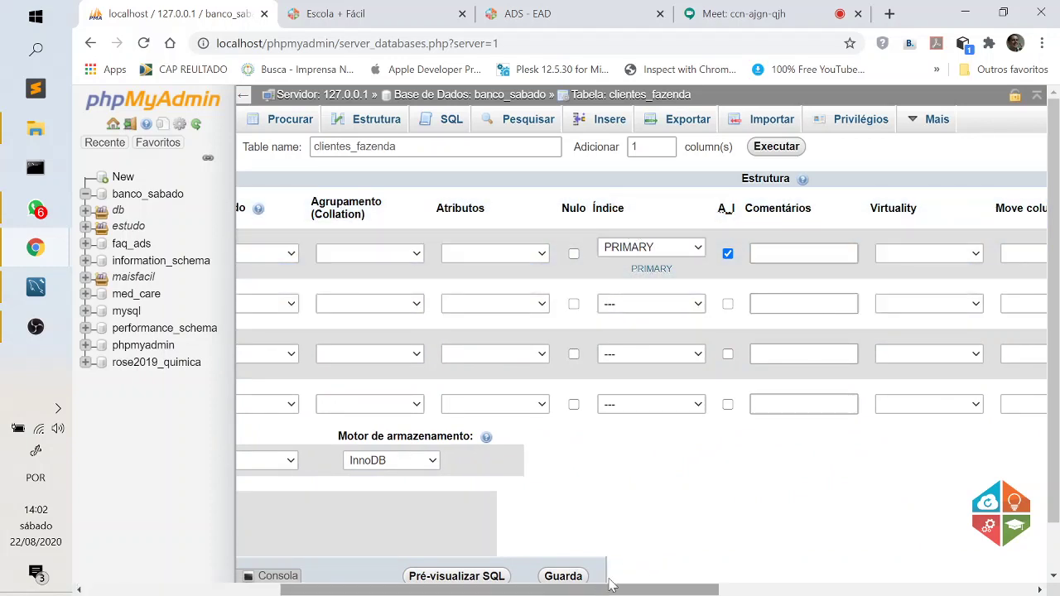
scroll(691, 487, "down", 2)
left_click_drag(582, 589, 506, 589)
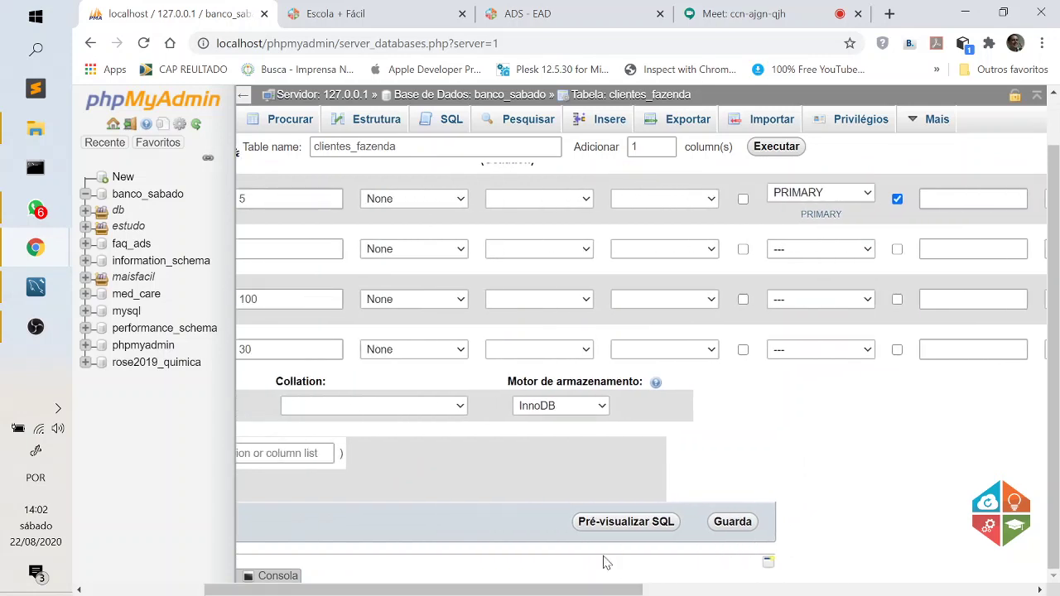
left_click(734, 526)
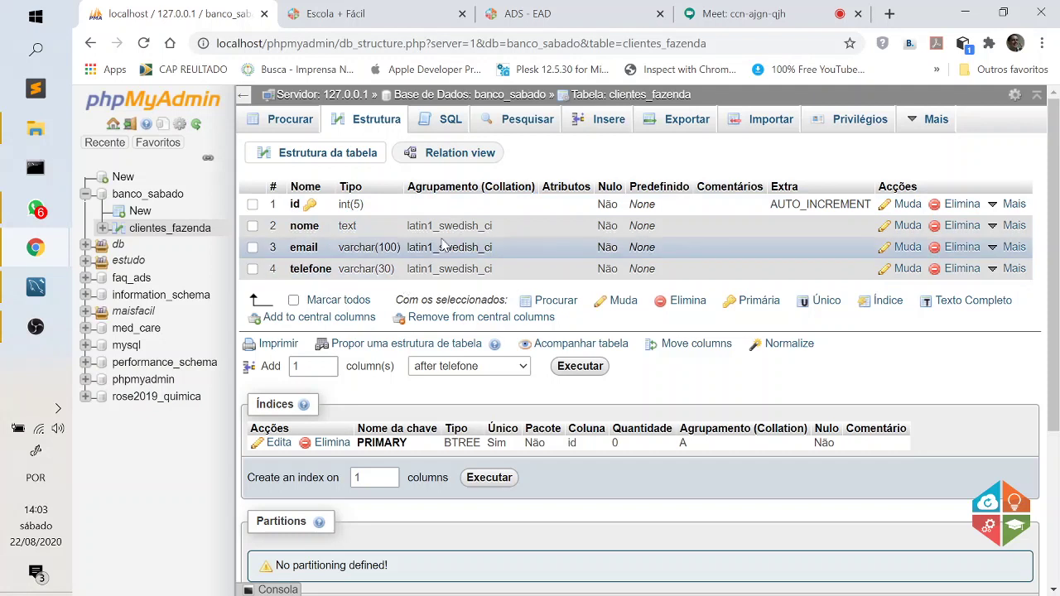
Insert a row with a client name, test e-mail and phone number, then browse the stored rows.
left_click(613, 125)
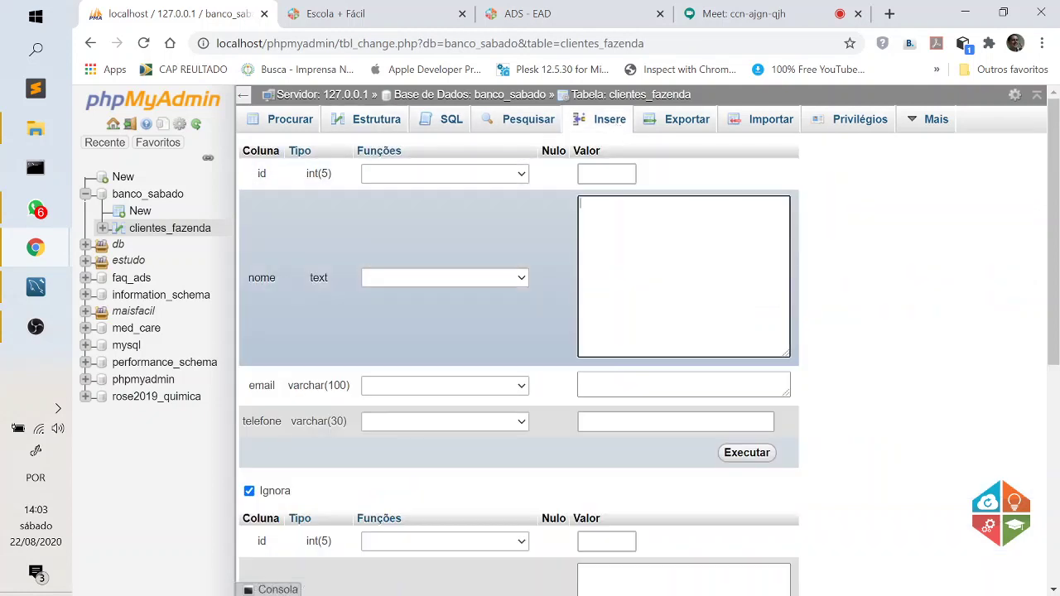
key("Tab")
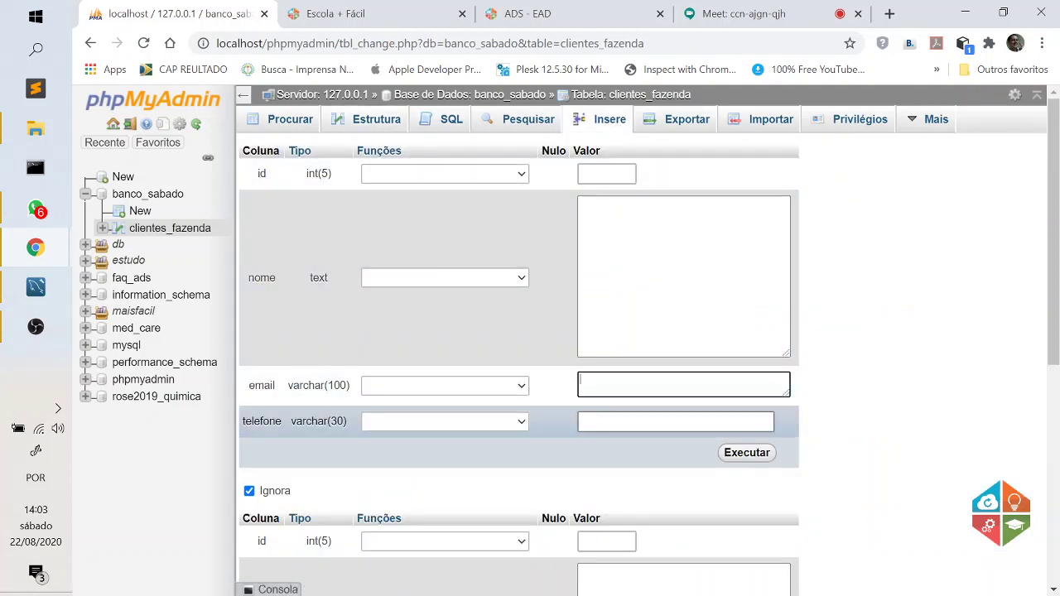
key("Tab")
left_click(684, 277)
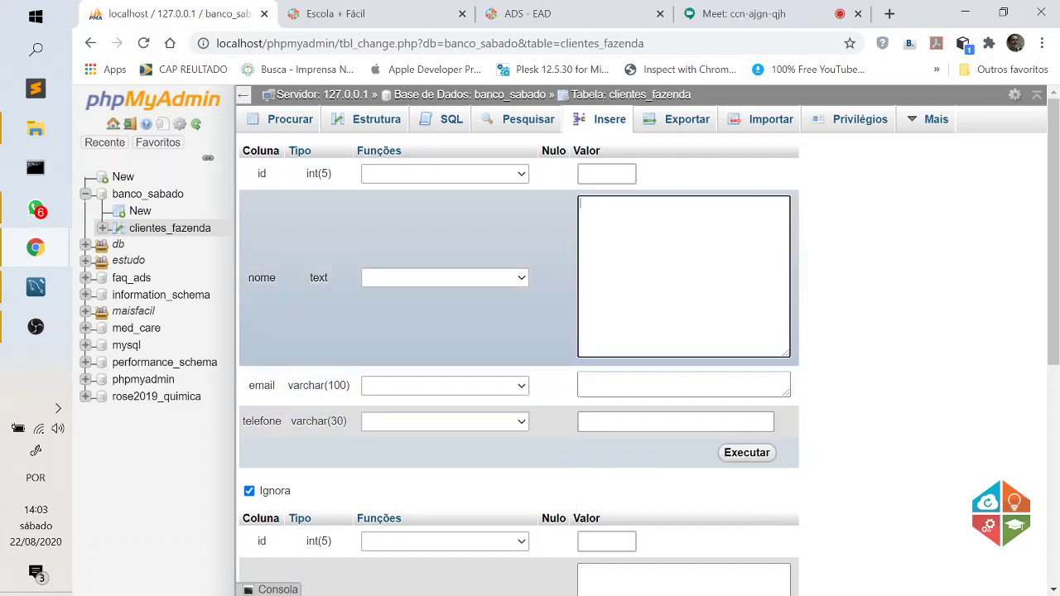
type("Fred")
key("Tab")
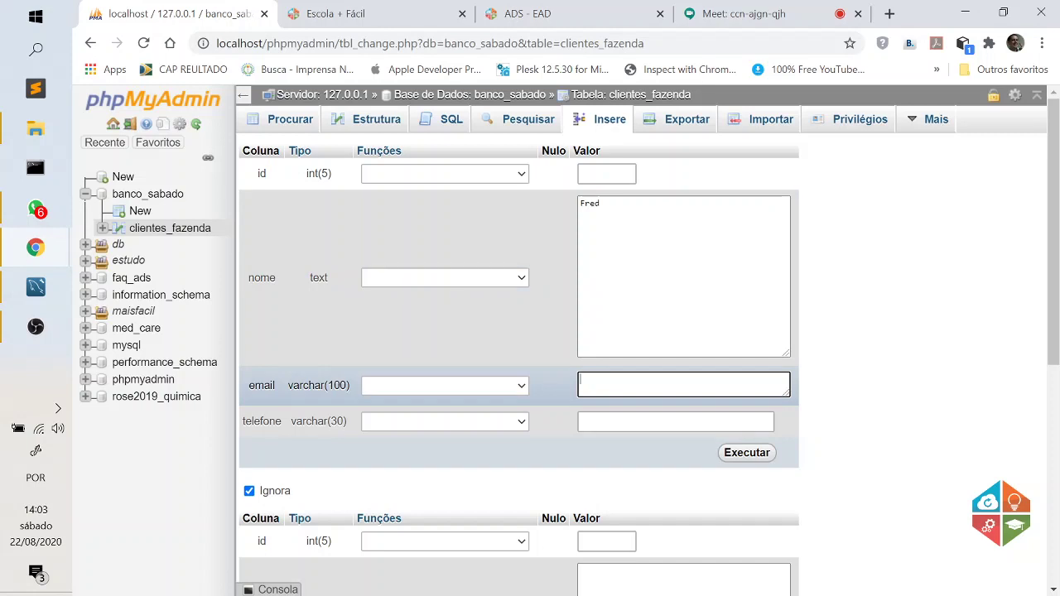
type("teste@teste")
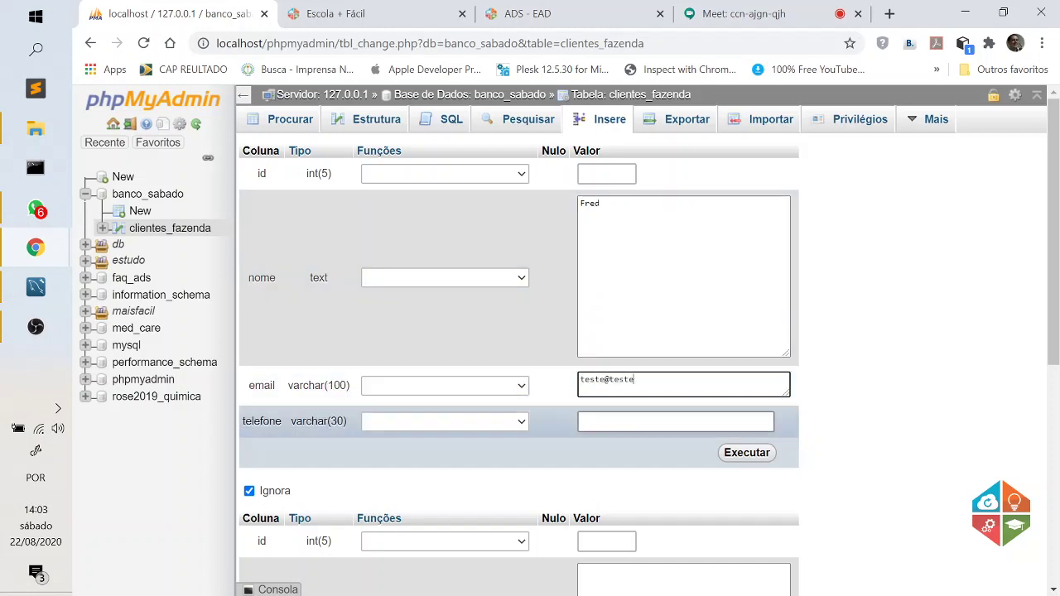
key("Tab")
type("12345")
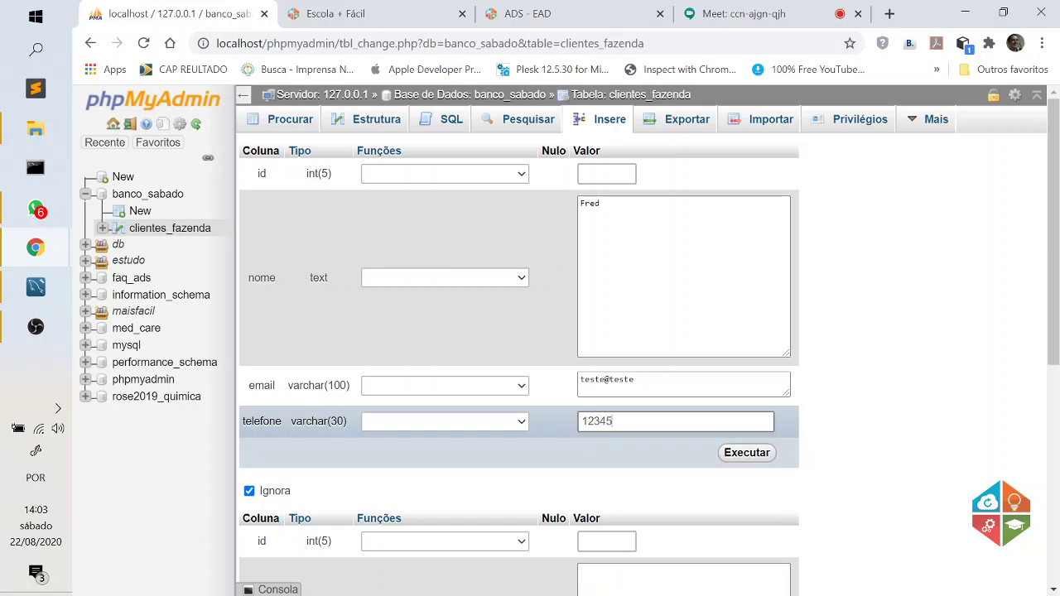
left_click(755, 456)
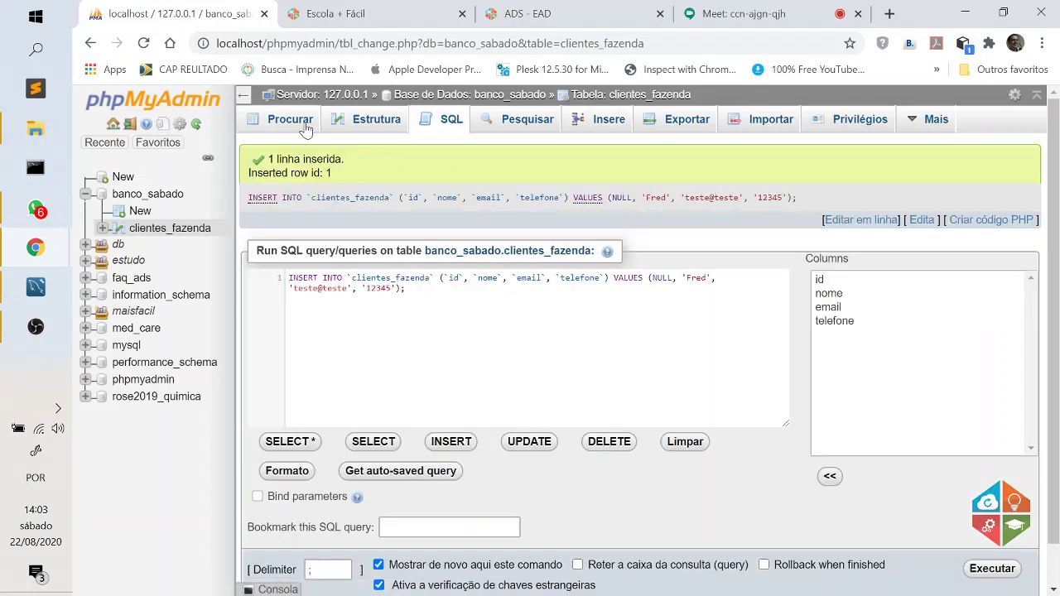
left_click(292, 121)
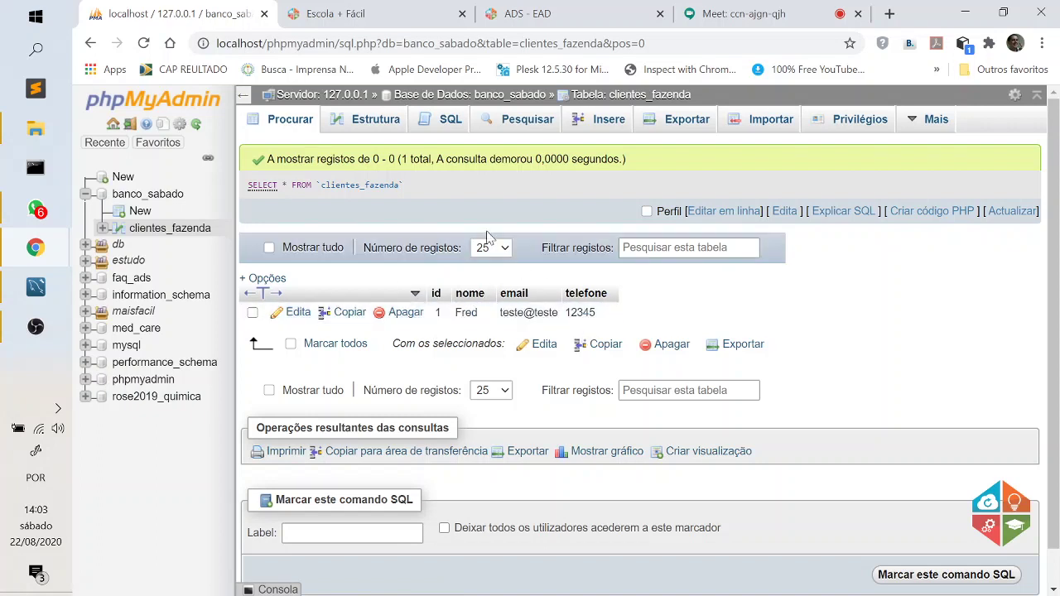
In the SQL tab, zoom in, collapse the navigation panel, and load the INSERT template.
left_click(451, 123)
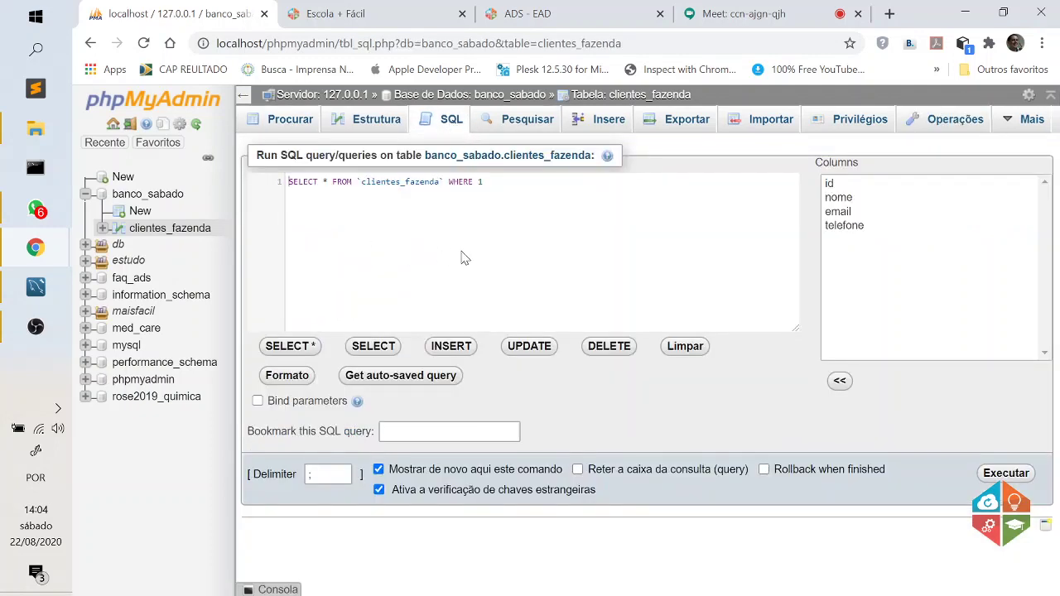
key("ctrl+plus")
key("ctrl+plus")
key("ctrl+plus")
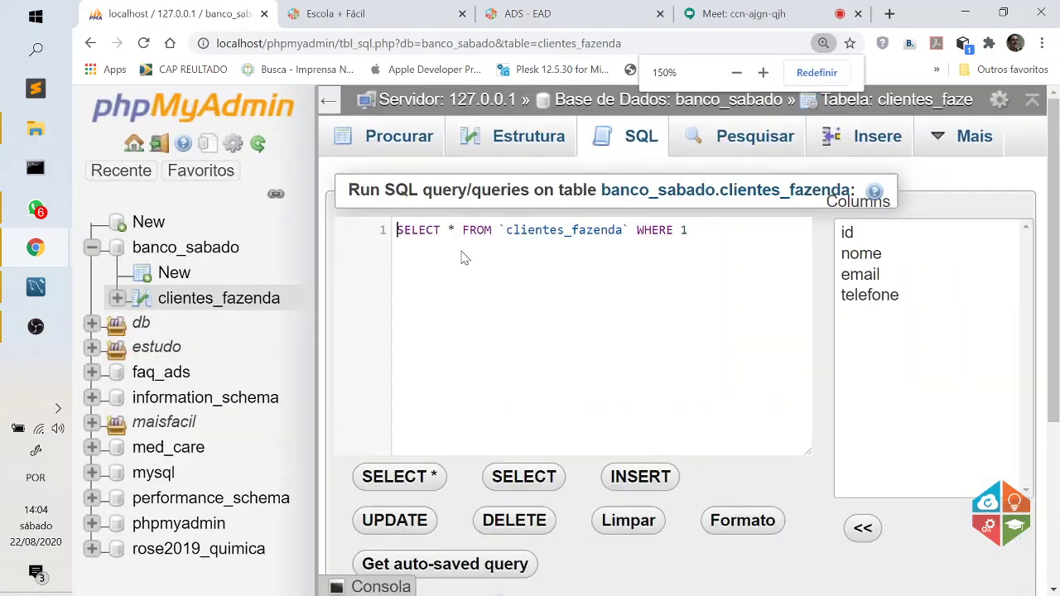
left_click(328, 99)
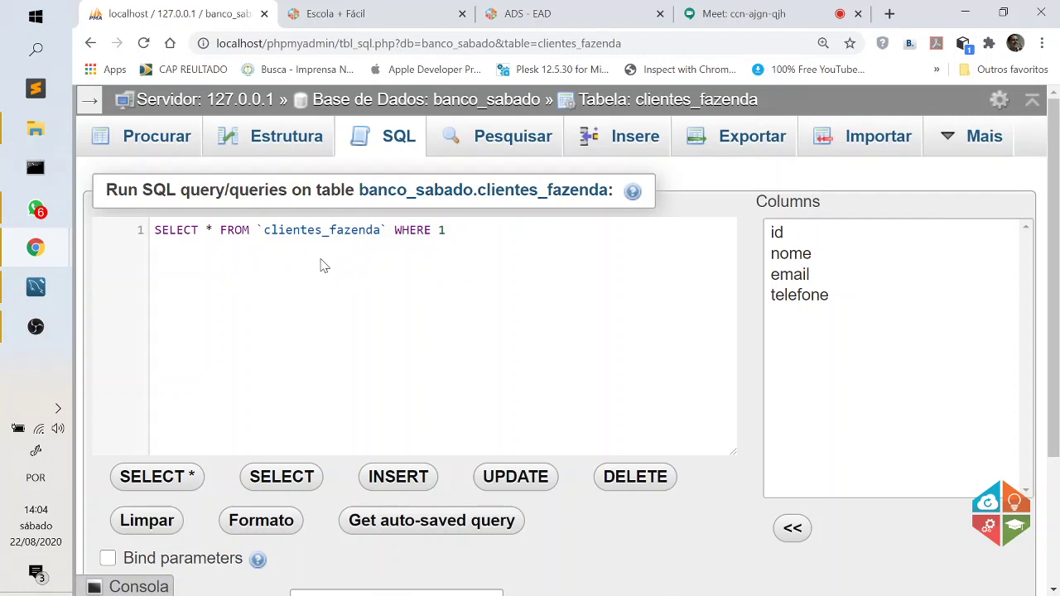
left_click(398, 477)
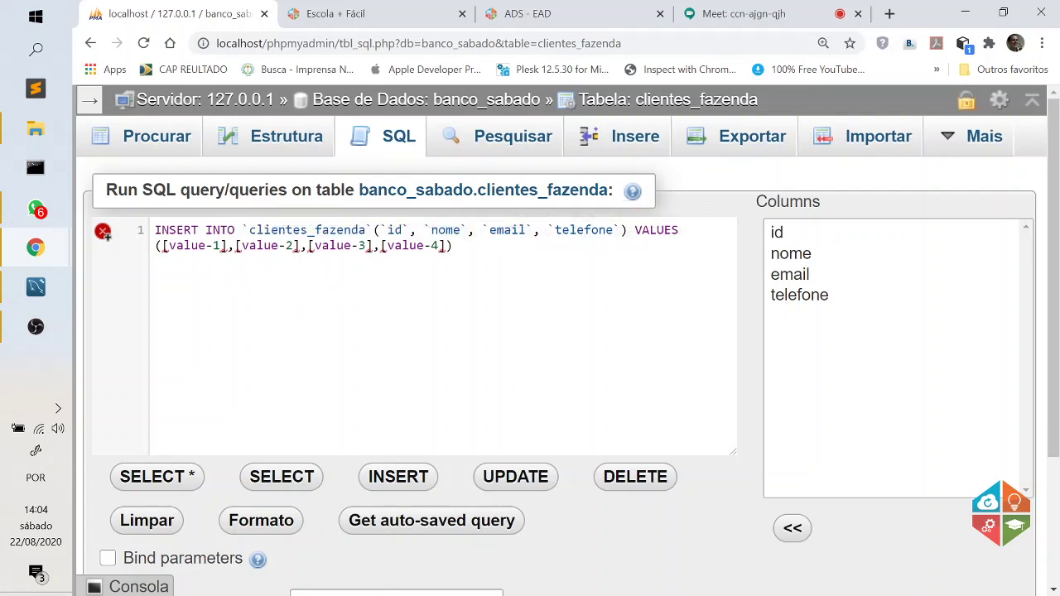
Replace the [value-n] placeholders with an empty row ('','','','') on its own line.
left_click(447, 245)
left_click_drag(447, 245, 163, 245)
key("BackSpace")
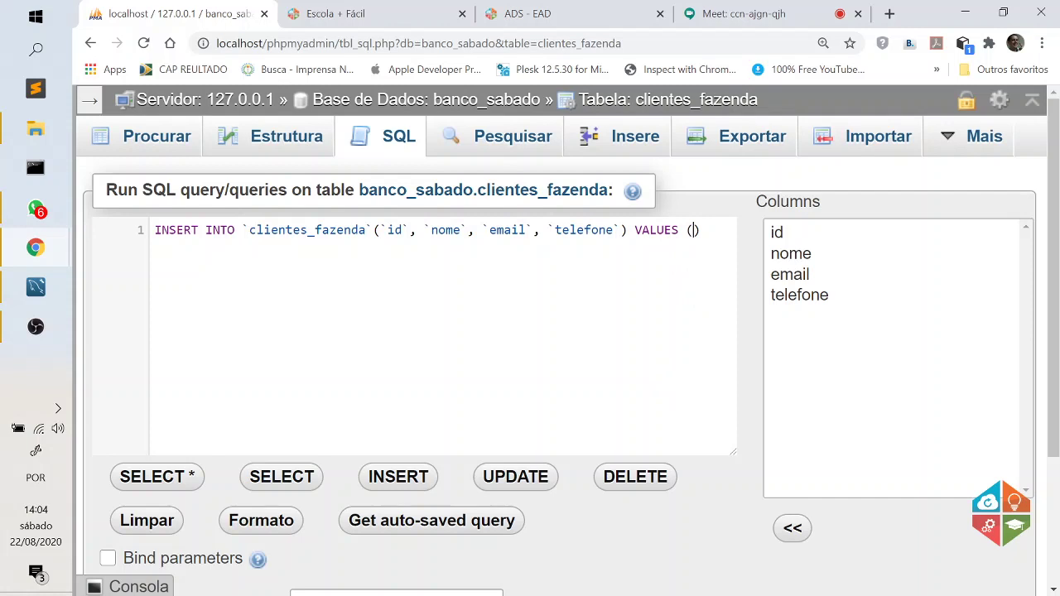
key("Left")
key("Return")
type("'','','','',")
key("BackSpace")
key("Return")
key("BackSpace")
Select the id, nome, email and telefone column names and the table name in the query.
double_click(392, 229)
double_click(438, 230)
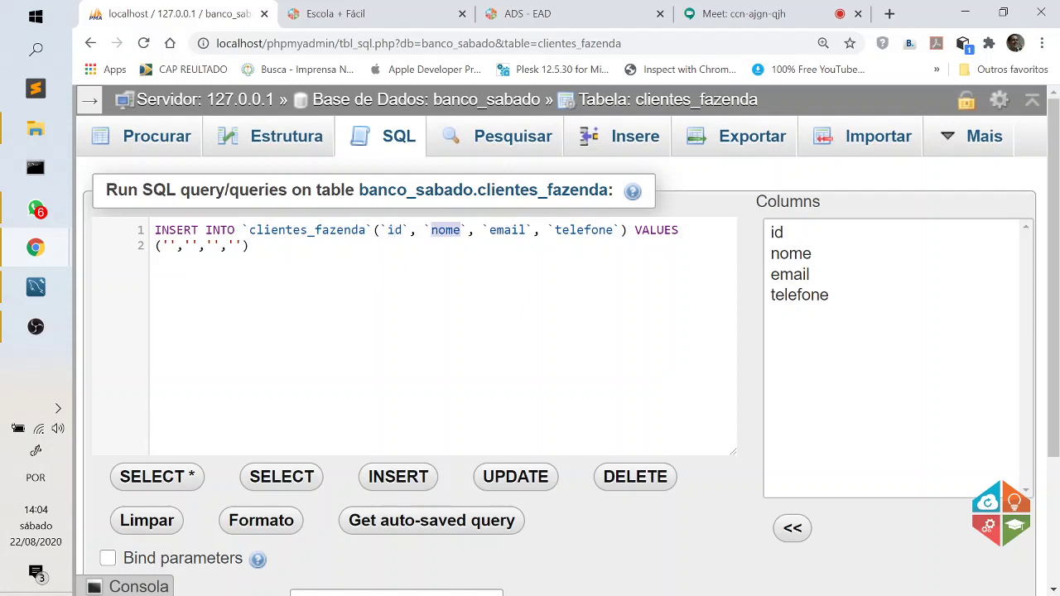
double_click(504, 230)
left_click(584, 230)
double_click(585, 230)
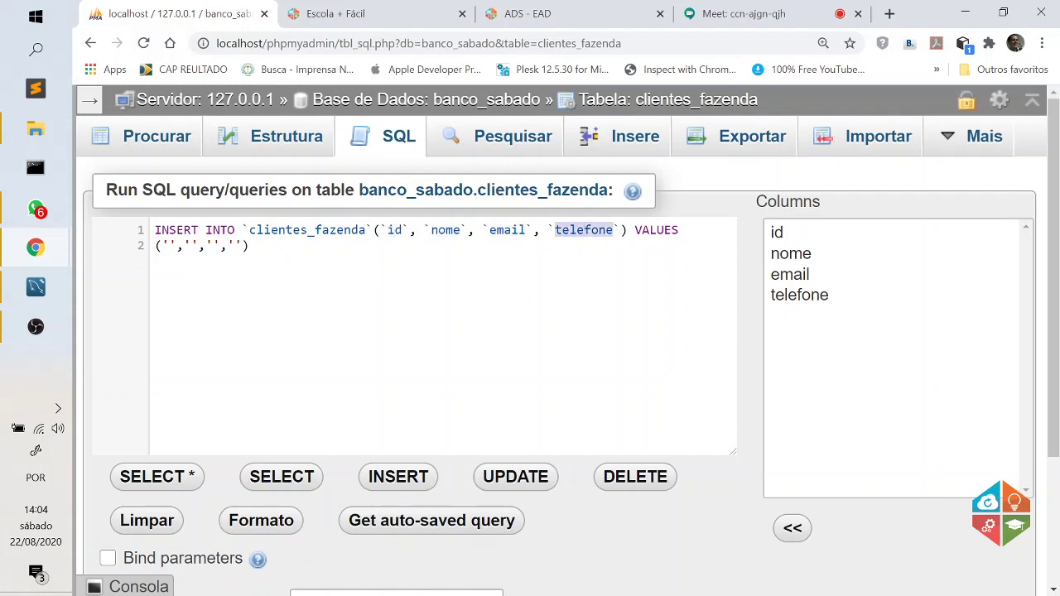
left_click_drag(155, 230, 359, 230)
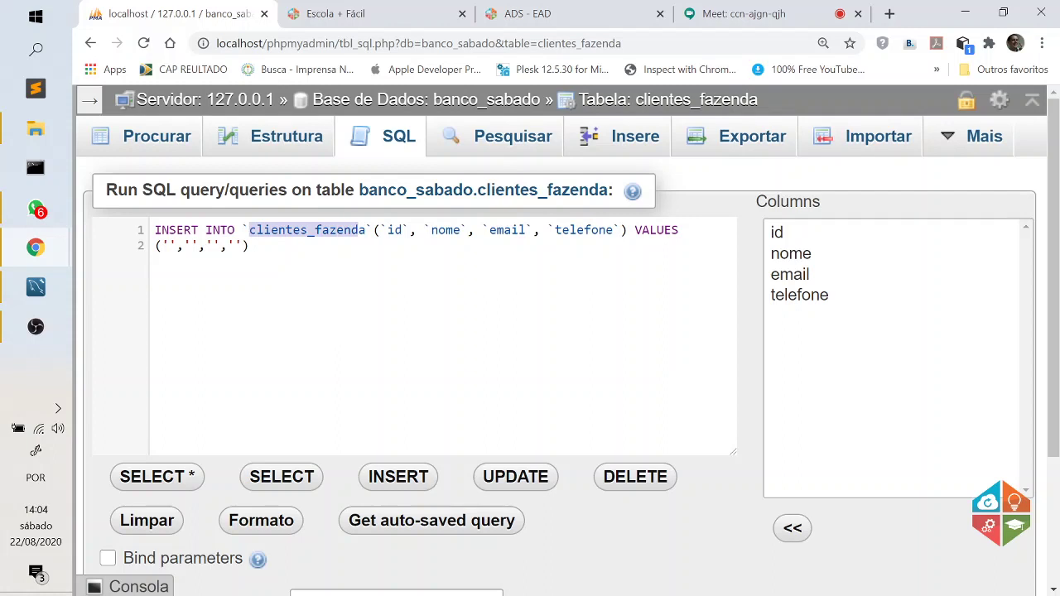
Fill the row with a client name, test e-mail and phone, leaving id empty, plus a trailing comma.
left_click(170, 246)
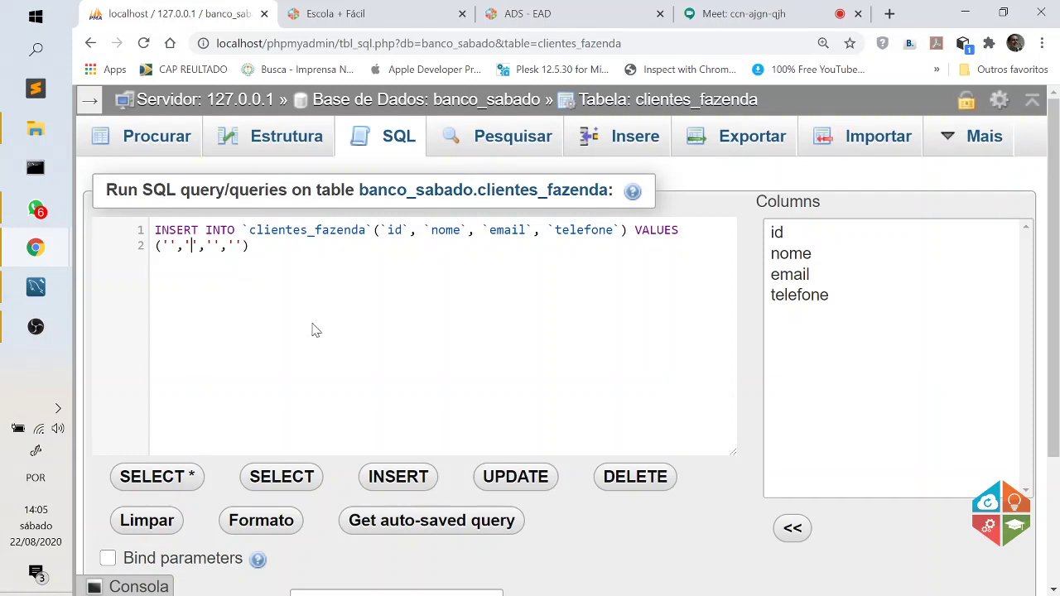
type("abriel','gab@teste")
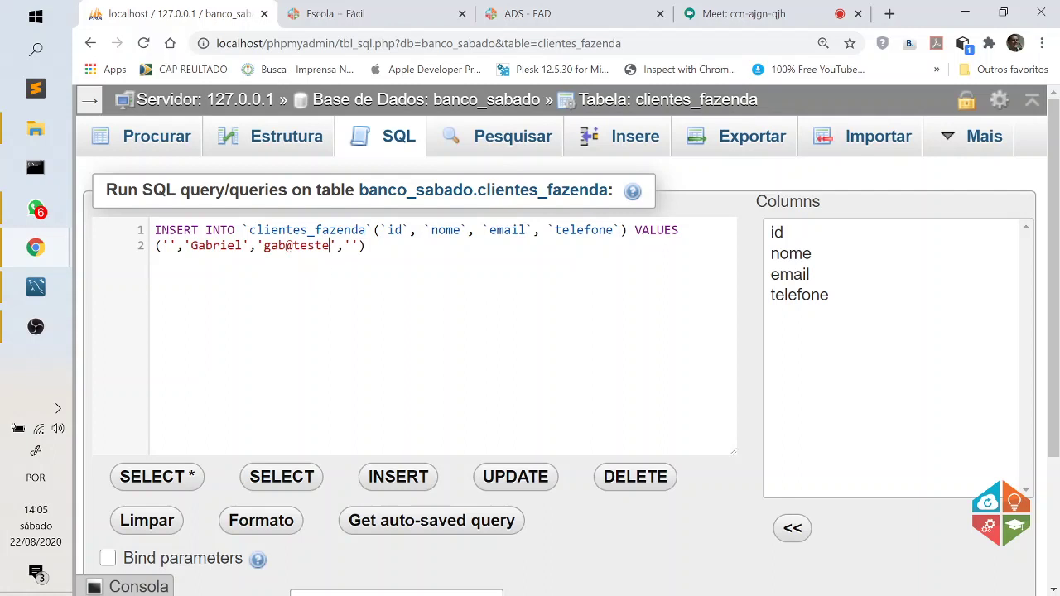
key("Right")
key("Right")
key("Right")
type("1234567")
key("End")
type(",")
key("shift+Left")
key("shift+Left")
key("shift+Left")
key("shift+Left")
key("shift+Left")
key("shift+Left")
key("shift+Left")
key("shift+Left")
key("shift+Left")
key("shift+Left")
key("shift+Left")
key("shift+Left")
key("shift+Left")
key("shift+Left")
key("shift+Left")
key("shift+Left")
key("shift+Left")
key("shift+Left")
key("shift+Left")
key("shift+Left")
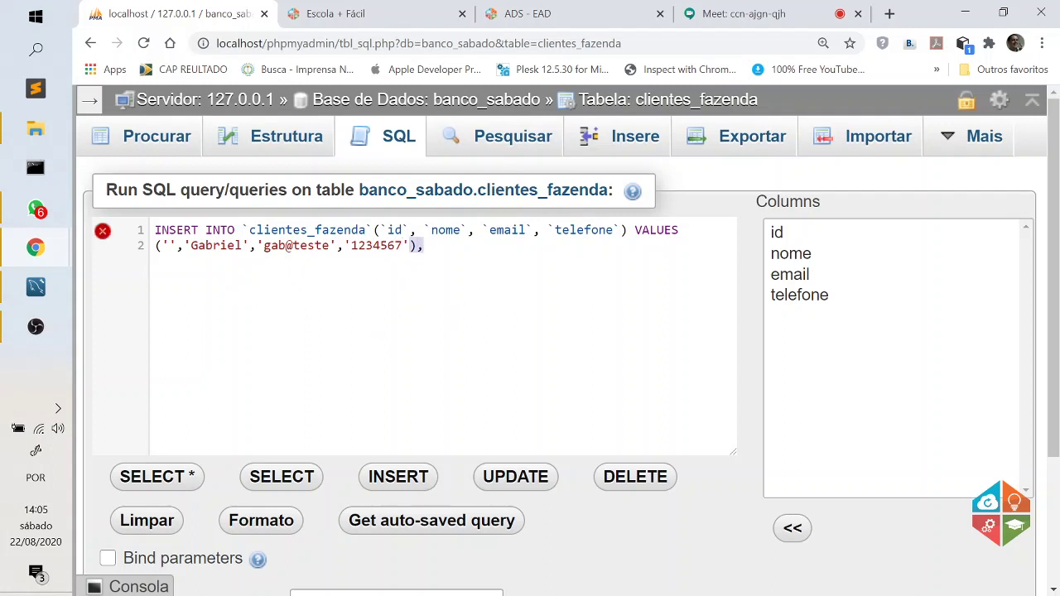
key("shift+Left")
key("ctrl+c")
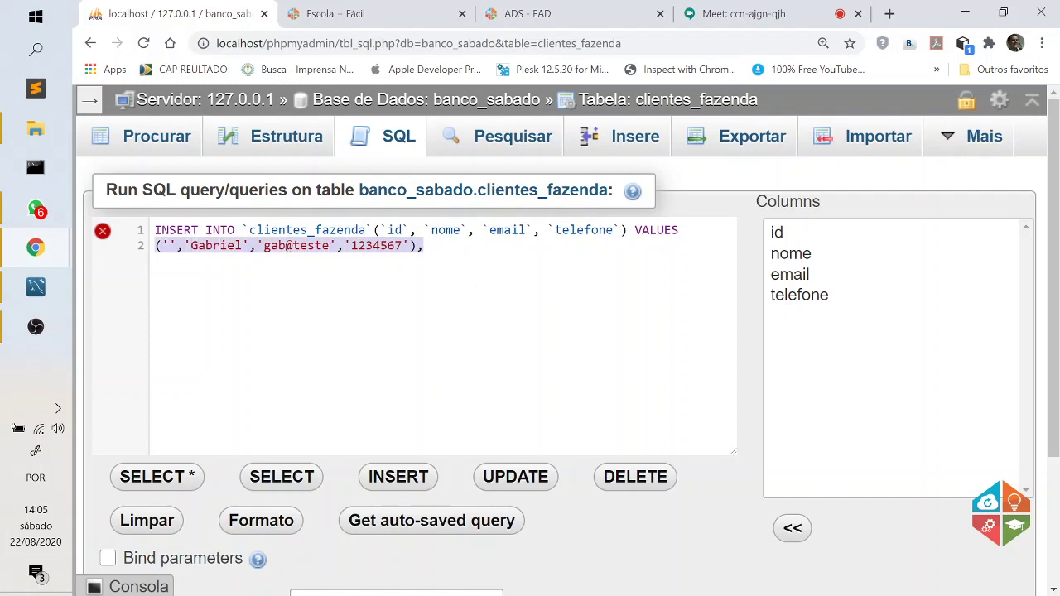
key("End")
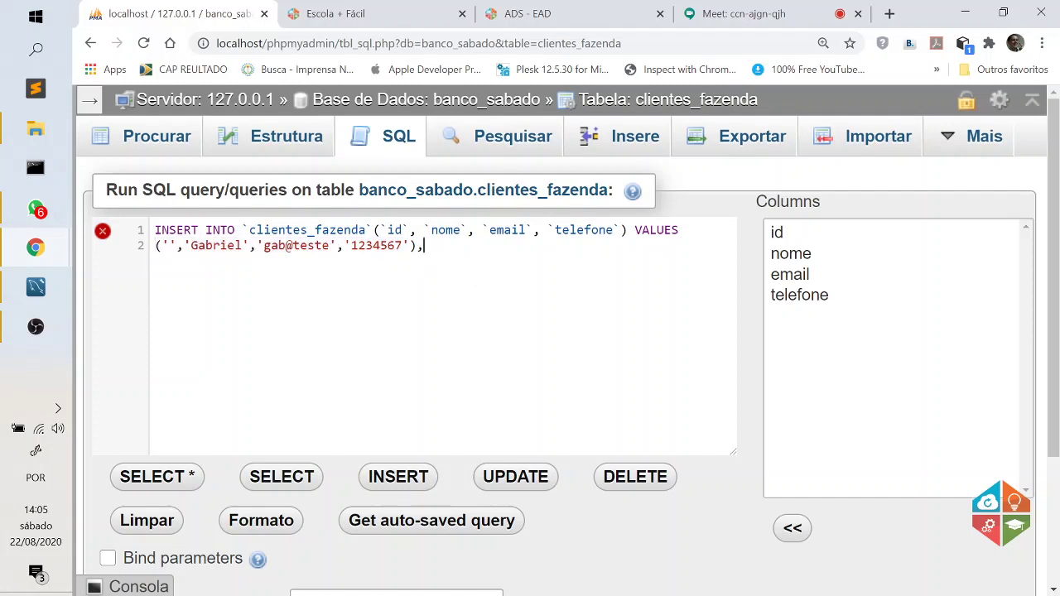
Paste the copied value row three more times, each on a new line.
key("Return")
key("ctrl+v")
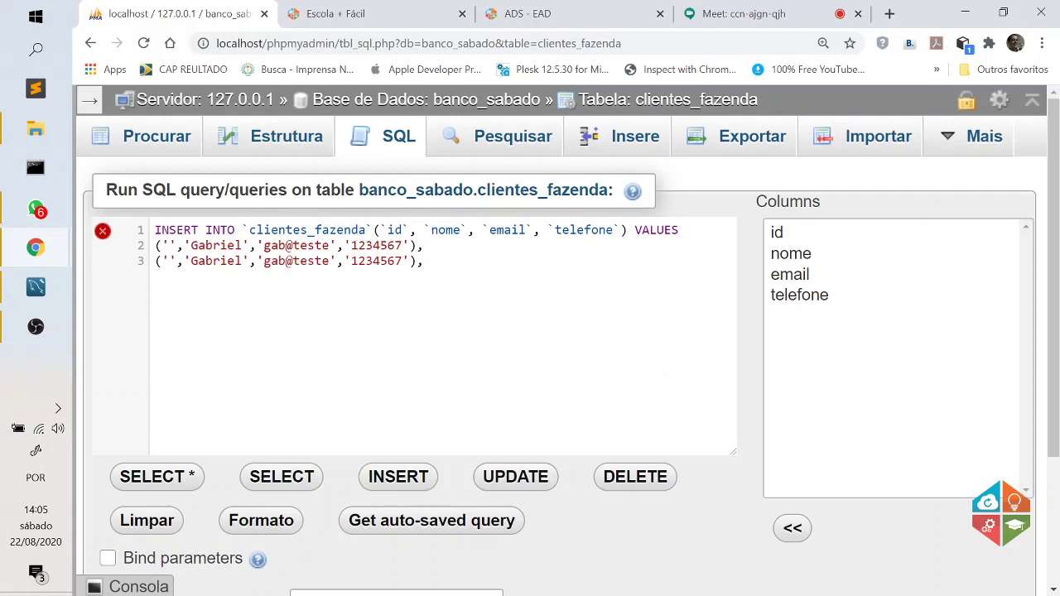
key("Return")
key("ctrl+v")
key("Return")
key("ctrl+v")
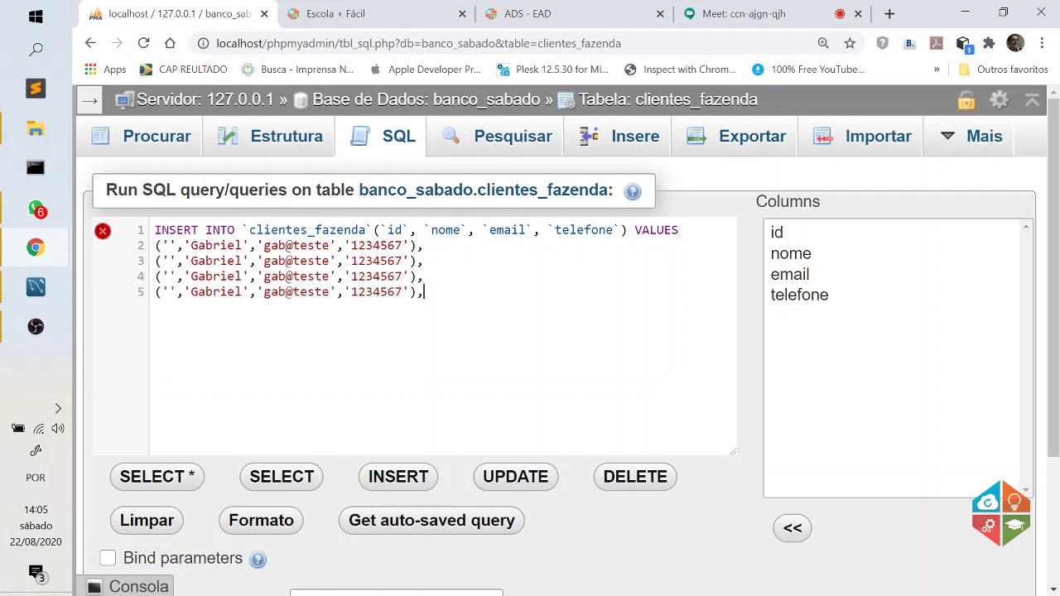
Change line 3's client name and the first letter of its e-mail.
double_click(214, 260)
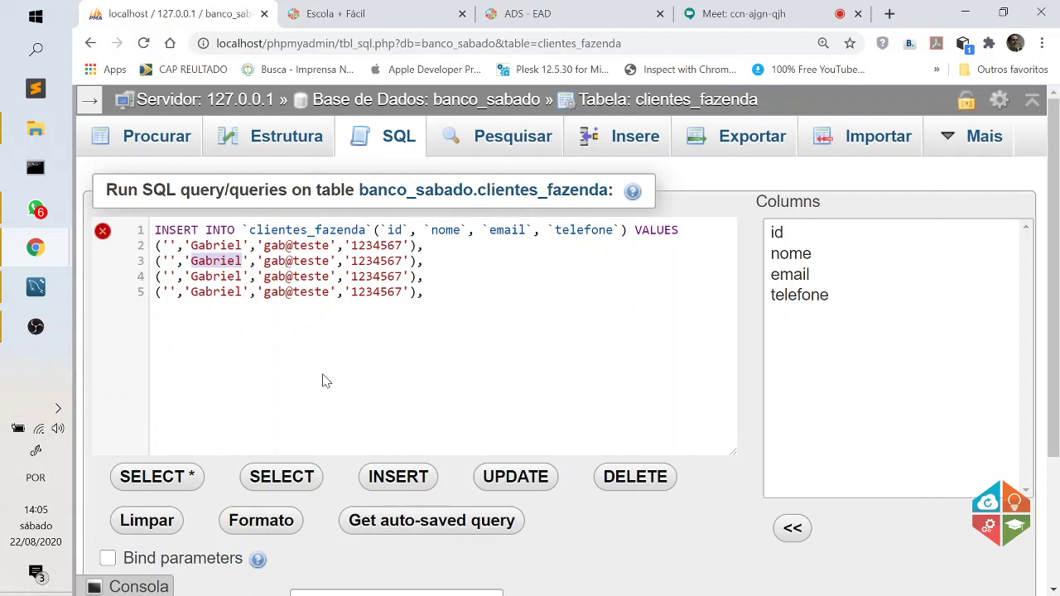
type("Rava")
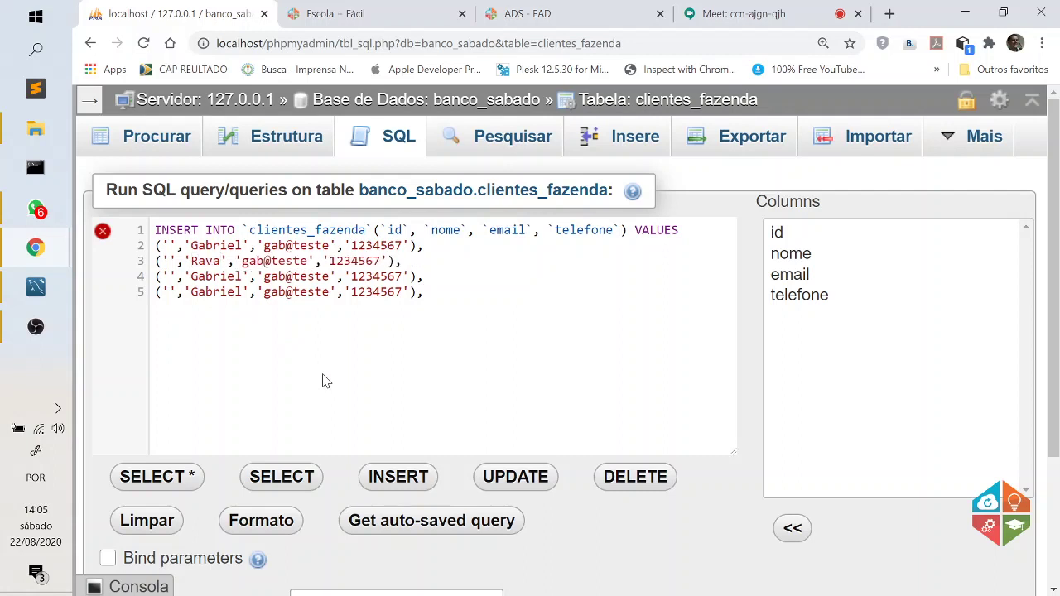
key("BackSpace")
key("BackSpace")
type("fael")
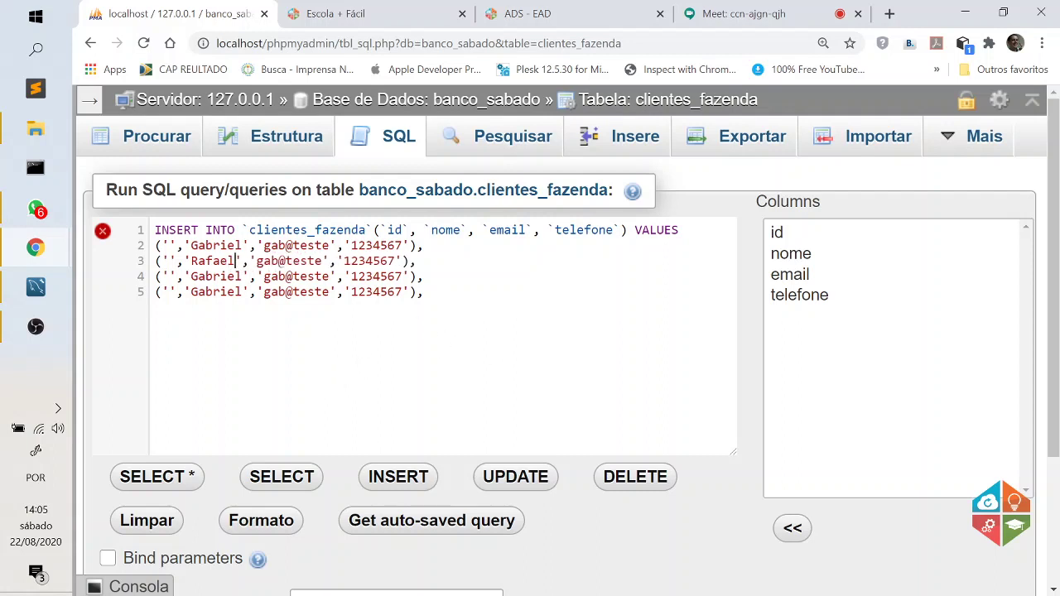
type("8")
left_click(258, 260)
key("Delete")
type("r")
Change line 4's name, e-mail initial and phone, then retype line 5's name and e-mail start.
double_click(214, 277)
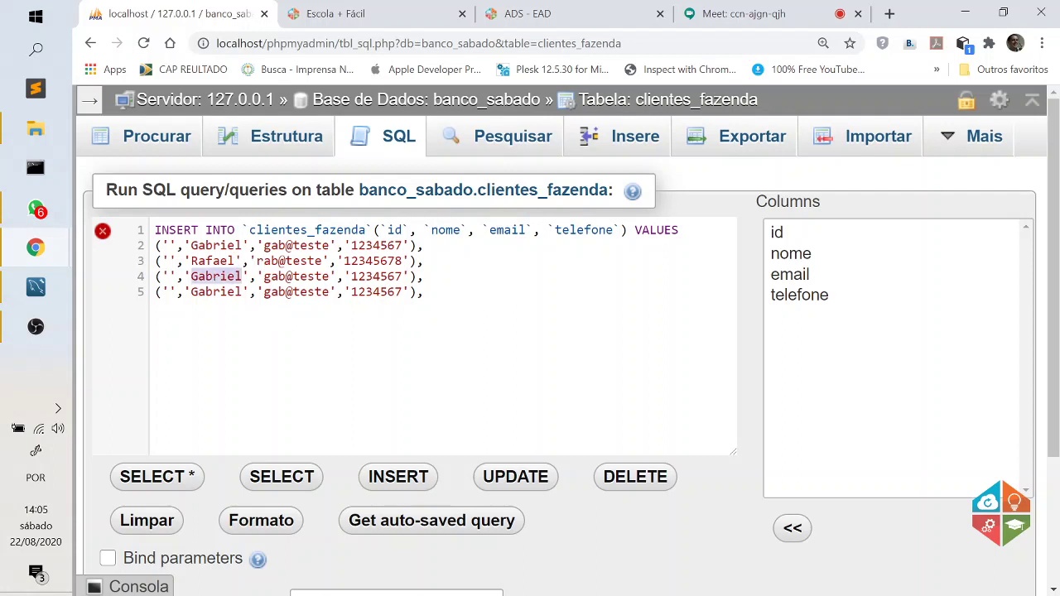
type("Miguel")
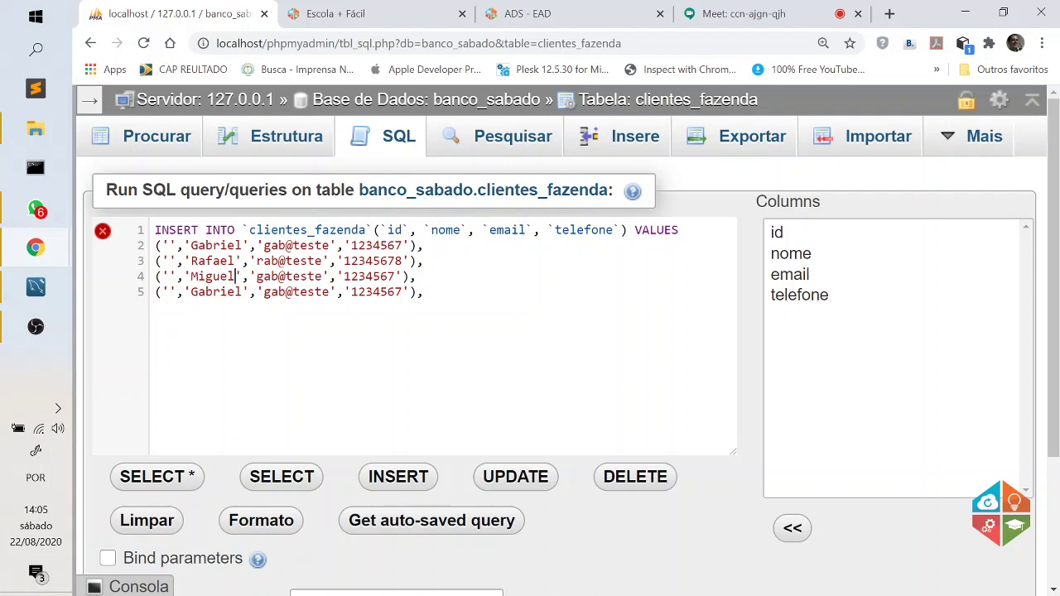
left_click(258, 276)
key("Delete")
type("m")
left_click(345, 277)
type("0")
double_click(214, 292)
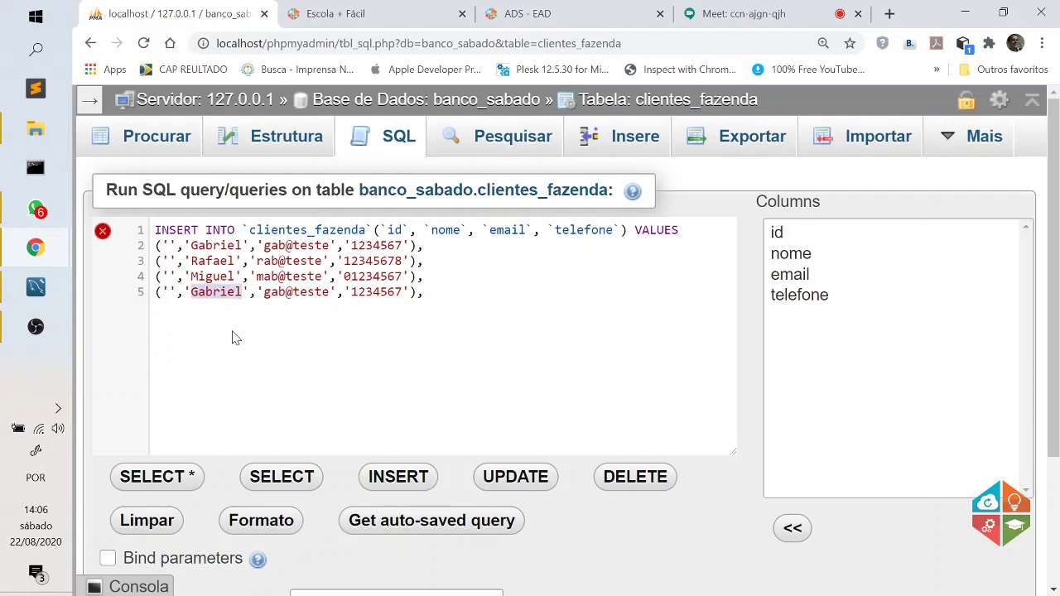
type("Jo")
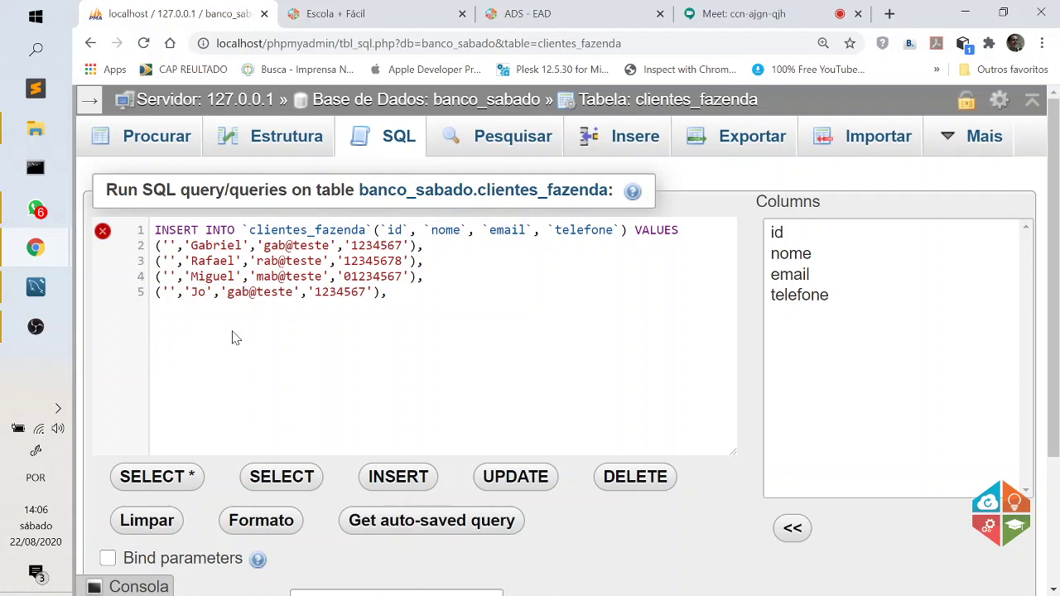
type("sé','")
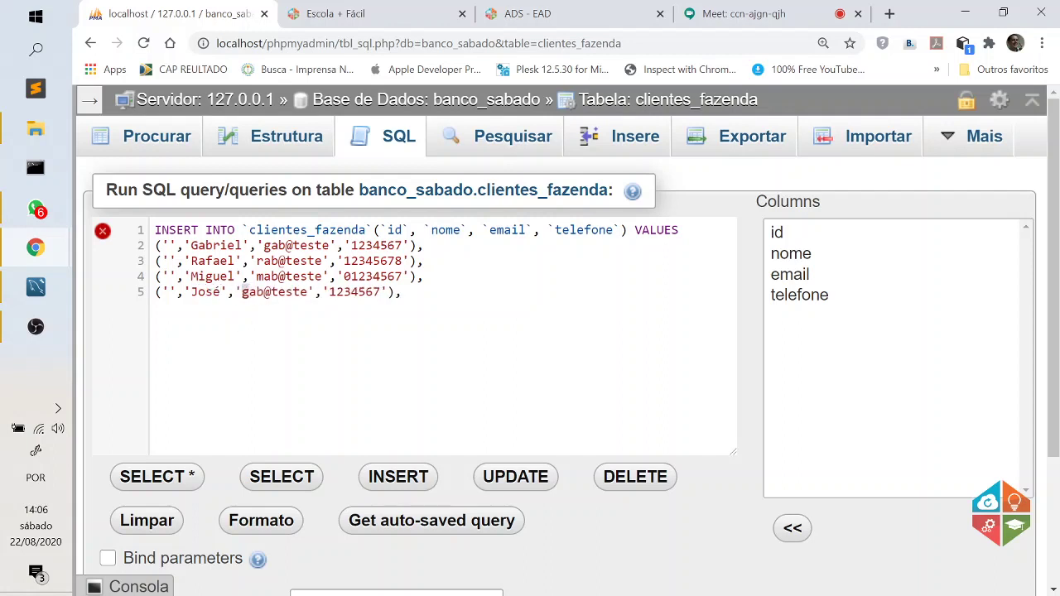
type("j")
Append 0 to the last row's phone and remove the trailing comma after the final row.
left_click(382, 292)
type("0")
mouse_move(101, 236)
key("BackSpace")
type(";")
key("BackSpace")
Select the id, nome, email and telefone entries in the Columns list.
left_click(786, 235)
left_click(793, 255)
left_click(802, 277)
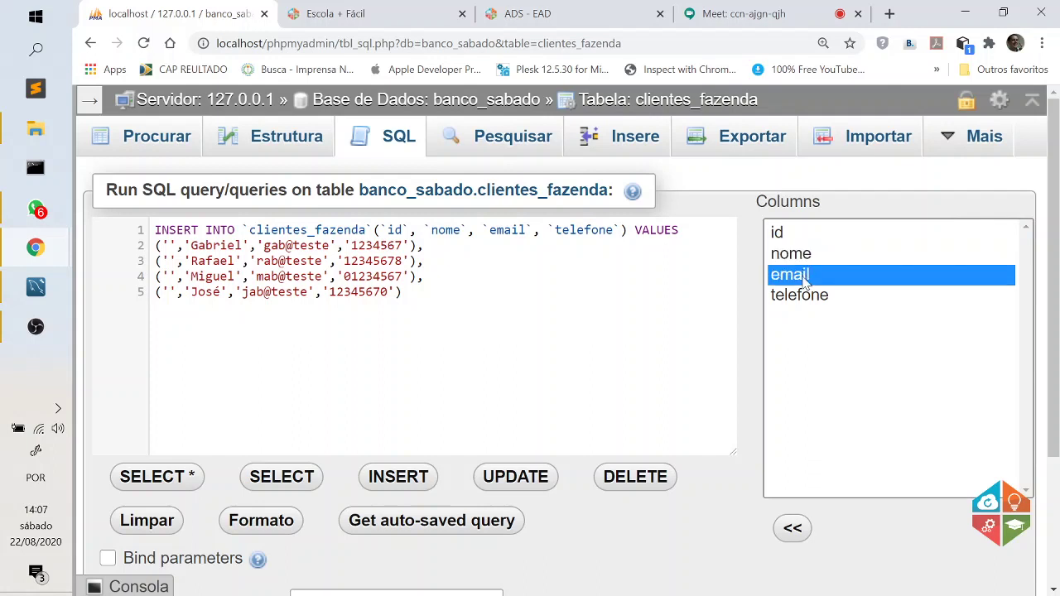
left_click(804, 297)
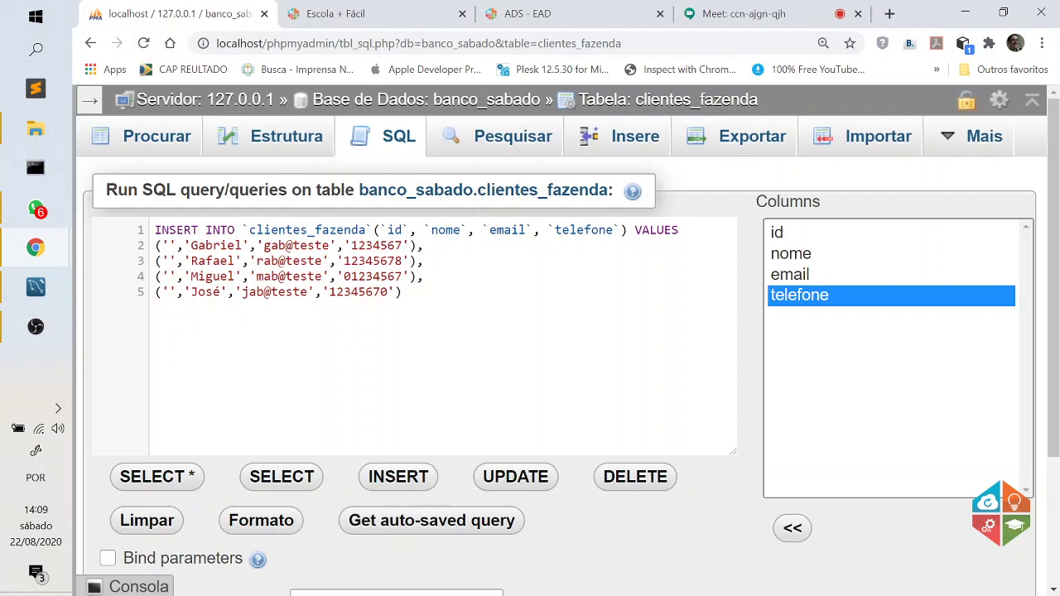
Execute the four-row customer INSERT, then zoom out and browse clientes_fazenda from the database tree.
scroll(883, 437, "down", 2)
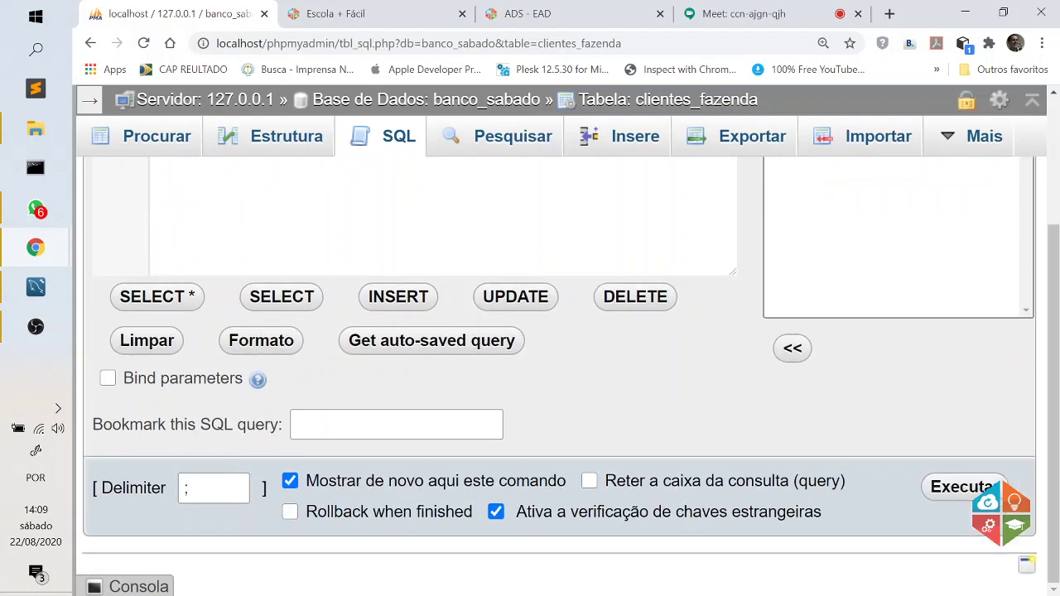
left_click(959, 487)
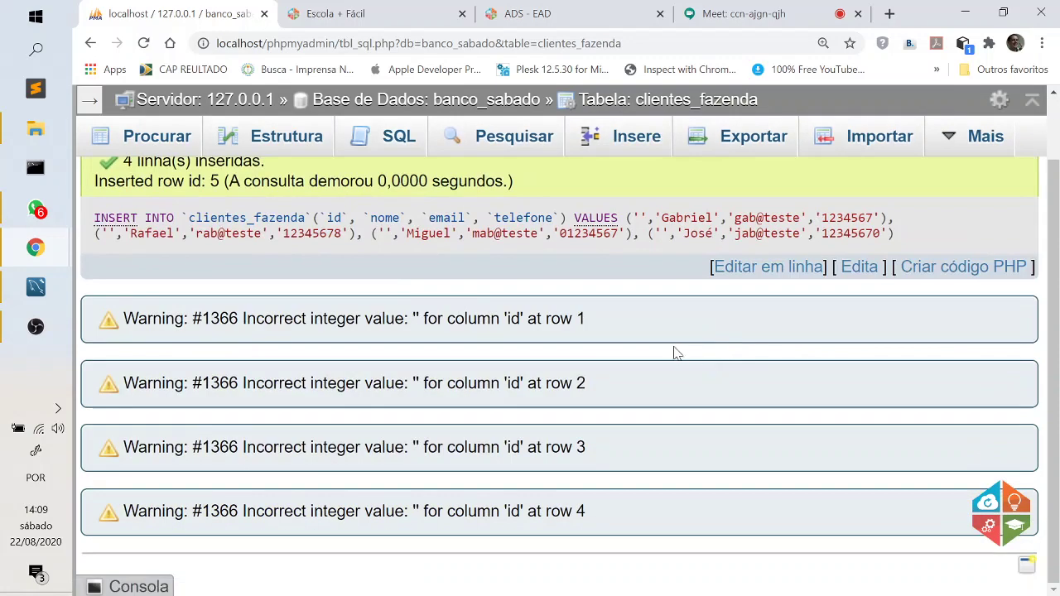
scroll(329, 259, "up", 1)
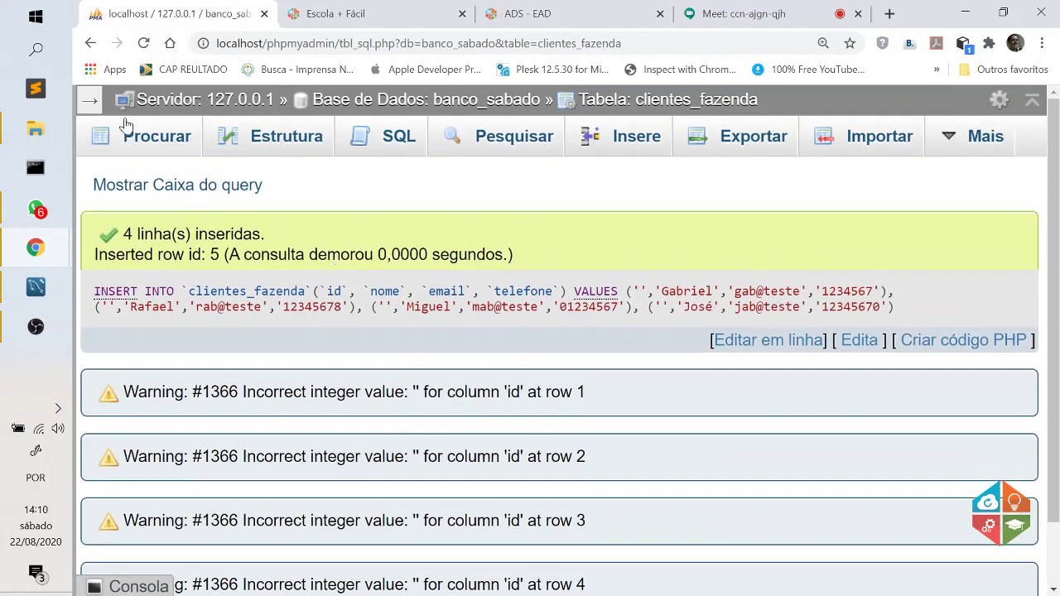
left_click(88, 103)
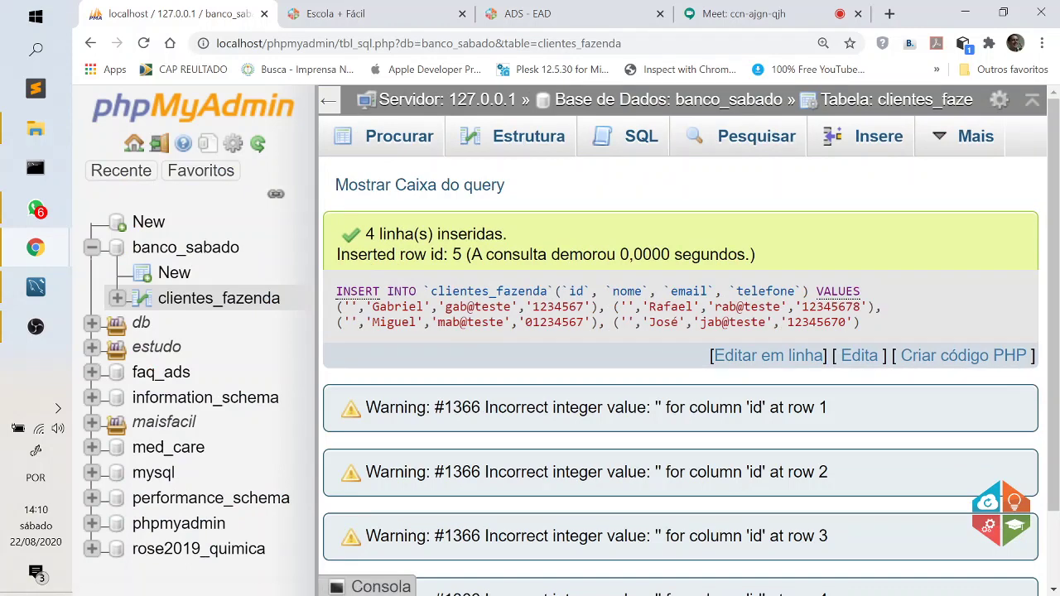
key("ctrl+minus")
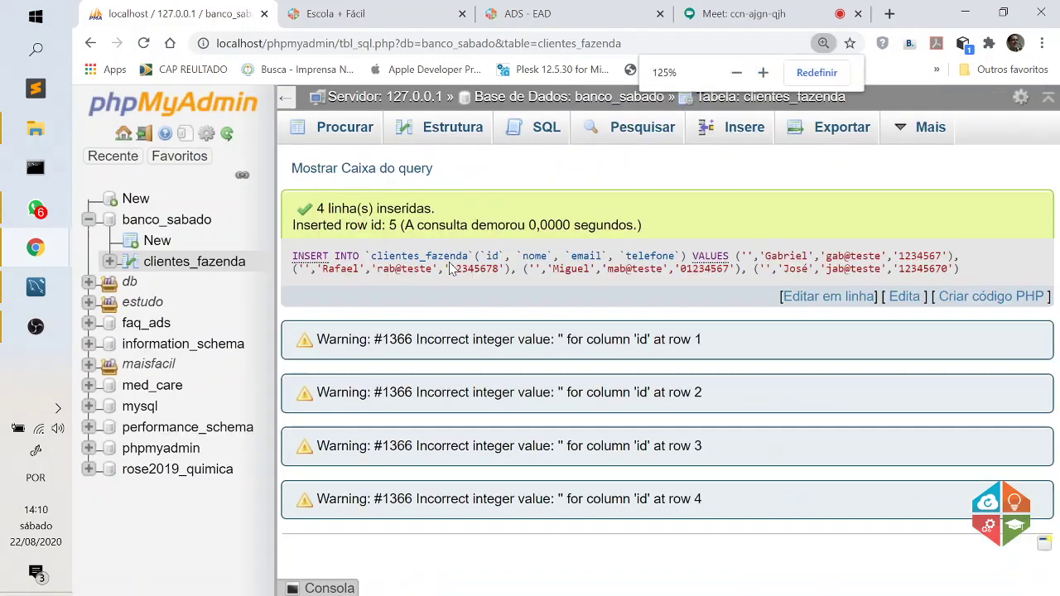
left_click(197, 264)
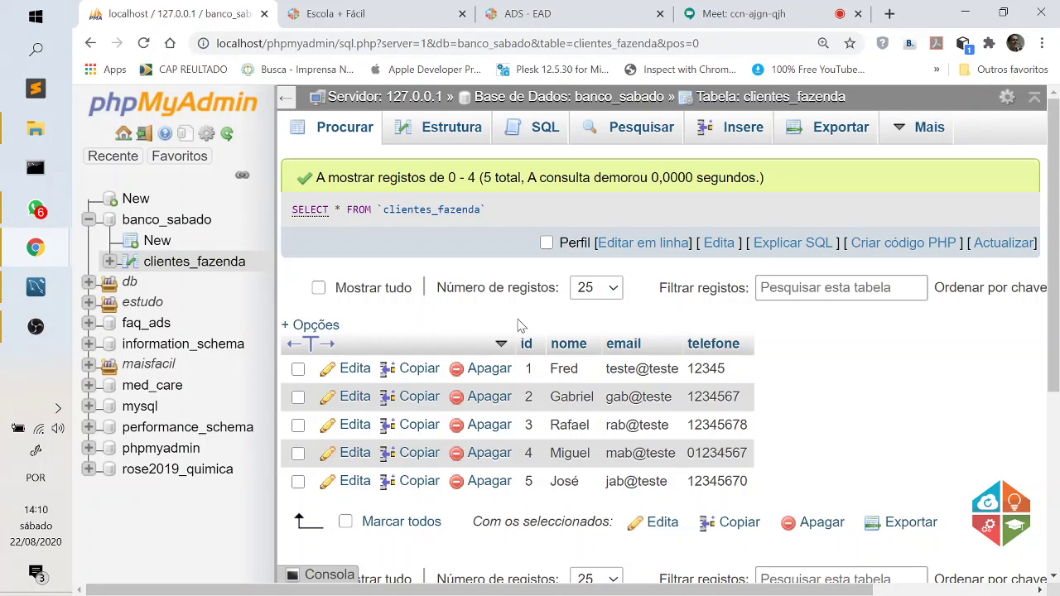
Start creating a new table in banco_sabado from the sidebar.
left_click(158, 240)
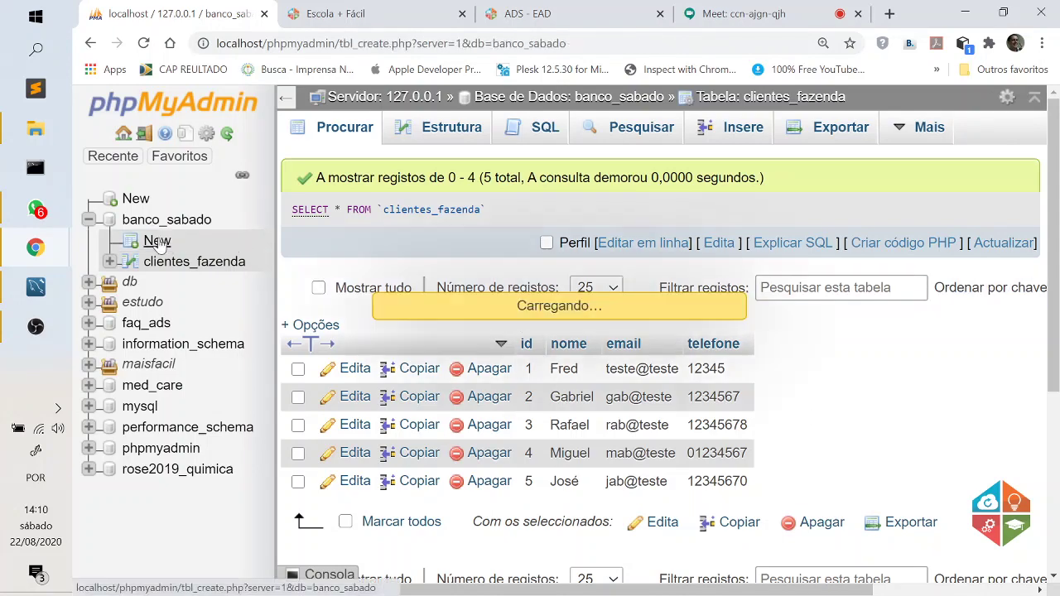
Name the new table campras_fazenda, then switch over to MySQL Workbench.
left_click(447, 162)
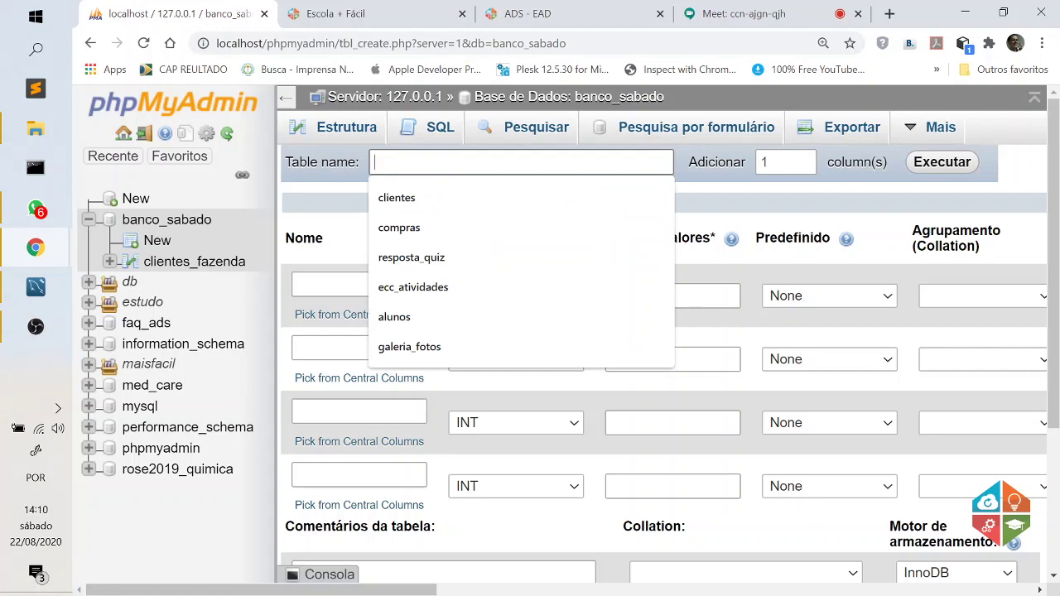
type("cam")
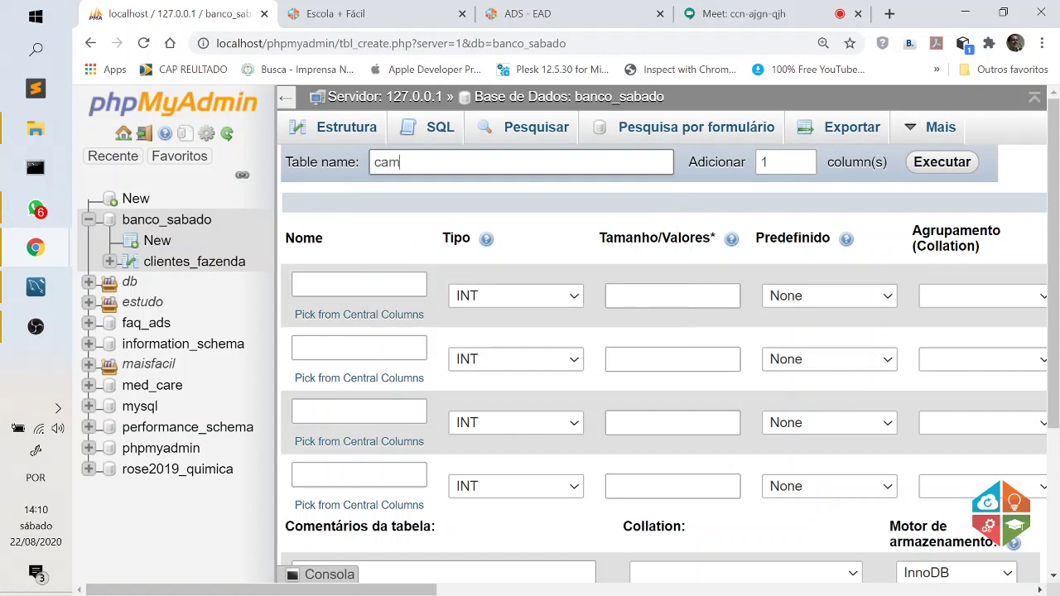
type("pras_fazenda")
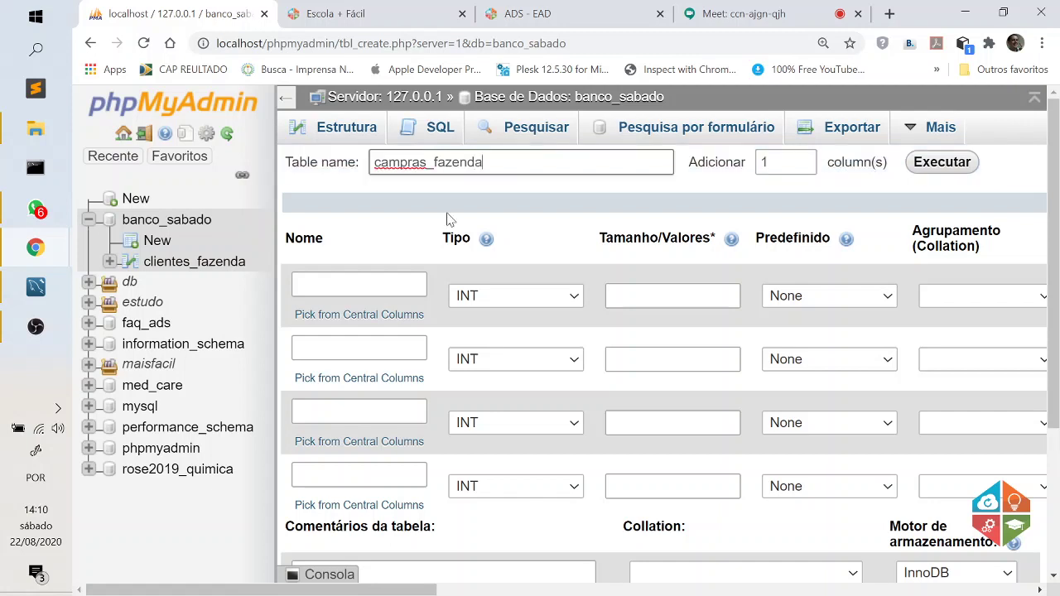
left_click(359, 284)
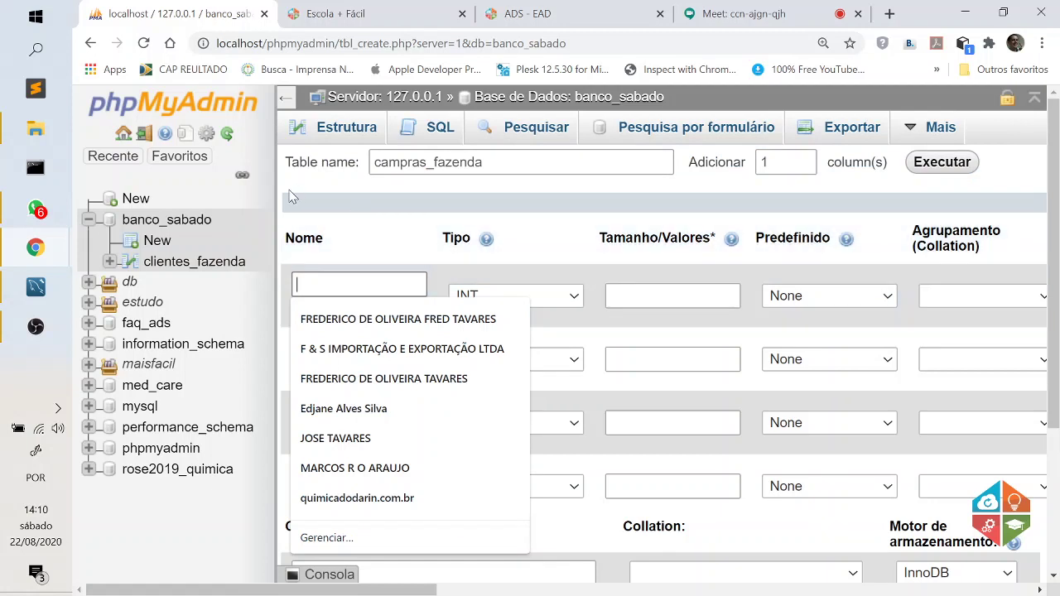
left_click(286, 204)
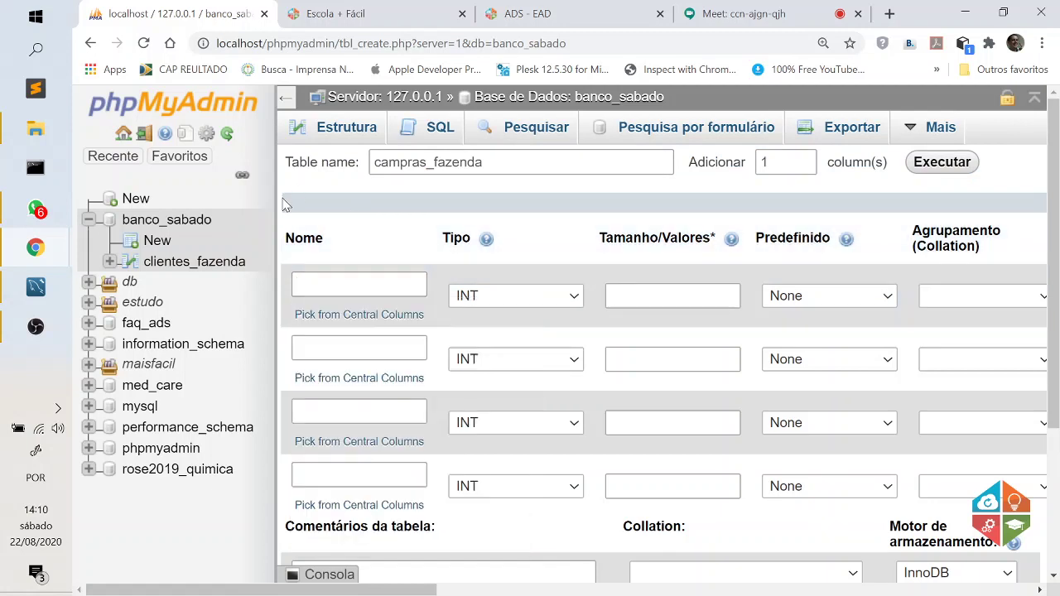
left_click(36, 287)
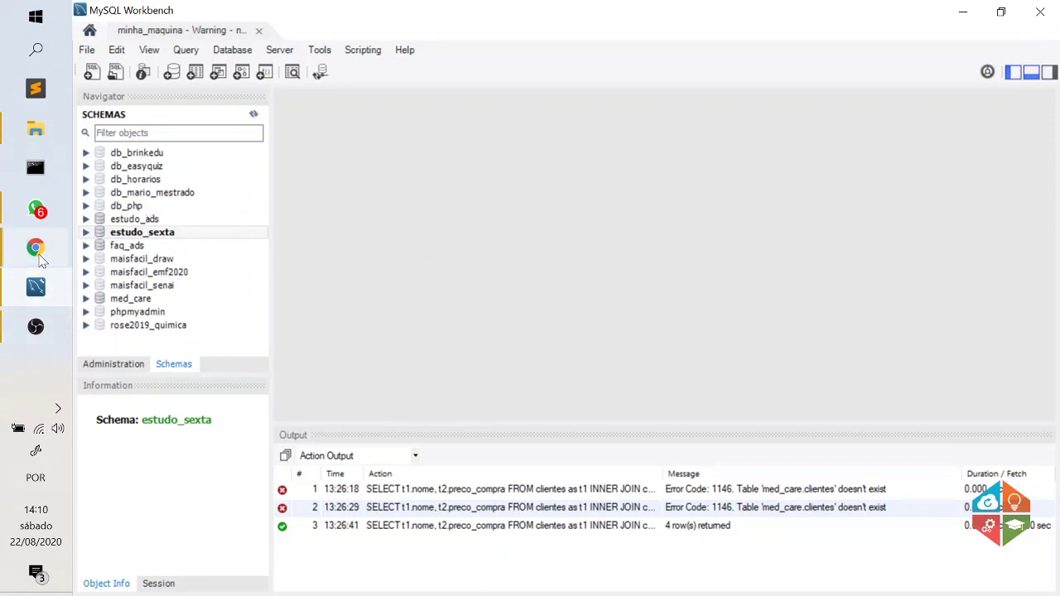
Refresh the Workbench schema list, collapse estudo_sexta and set banco_sabado as the default schema.
mouse_move(42, 256)
left_click(80, 256)
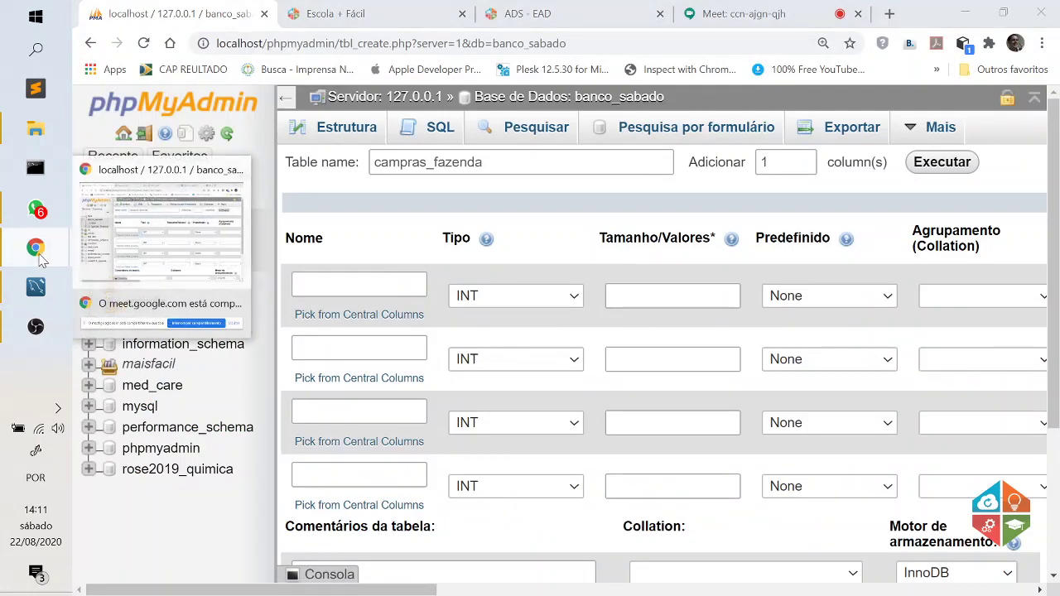
left_click(35, 292)
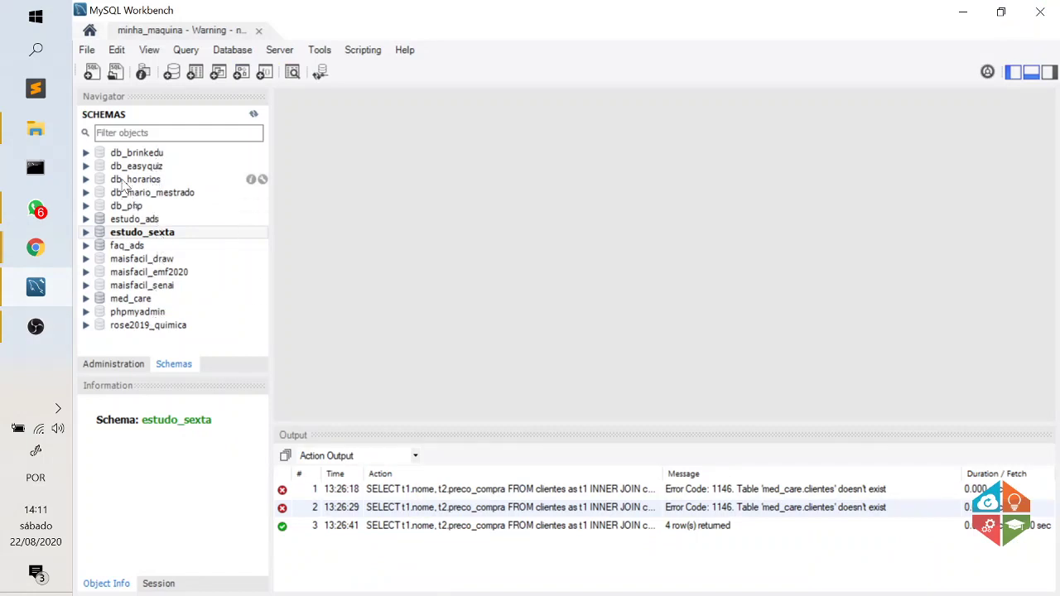
left_click(255, 115)
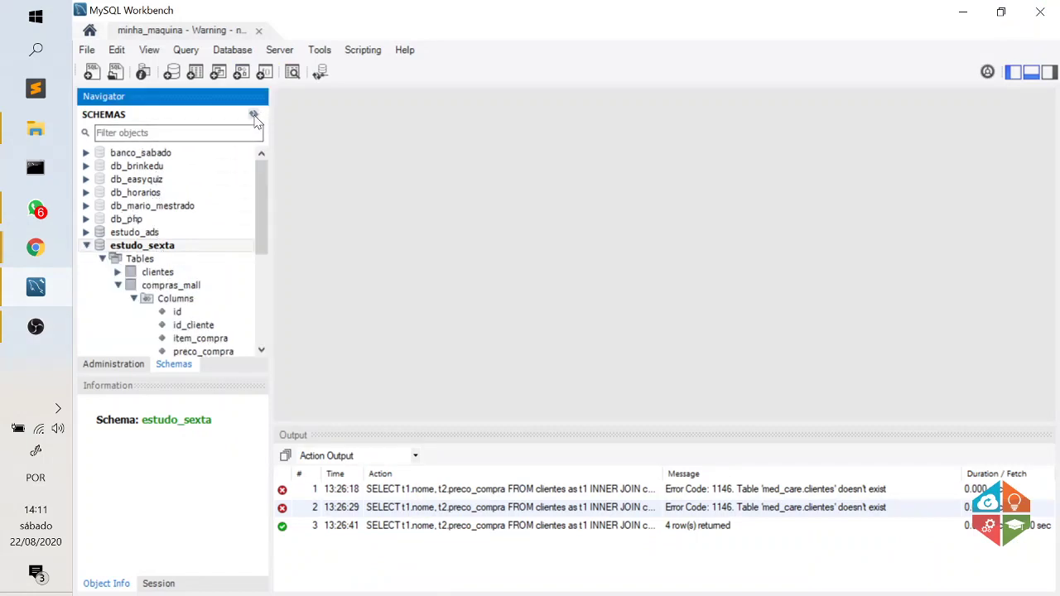
left_click(86, 245)
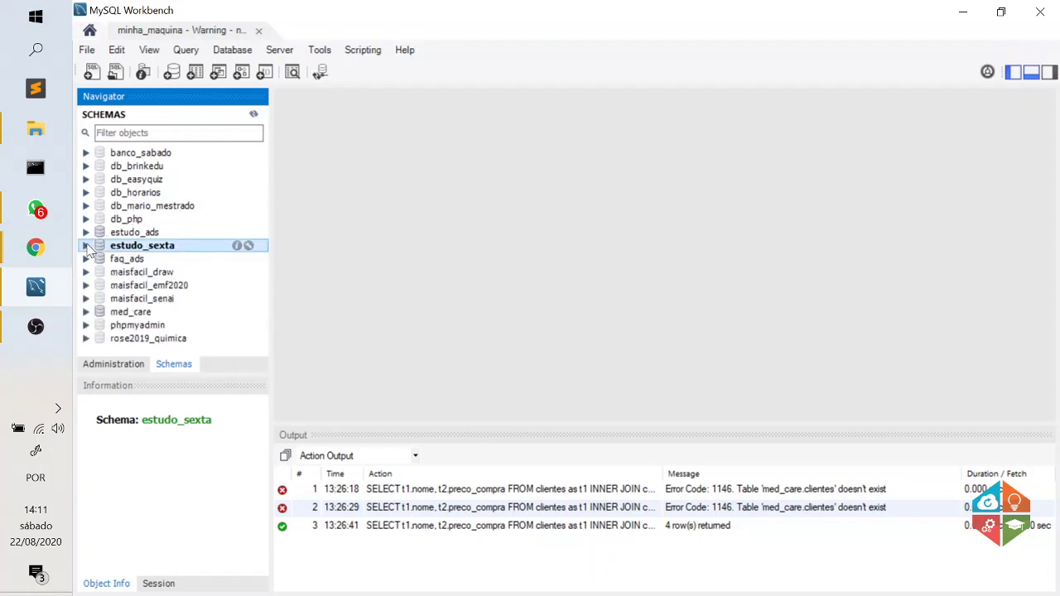
left_click(160, 154)
double_click(161, 155)
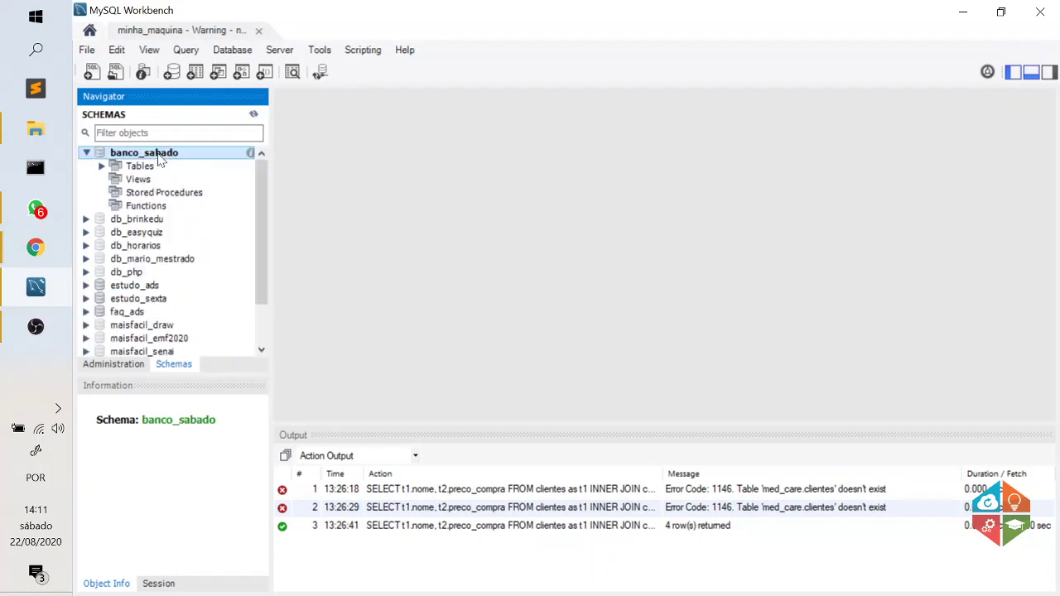
Expand banco_sabado's tables to reveal clientes_fazenda's id, nome, email and telefone columns.
left_click(102, 166)
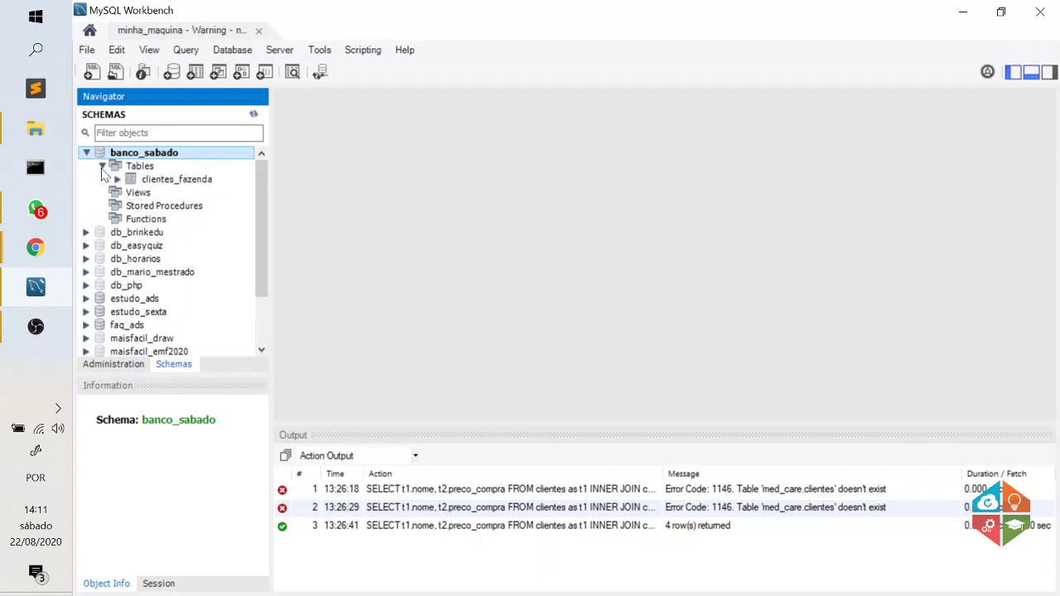
left_click(172, 181)
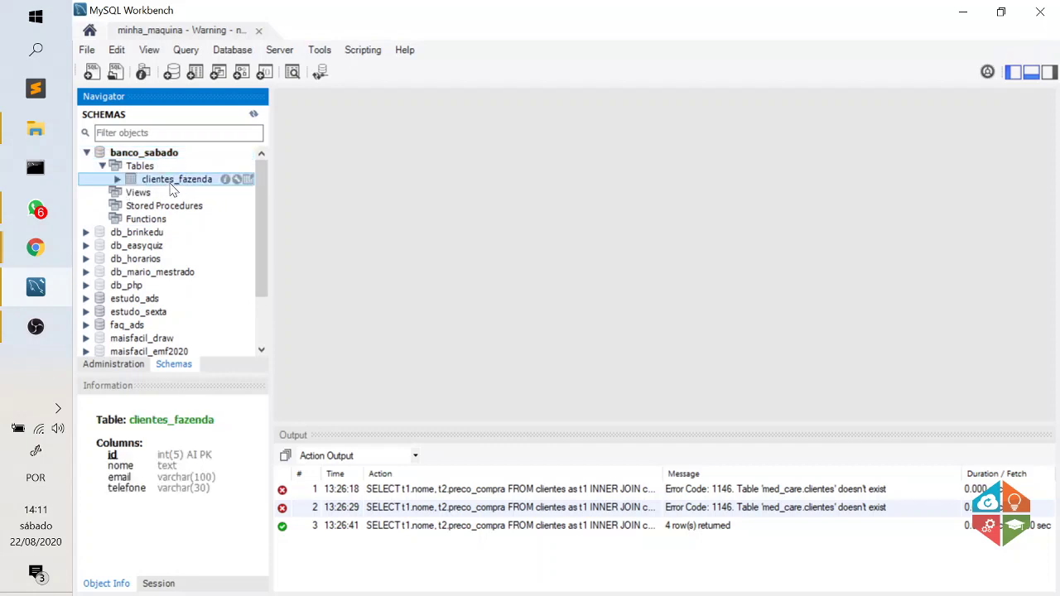
left_click(117, 179)
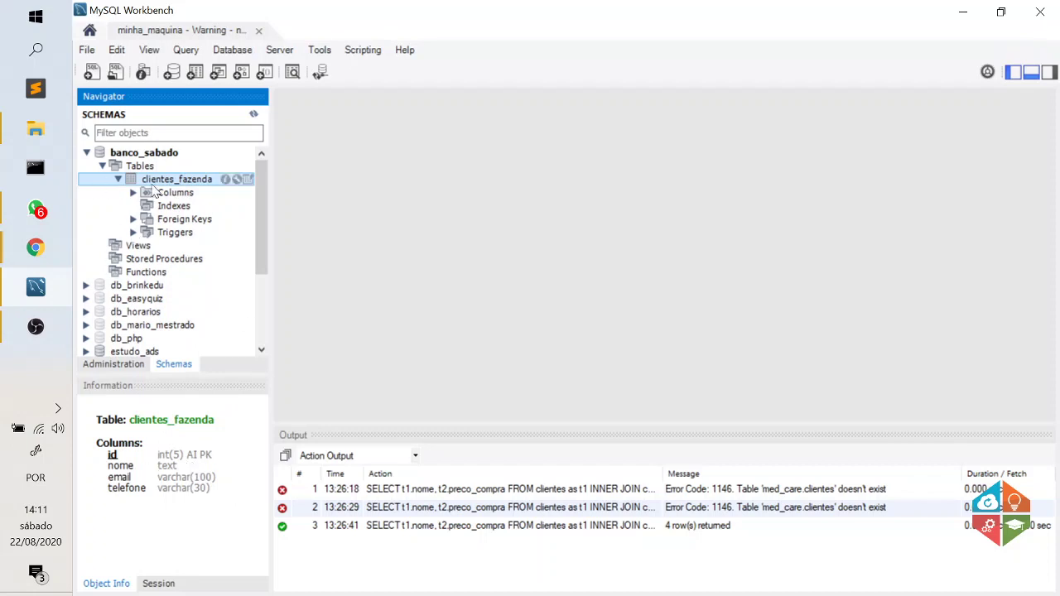
left_click(133, 192)
left_click(175, 196)
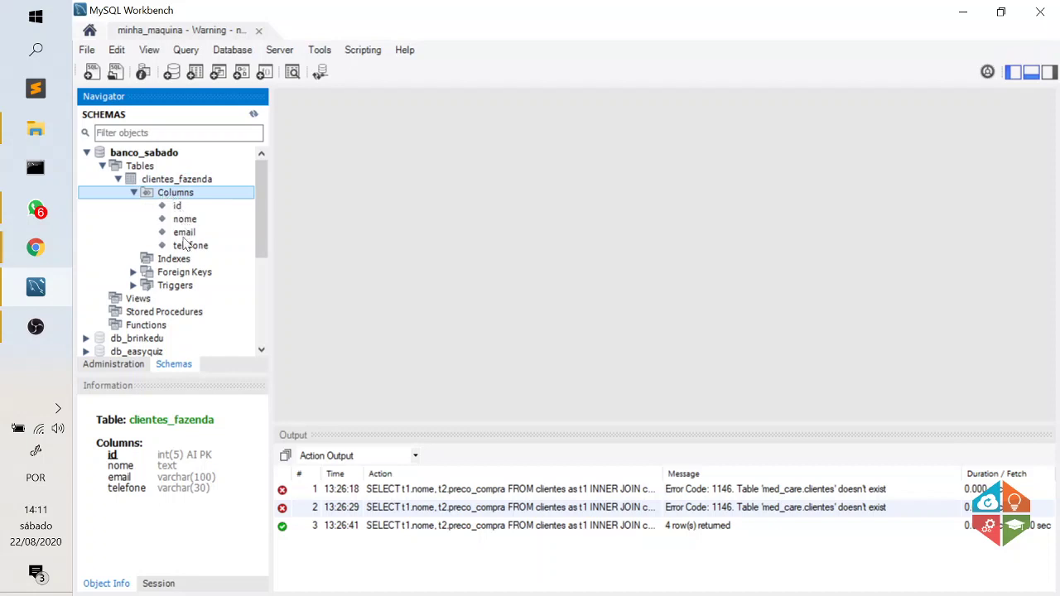
left_click(118, 180)
right_click(154, 182)
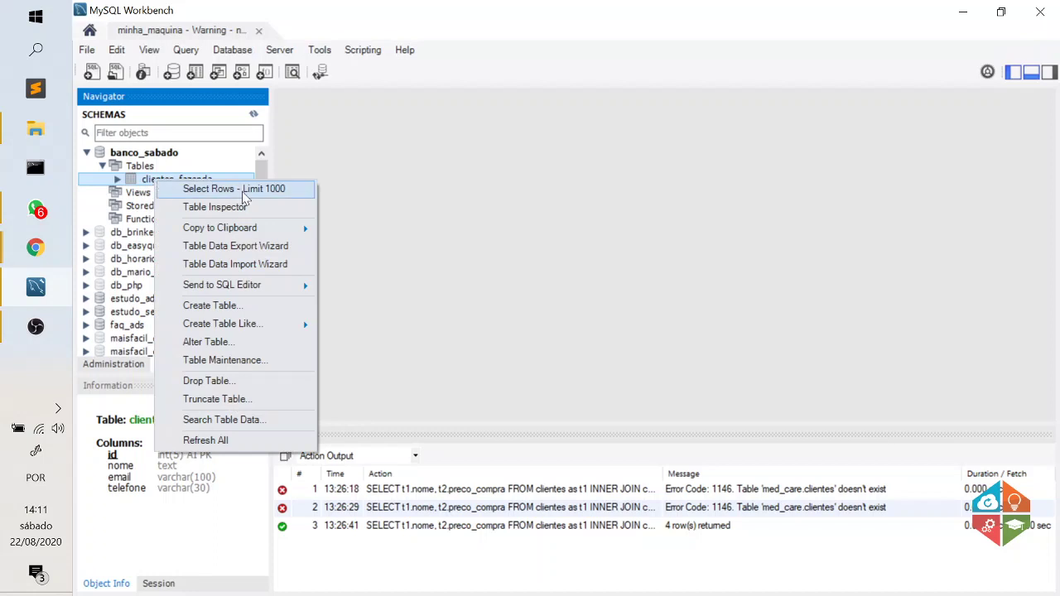
List clientes_fazenda's rows with Select Rows - Limit 1000, widen the results area, and minimize Workbench.
left_click(245, 189)
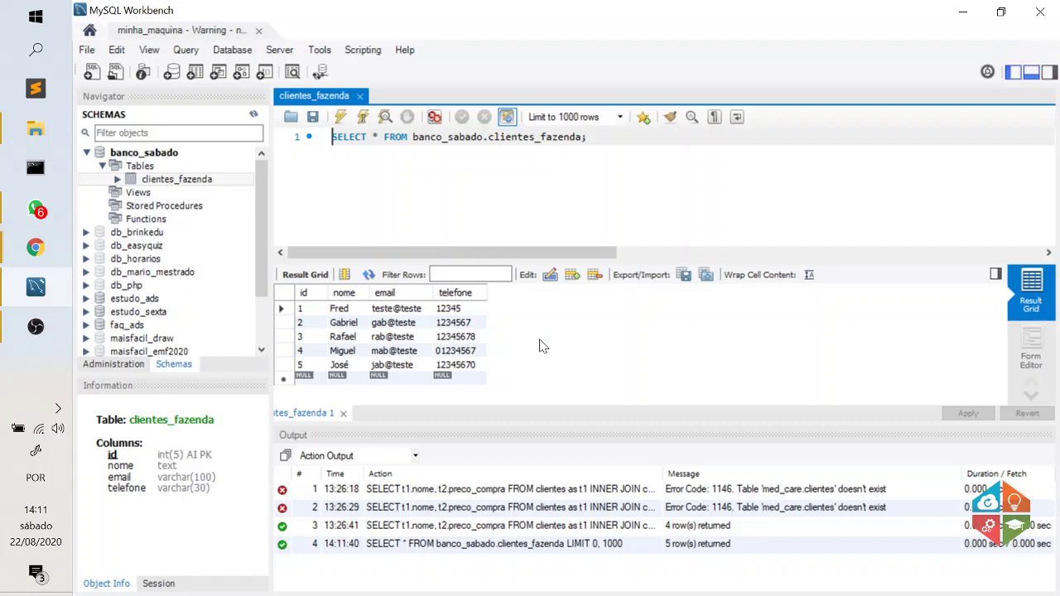
left_click(261, 339)
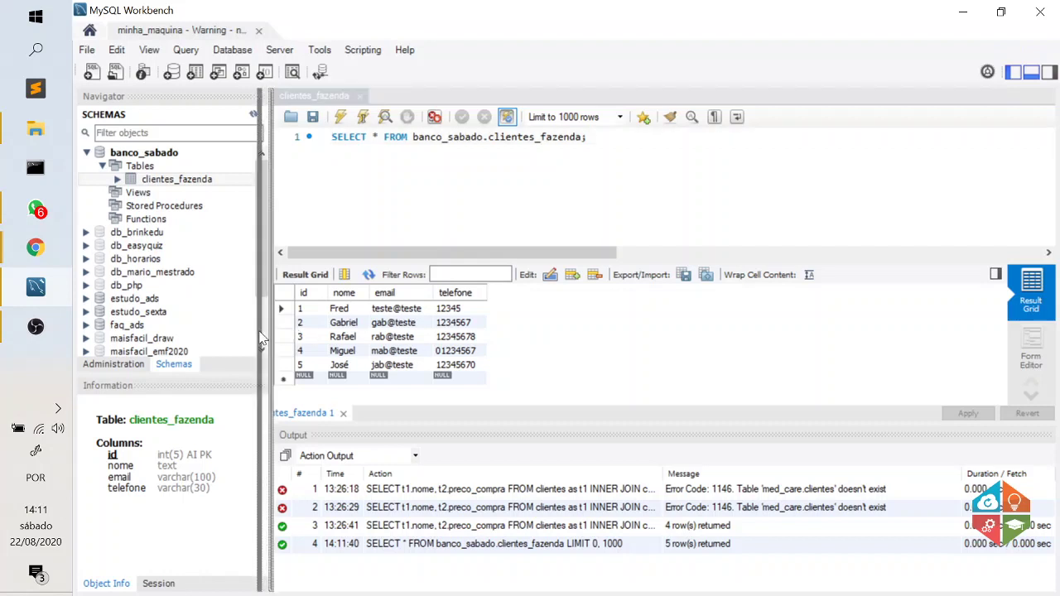
mouse_move(260, 339)
left_mouse_down()
mouse_move(250, 335)
mouse_move(270, 337)
left_mouse_up()
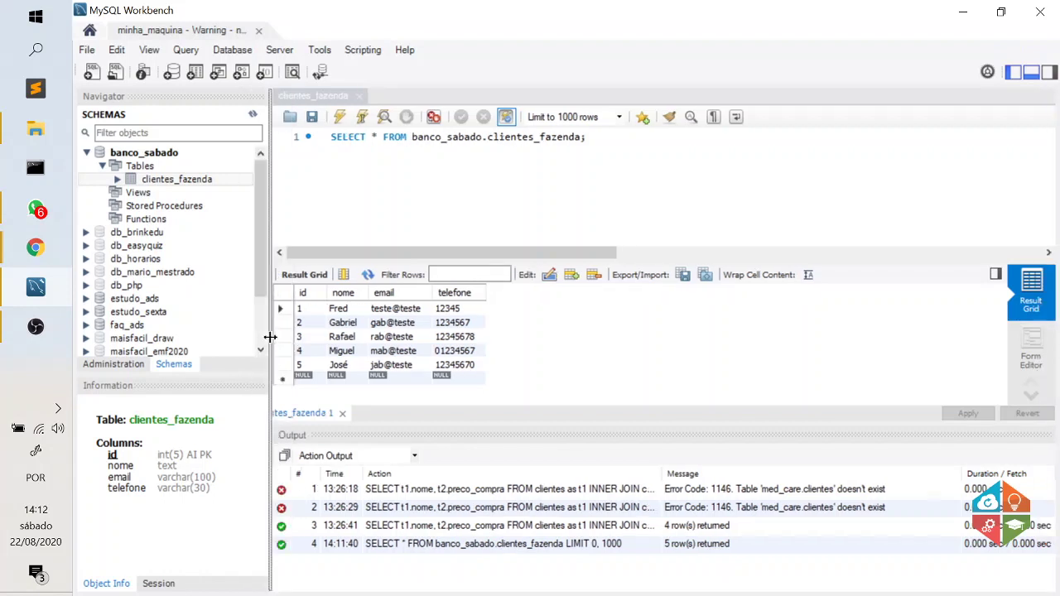
left_click_drag(270, 337, 260, 340)
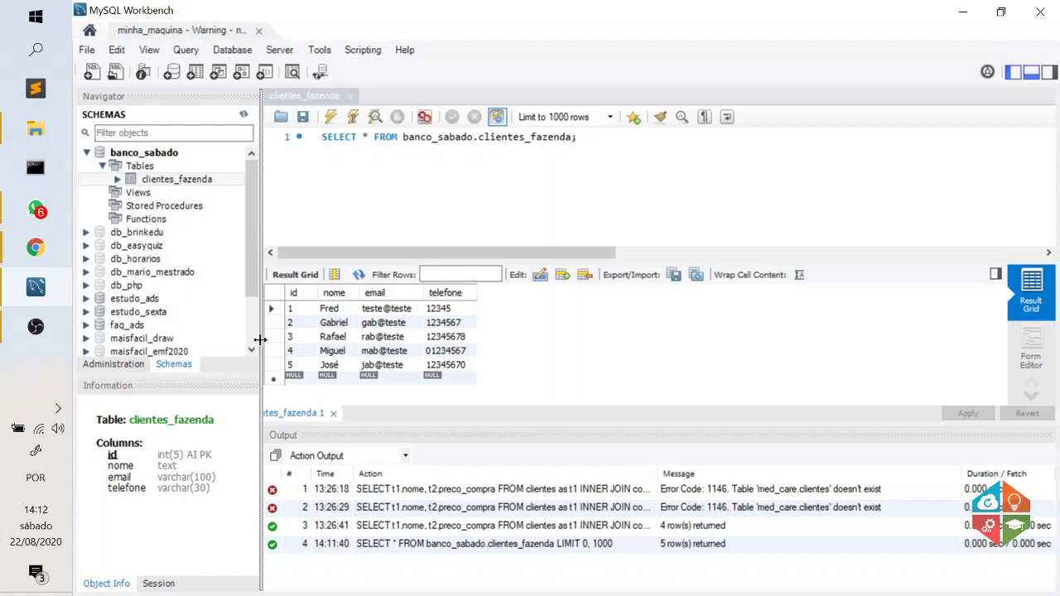
left_click(960, 15)
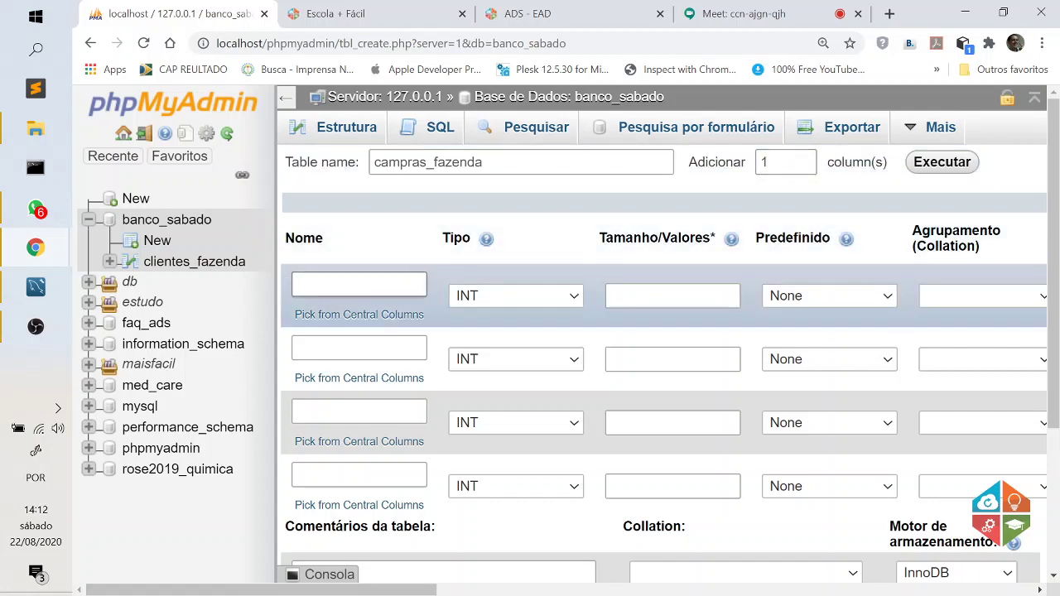
Enter id and id_cliente as the names of the first two column rows.
left_click(359, 284)
type("id")
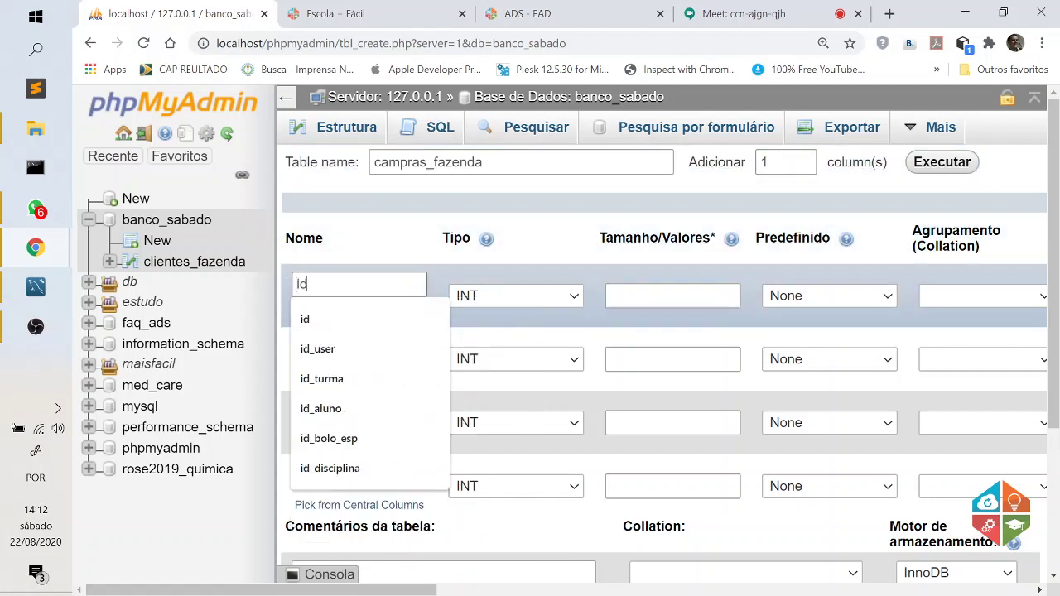
left_click(390, 261)
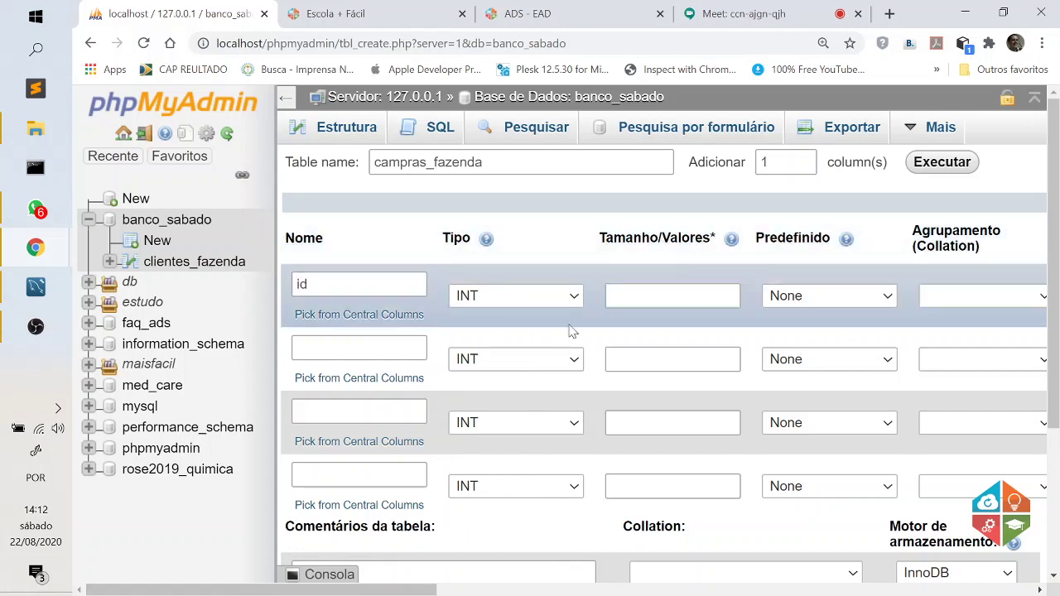
left_click(388, 346)
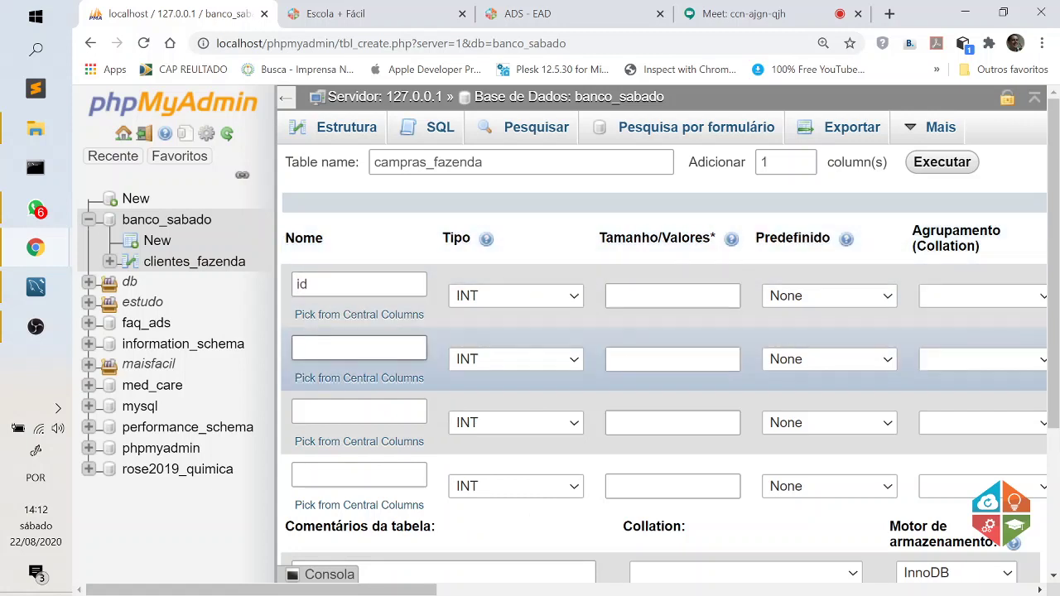
left_click(364, 348)
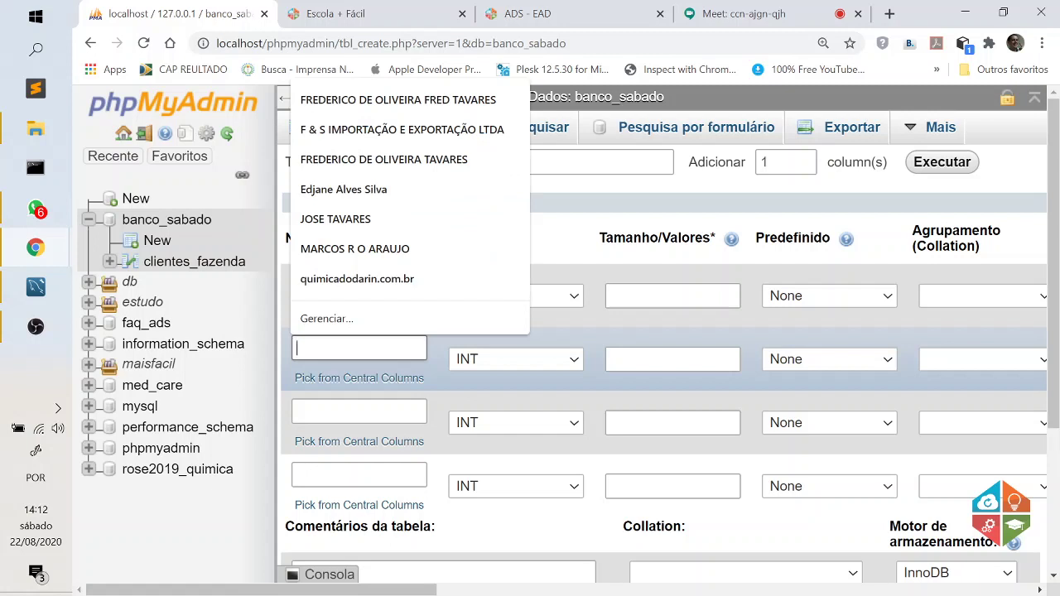
type("id_cl")
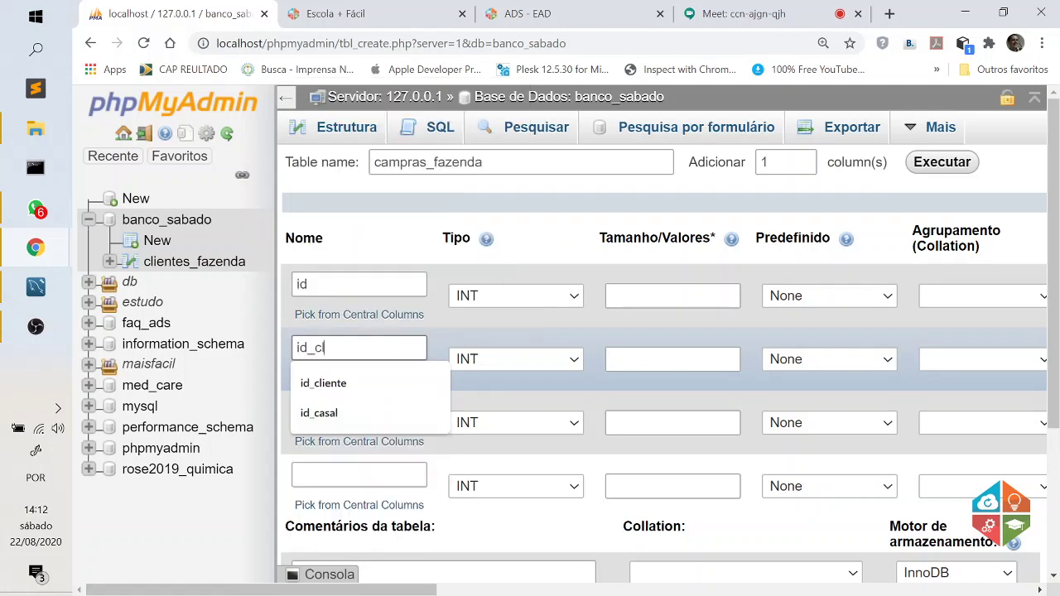
type("iente")
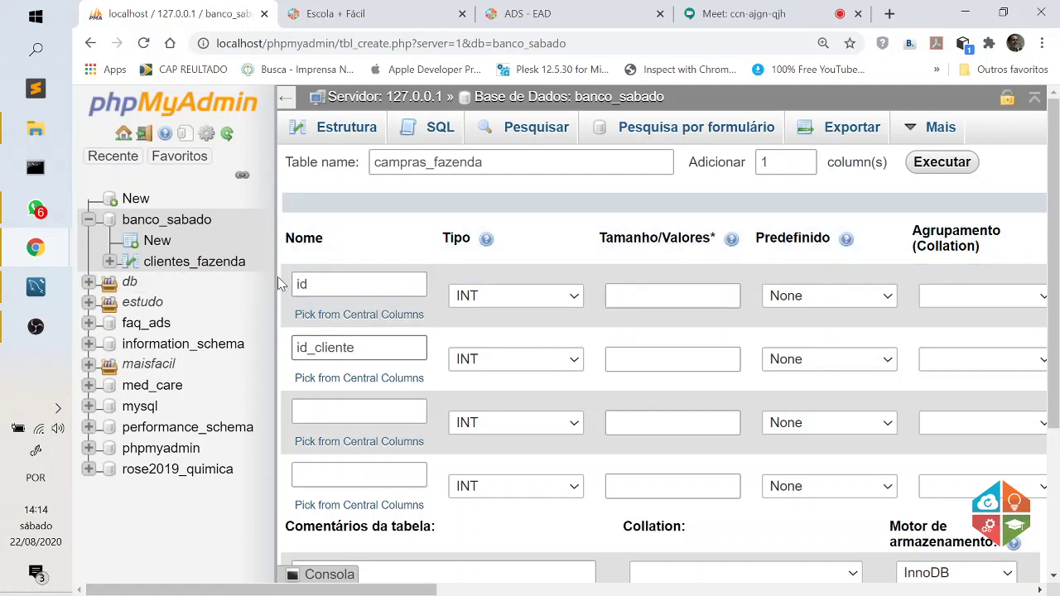
left_click_drag(275, 278, 261, 279)
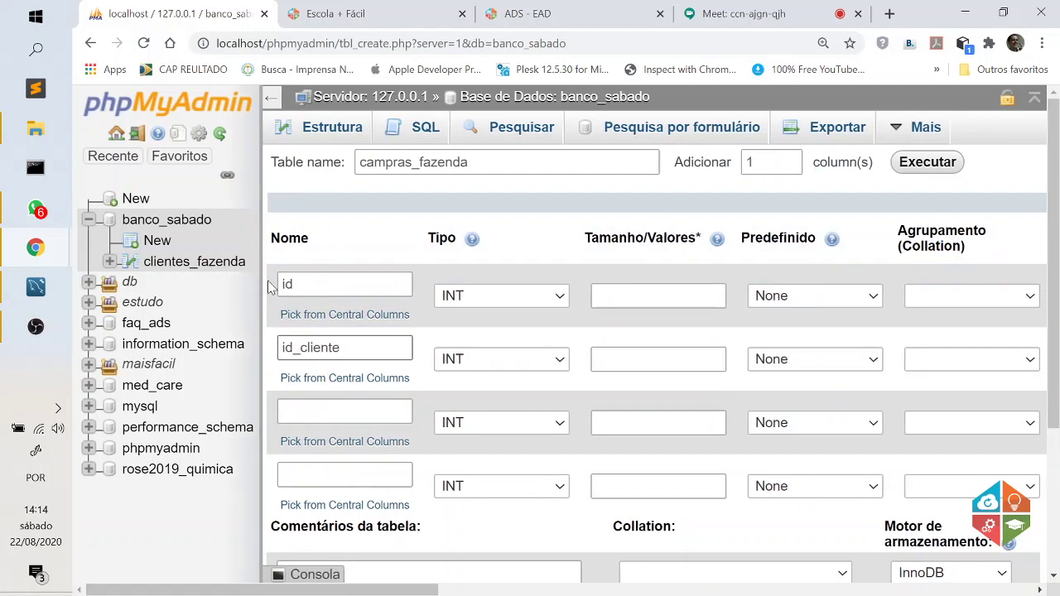
Admit the waiting participant in Google Meet and return to the localhost tab.
left_click(750, 13)
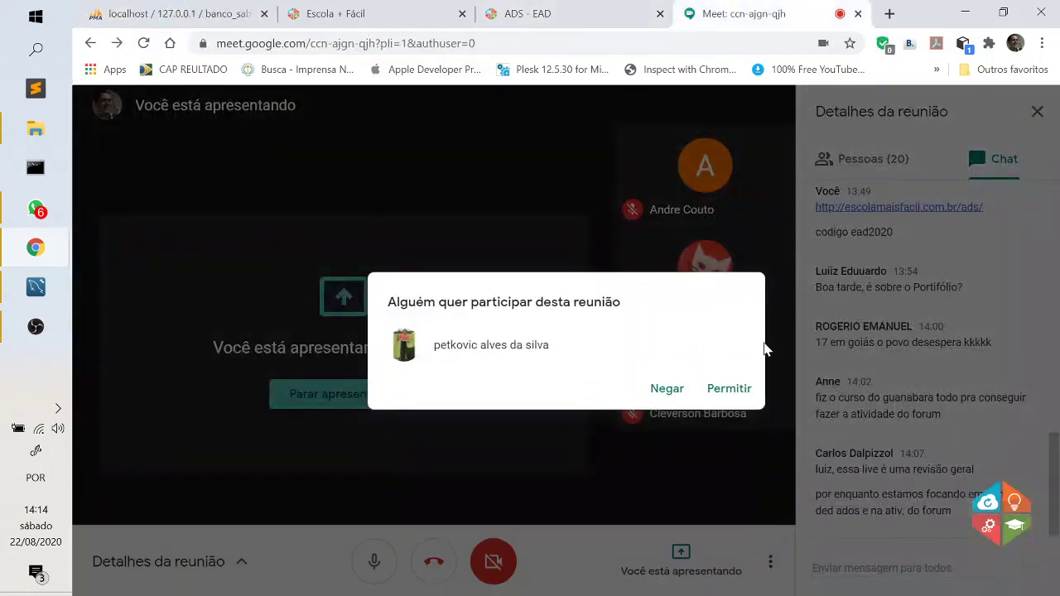
left_click(733, 389)
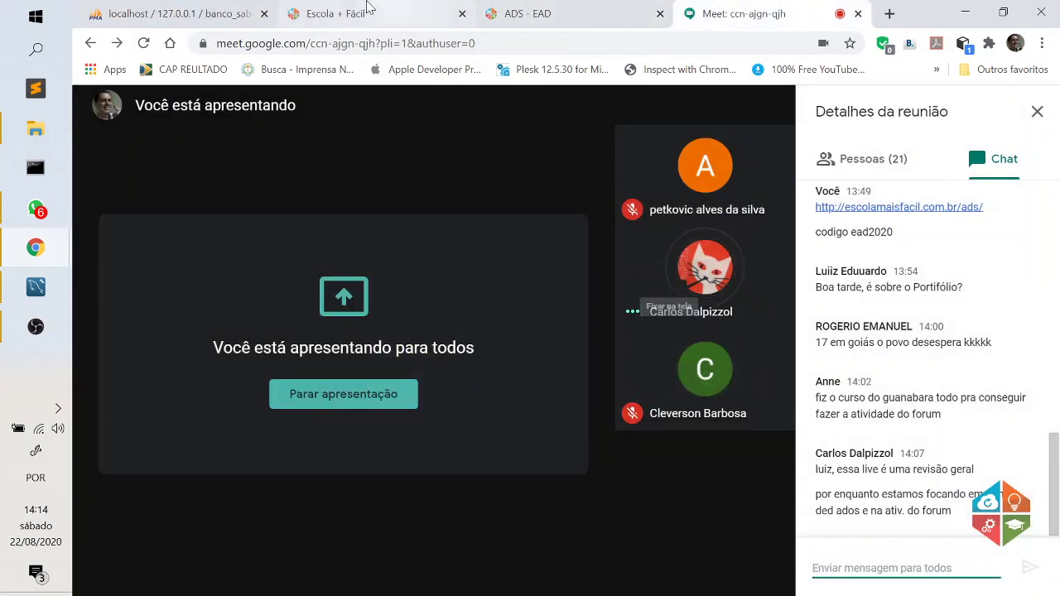
left_click(244, 9)
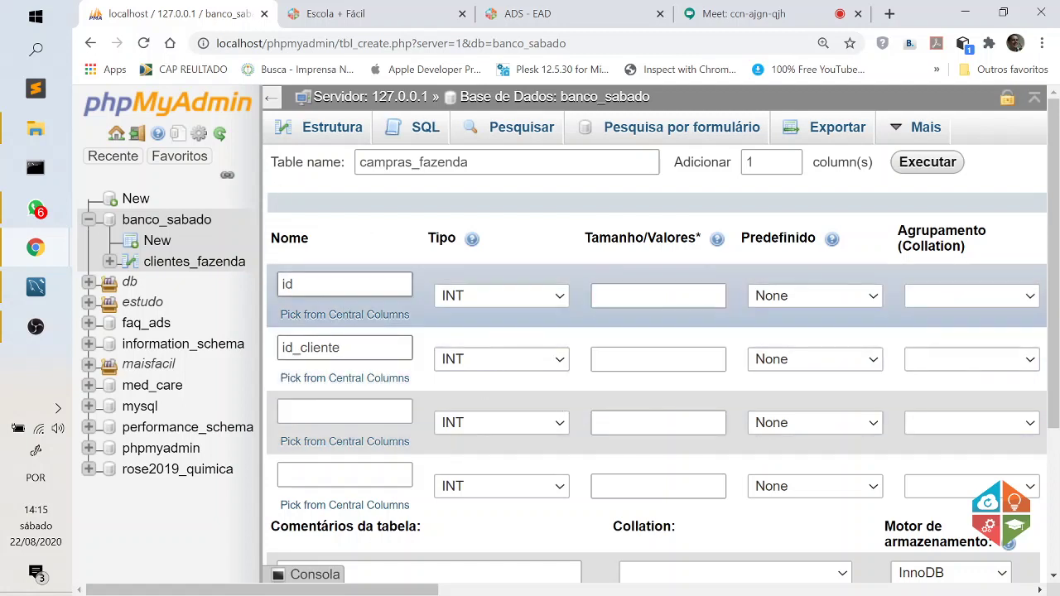
Set the id column's length to 5.
left_click(612, 297)
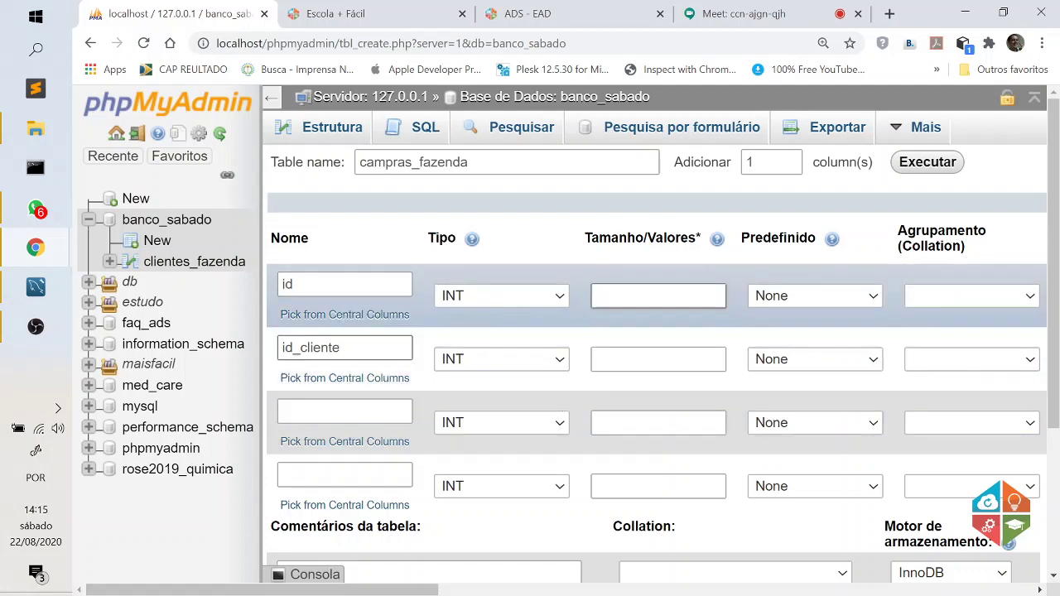
type("5")
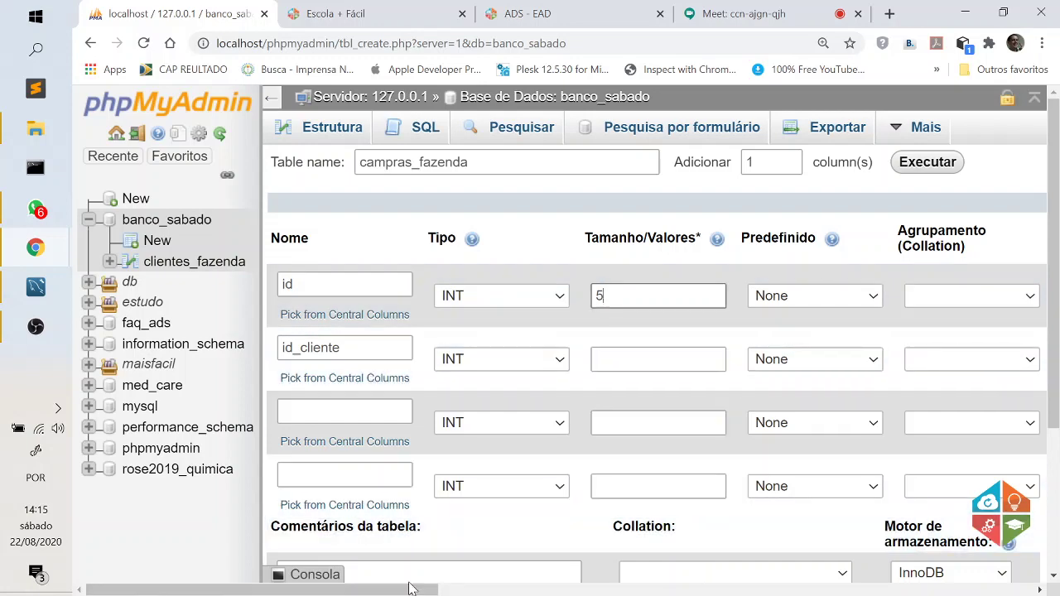
left_click(584, 590)
left_click_drag(625, 591, 643, 590)
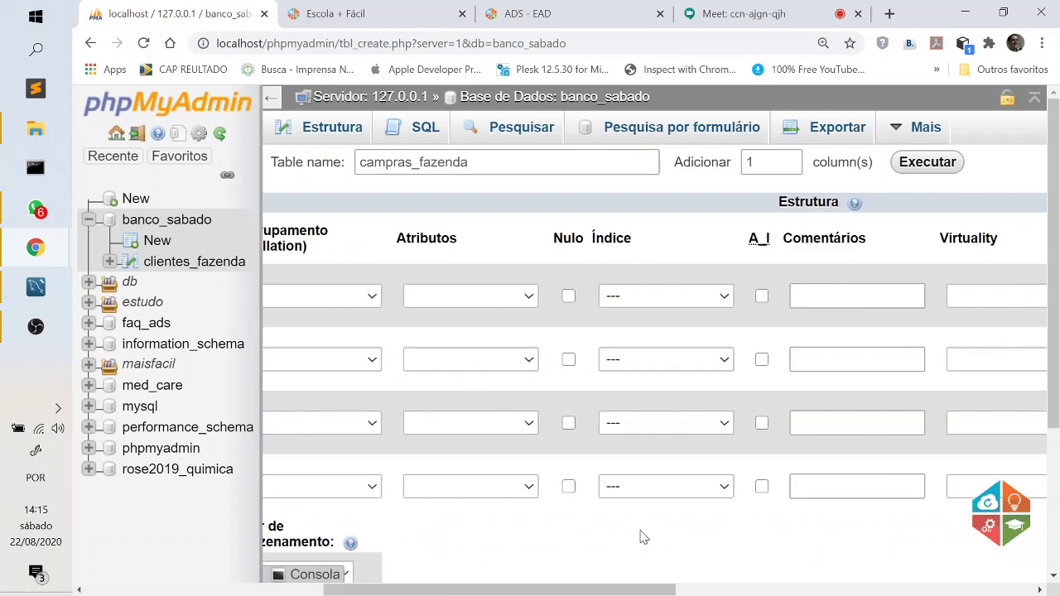
Make id an auto-incrementing (A_I) PRIMARY key.
left_click(641, 297)
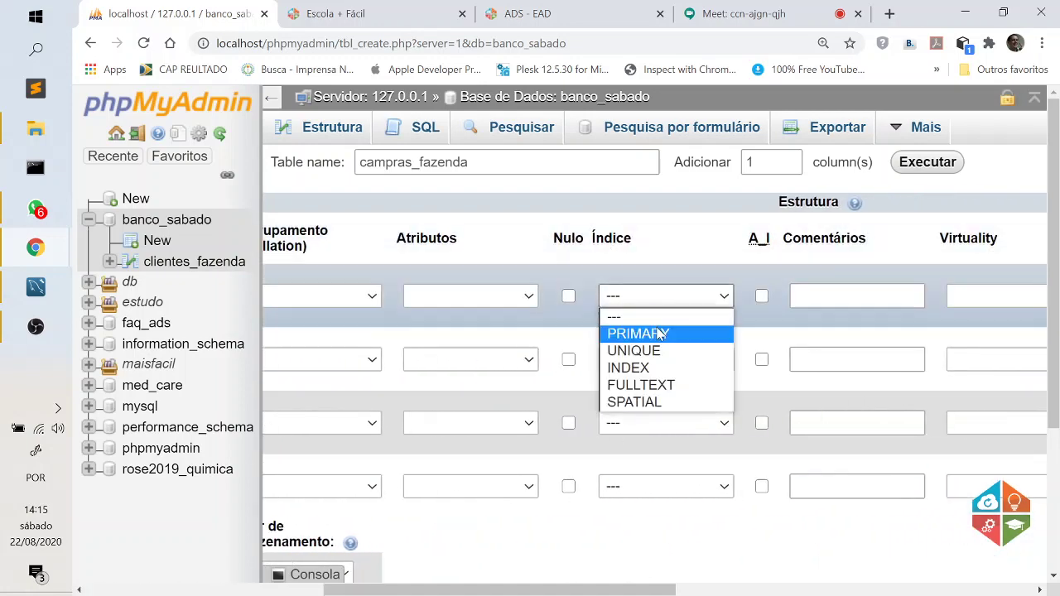
left_click(658, 333)
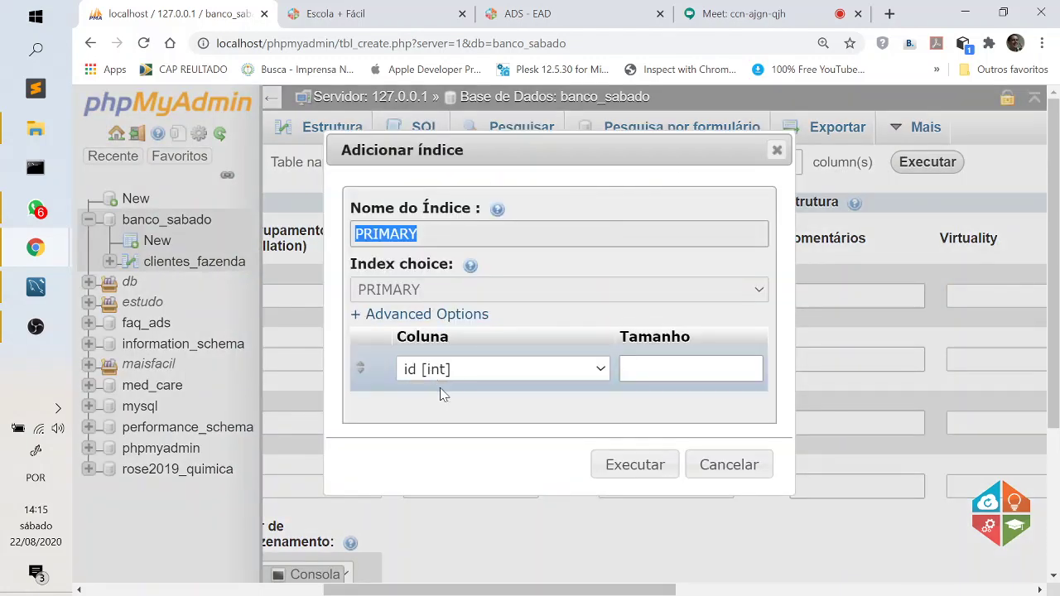
left_click(635, 463)
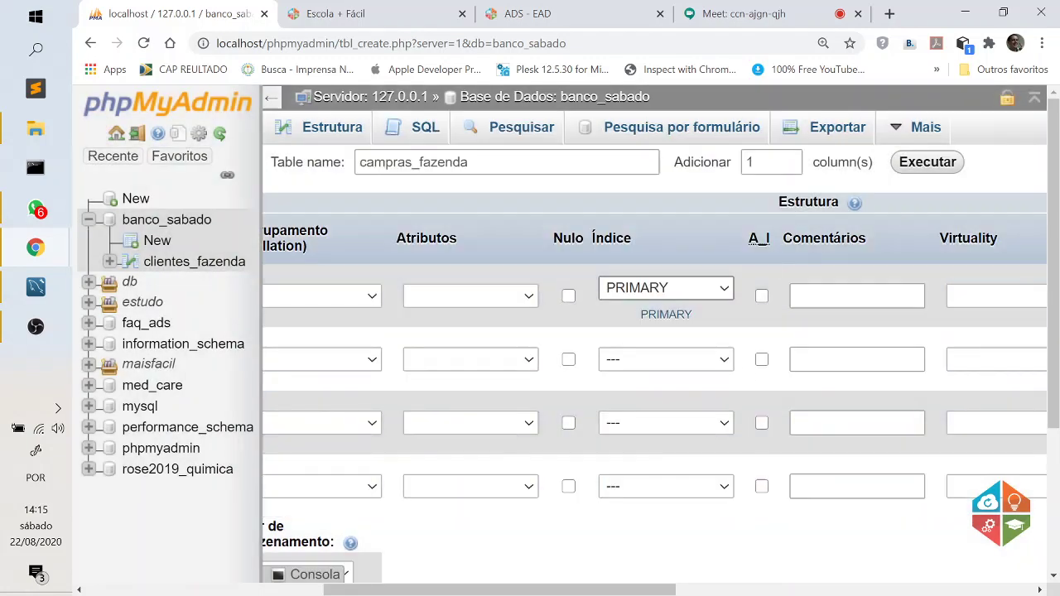
left_click(761, 295)
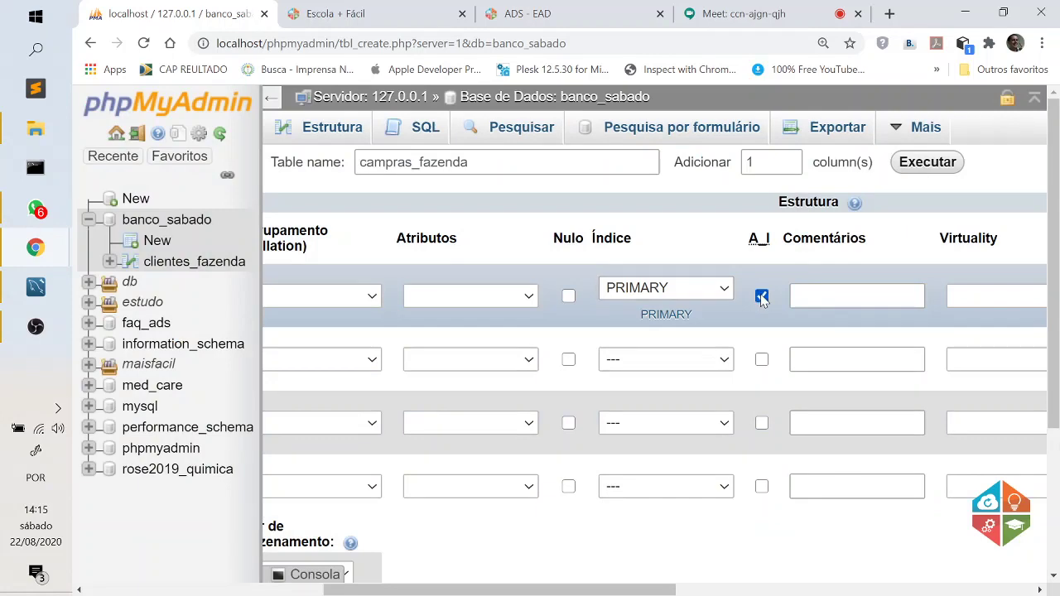
left_click_drag(644, 590, 364, 593)
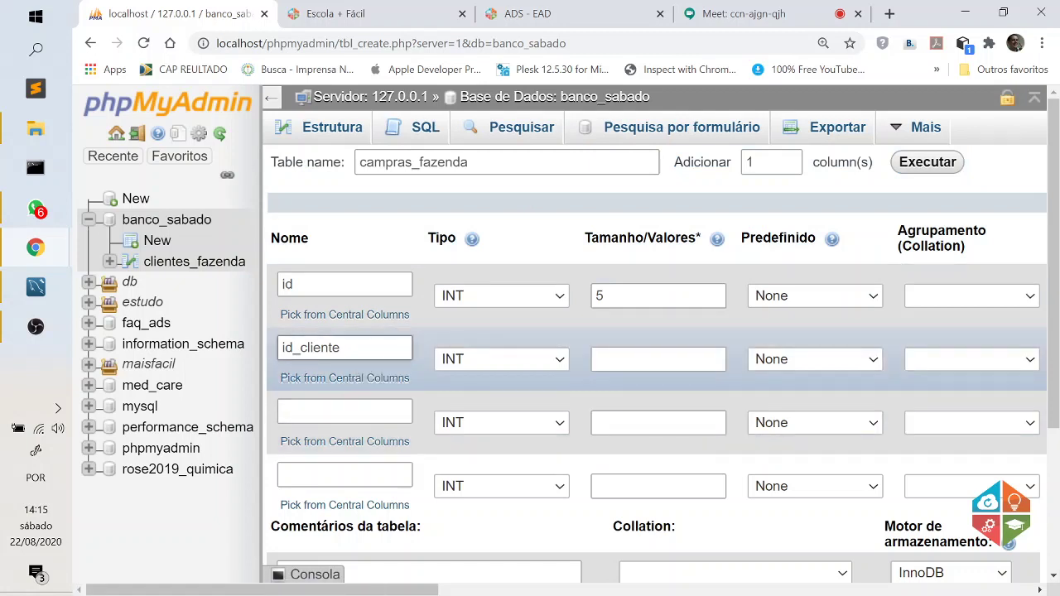
left_click_drag(342, 347, 281, 348)
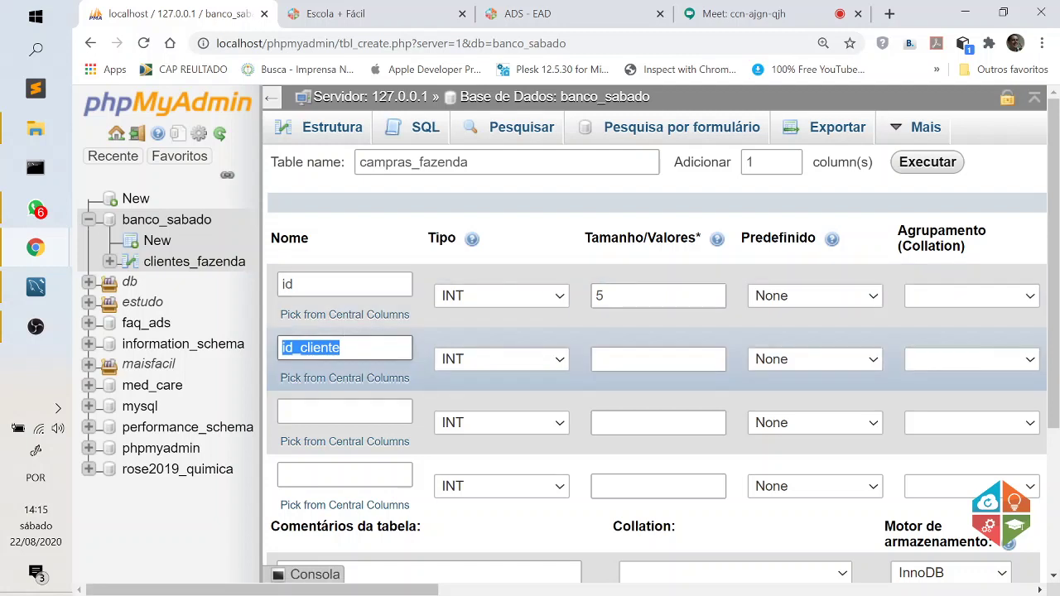
left_click(299, 348)
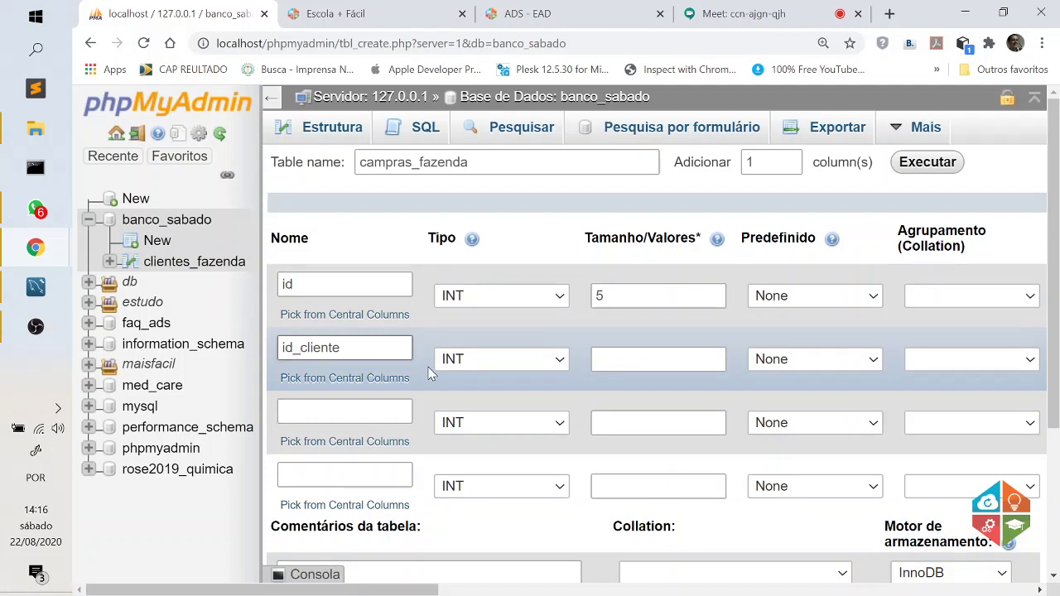
Enter 5 as id_cliente's length and fix the table name from campras_fazenda to compras_fazenda.
left_click(658, 358)
type("5")
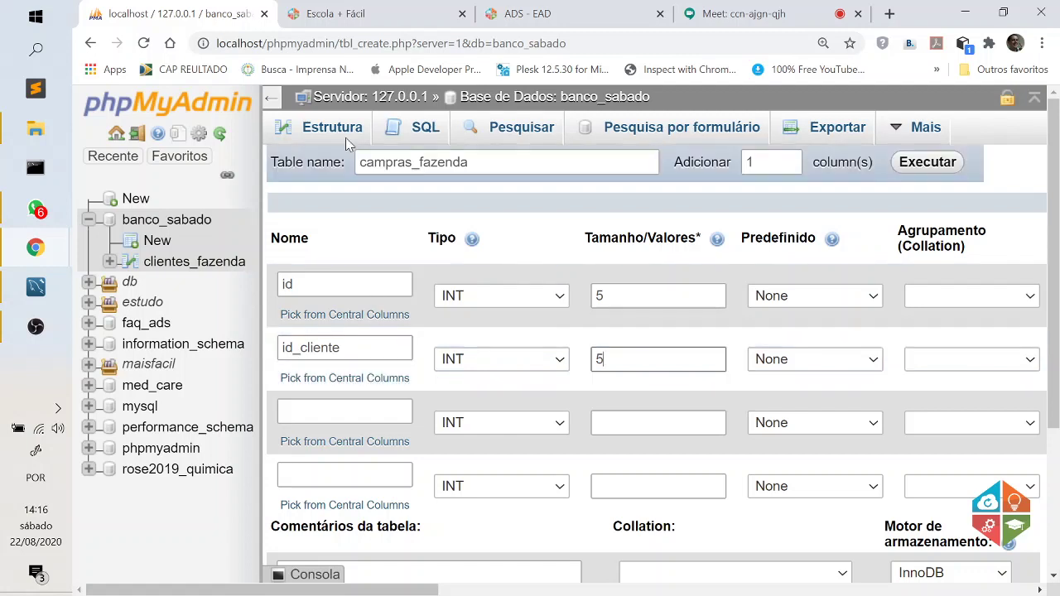
left_click(370, 163)
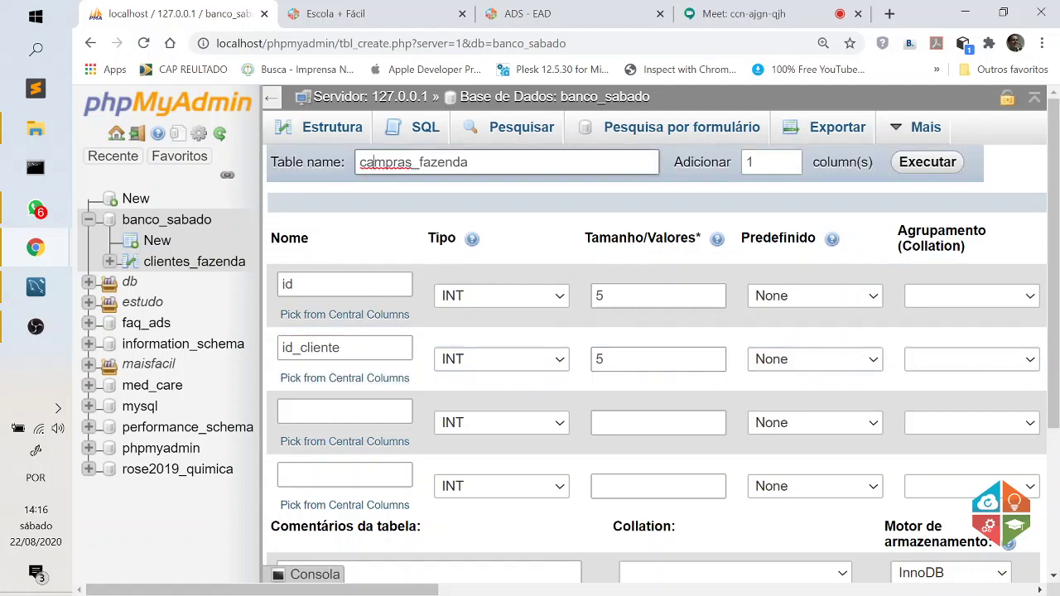
key("BackSpace")
type("o")
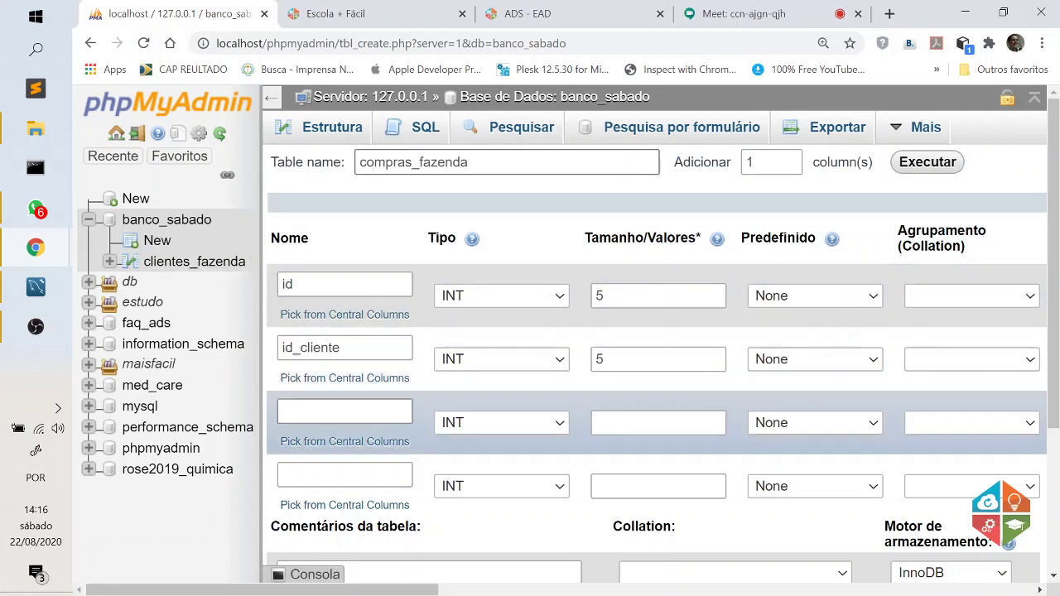
Define the third column item_compra as VARCHAR with length 20.
left_click(340, 411)
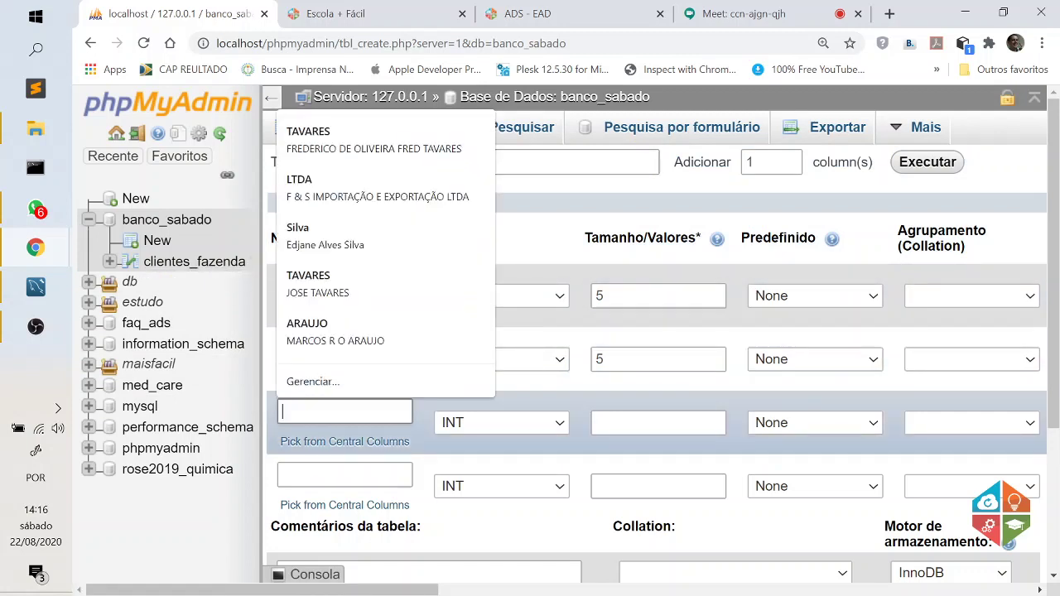
type("item_compra")
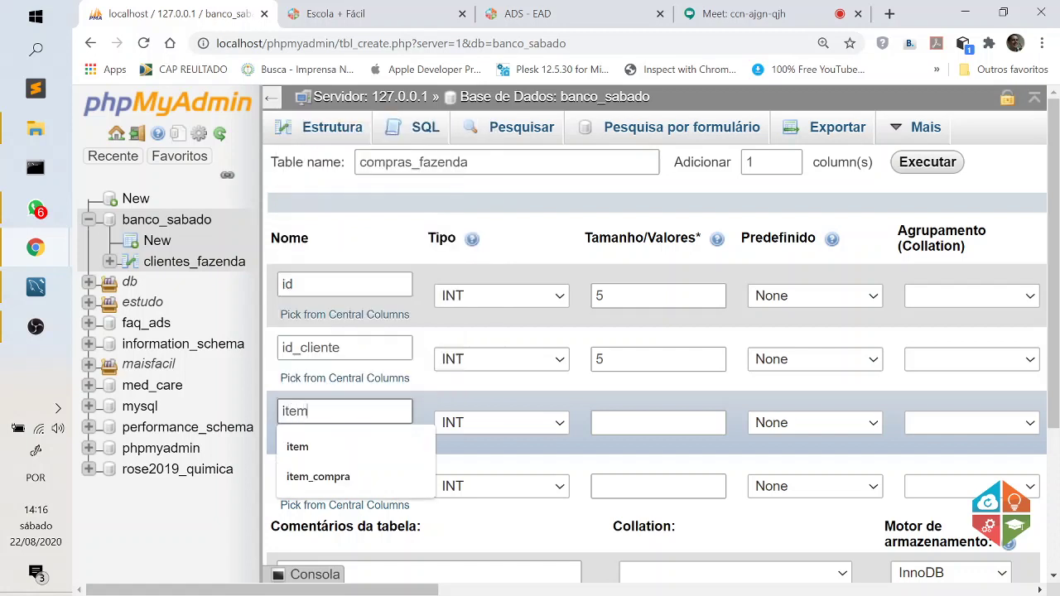
left_click(355, 481)
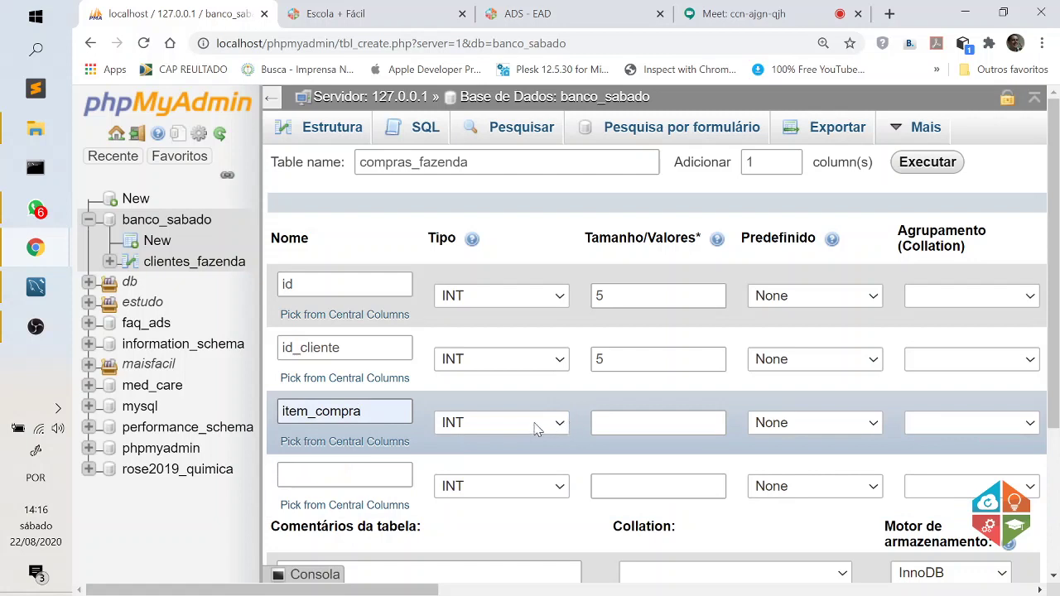
left_click(556, 424)
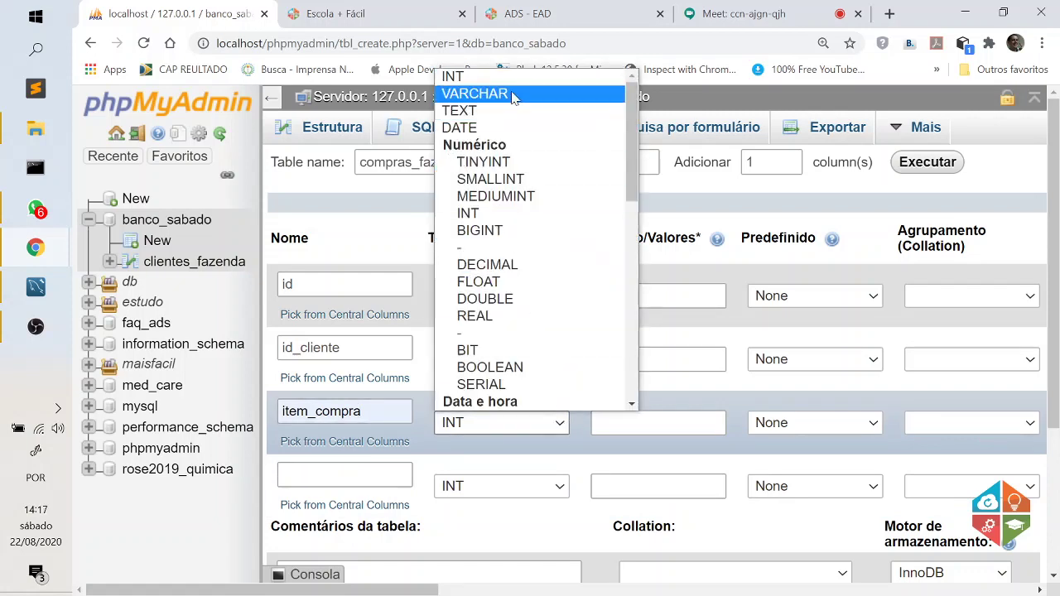
left_click(517, 95)
left_click(626, 437)
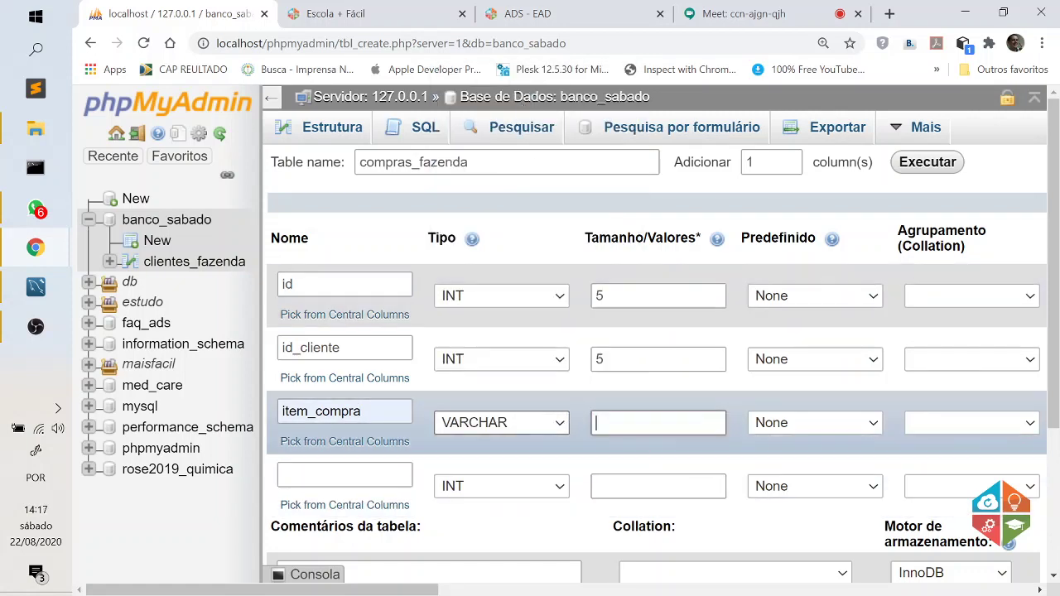
type("20")
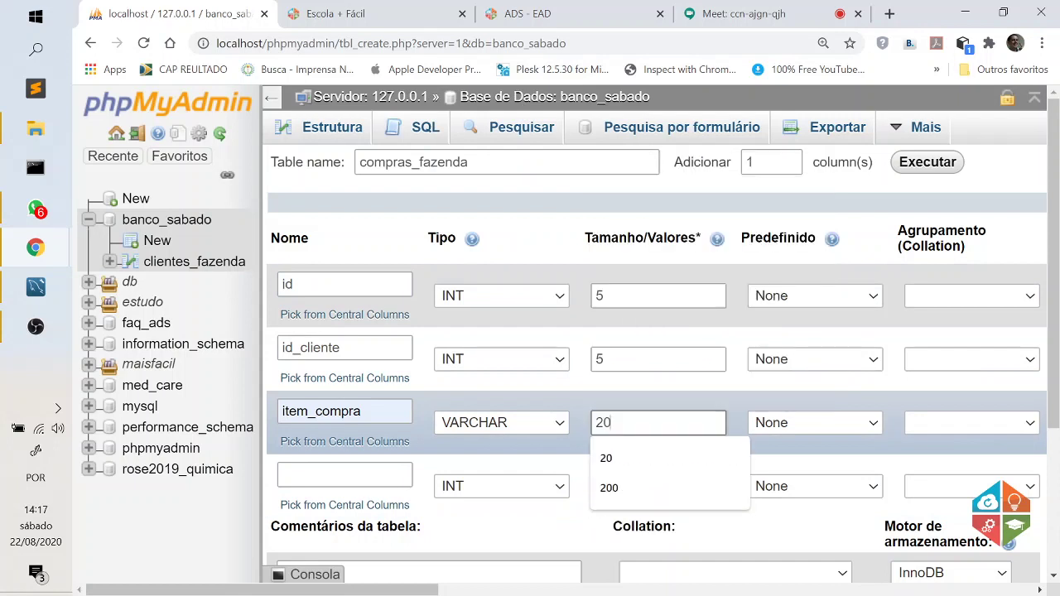
Begin naming the fourth column row.
left_click(331, 475)
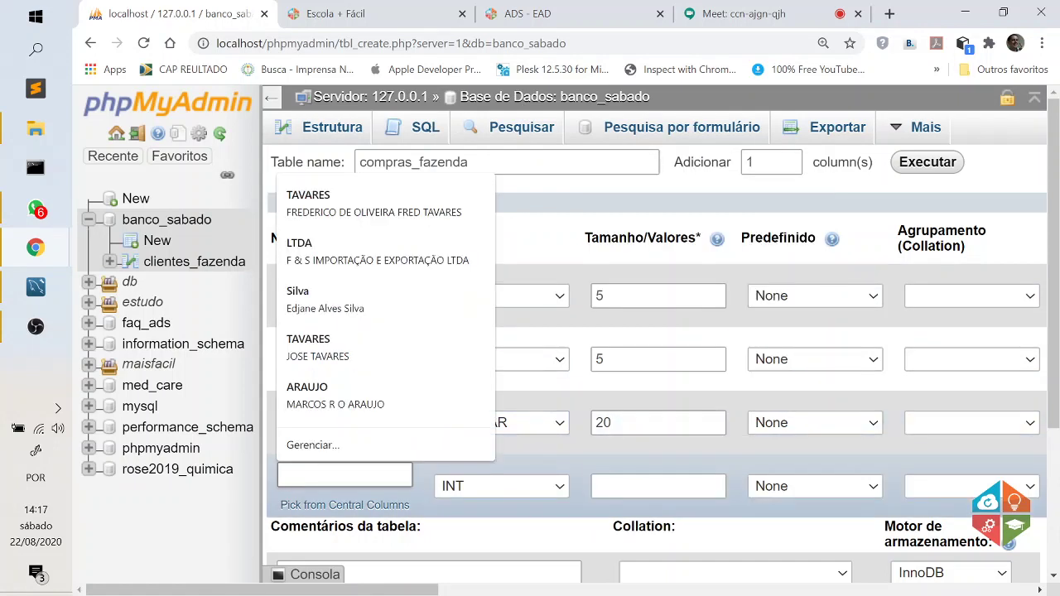
key("Escape")
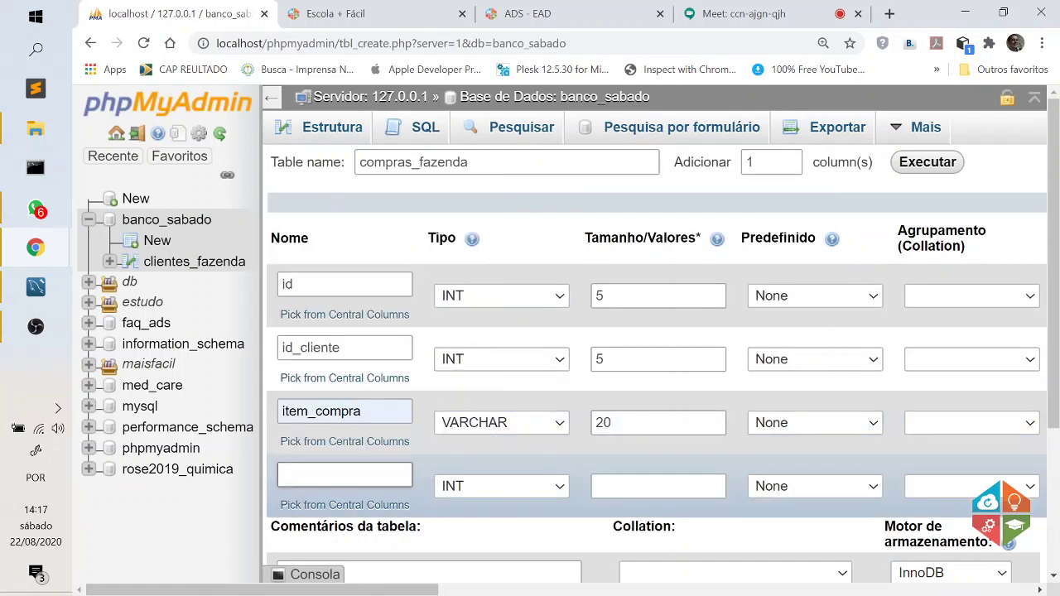
left_click(339, 477)
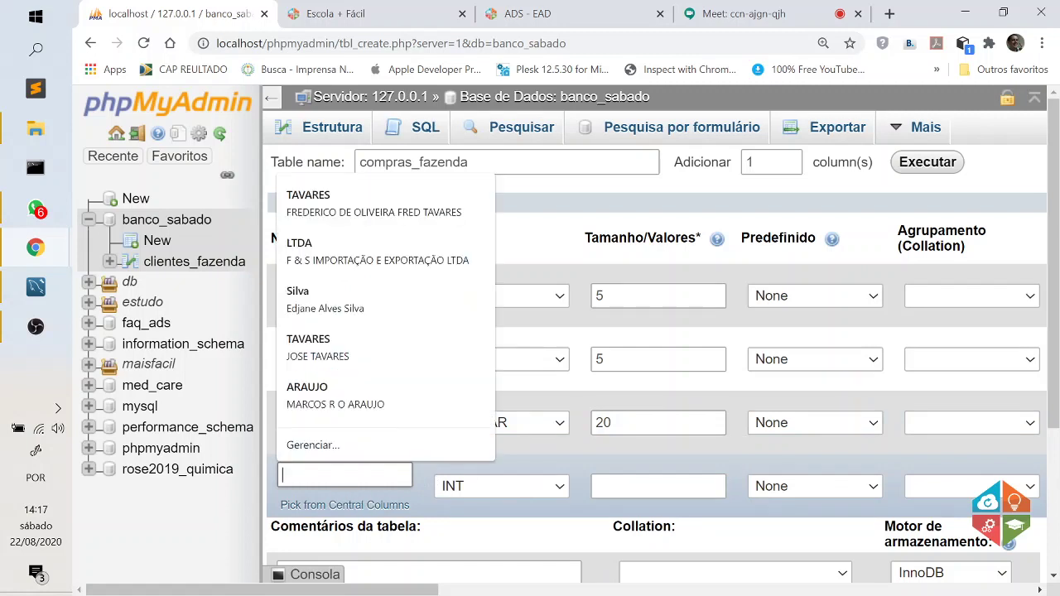
Define the fourth column as preco_compra, type VARCHAR, length 20.
type("preco_compra")
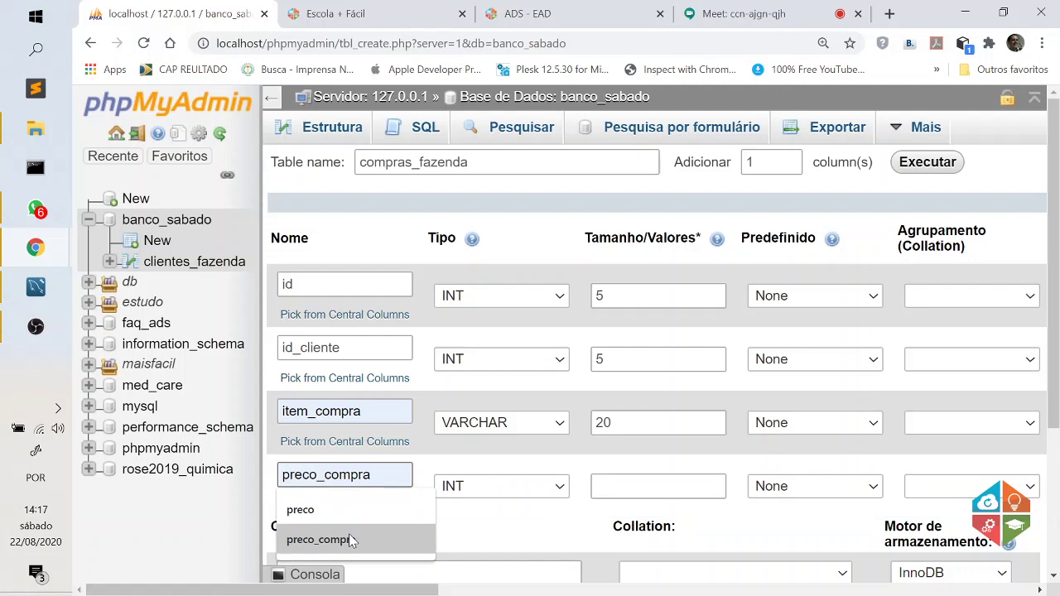
left_click(349, 535)
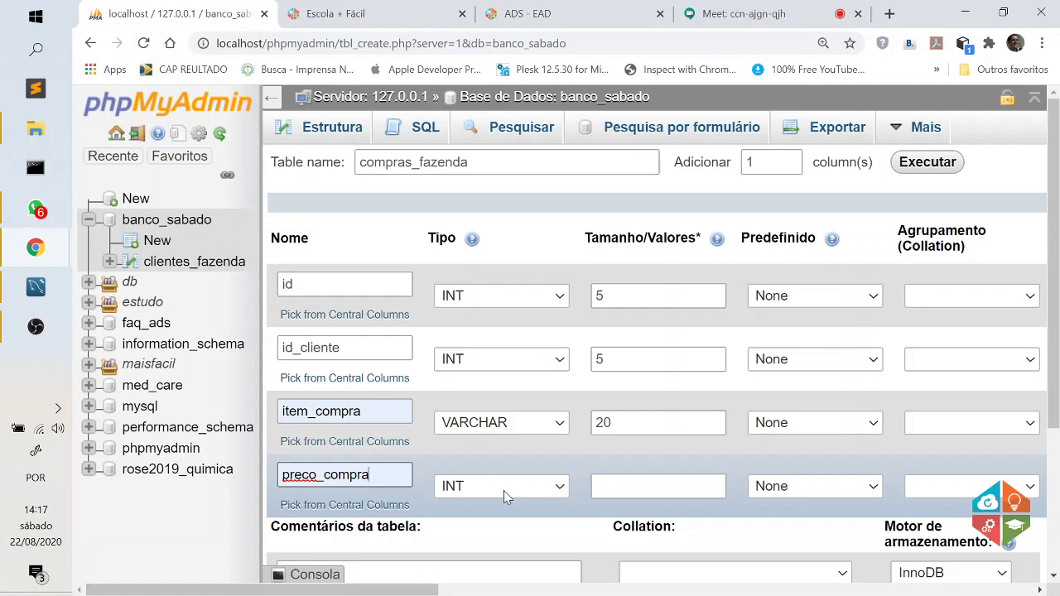
left_click(504, 490)
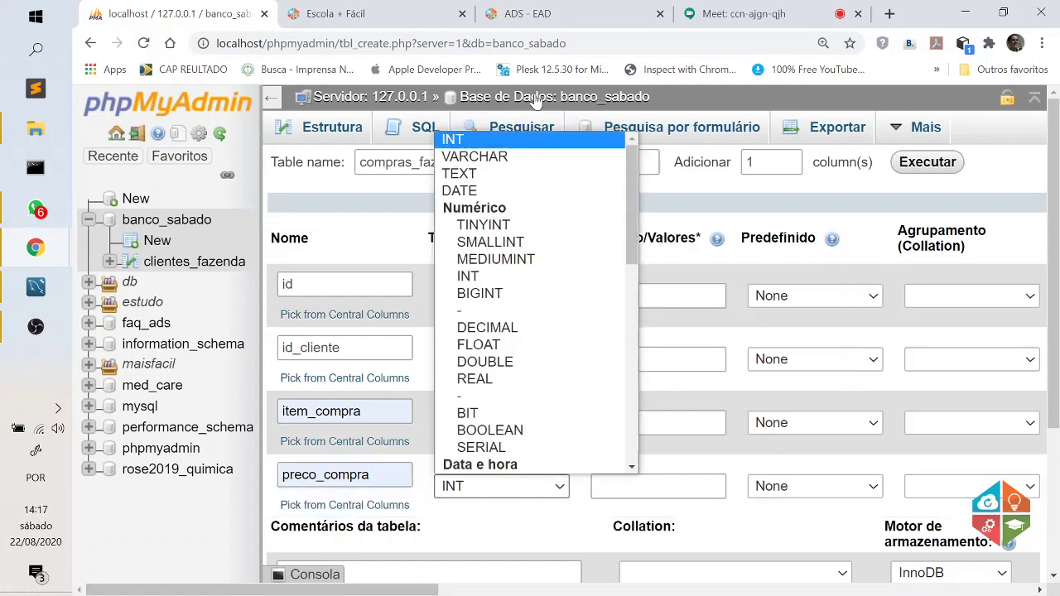
left_click(531, 156)
left_click(658, 487)
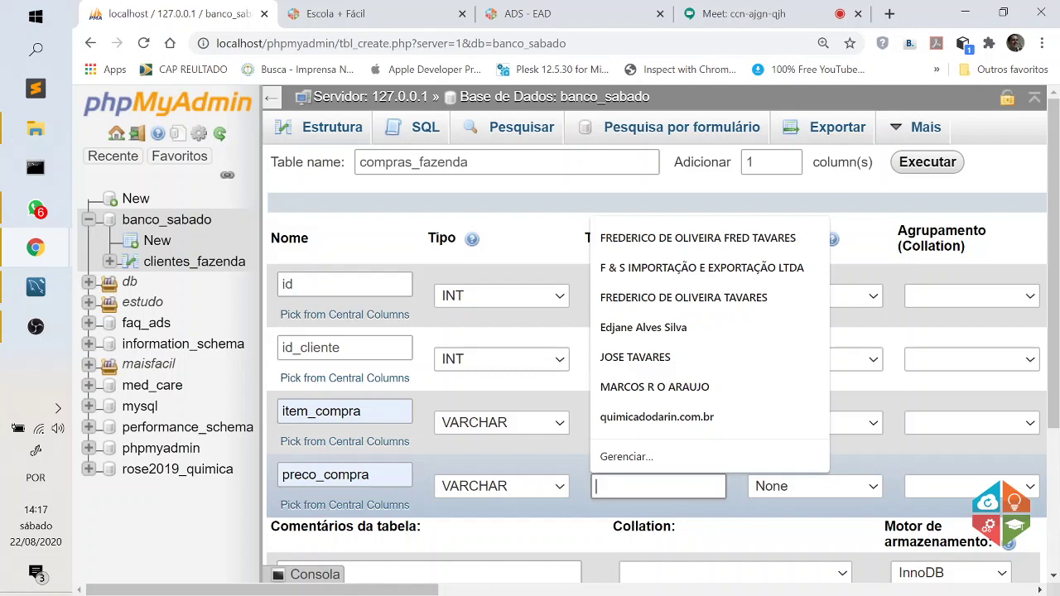
type("20")
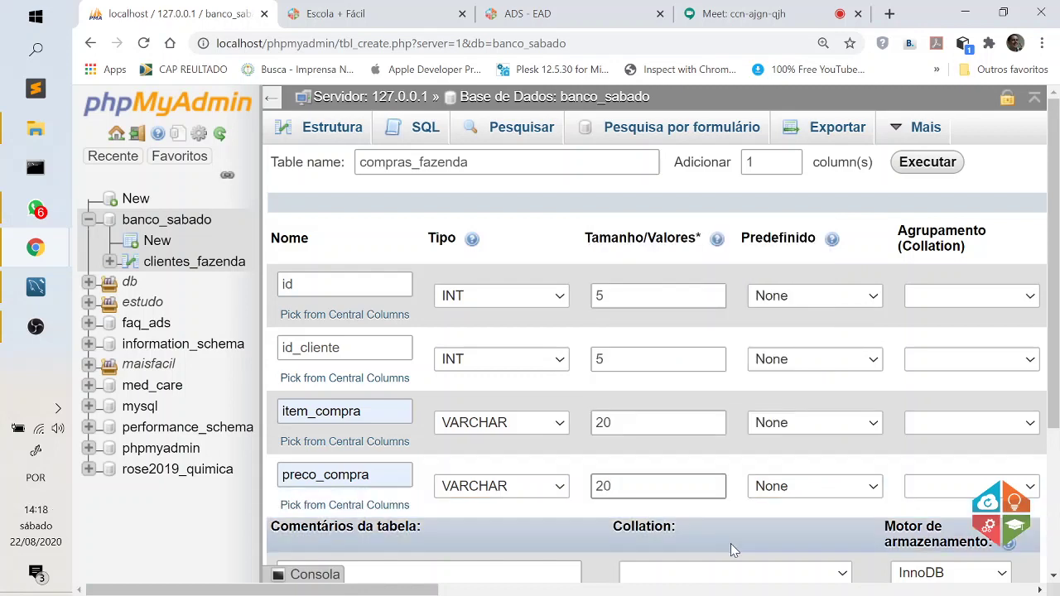
left_click(229, 539)
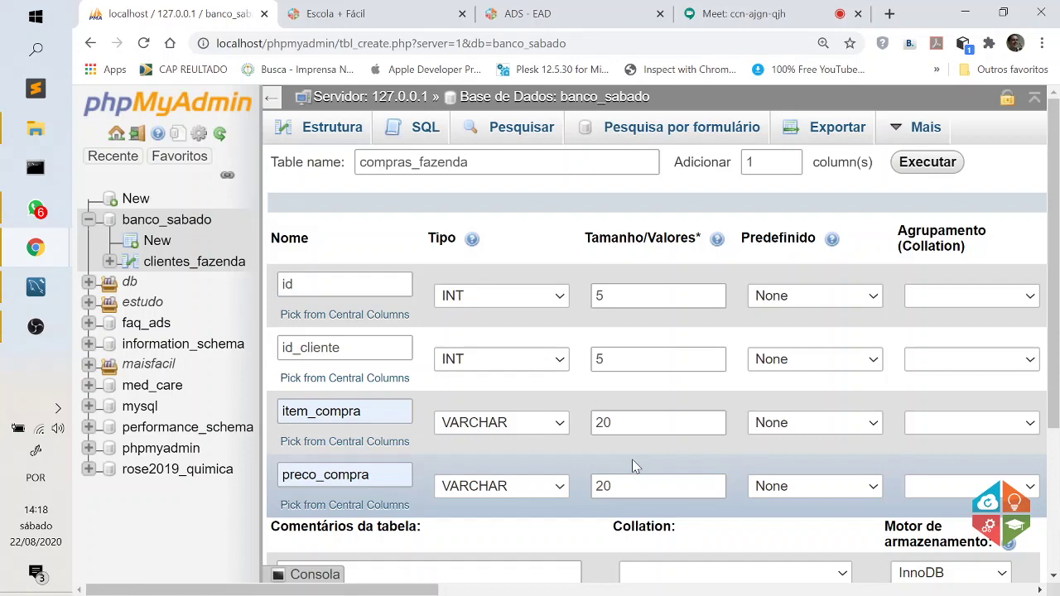
Admit the waiting participant in Google Meet, then return to the compras_fazenda creation form.
left_click(739, 13)
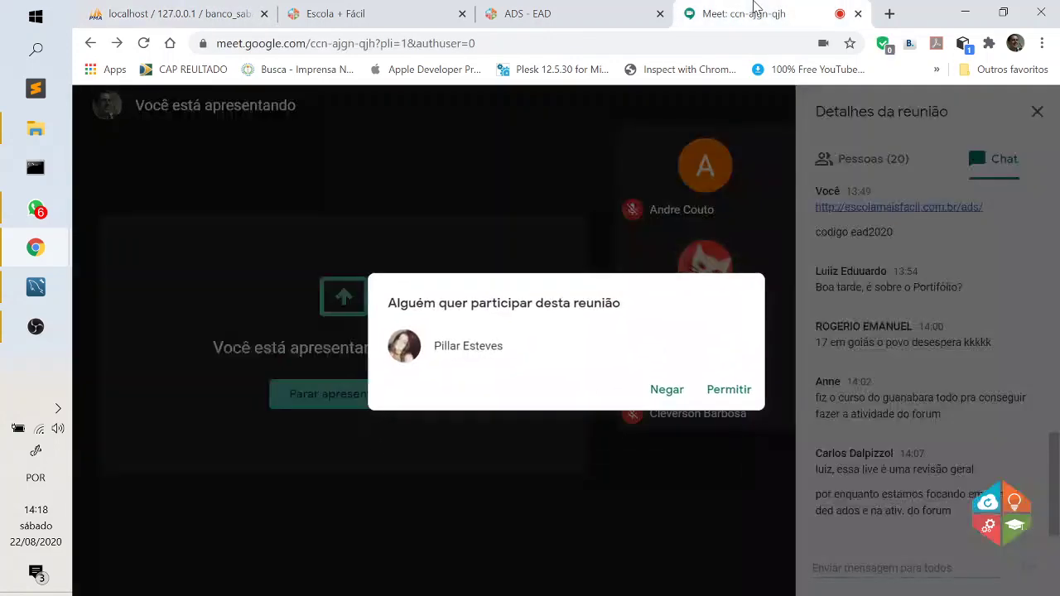
left_click(732, 388)
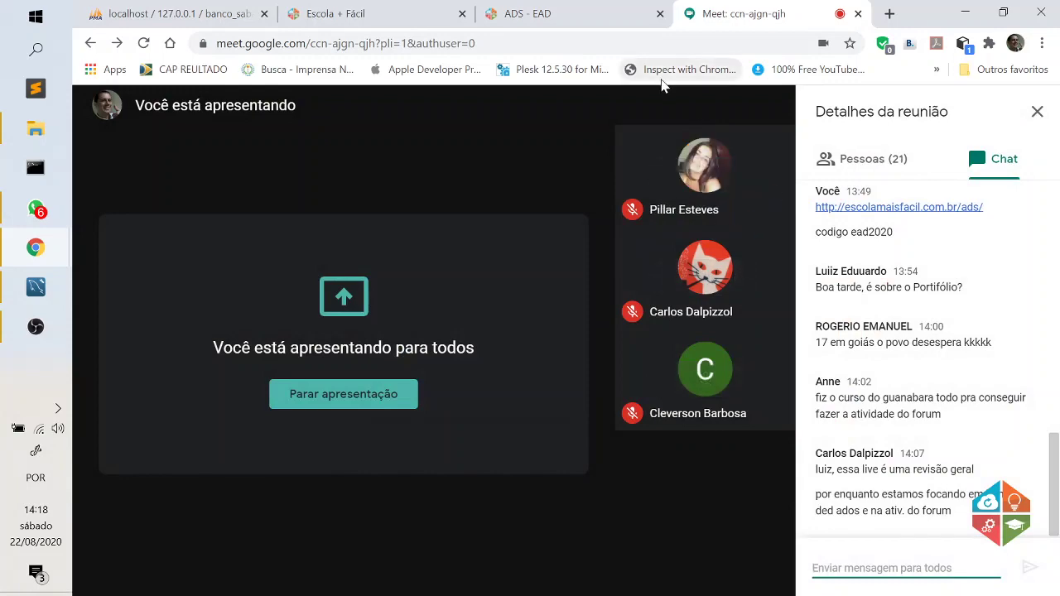
left_click(178, 13)
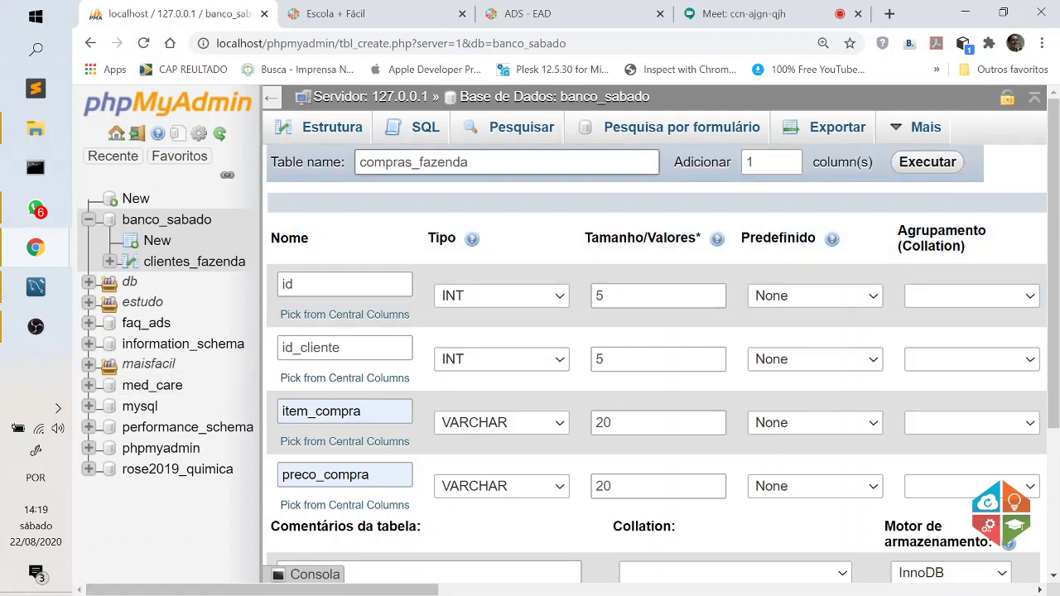
left_click_drag(469, 162, 358, 165)
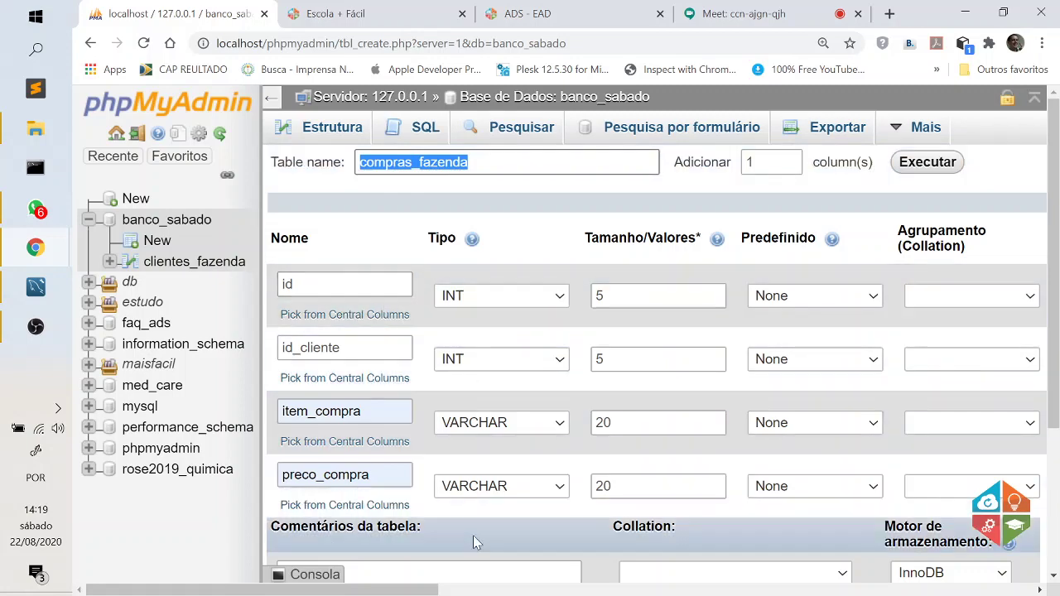
left_click_drag(395, 589, 641, 588)
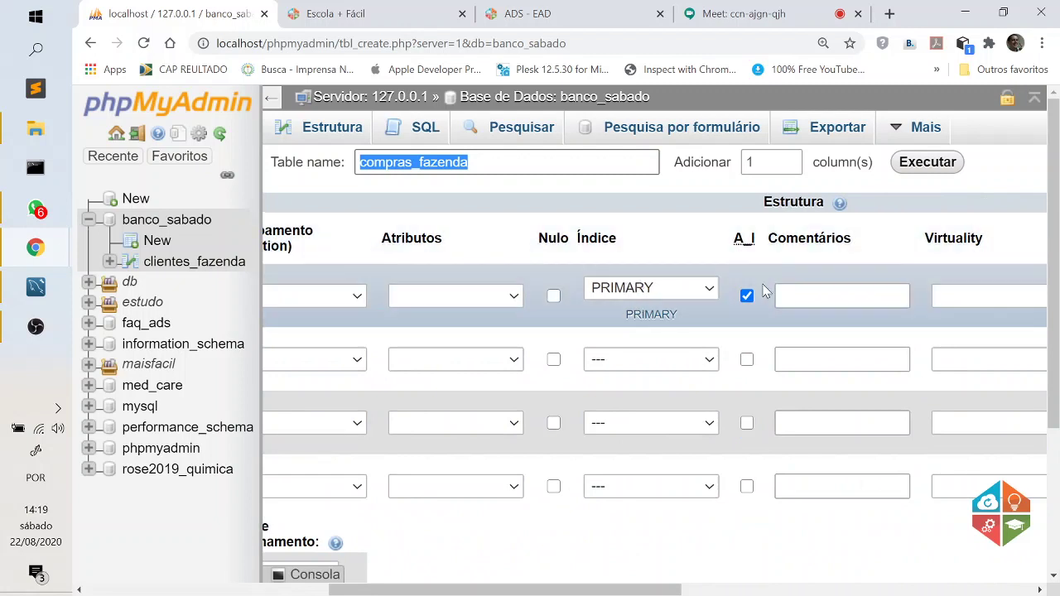
left_click_drag(669, 589, 421, 590)
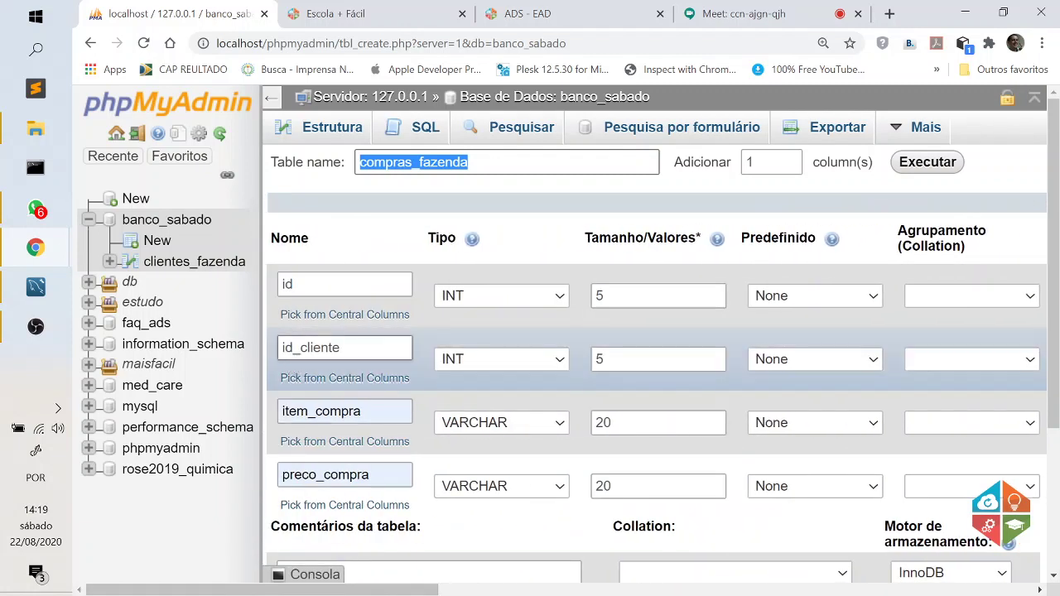
left_click(337, 356)
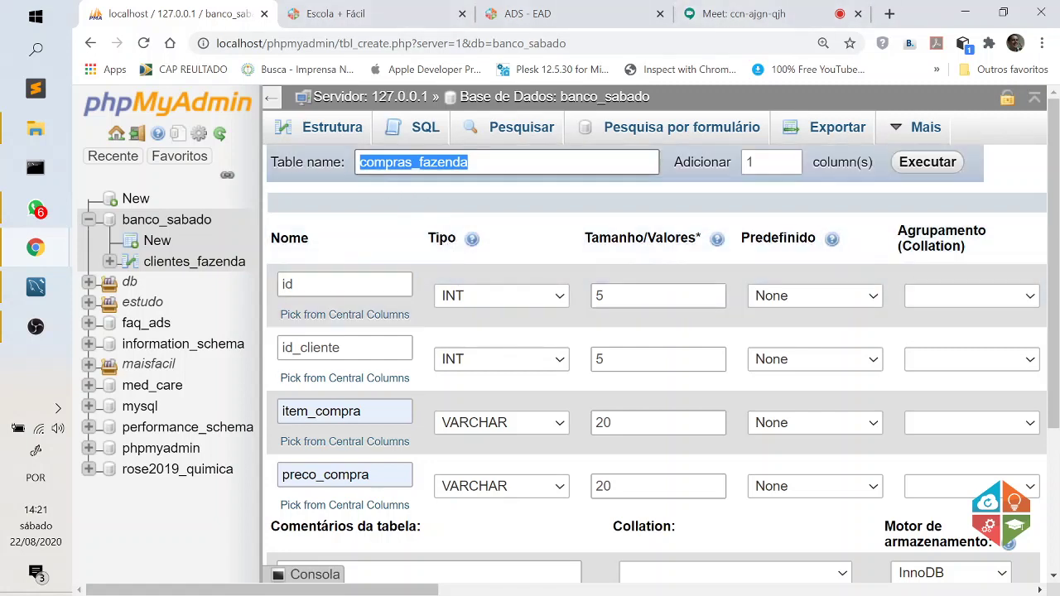
left_click(470, 162)
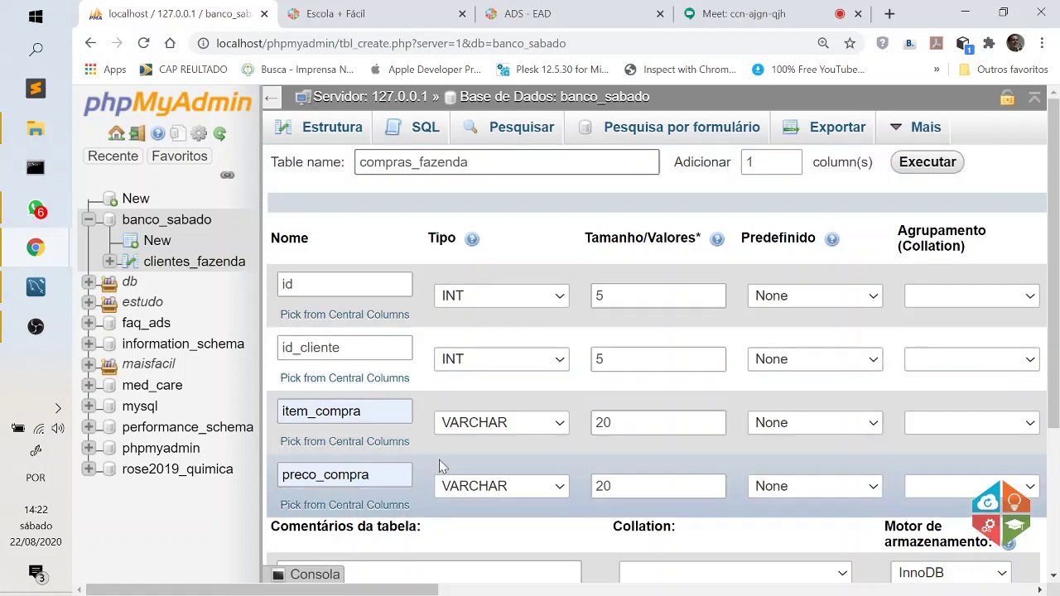
Save the compras_fazenda table with Guardar, then open clientes_fazenda's records from the sidebar.
scroll(961, 428, "down", 3)
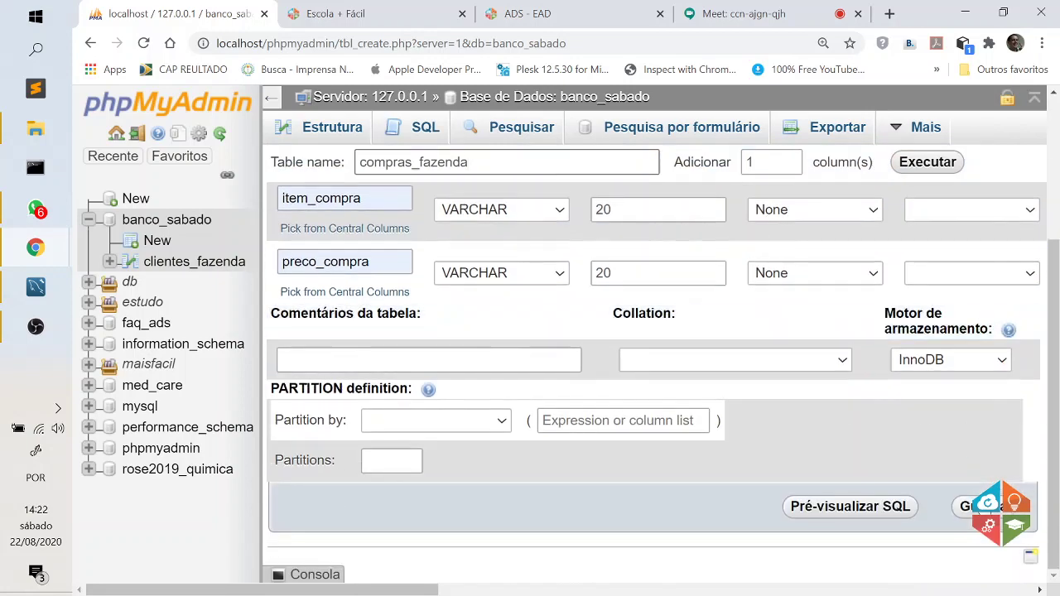
left_click(969, 509)
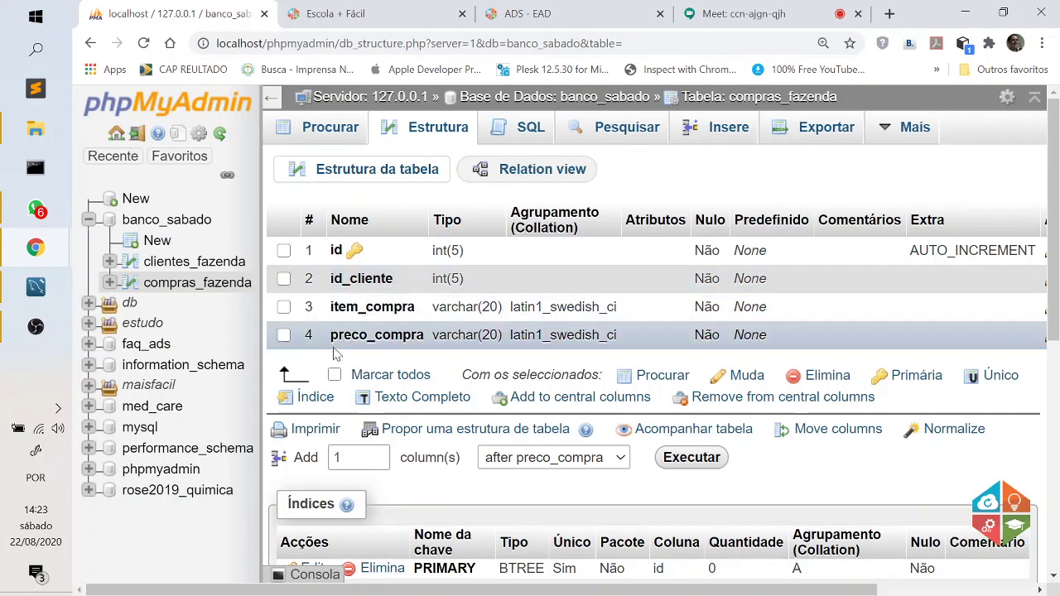
left_click(193, 261)
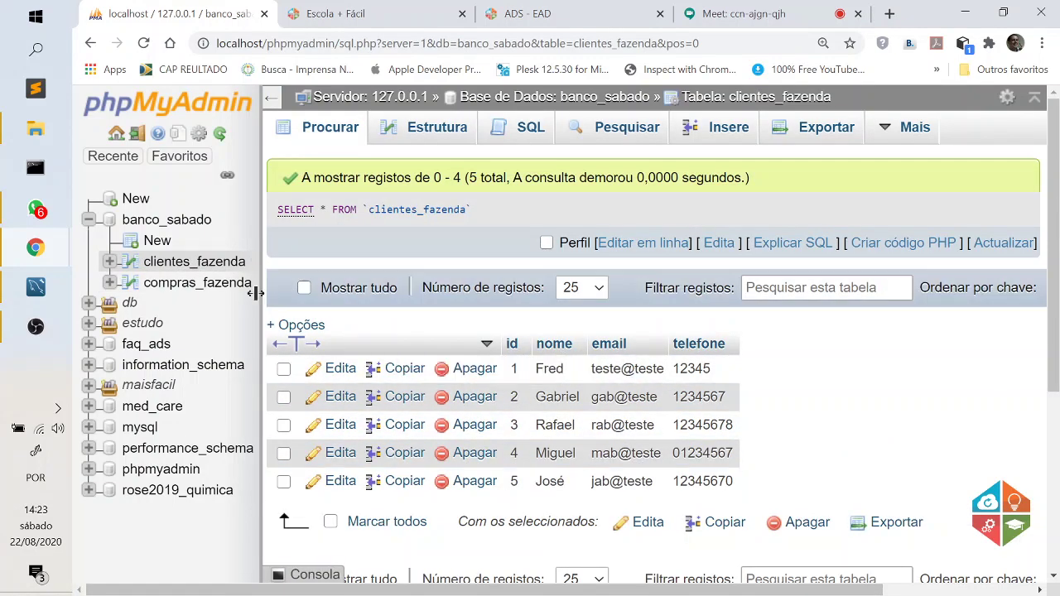
Open compras_fazenda from the navigation tree to browse its empty record list.
left_click(163, 288)
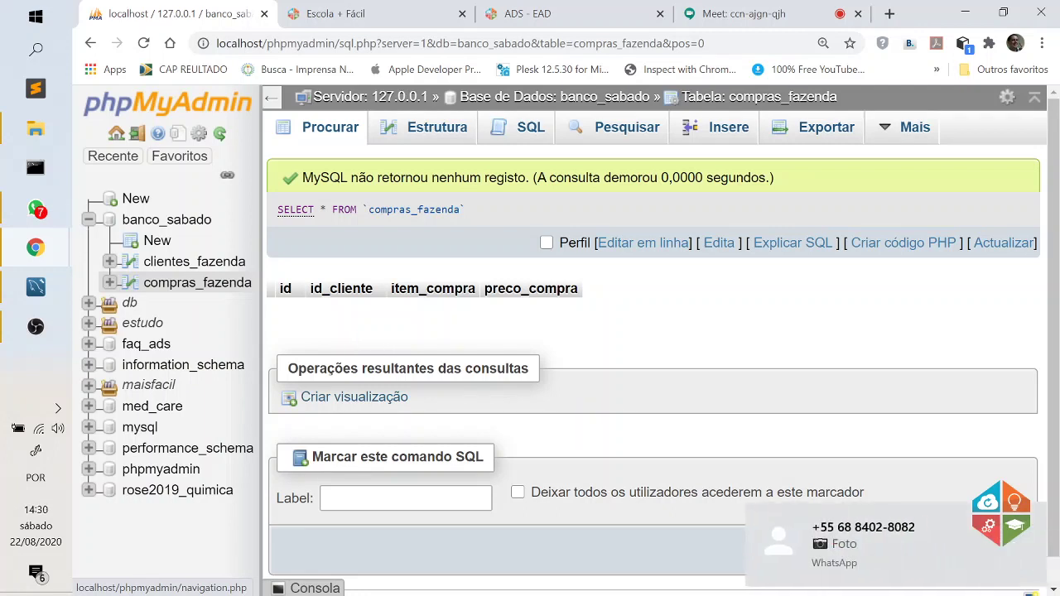
left_click(1031, 520)
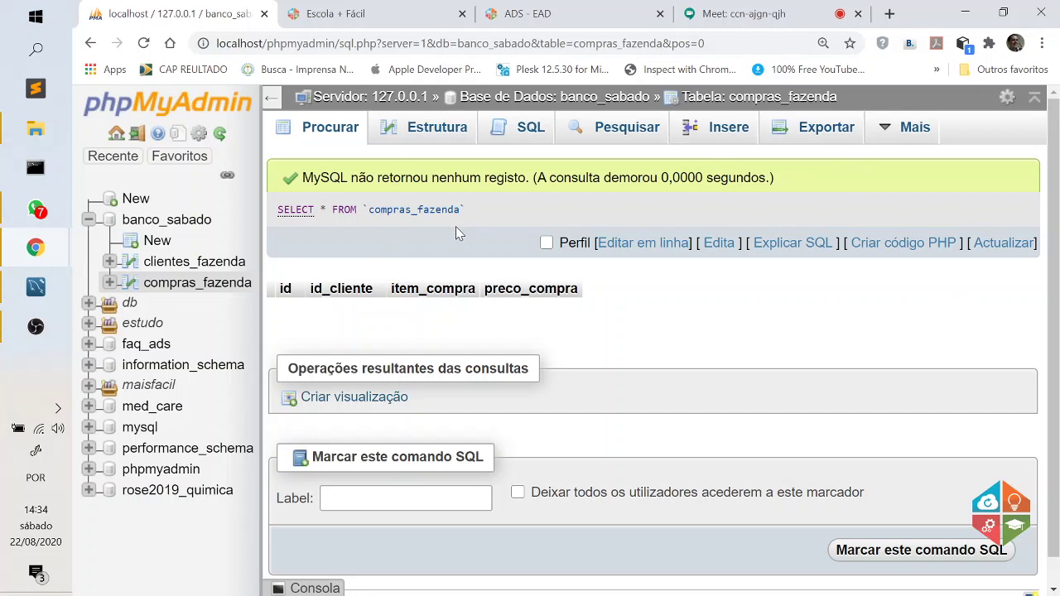
Open compras_fazenda's SQL tab and select the default SELECT * FROM `compras_fazenda` WHERE 1 query.
left_click(531, 130)
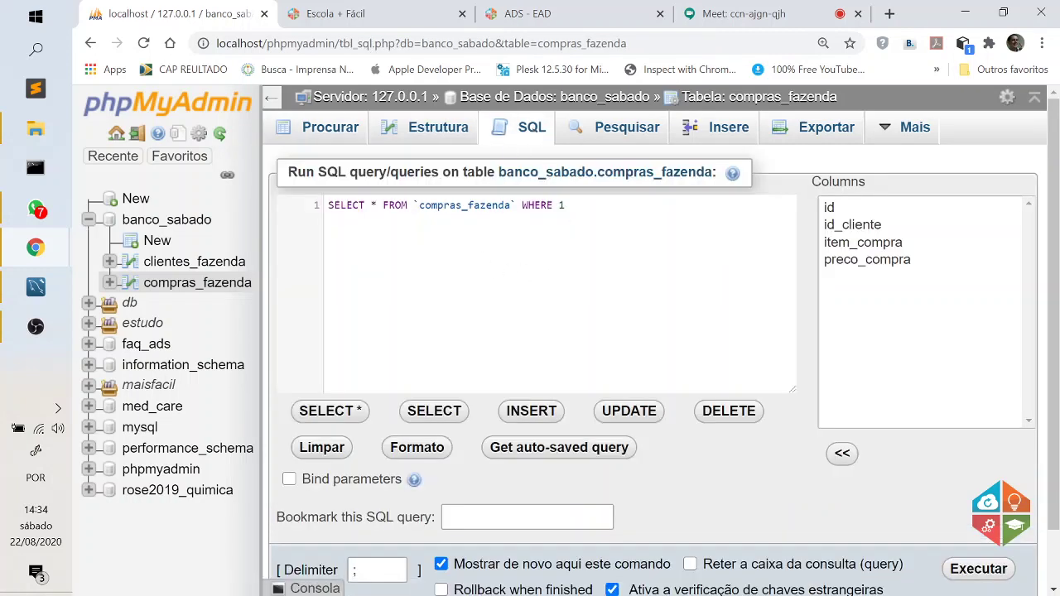
left_click(436, 225)
key("shift+Left")
key("shift+Left")
key("shift+Left")
key("shift+Left")
key("shift+Left")
key("shift+Left")
key("shift+Left")
key("shift+Left")
key("shift+Left")
key("shift+Left")
key("shift+Left")
key("shift+Left")
key("shift+Left")
key("shift+Left")
key("shift+Left")
key("shift+Left")
key("shift+Left")
key("shift+Left")
key("shift+Left")
key("shift+Left")
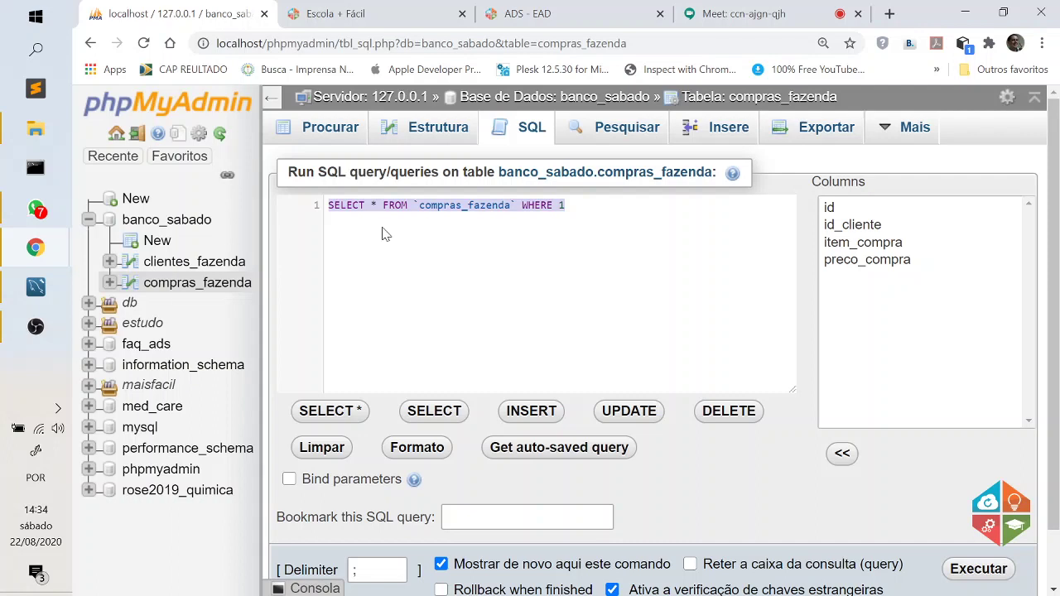
Load the INSERT template and replace its placeholder values with four empty quotes ('','','','').
left_click(537, 412)
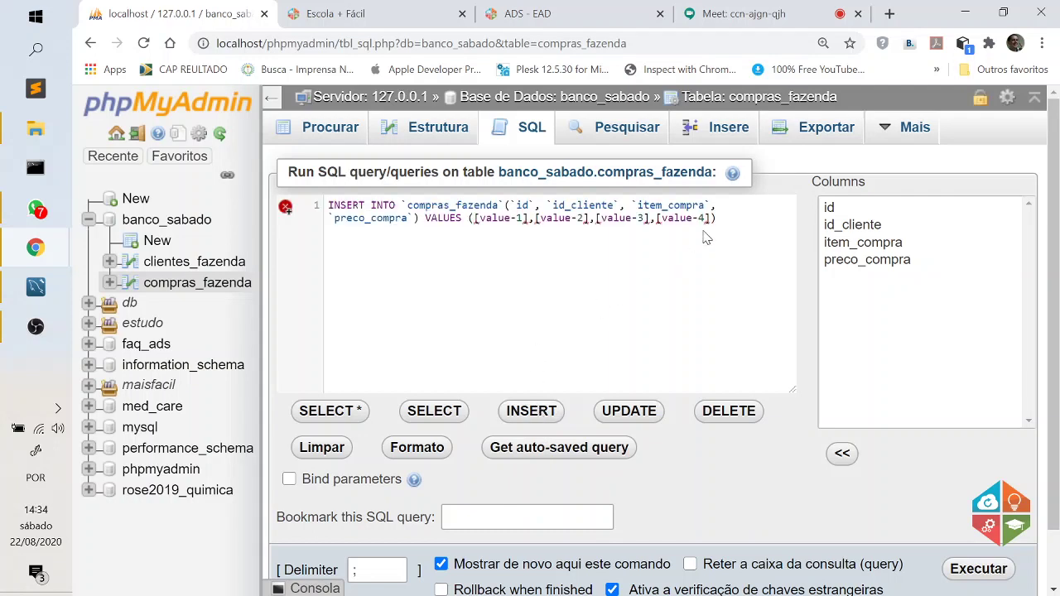
mouse_move(709, 218)
left_click_drag(710, 218, 476, 218)
key("BackSpace")
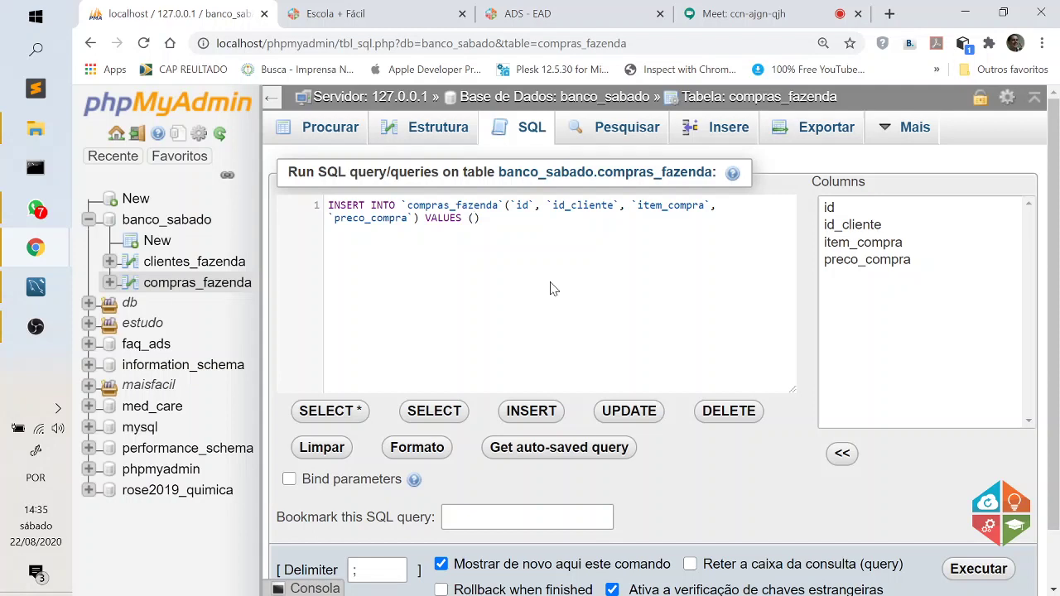
type("'','','',''")
left_click(272, 98)
key("ctrl+plus")
key("ctrl+plus")
key("ctrl+plus")
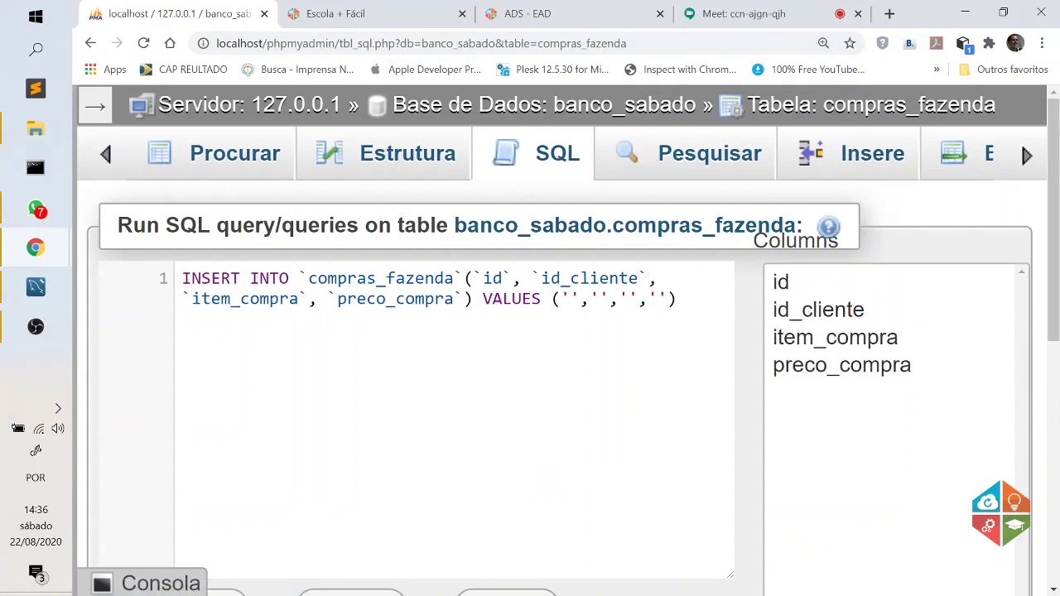
Move the values onto their own line as ('','1','Blusa','10'), with a trailing comma, and select that row.
left_click(552, 299)
key("Return")
left_click(231, 320)
type("1")
left_click(270, 320)
type("Blusa")
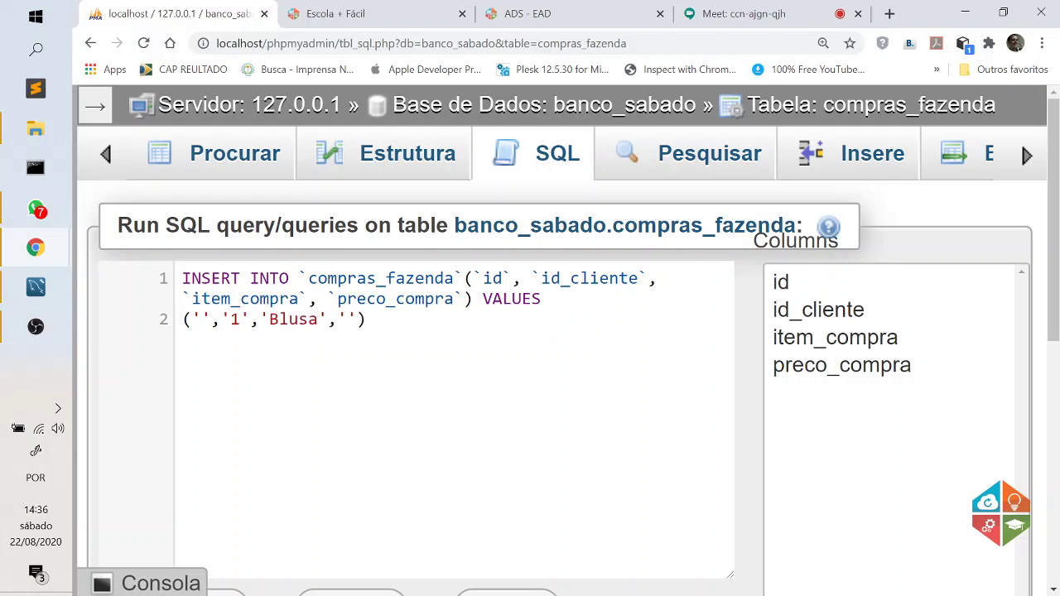
left_click(348, 320)
type("10'),")
key("shift+Left")
key("shift+Left")
key("shift+Left")
key("shift+Left")
key("shift+Left")
key("shift+Left")
key("shift+Left")
key("shift+Left")
key("shift+Left")
key("shift+Left")
key("shift+Left")
key("shift+Left")
key("shift+Left")
key("shift+Left")
key("shift+Left")
key("shift+Left")
key("shift+Left")
key("shift+Left")
key("shift+Left")
key("shift+Left")
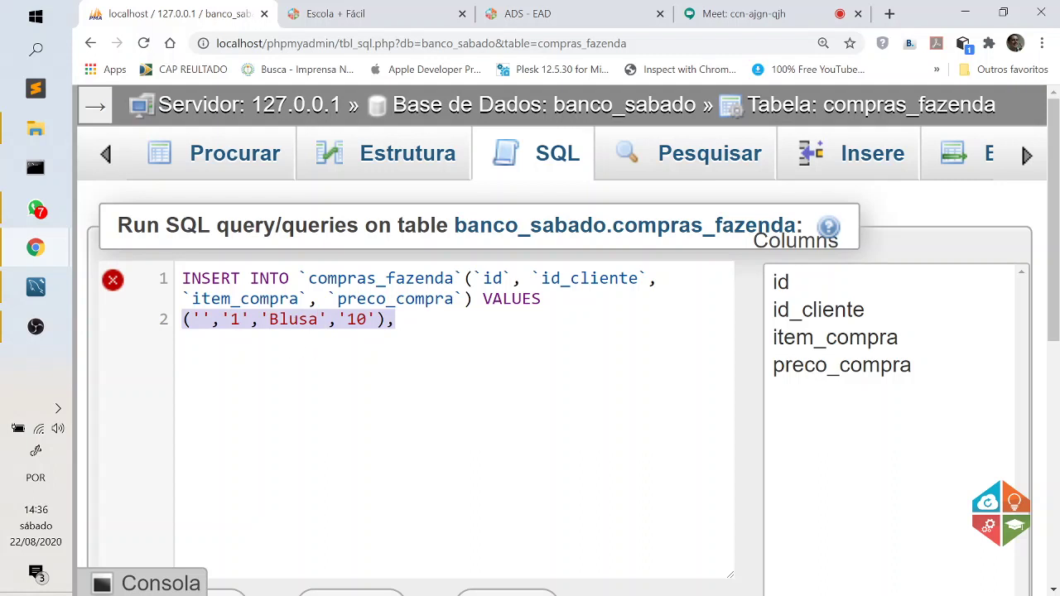
Duplicate the Blusa values row five times and drop the last row's trailing comma.
key("ctrl+c")
key("End")
key("Return")
key("ctrl+v")
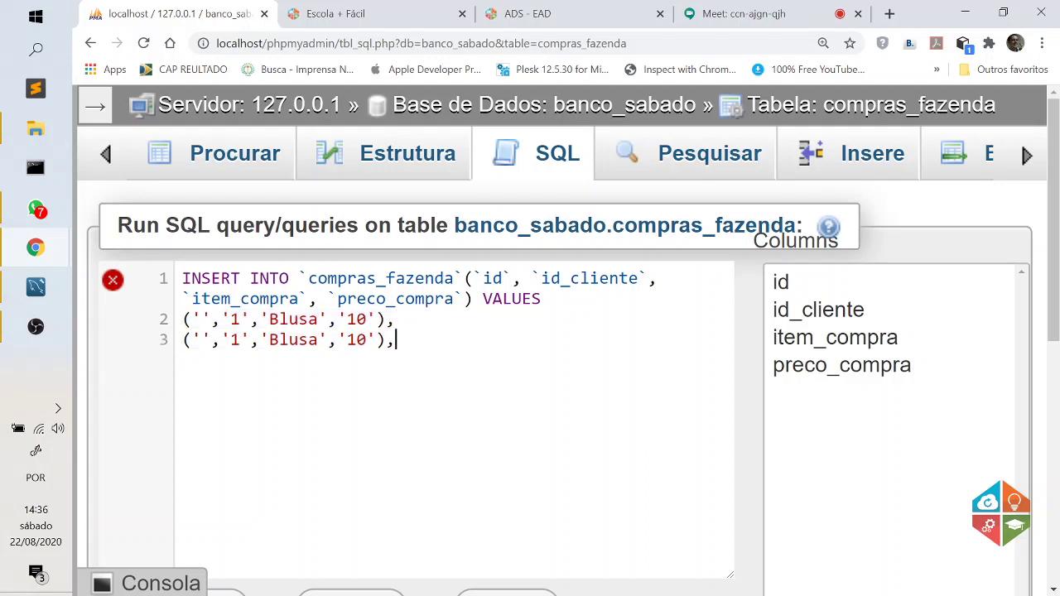
key("Return")
key("ctrl+v")
key("Return")
key("ctrl+v")
key("Return")
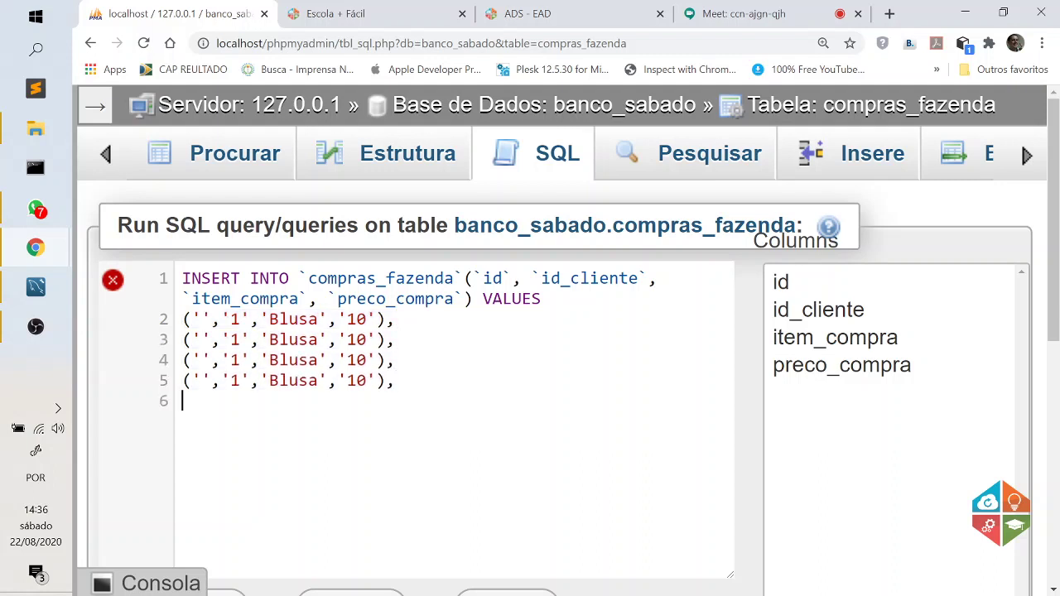
key("ctrl+v")
key("Return")
key("ctrl+v")
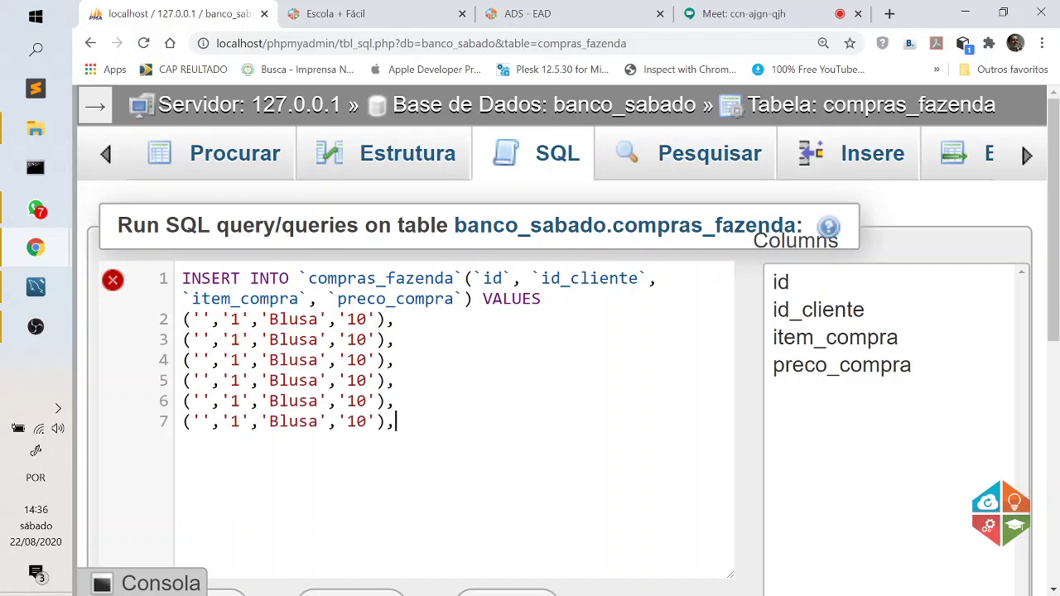
key("BackSpace")
Make the second row Calça priced 100 and set client ids 2–5 on the copied rows.
double_click(290, 339)
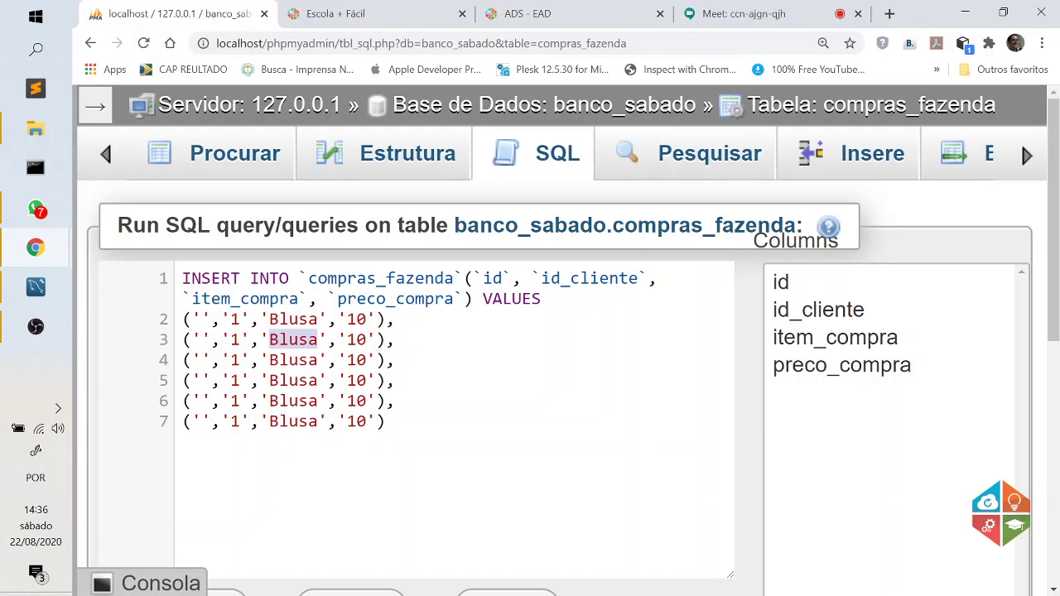
type("Calça")
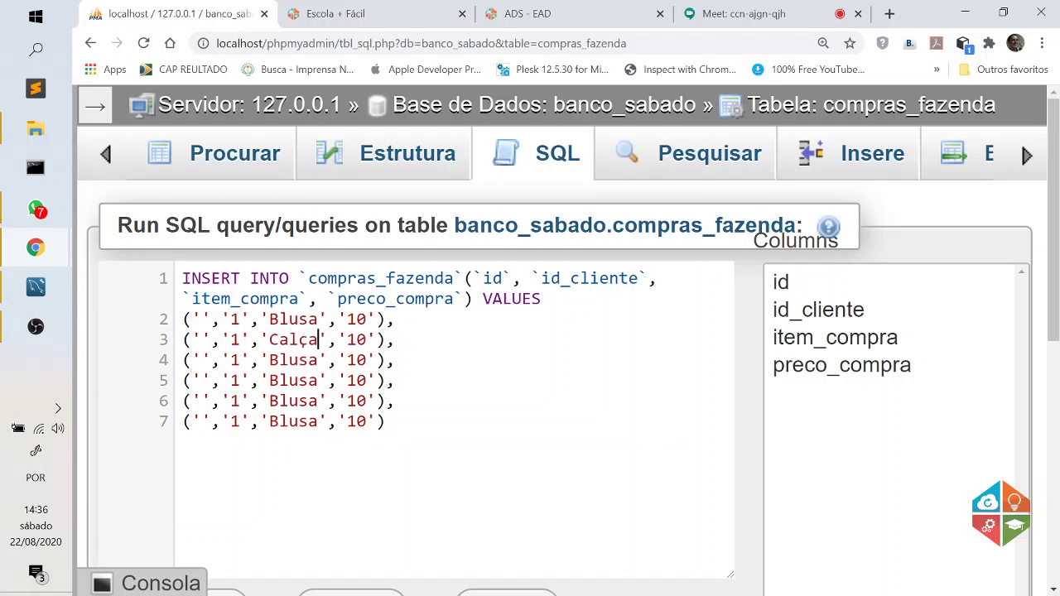
left_click(367, 340)
type("0")
double_click(235, 360)
type("3")
key("Down")
key("Up")
key("Up")
key("shift+Left")
type("2")
key("Down")
key("Down")
key("Down")
key("shift+Left")
type("4")
key("Down")
key("shift+Left")
type("5")
Change the next two rows to Bola priced 50 and Carro priced 1000.
double_click(299, 360)
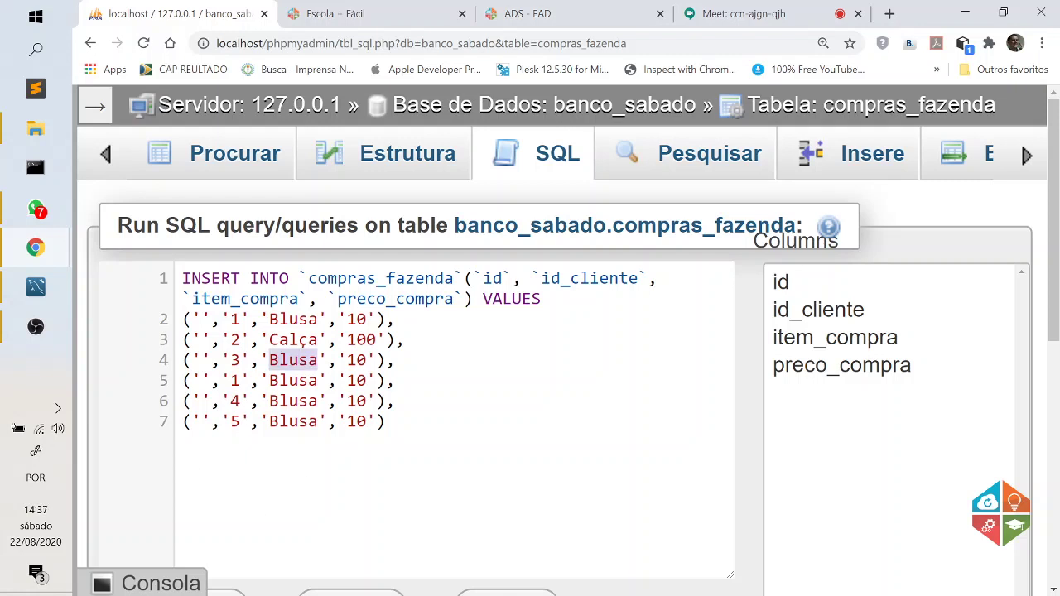
type("Bola")
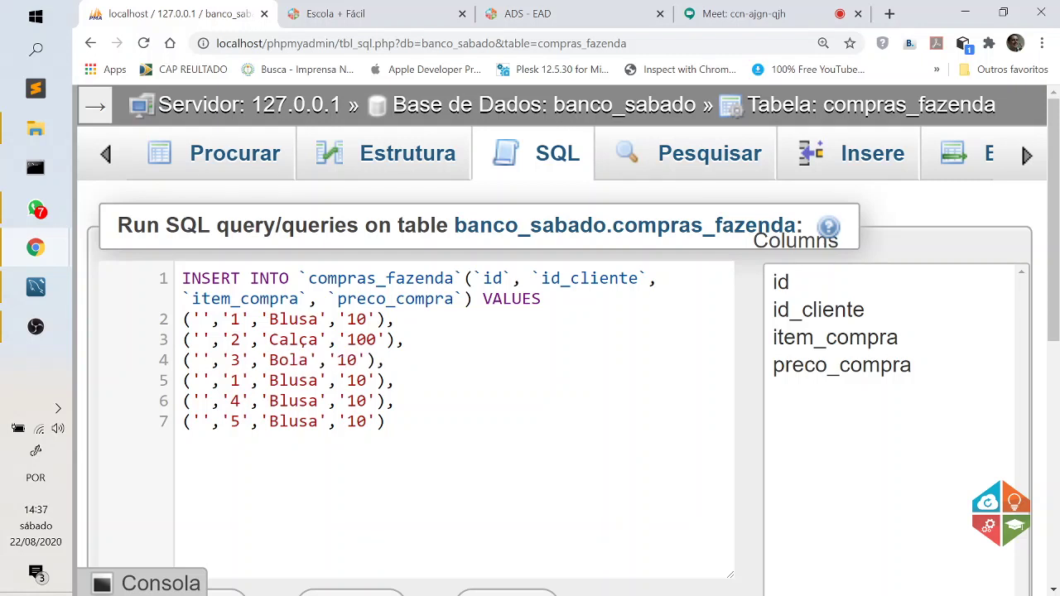
double_click(346, 360)
type("5")
left_click(289, 380)
double_click(289, 380)
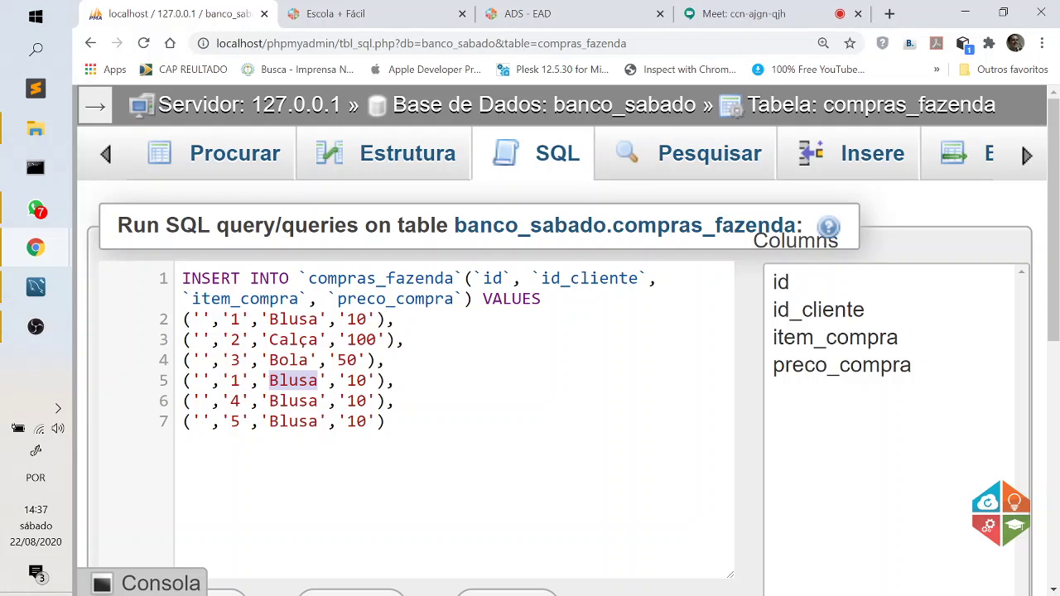
type("Carro")
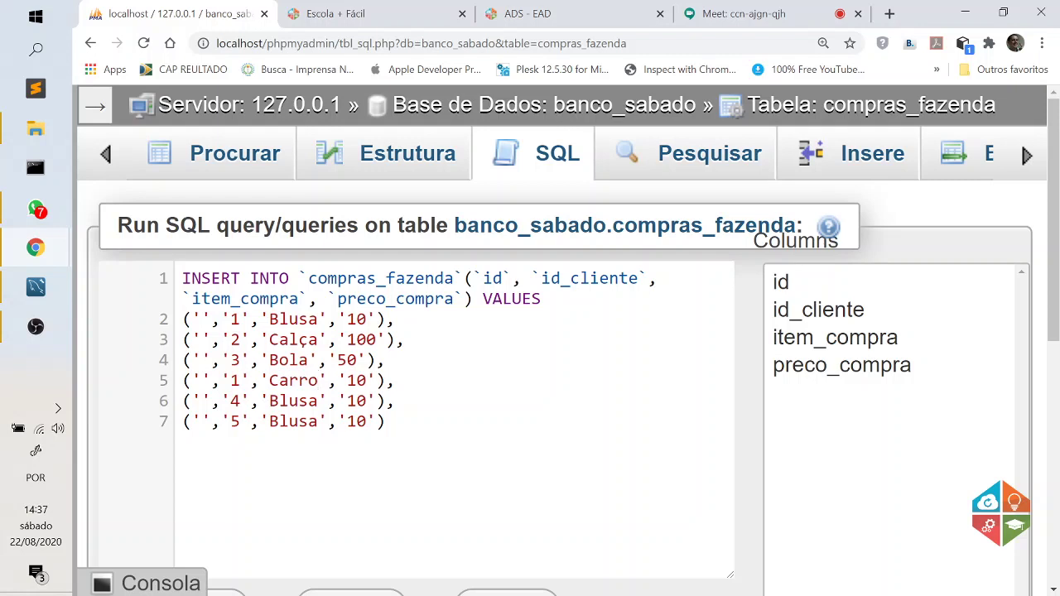
left_click(357, 381)
type("00")
Change the last two rows to Balde priced 50 and Cimento priced 70.
left_click(298, 400)
double_click(294, 401)
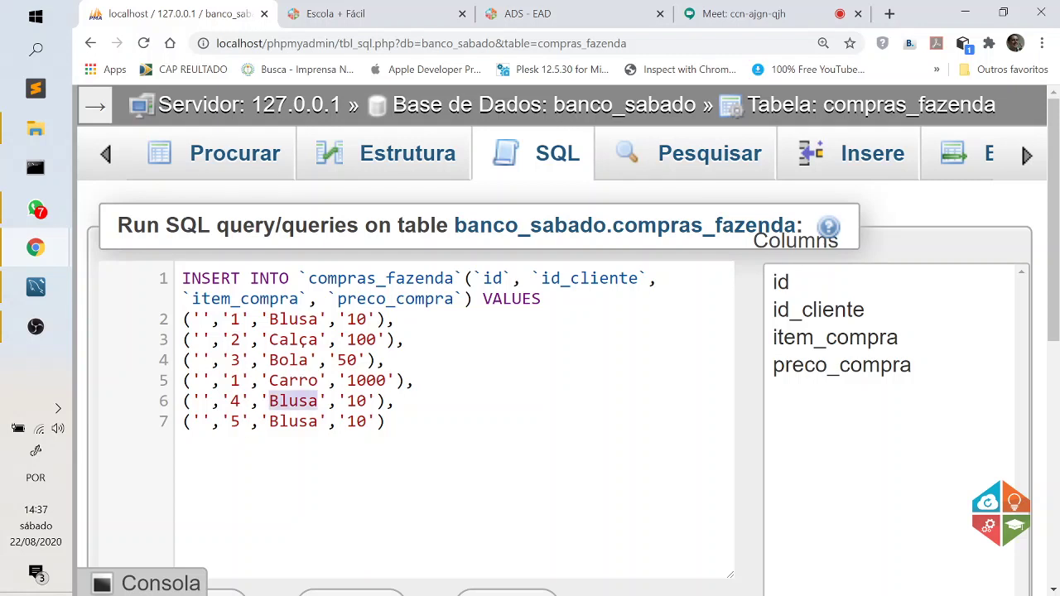
type("Bal")
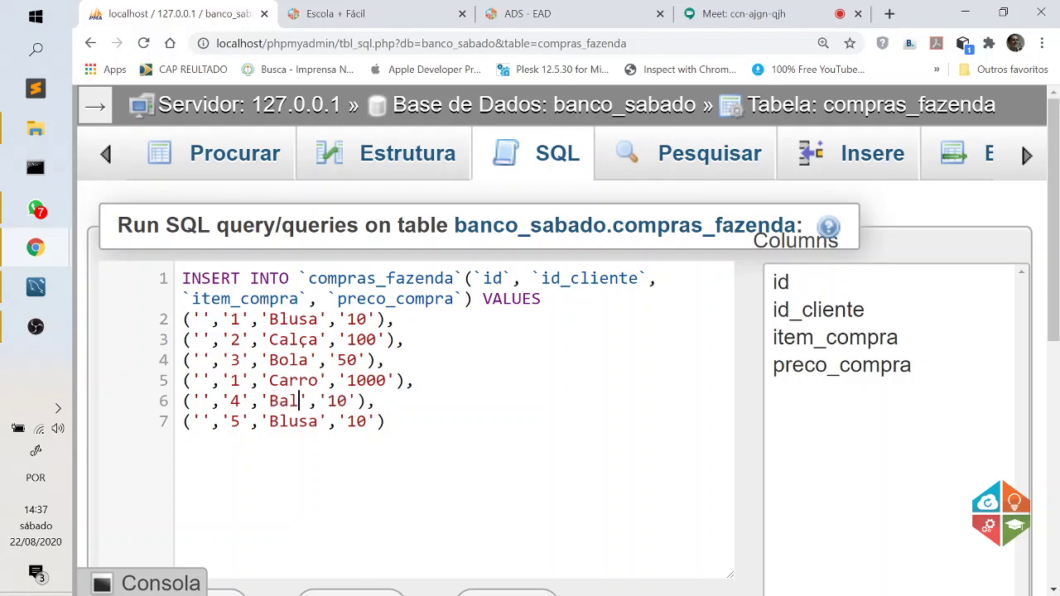
type("de")
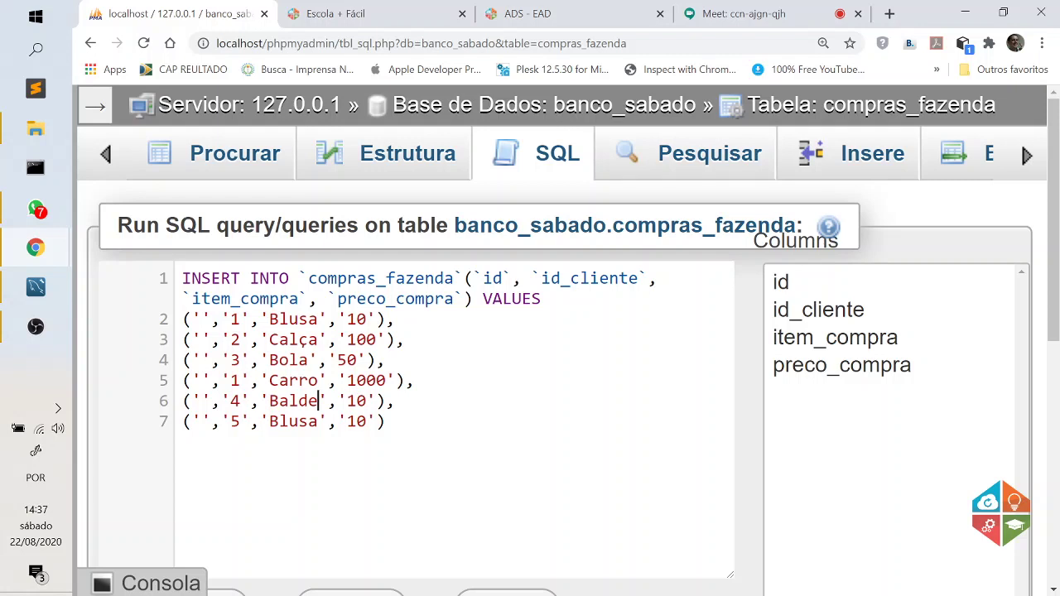
key("shift+Right")
type("5")
left_click(298, 422)
double_click(298, 421)
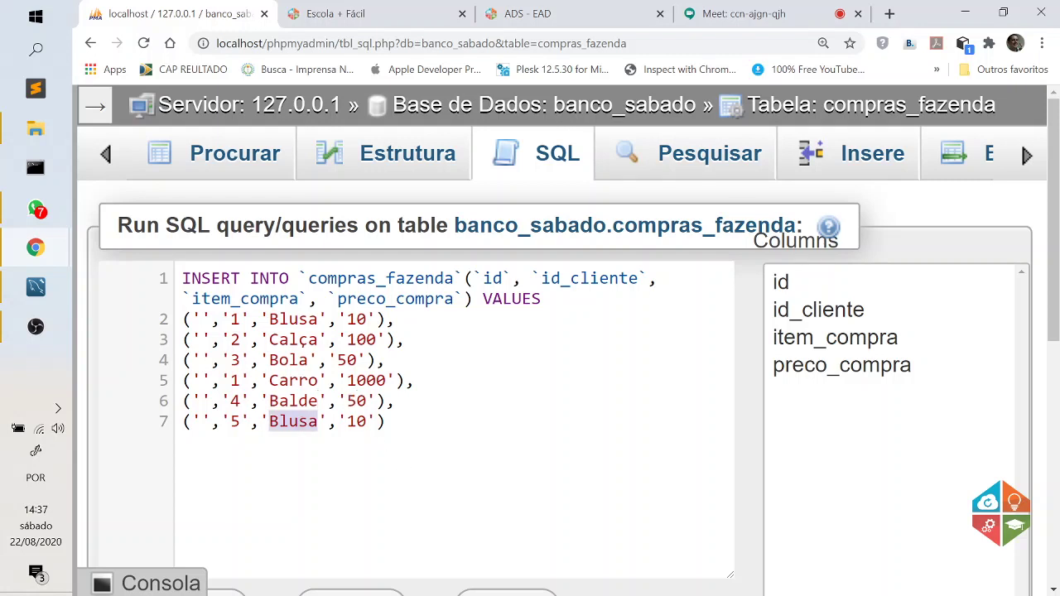
type("Cimento")
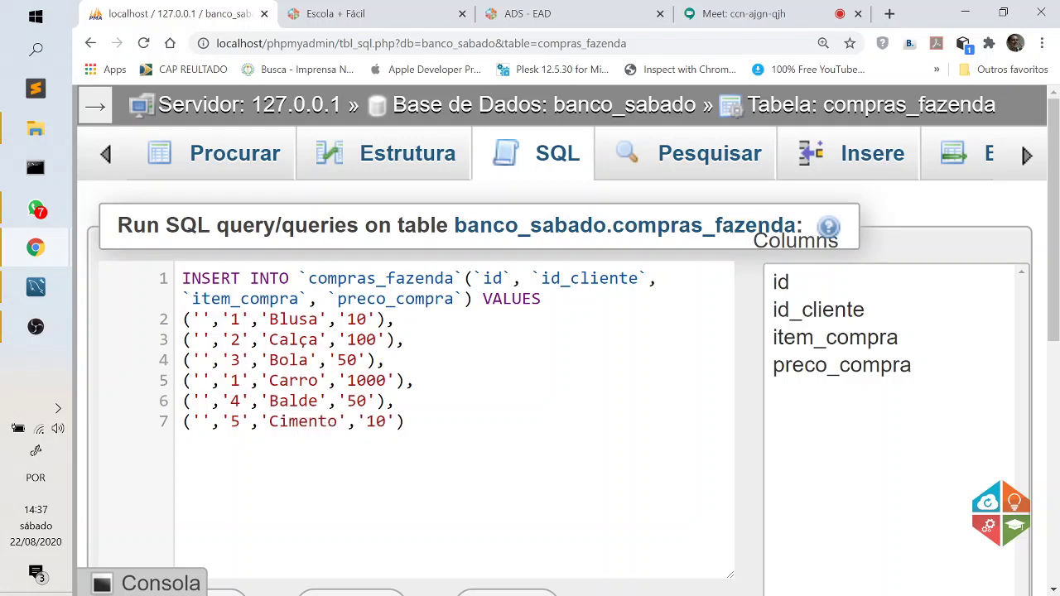
left_click_drag(378, 422, 367, 422)
type("7")
Execute the multi-row INSERT, adding the six purchase rows to compras_fazenda.
scroll(643, 500, "down", 3)
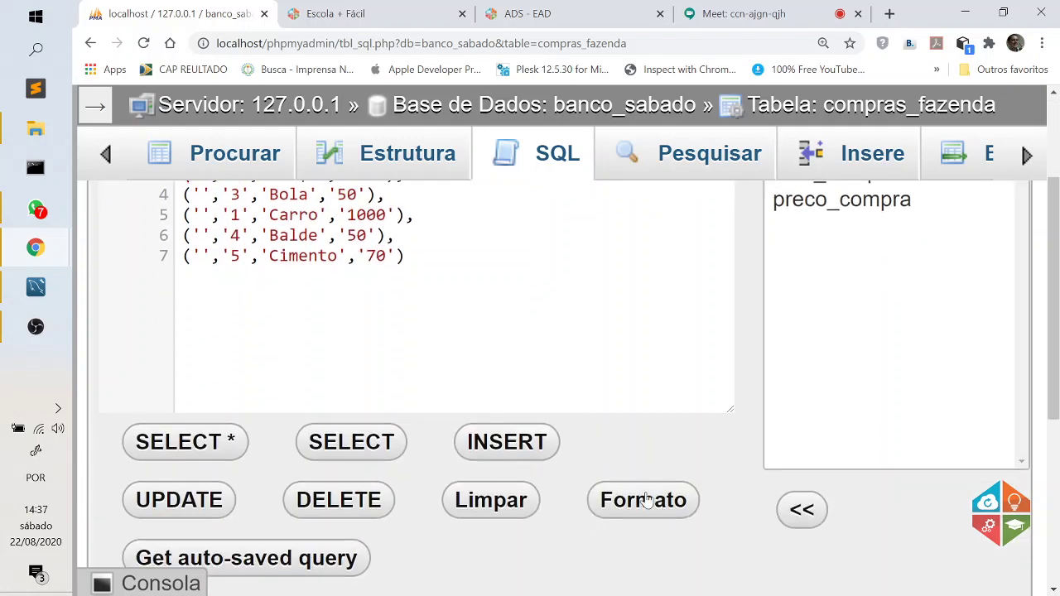
scroll(687, 418, "down", 3)
scroll(687, 418, "up", 6)
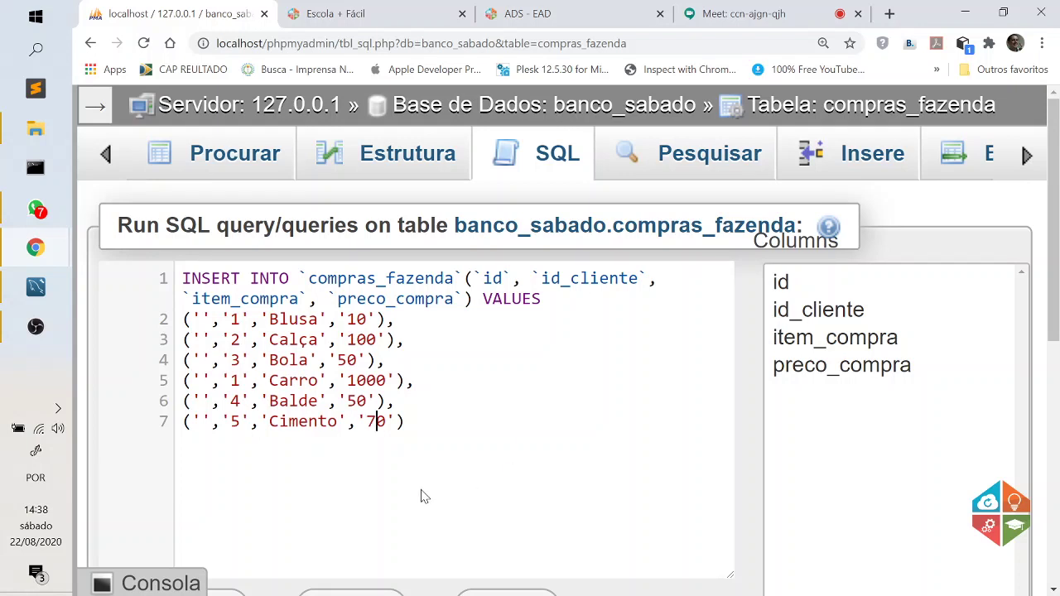
scroll(339, 444, "down", 1)
scroll(339, 444, "down", 5)
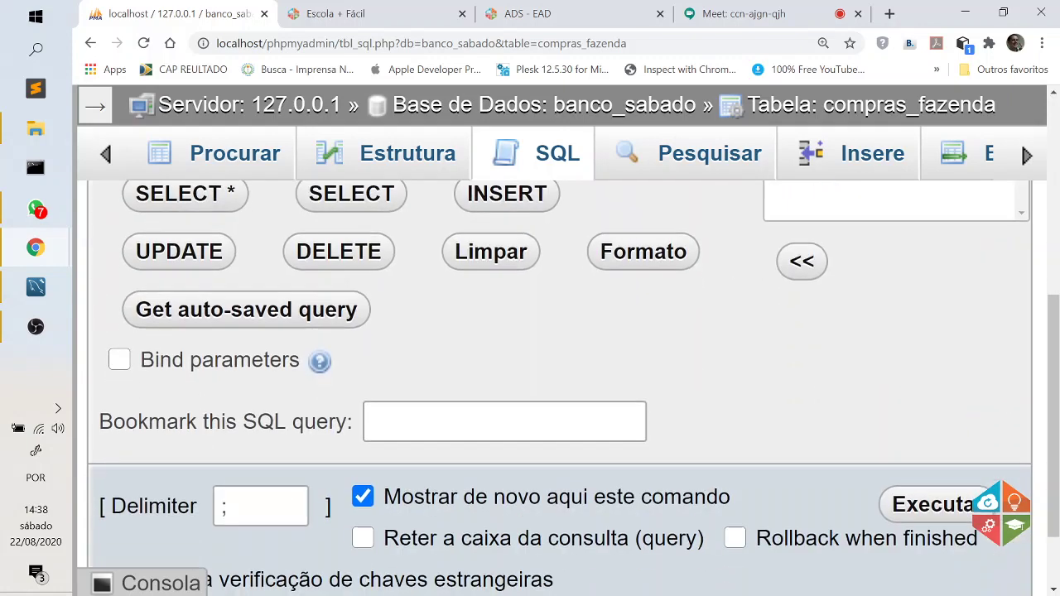
left_click(935, 507)
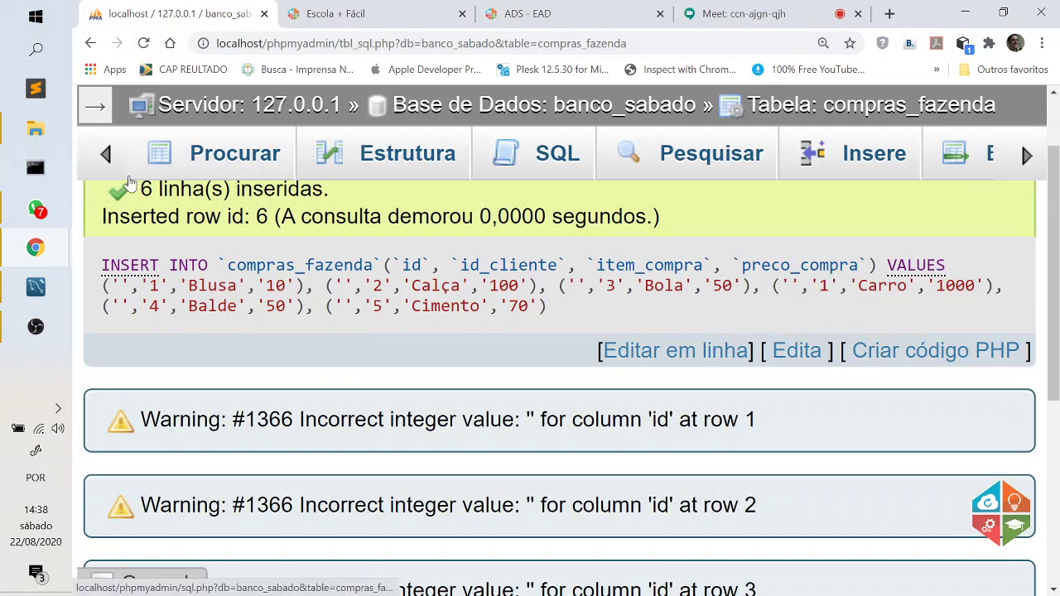
Zoom back out, show the navigation tree, and open clientes_fazenda's records.
key("ctrl+minus")
key("ctrl+minus")
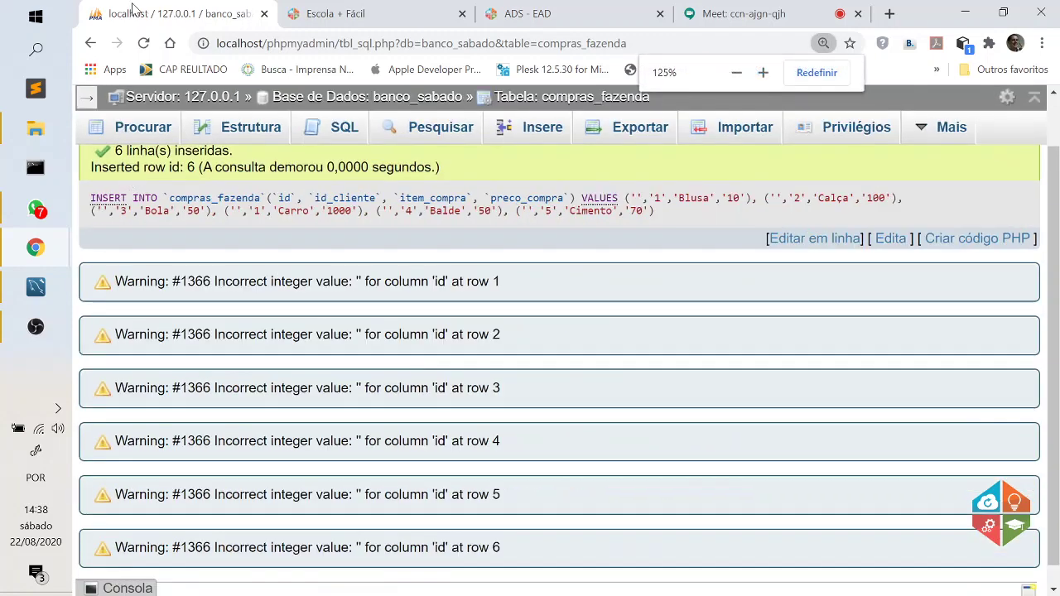
left_click(86, 101)
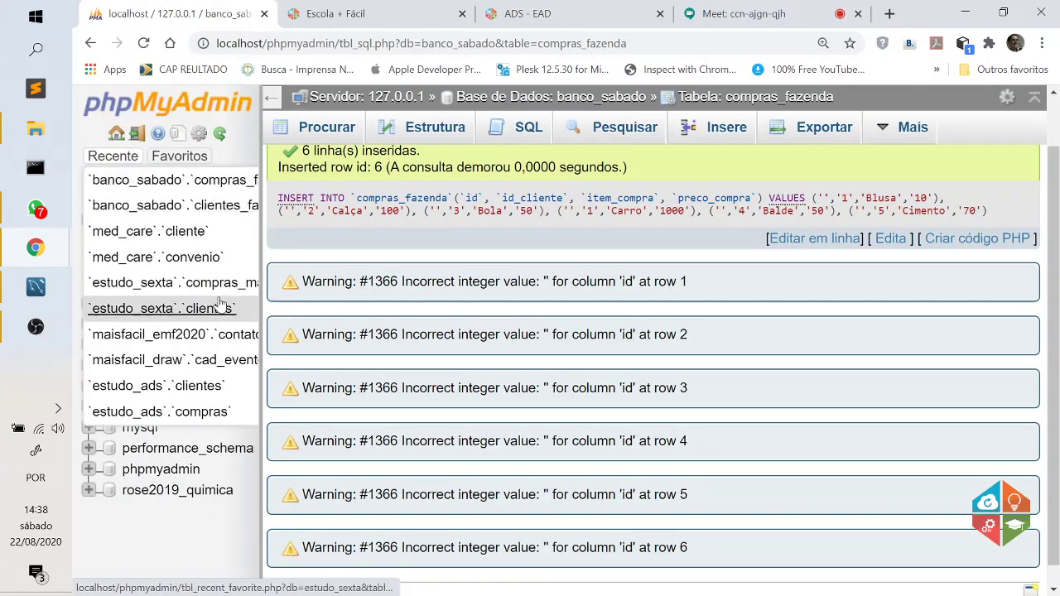
left_click(220, 263)
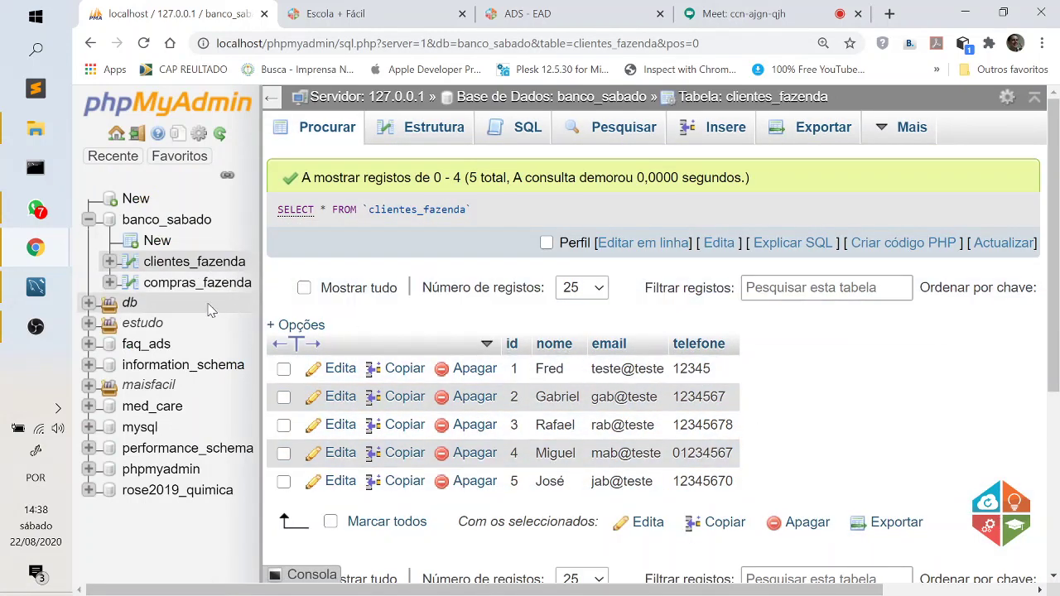
left_click(177, 284)
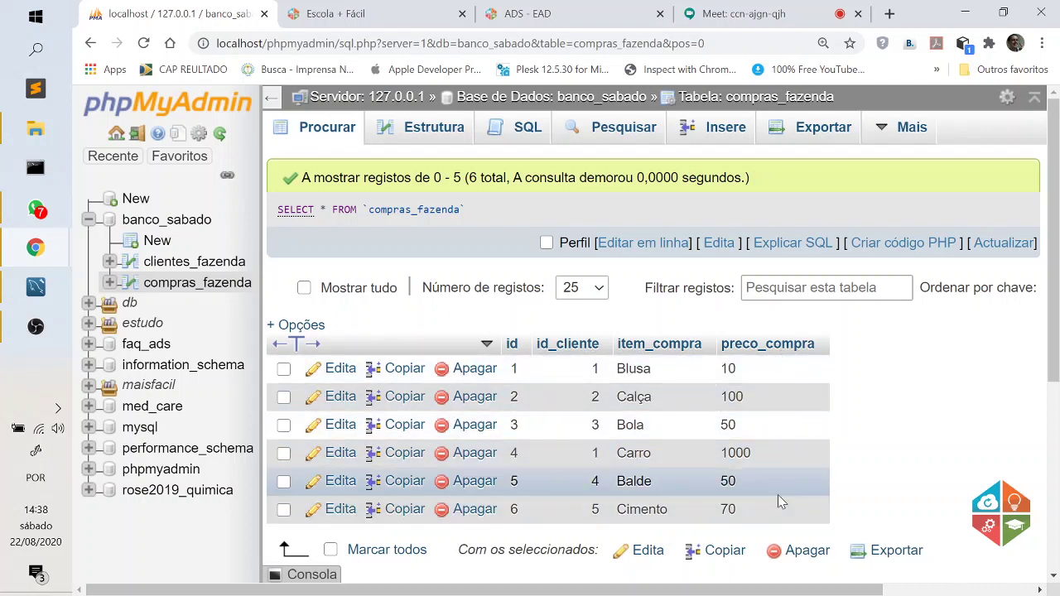
left_click(212, 267)
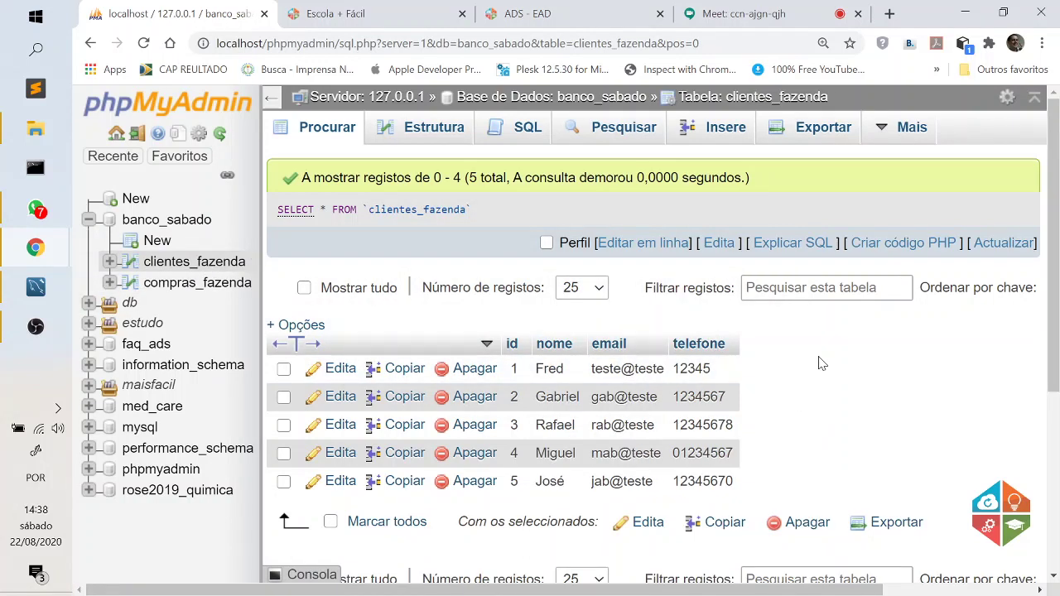
Admit the waiting participant into the Google Meet call, then return to the clientes_fazenda records.
key("ctrl+4")
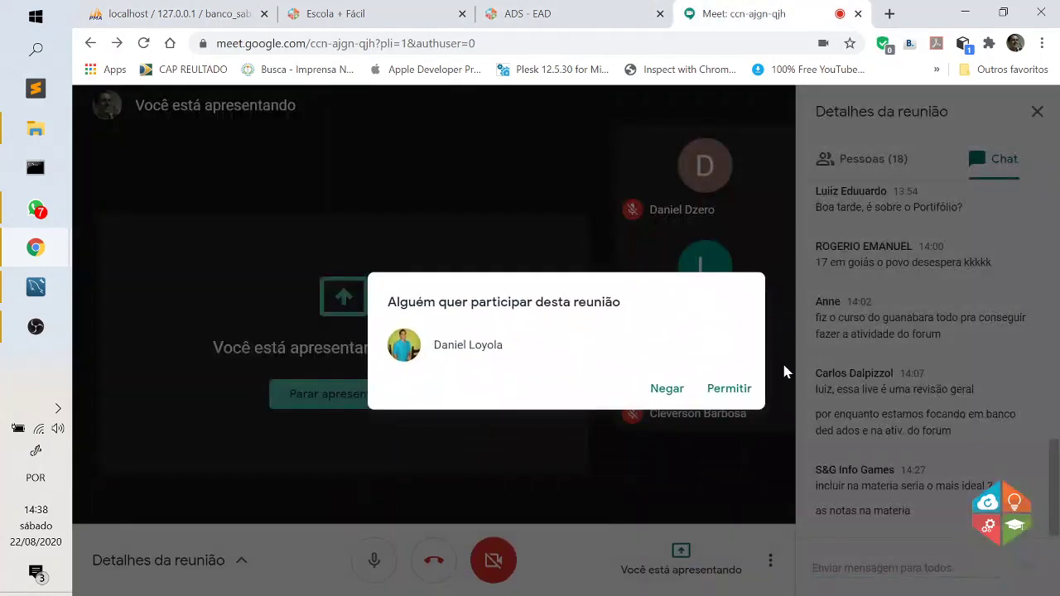
left_click(745, 392)
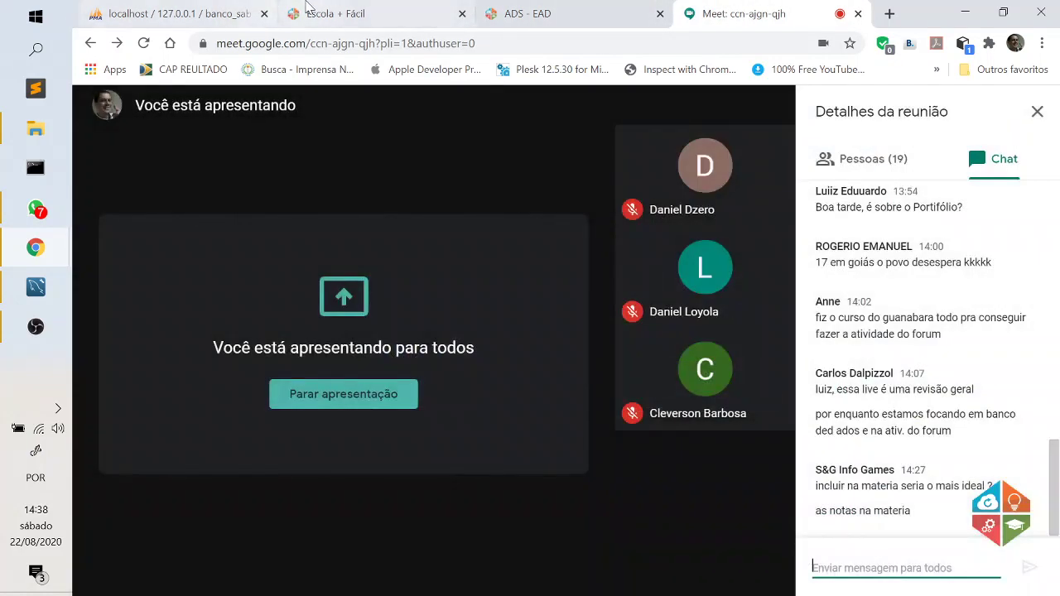
left_click(178, 13)
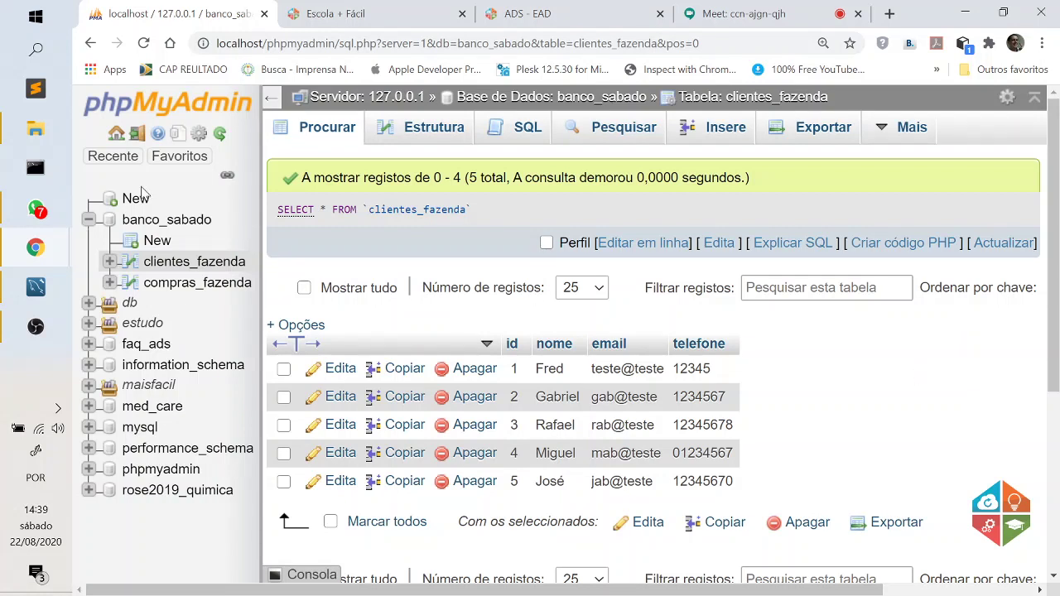
Browse the six compras_fazenda purchase rows, then switch to MySQL Workbench.
left_click(191, 285)
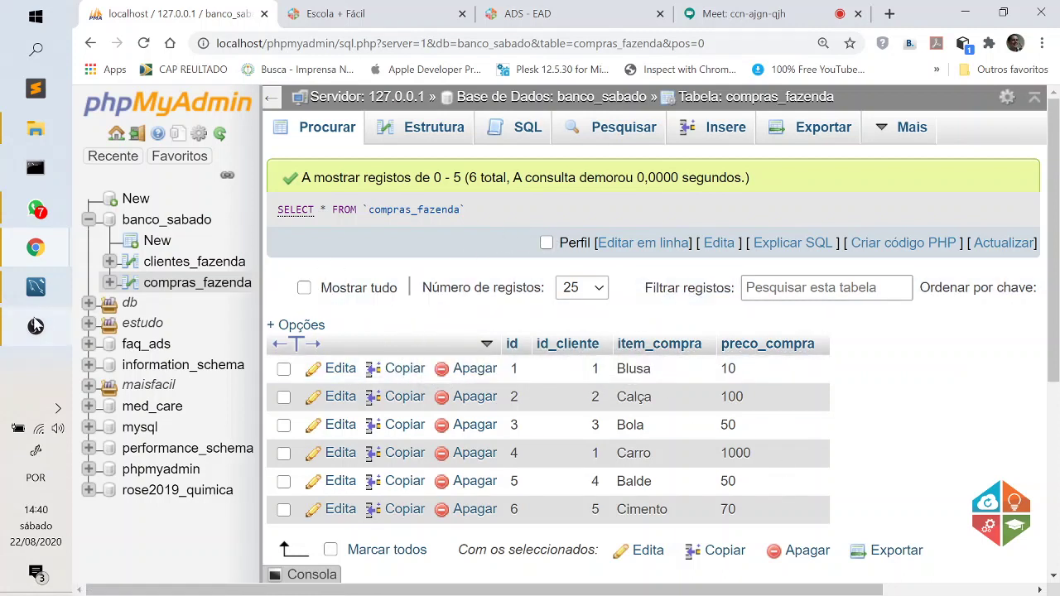
left_click(36, 286)
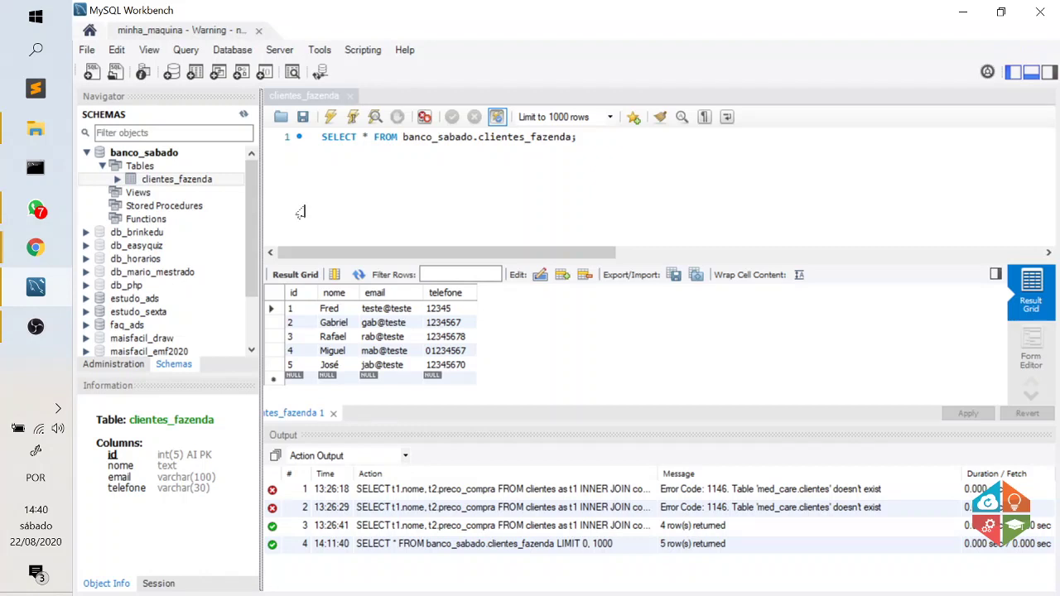
Collapse banco_sabado and replace the old SELECT * query line with a fresh 'select'.
double_click(157, 155)
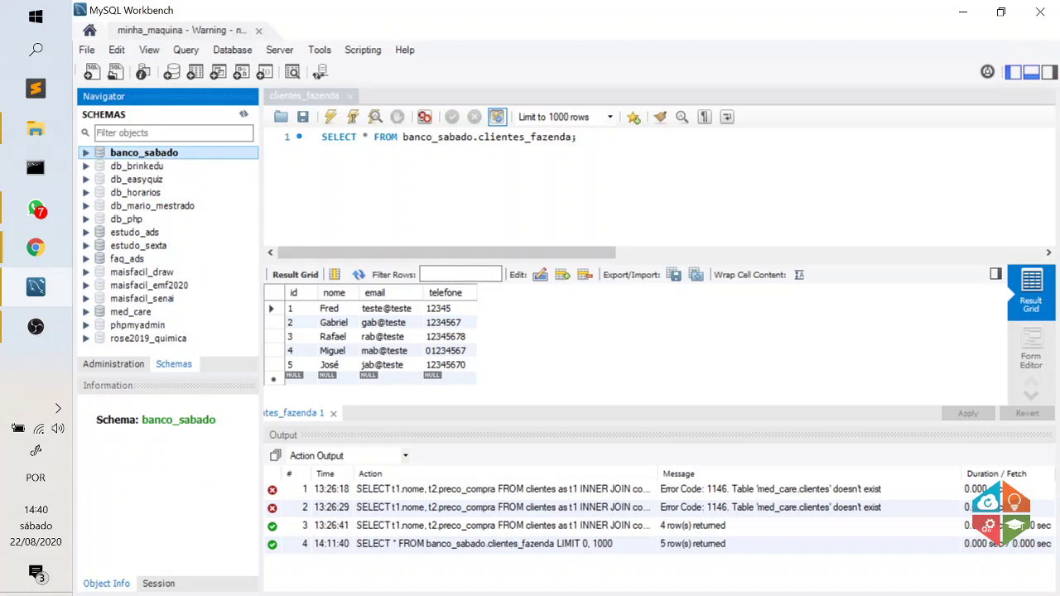
left_click_drag(579, 137, 322, 138)
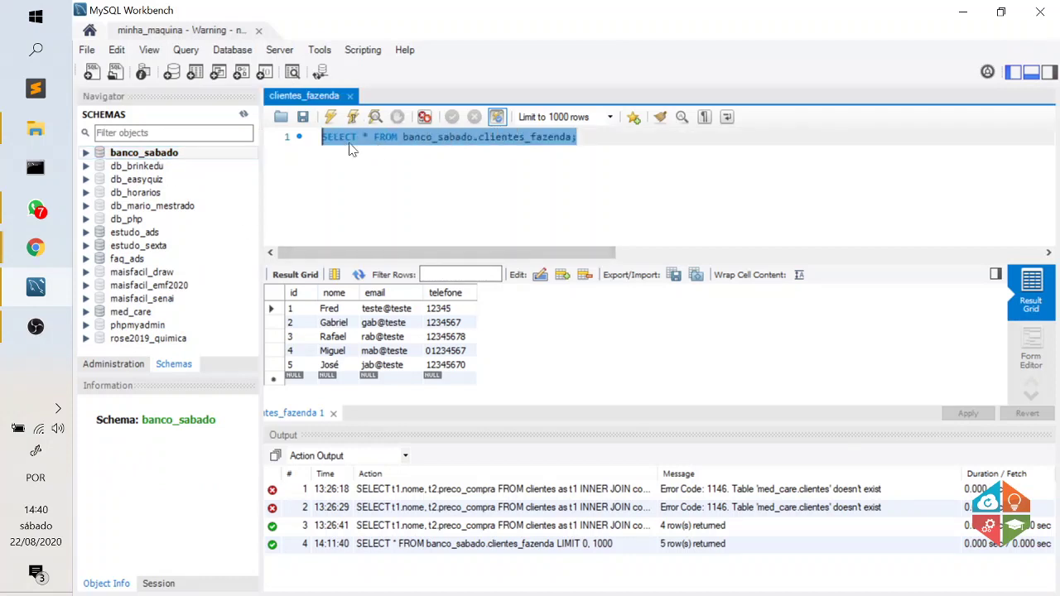
type("SE")
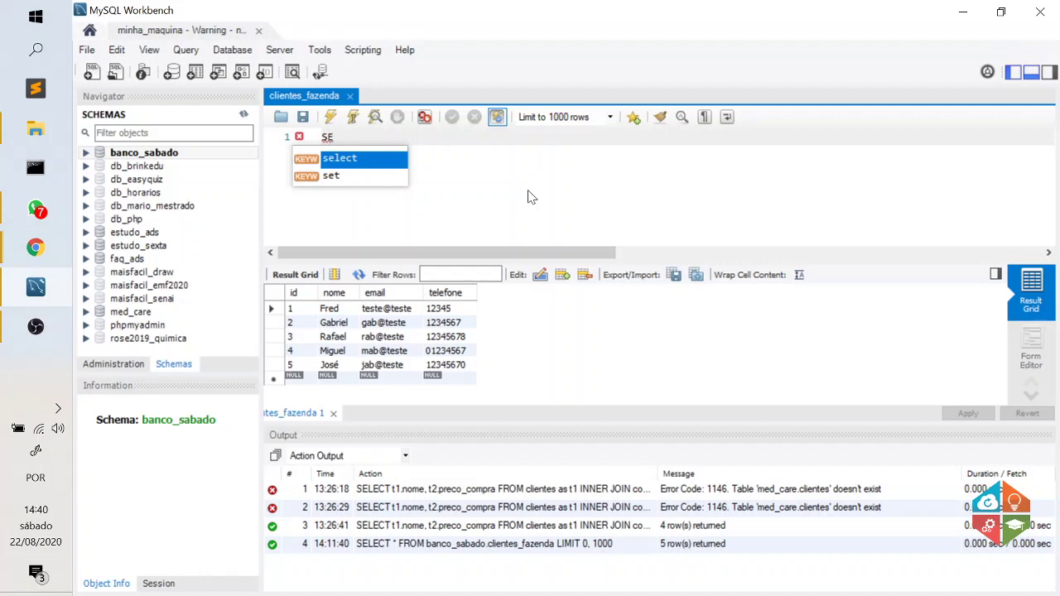
key("Return")
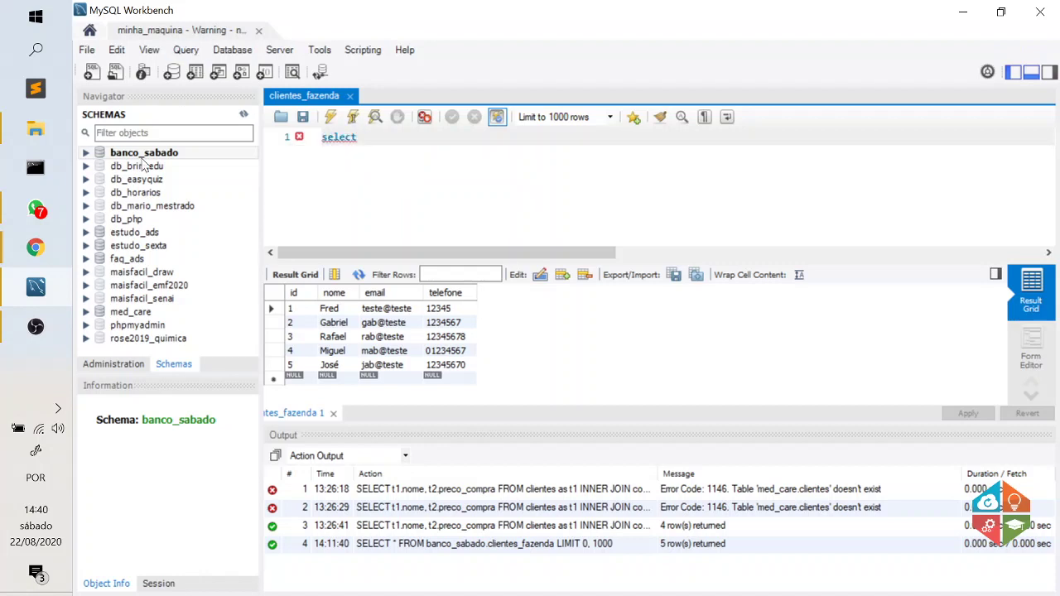
Open compras_fazenda's SQL tab with the navigation panel hidden and the page enlarged.
mouse_move(36, 247)
left_click(189, 253)
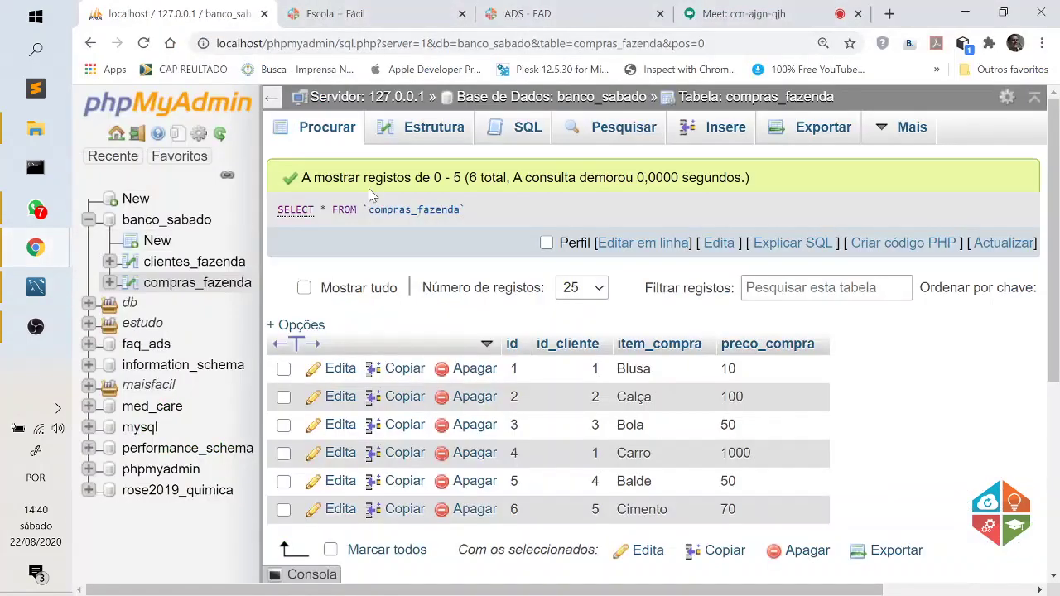
left_click(527, 137)
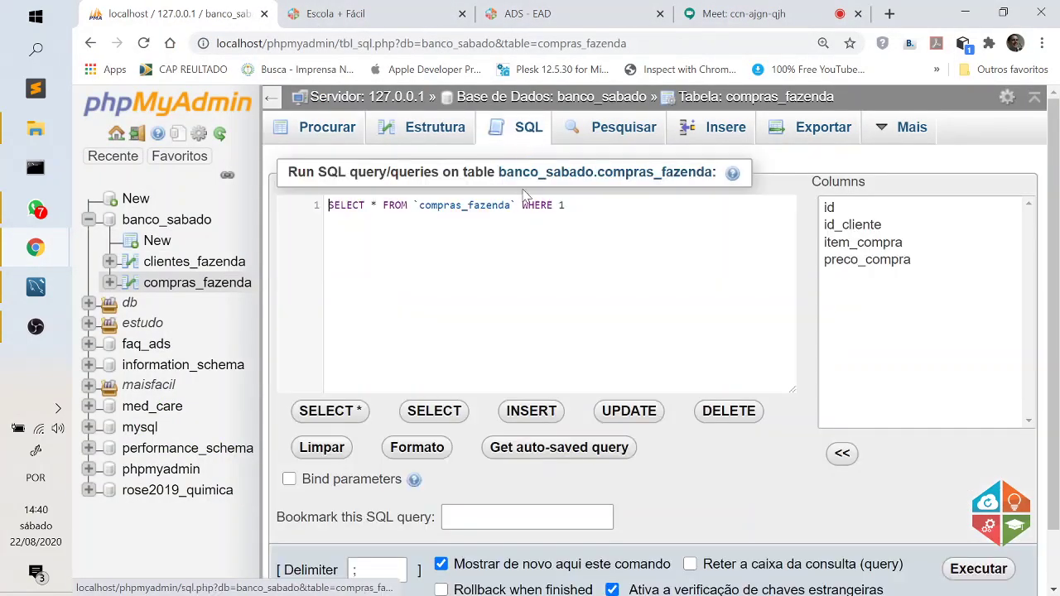
left_click(270, 101)
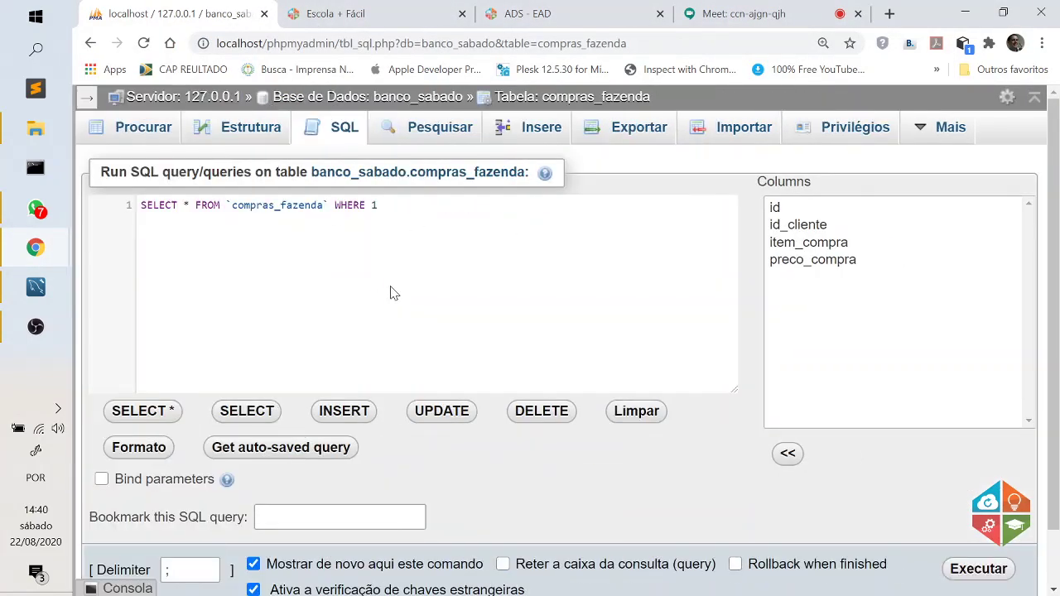
key("ctrl+plus")
key("ctrl+plus")
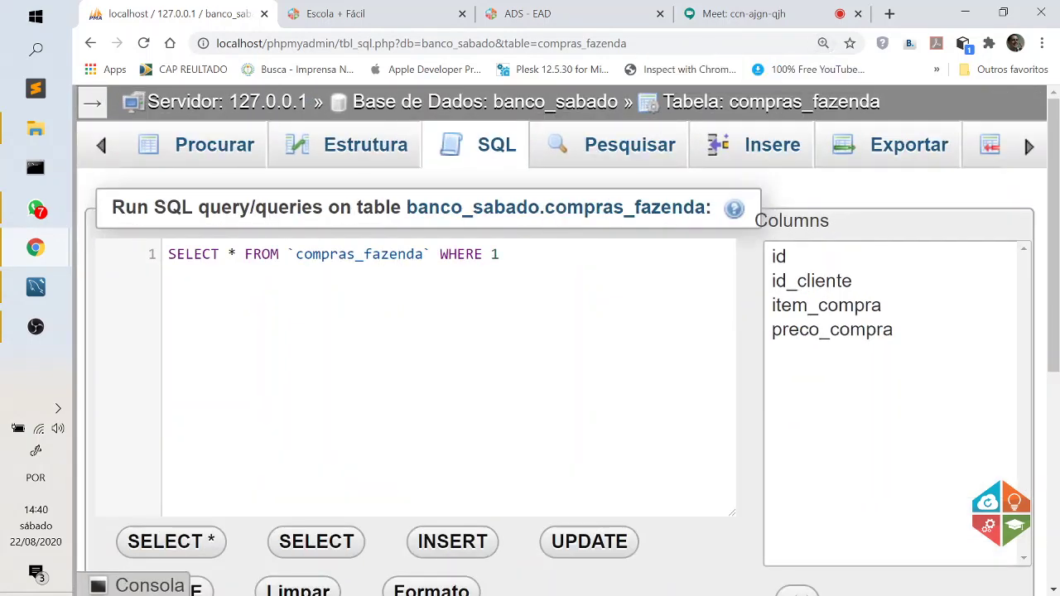
Rewrite the query as SELECT t1.nome, t2.item_compra and start a new line.
left_click_drag(478, 269, 228, 273)
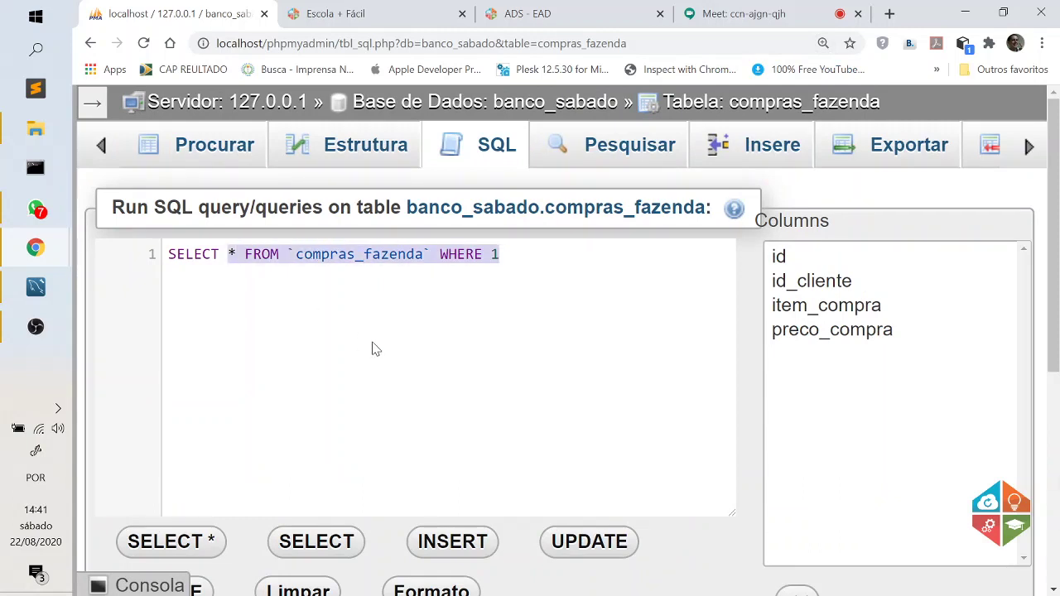
type("t1")
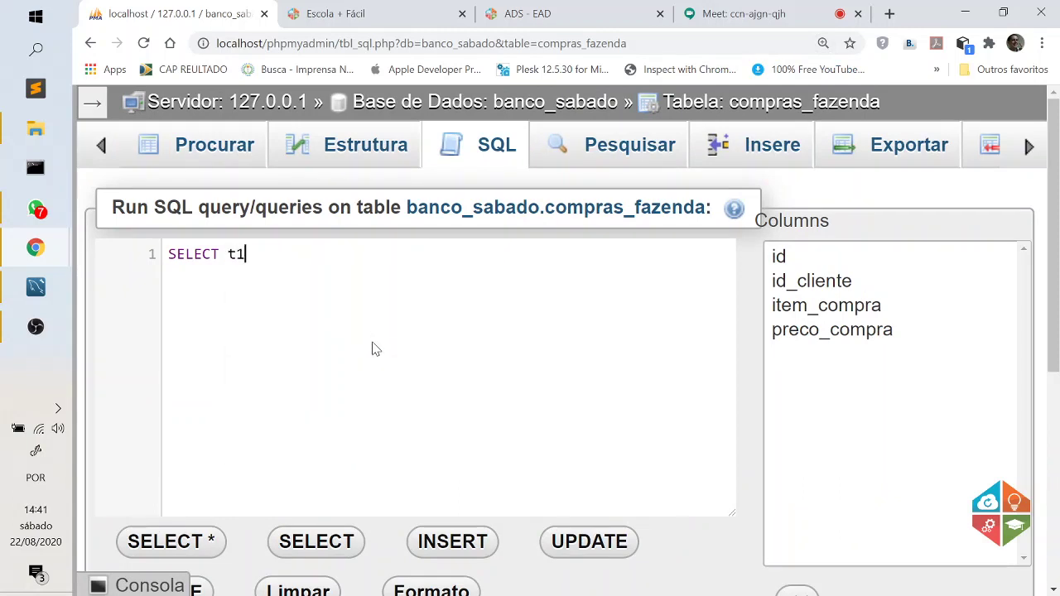
type(".")
type("nome, t2")
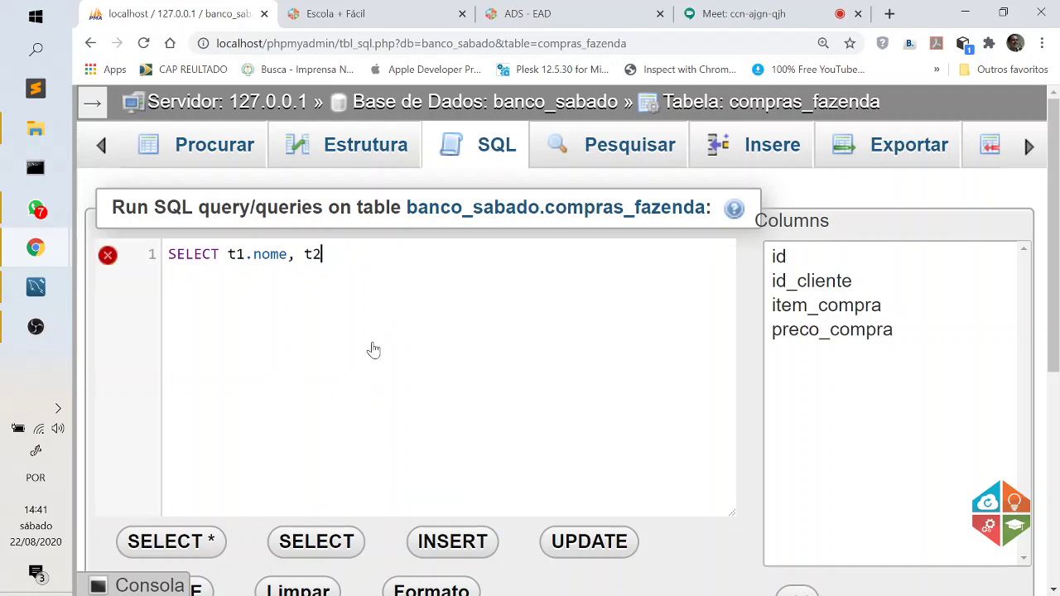
type(".ite")
left_click(797, 308)
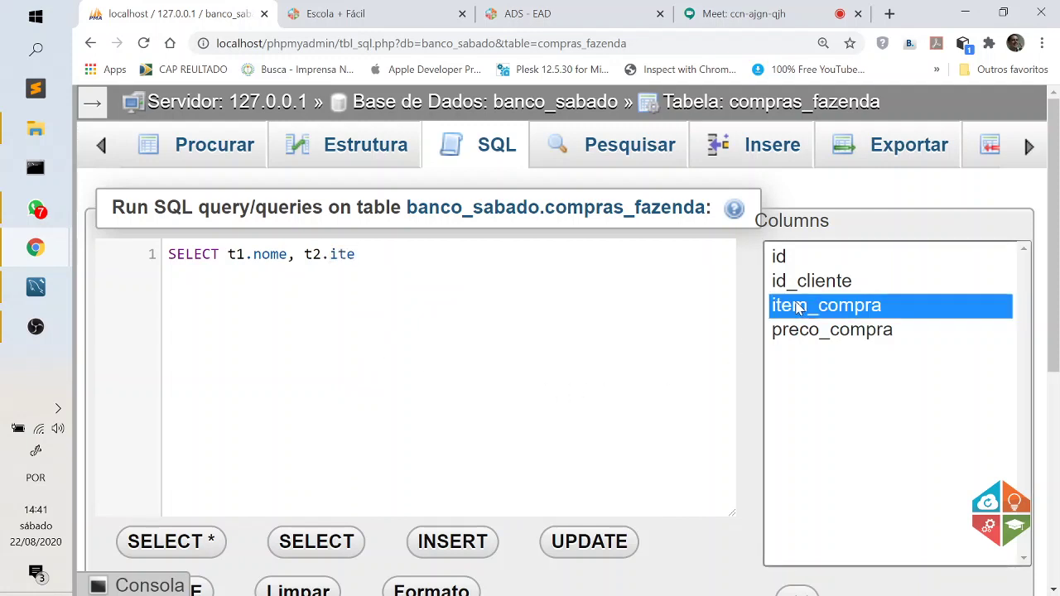
double_click(797, 308)
left_click(365, 254)
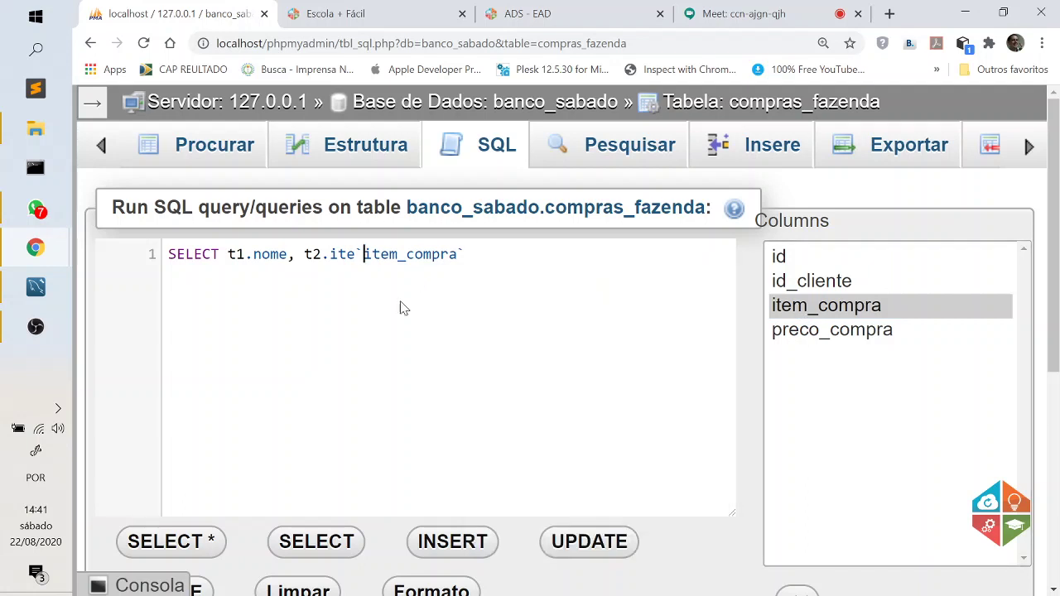
key("BackSpace")
key("BackSpace")
key("BackSpace")
key("BackSpace")
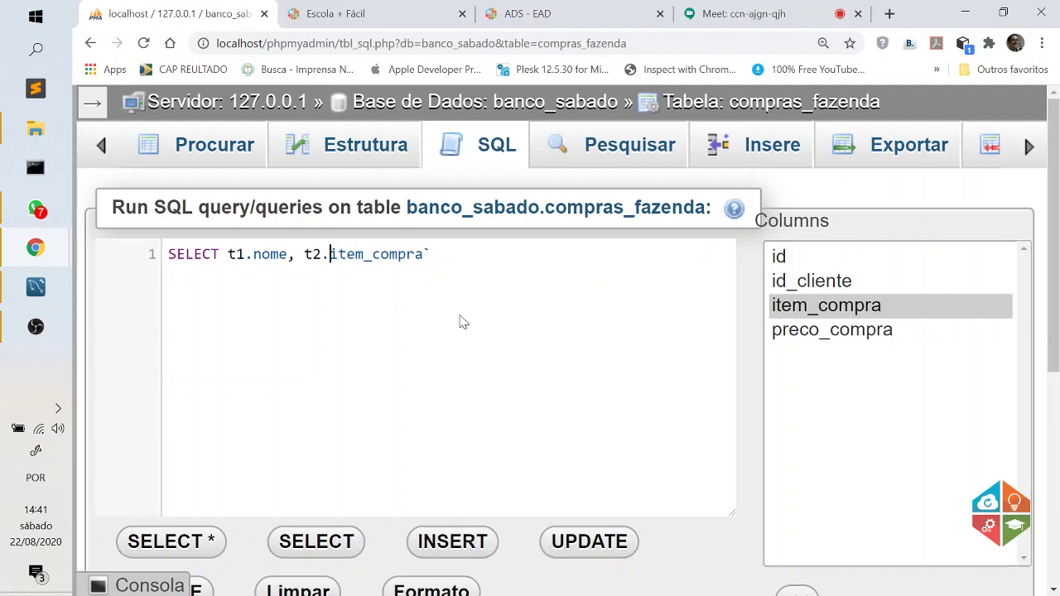
key("Right")
key("Right")
key("Right")
key("Right")
key("Right")
key("Right")
key("Right")
key("Right")
key("Right")
key("Right")
key("Right")
key("Delete")
key("Return")
Add FROM clientes_fazenda as t1, then begin the next line with INNER JOIN.
type("FROM")
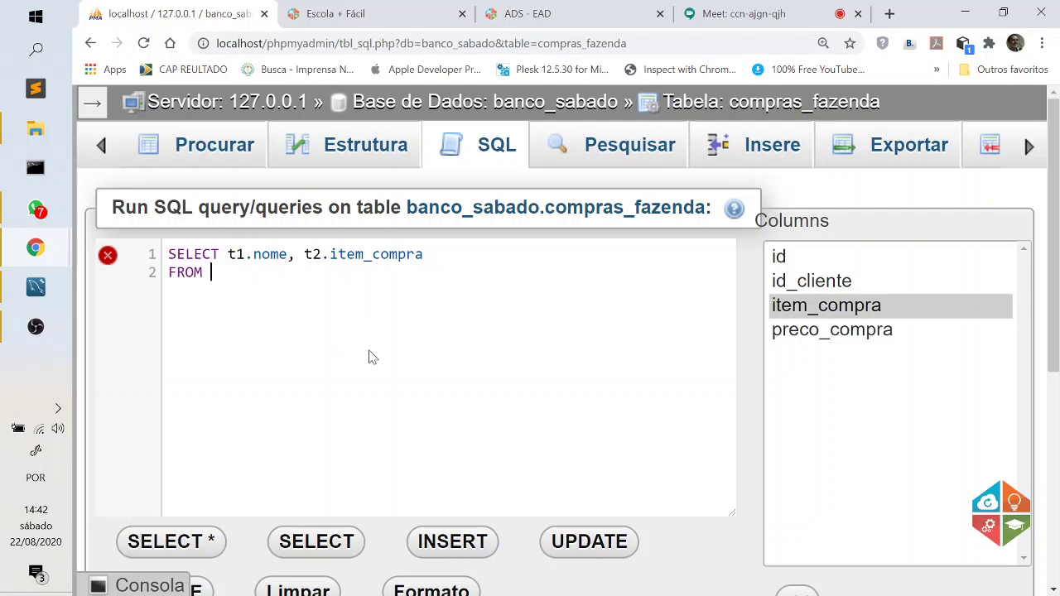
type("cl")
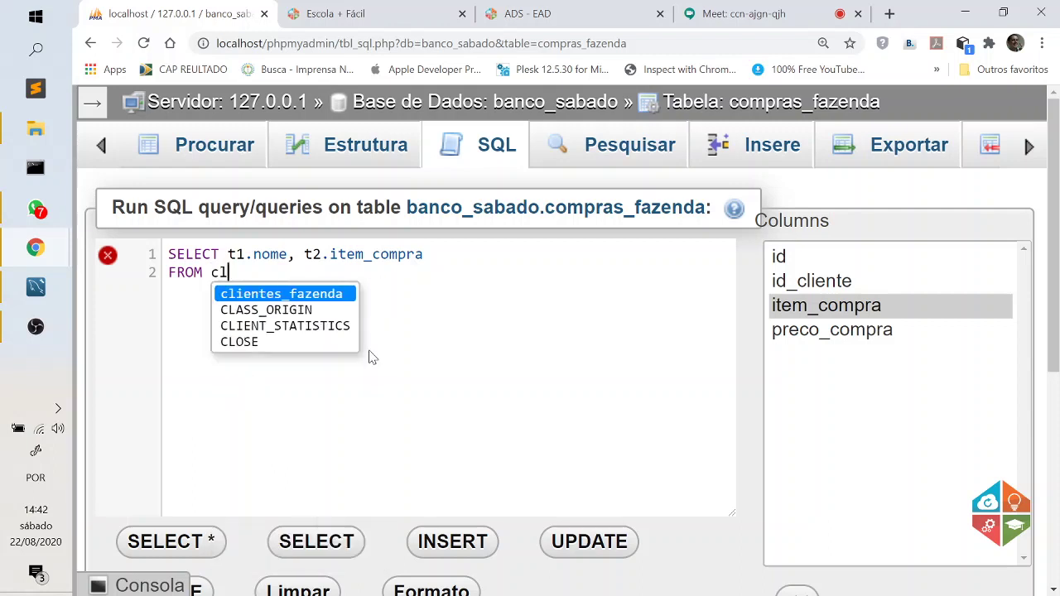
key("Return")
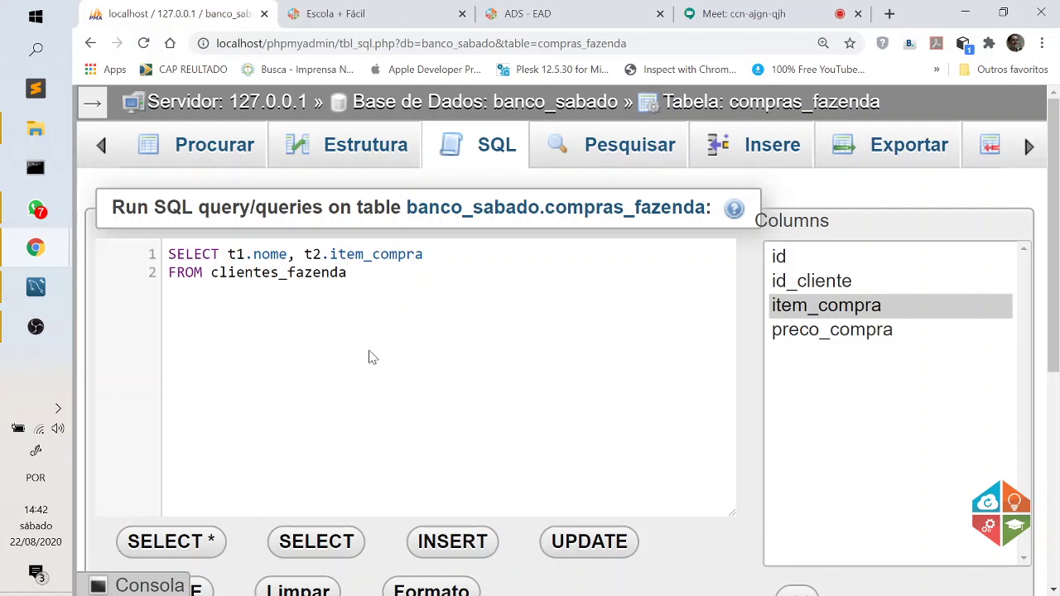
type("as t1")
double_click(236, 254)
left_click_drag(398, 273, 381, 273)
left_click(399, 273)
key("Return")
type("INNER JOI")
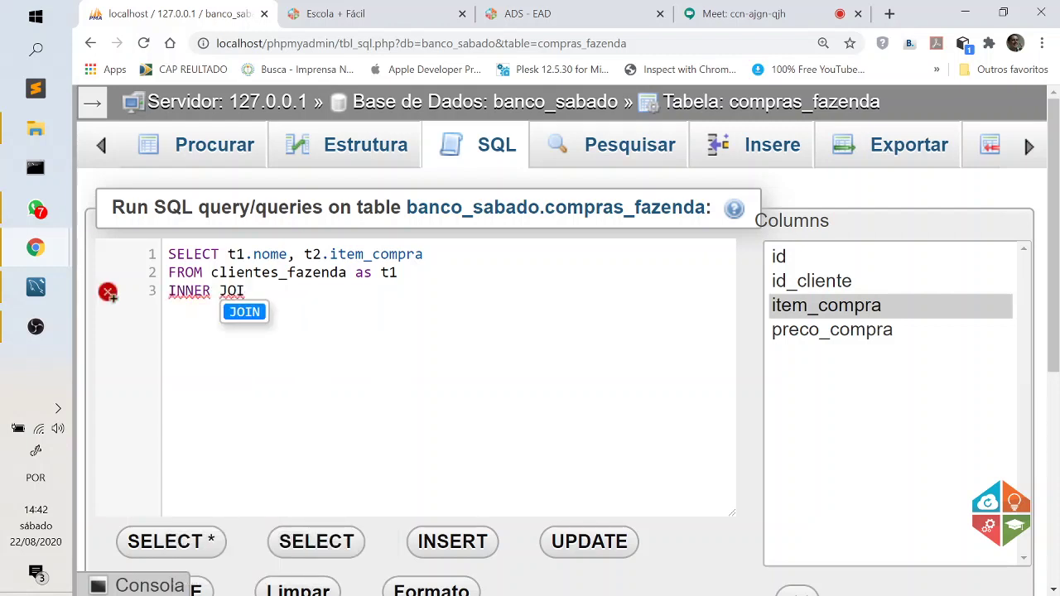
type("N")
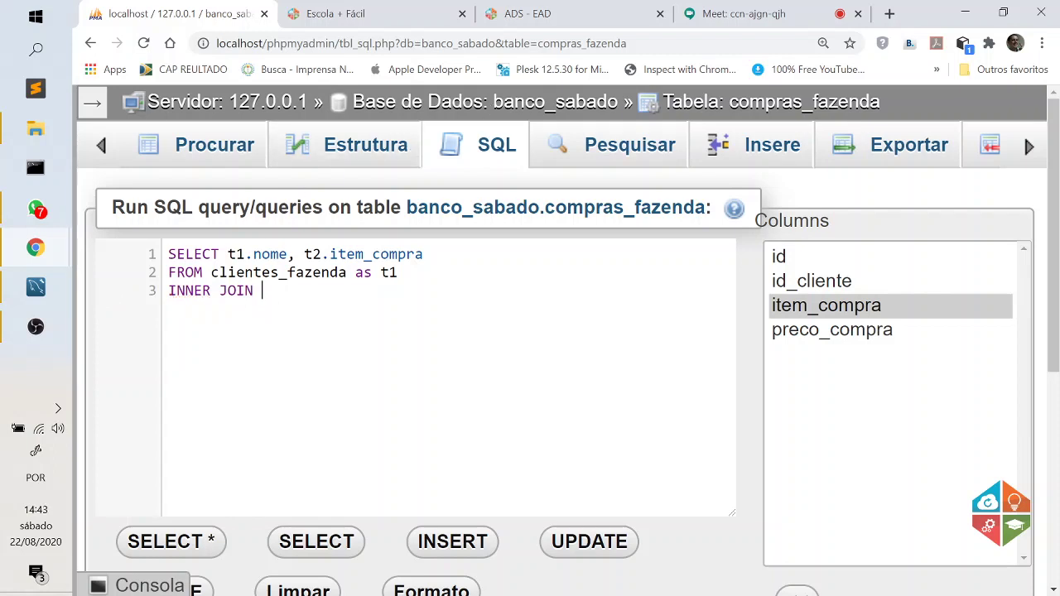
Complete the join line as INNER JOIN compras_fazenda as t2 and open a new line.
left_click_drag(210, 272, 321, 272)
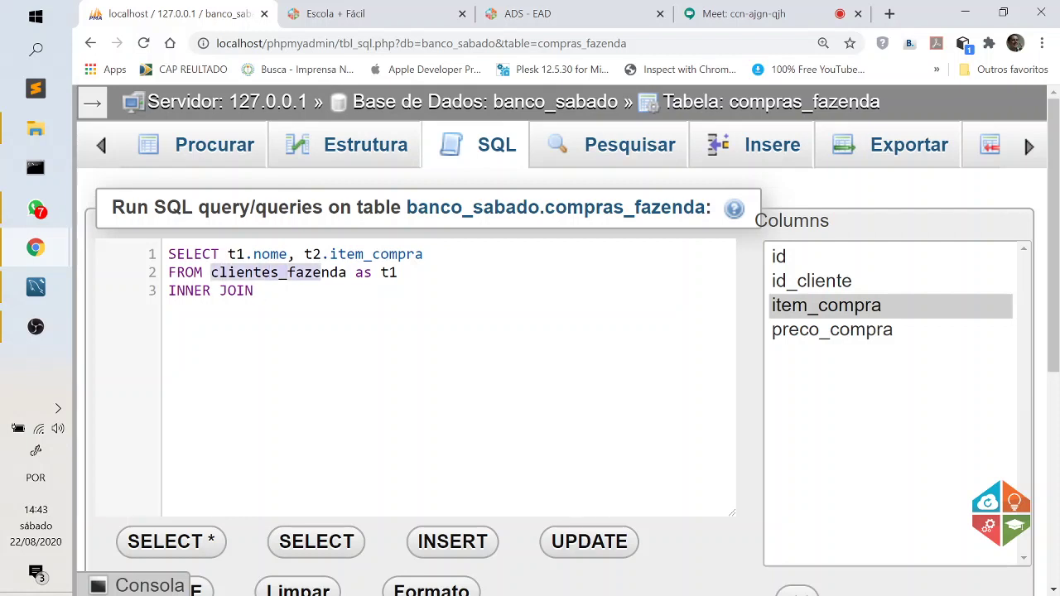
left_click(262, 291)
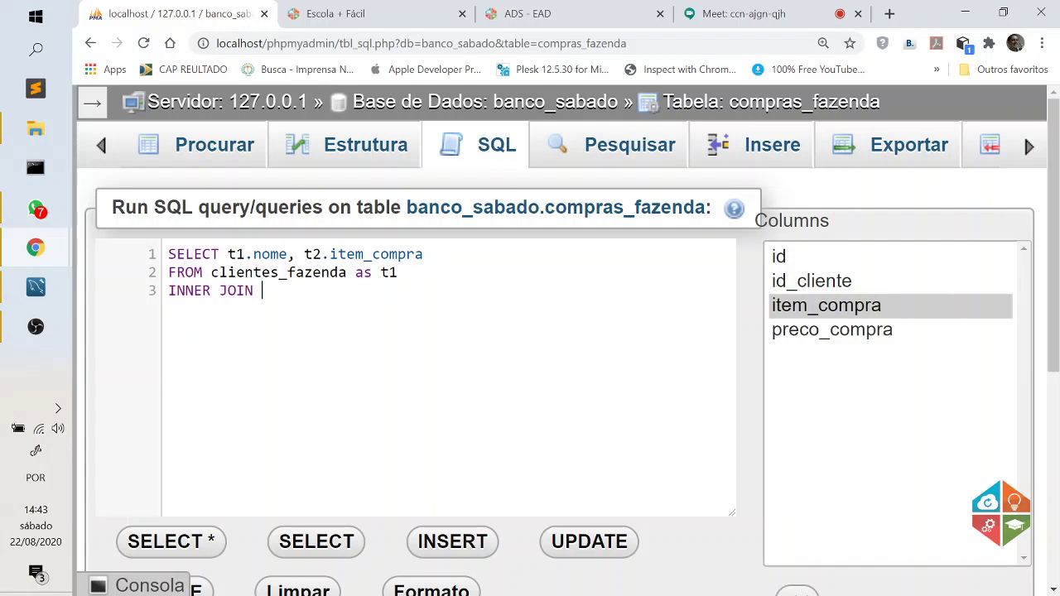
type("C")
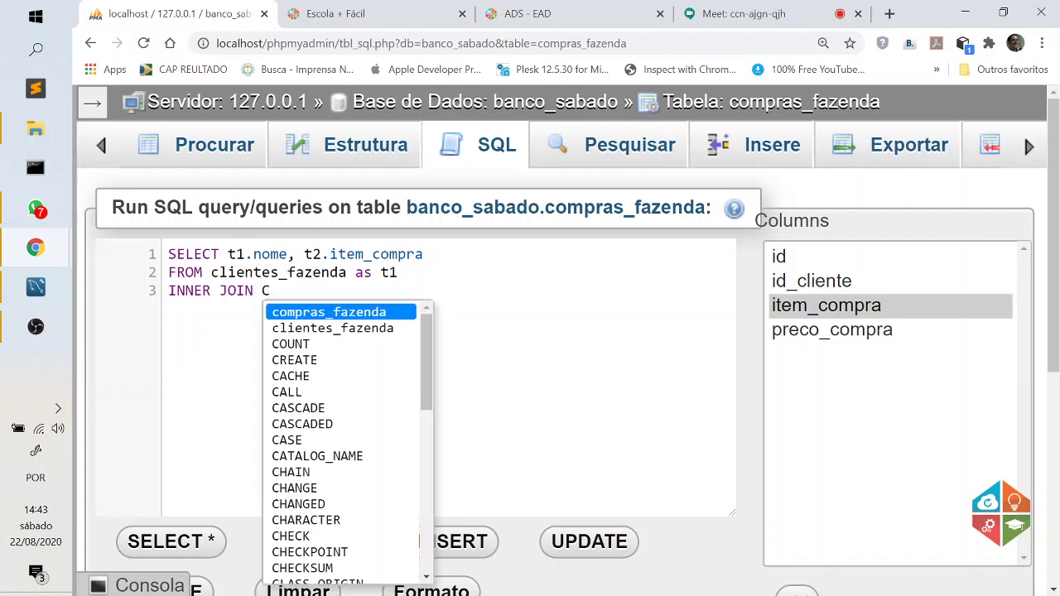
left_click(359, 313)
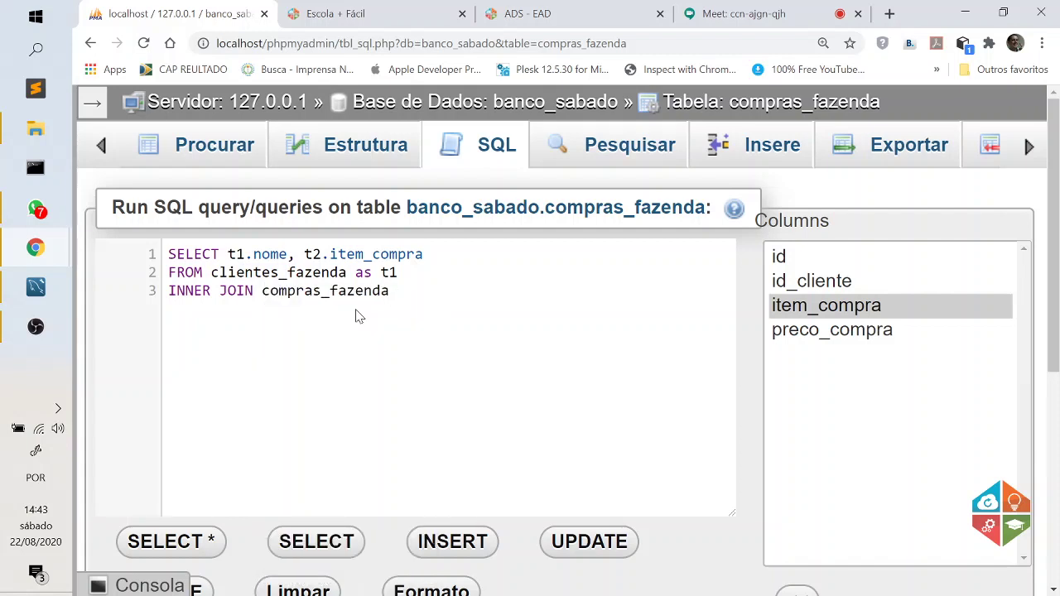
type("as")
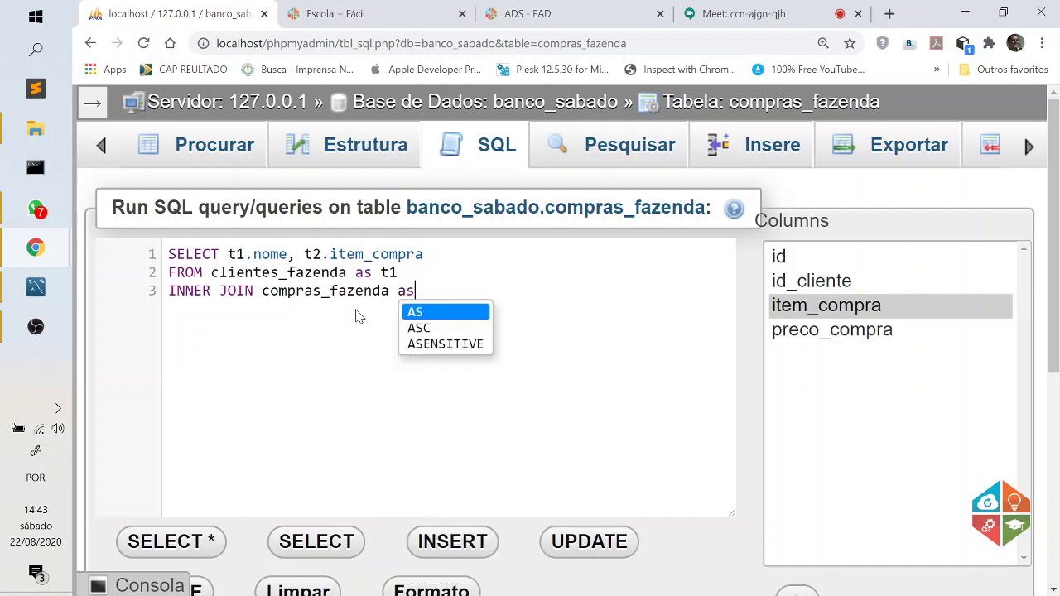
type(" t2")
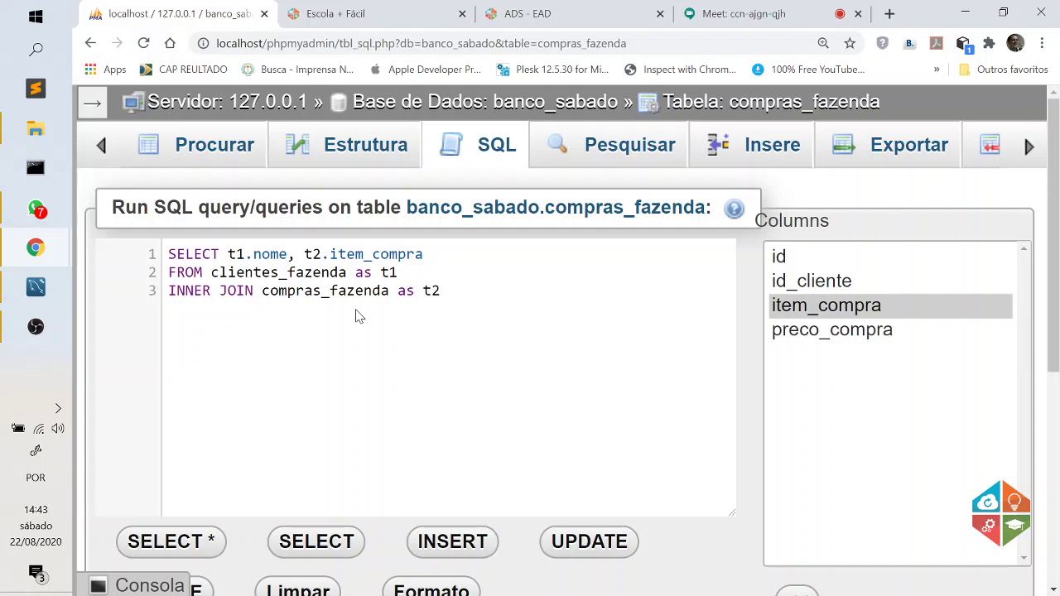
double_click(365, 273)
left_click(441, 291)
key("Return")
Type ON, then highlight the selected columns and both joined table names to explain them.
type("ON")
left_click_drag(423, 254, 270, 255)
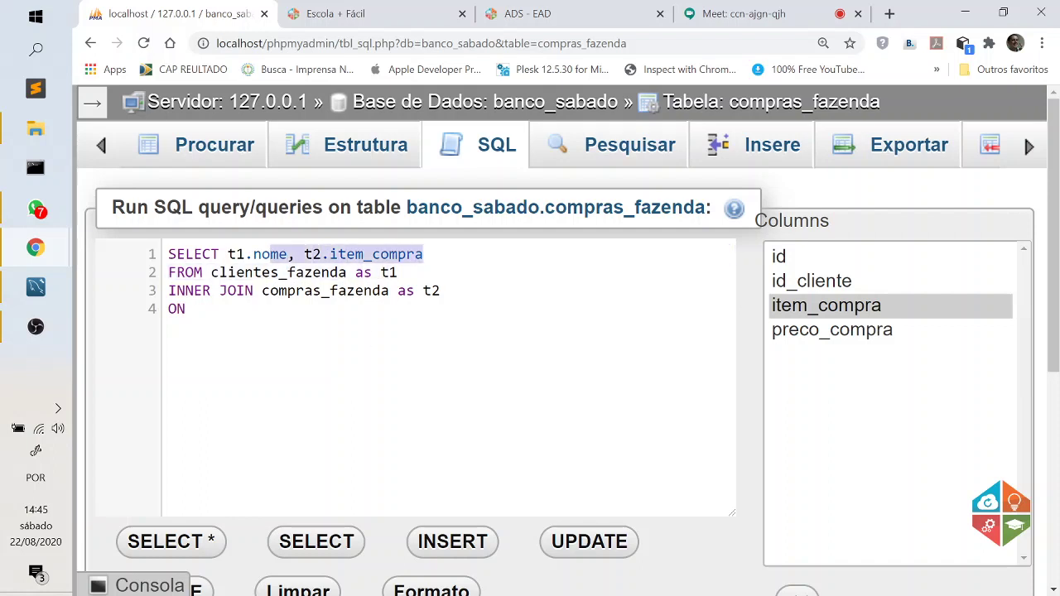
left_click_drag(202, 272, 330, 273)
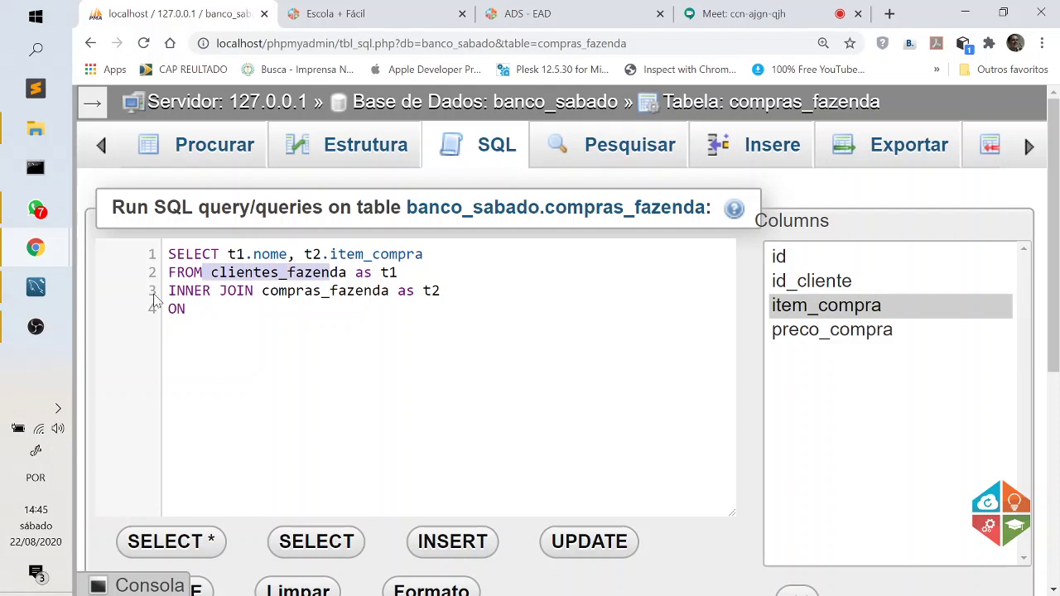
left_click_drag(261, 291, 390, 291)
left_click(195, 309)
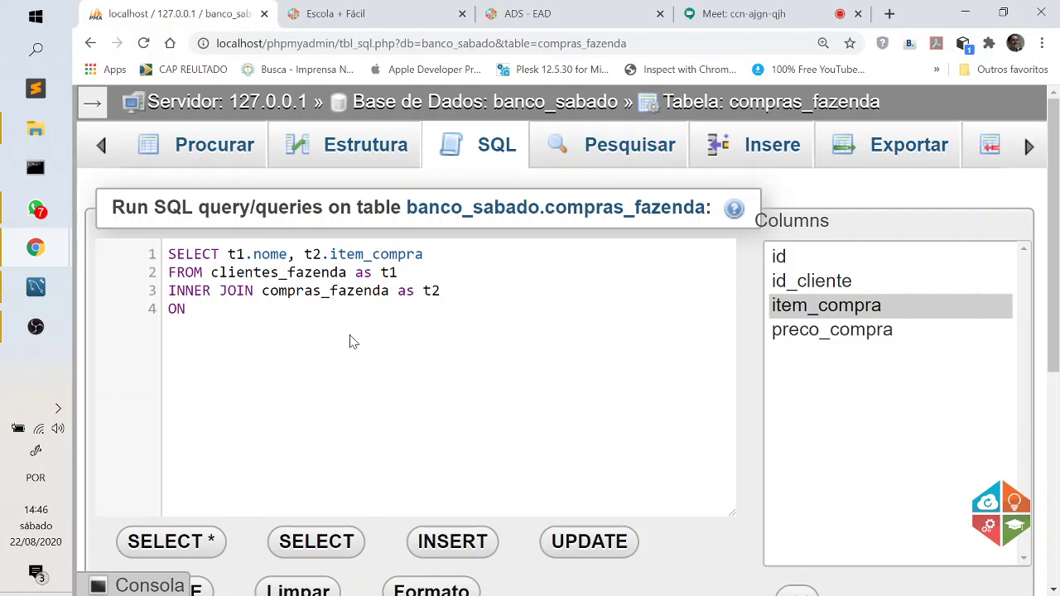
Finish the join condition as ON t1.id = t2.id_cliente.
type("t1.id")
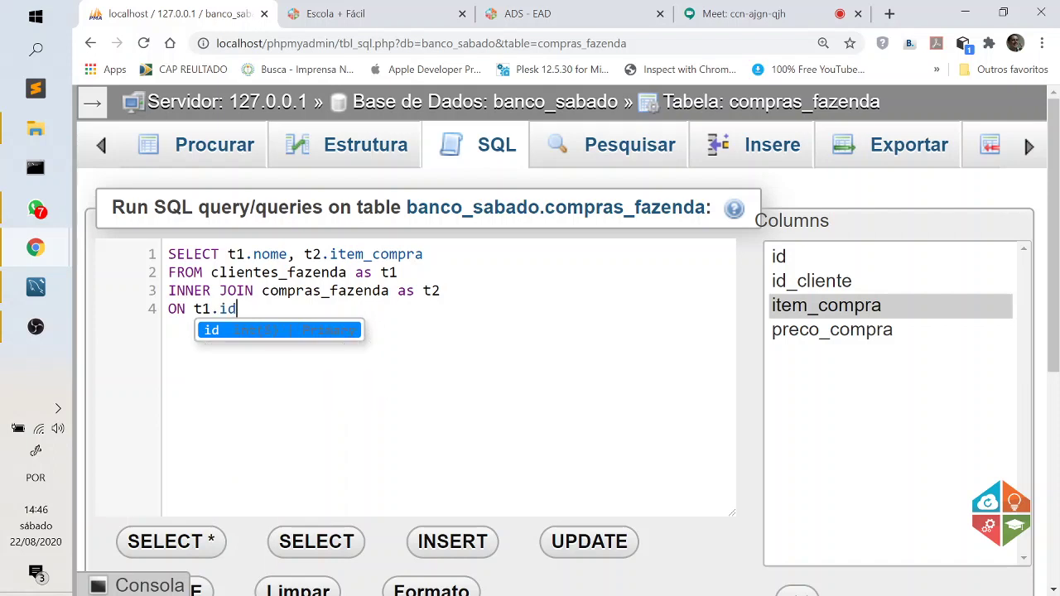
left_click_drag(346, 272, 226, 272)
left_click(238, 309)
type("==")
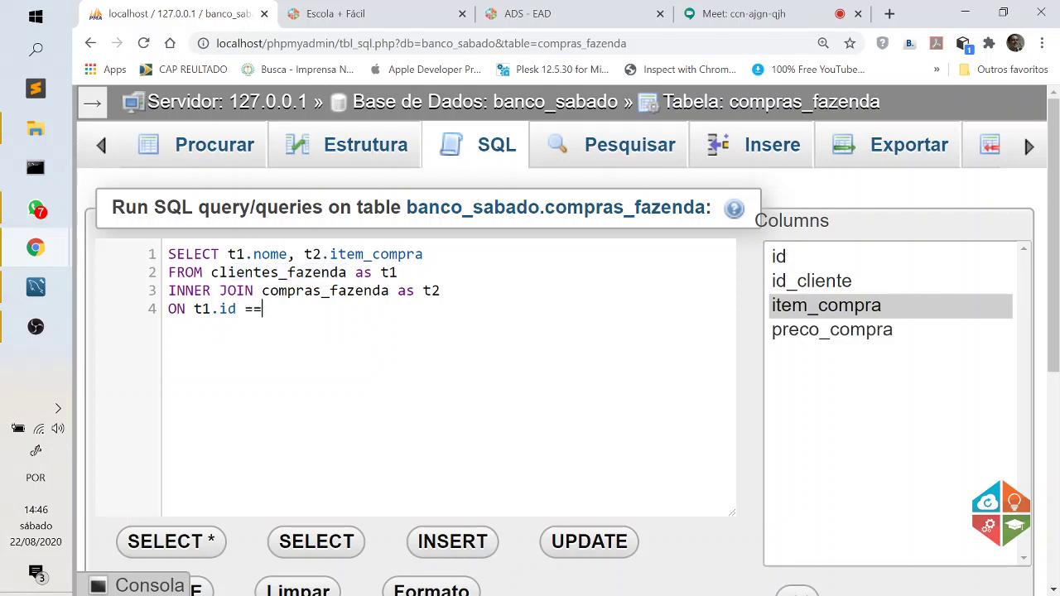
key("BackSpace")
type("t2.")
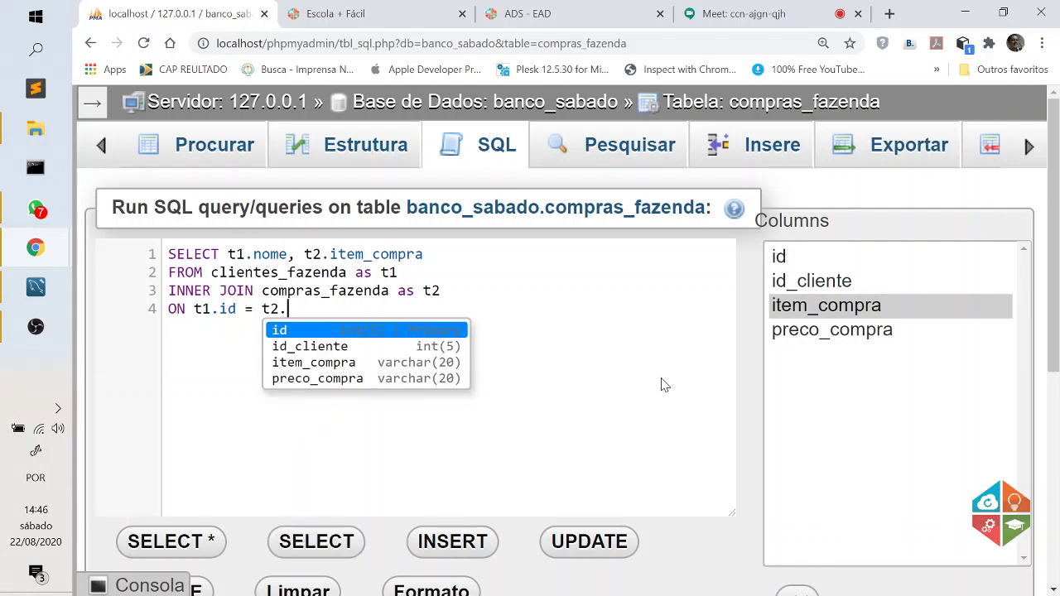
left_click(336, 348)
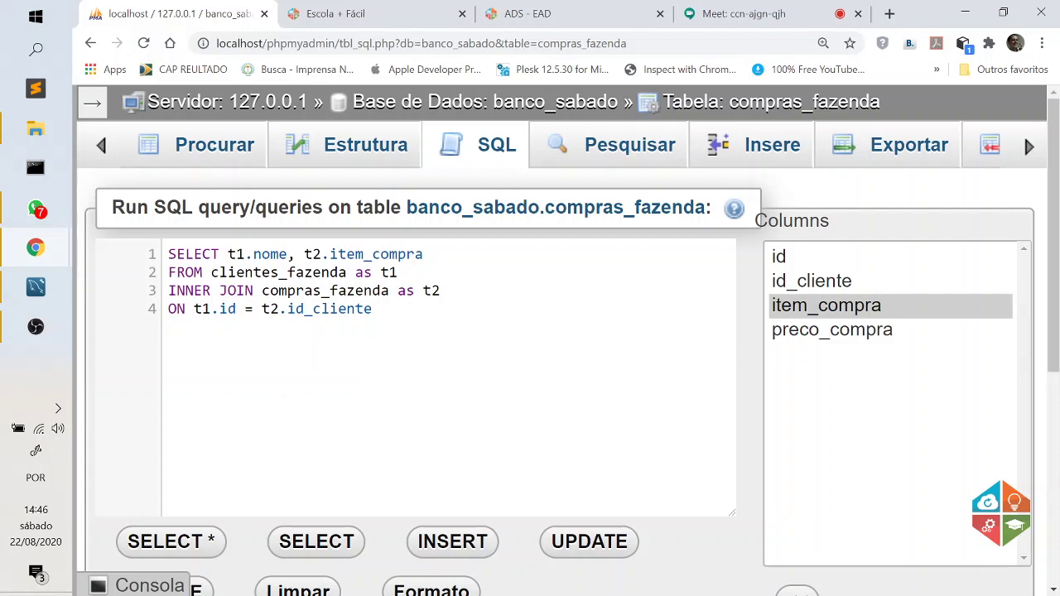
key("shift+Up")
key("shift+Up")
key("shift+Up")
Restore the page to normal size and execute the INNER JOIN query.
key("shift+Home")
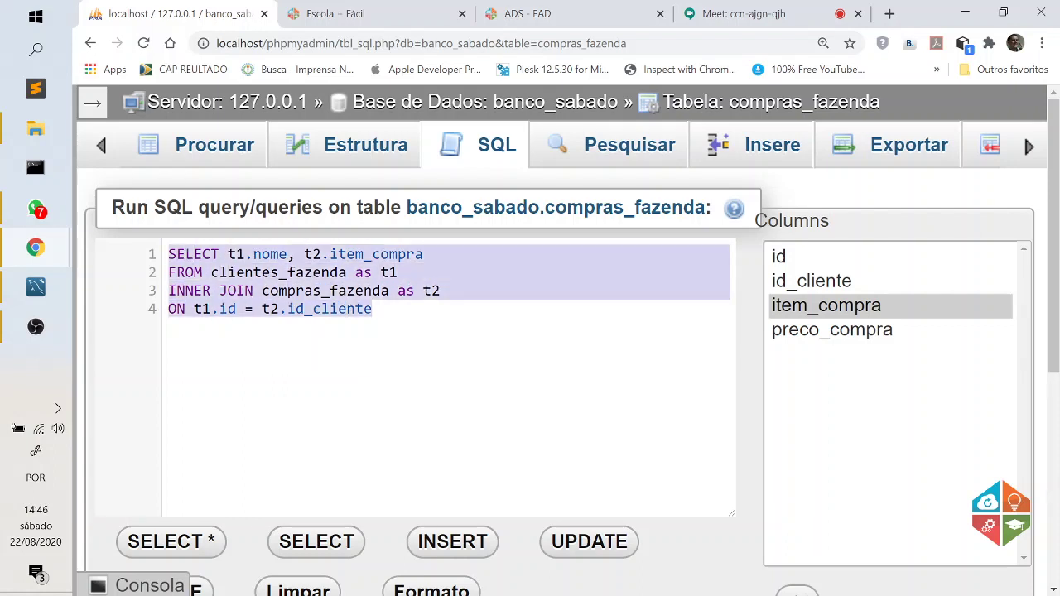
left_click(410, 362)
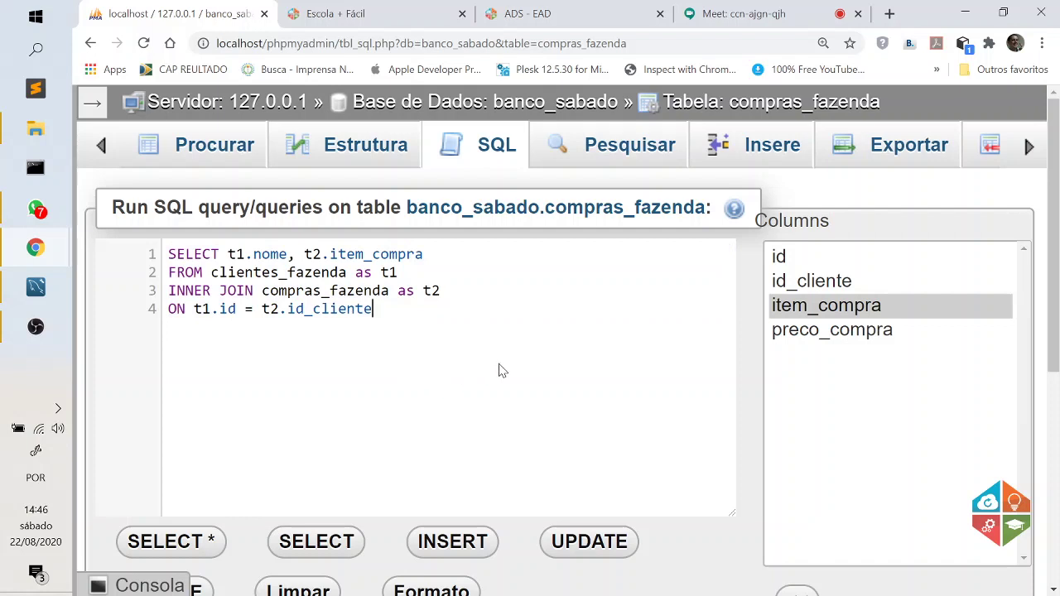
key("ctrl+minus")
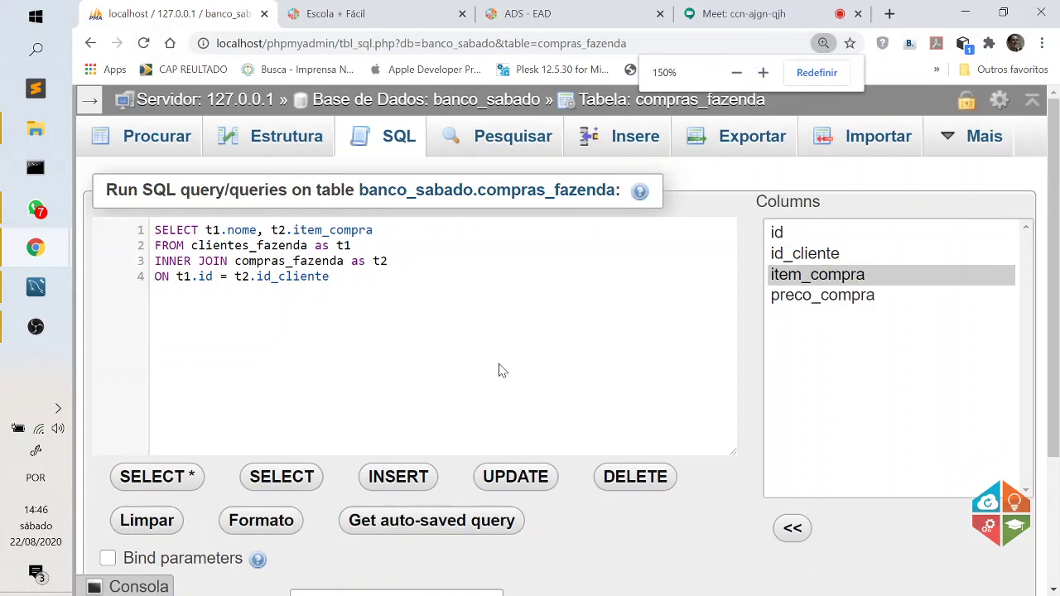
scroll(571, 358, "down", 2)
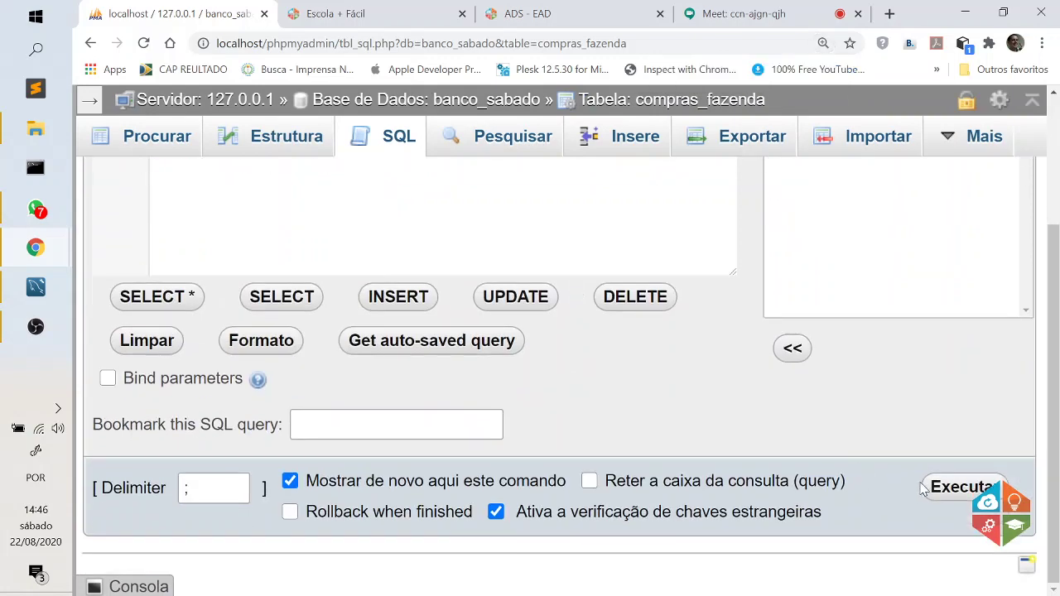
left_click(952, 491)
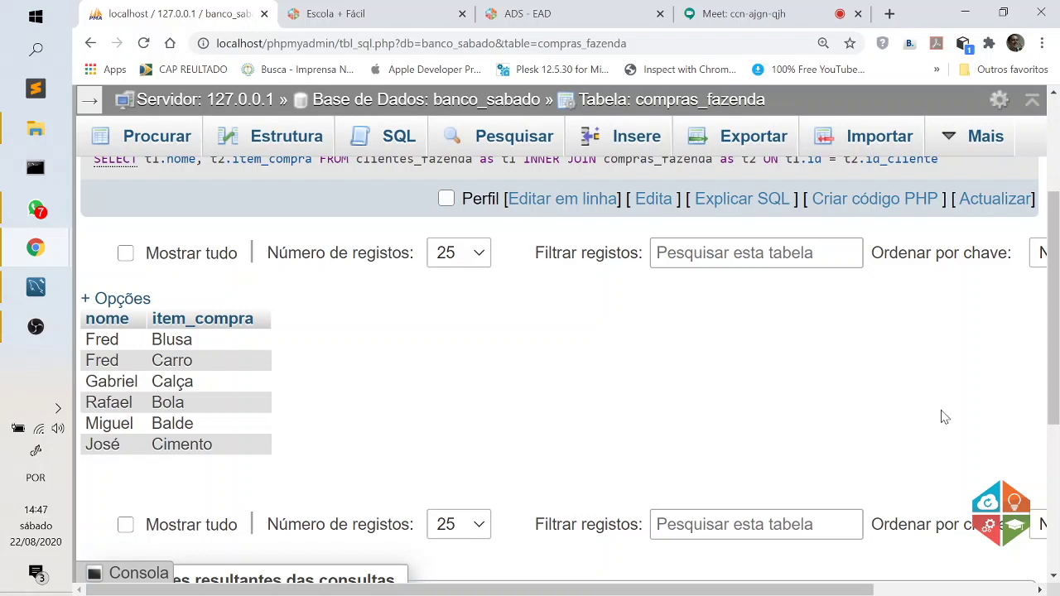
Review the executed query and six result rows, highlighting the join condition, then switch to Workbench.
scroll(944, 417, "up", 1)
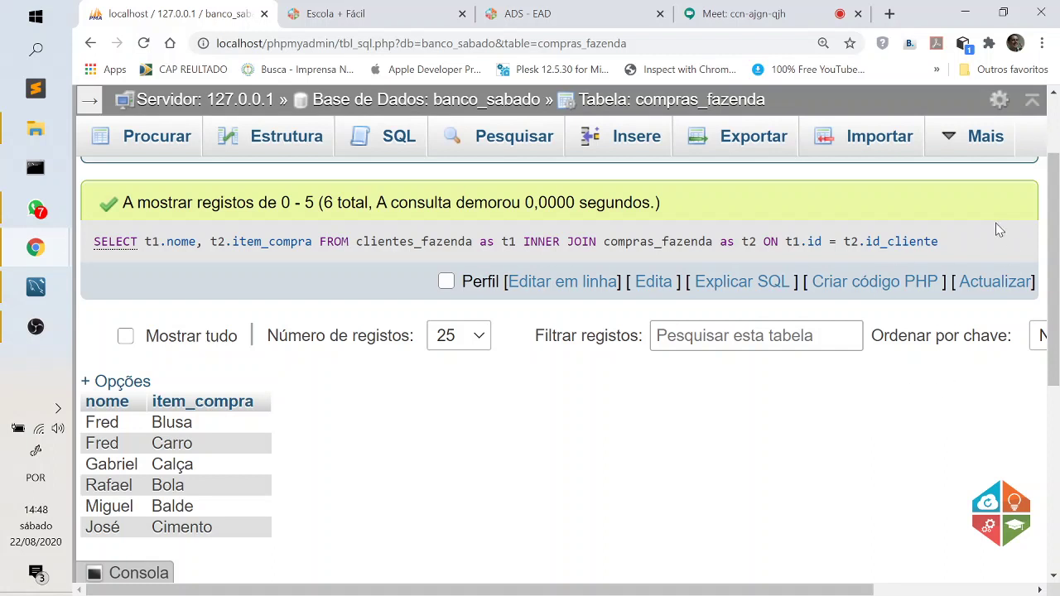
left_click_drag(952, 243, 93, 248)
key("ctrl+c")
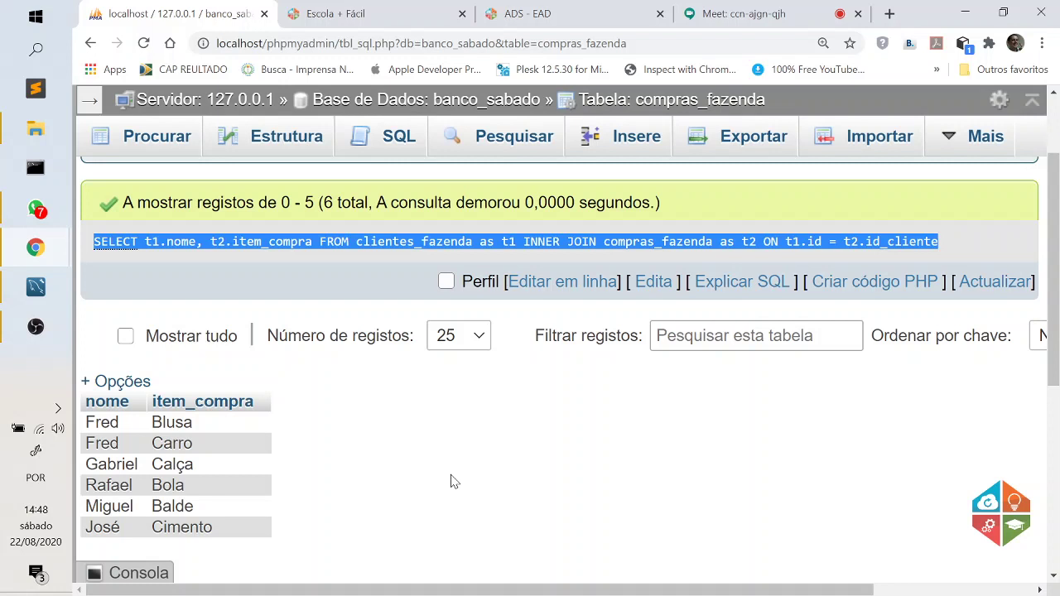
left_click(451, 481)
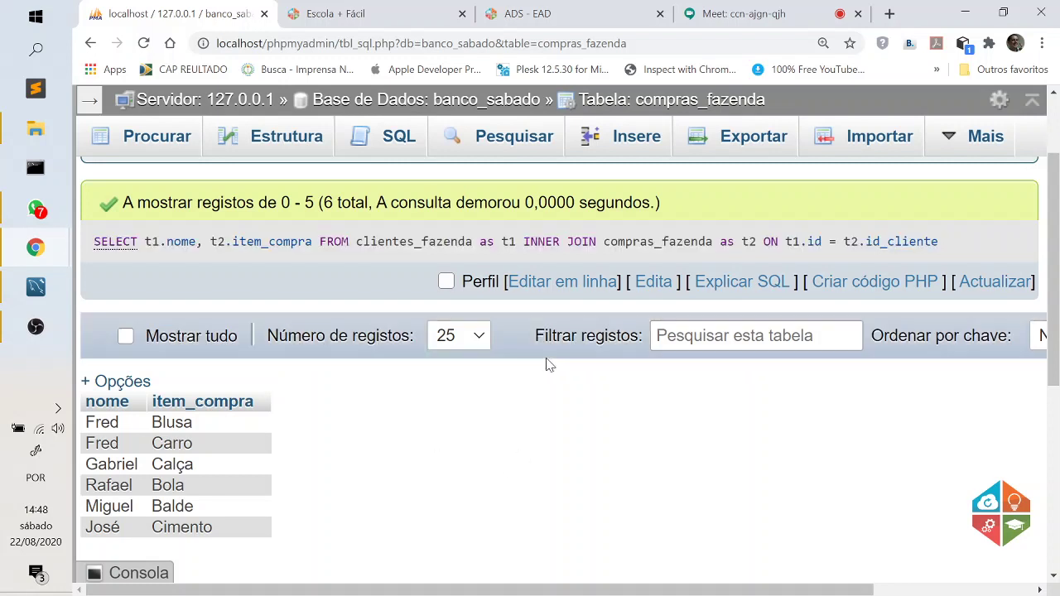
left_click(36, 287)
Paste the INNER JOIN query over the Workbench editor text and run it, returning 6 rows.
key("ctrl+a")
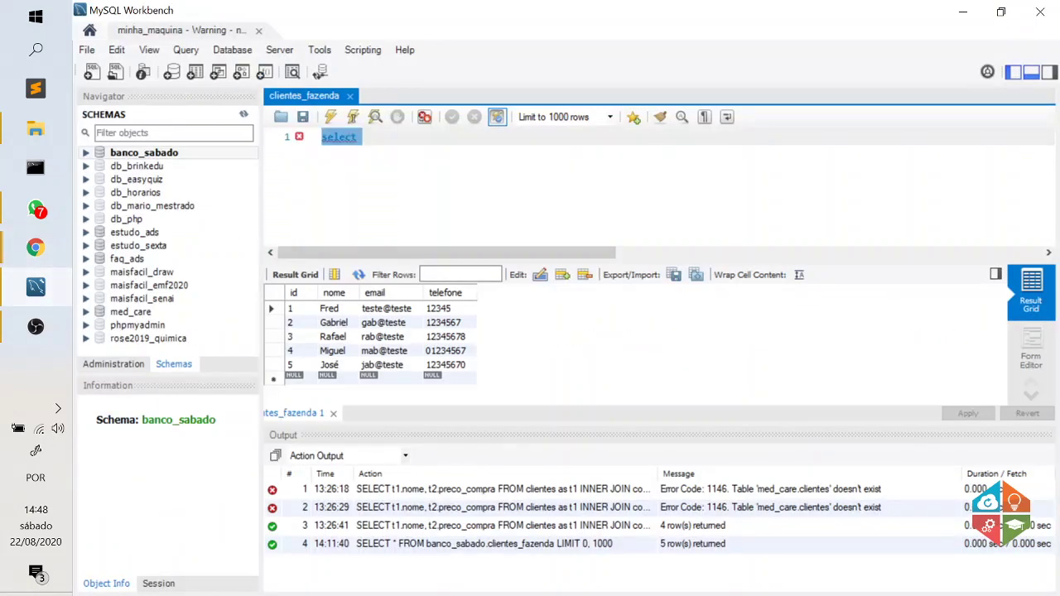
key("ctrl+v")
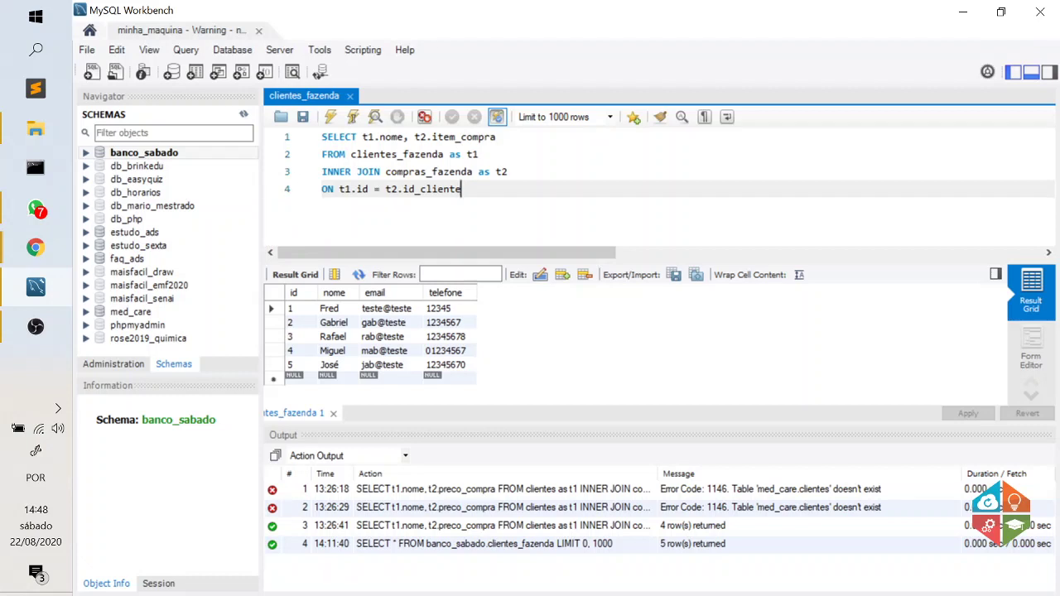
left_click(330, 118)
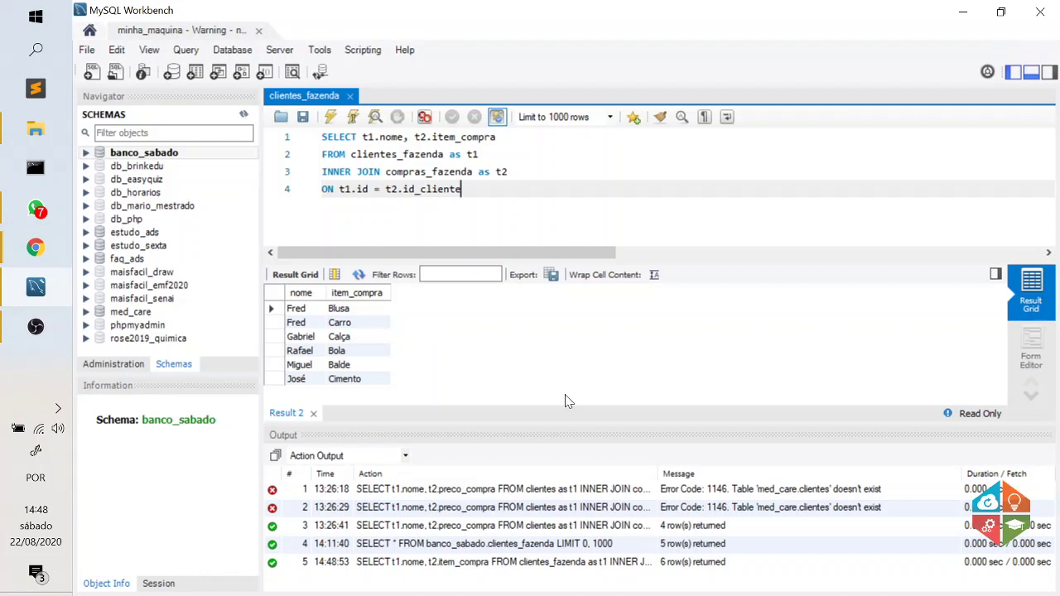
left_click(585, 29)
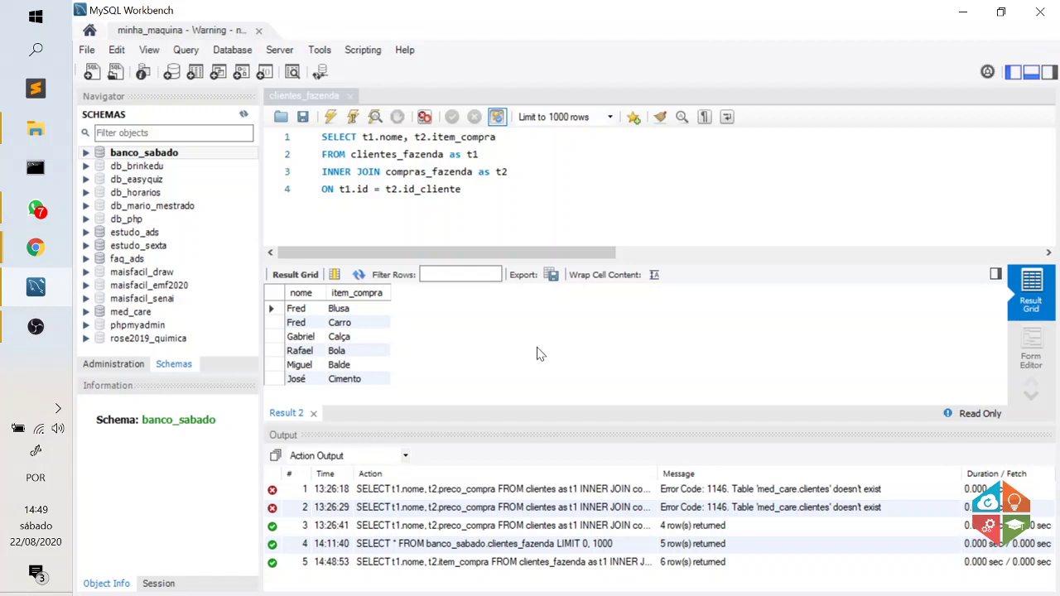
Toggle the editor's find bar, then drag the Output panel splitter down to shrink the log.
left_click(682, 118)
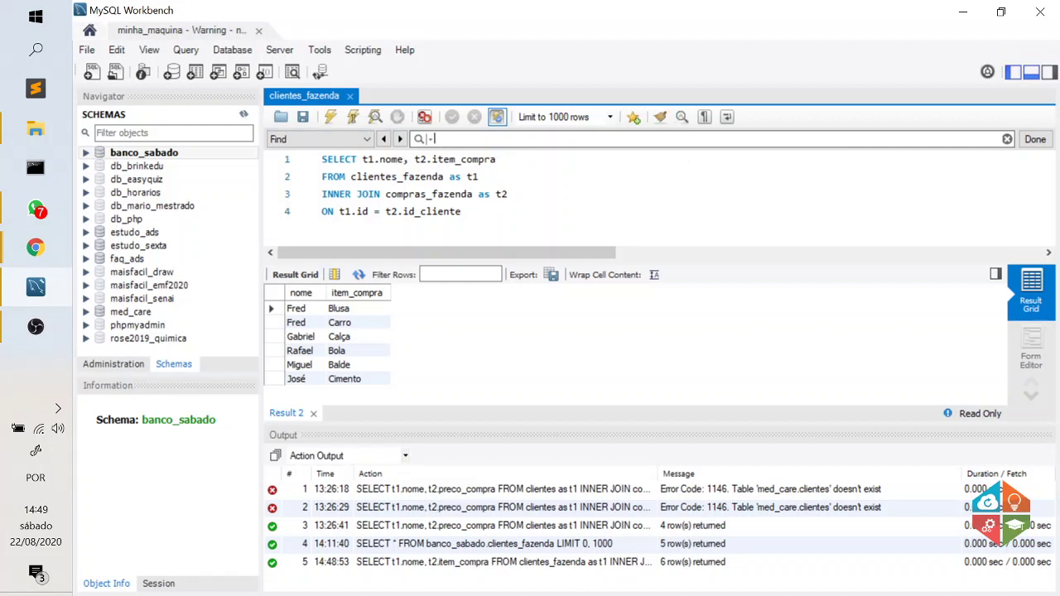
left_click(1035, 139)
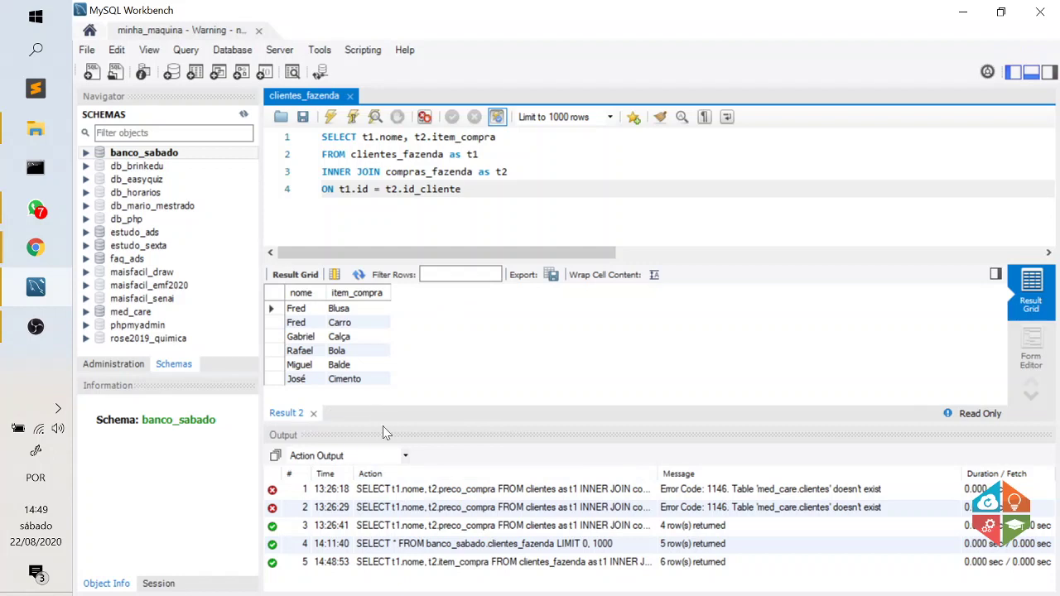
left_click_drag(383, 428, 437, 450)
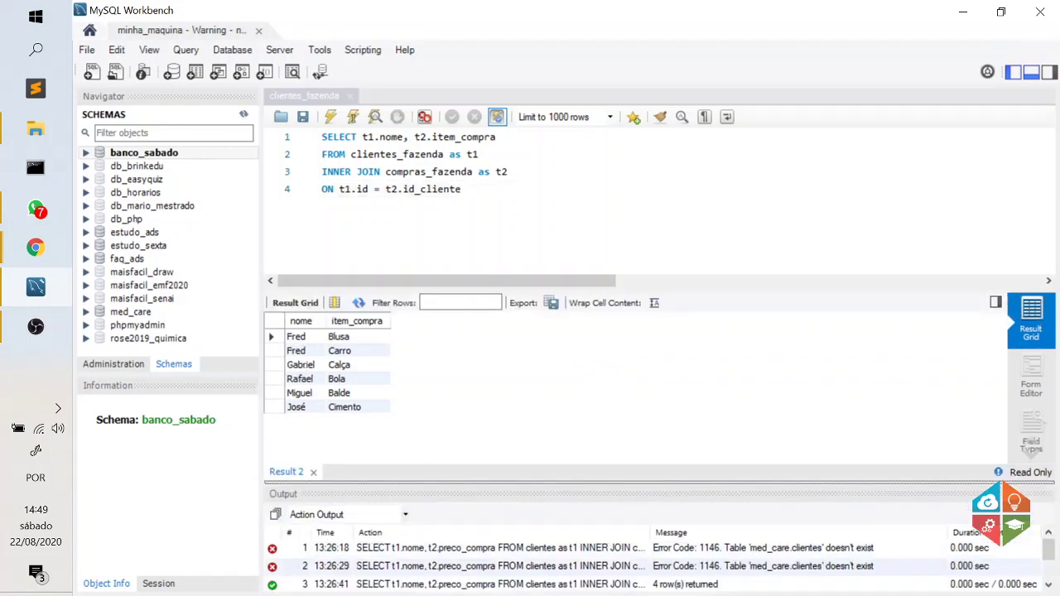
left_click(367, 154)
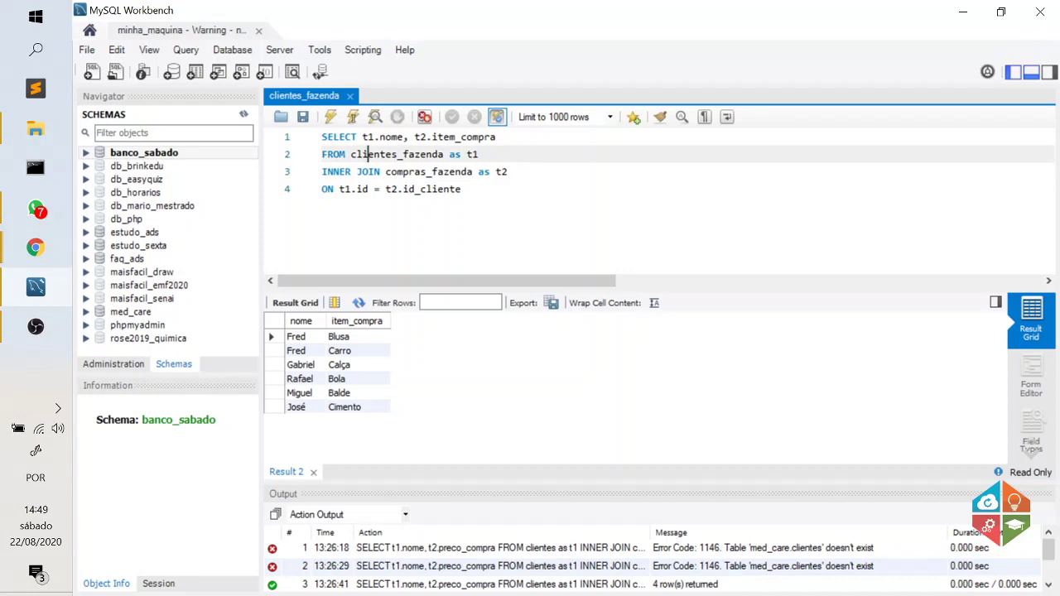
Add t2.preco_compra to the SELECT column list and execute the selected fragment, which returns Error 1064.
left_click(496, 138)
type(",")
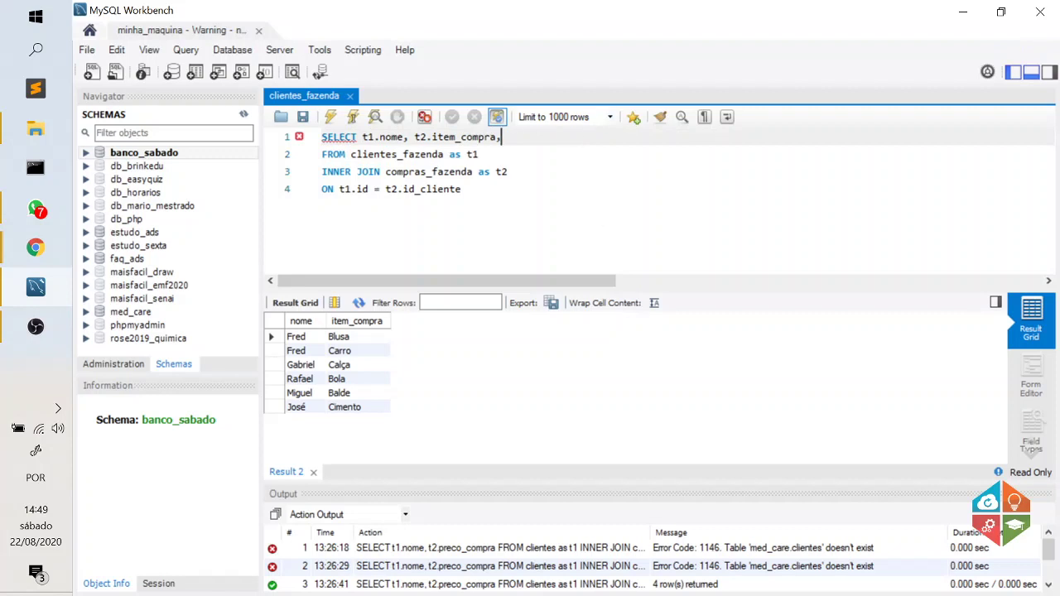
type("t2.c")
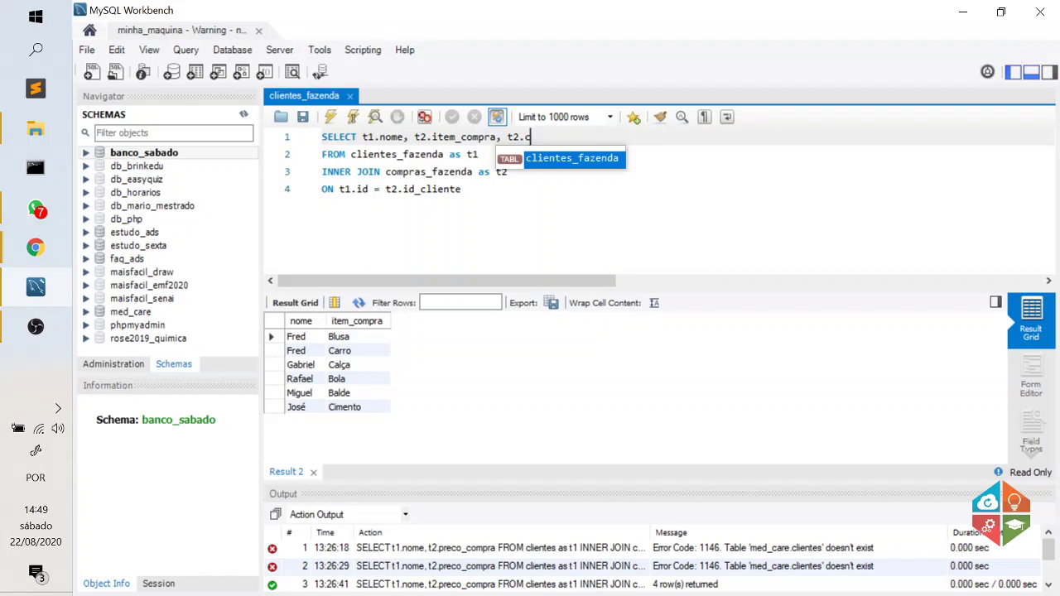
type("o")
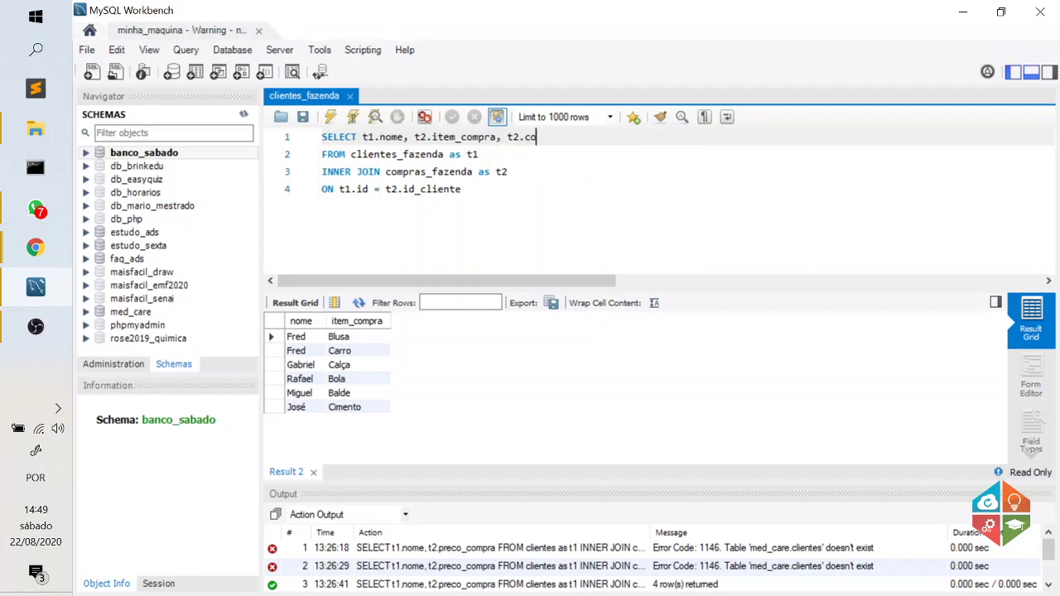
key("BackSpace")
key("BackSpace")
type("preco_compra")
left_click_drag(403, 137, 594, 137)
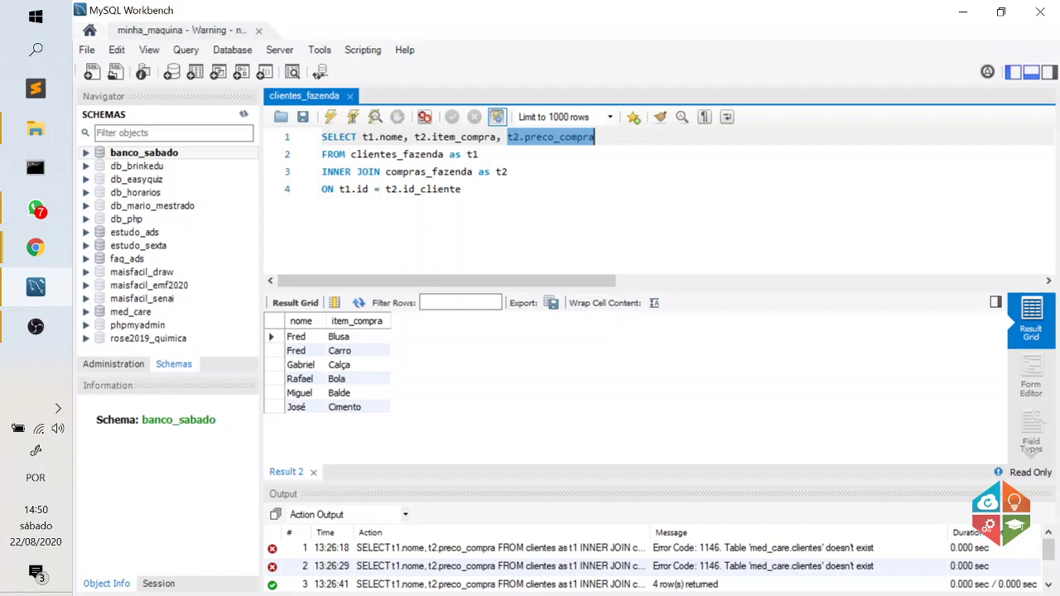
left_click(330, 117)
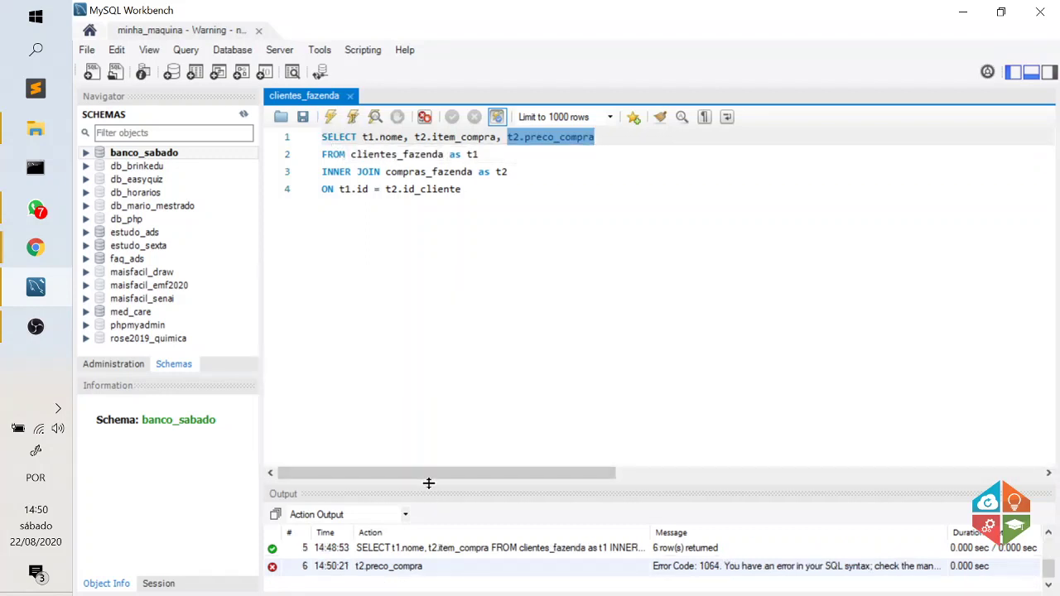
Enlarge the Output log to show all entries and glance at phpMyAdmin before returning to the query.
left_click_drag(428, 483, 428, 323)
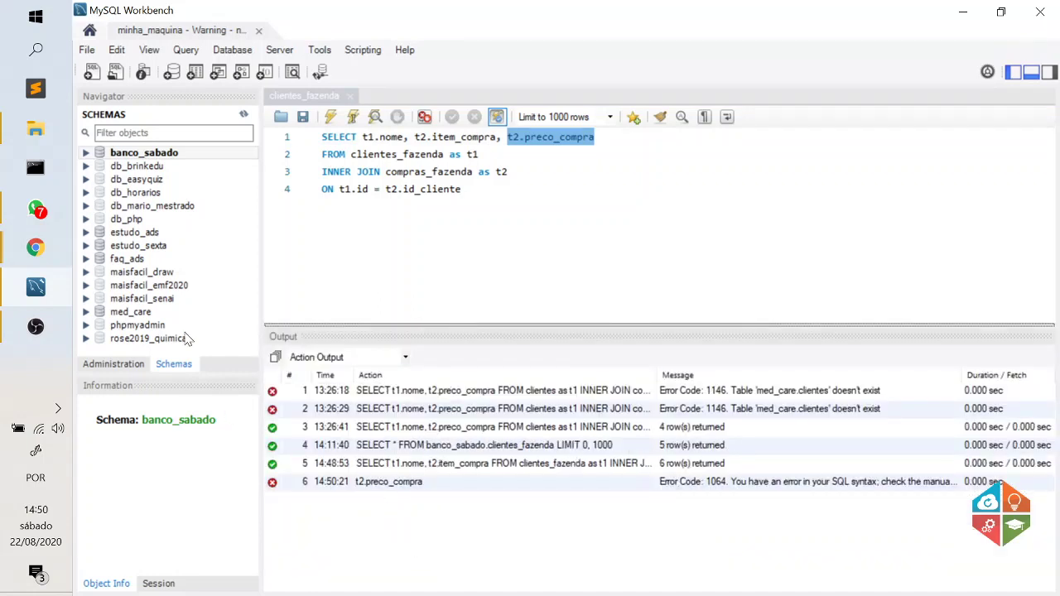
mouse_move(36, 247)
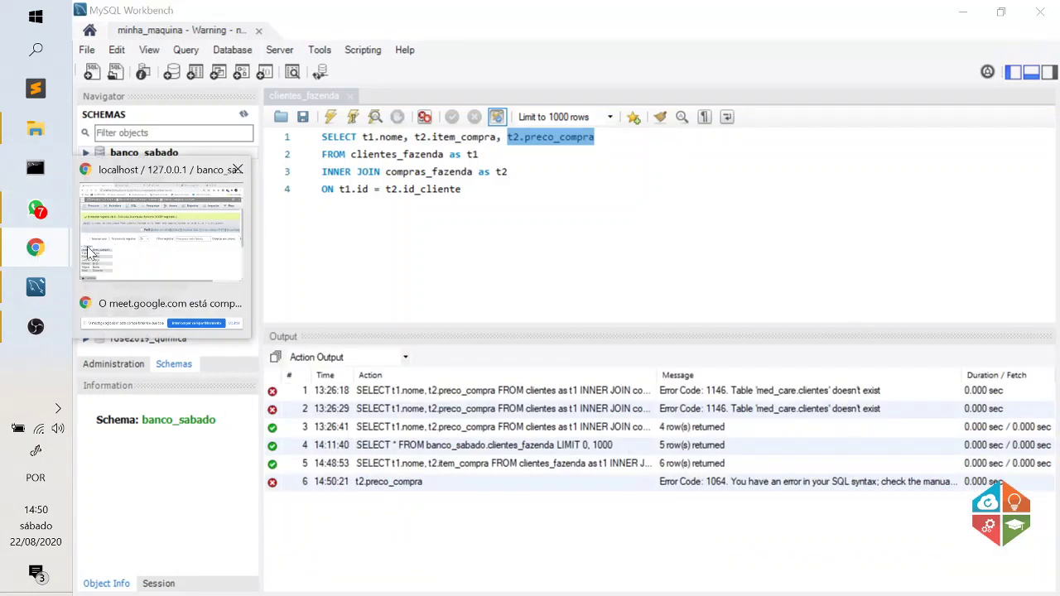
left_click(90, 252)
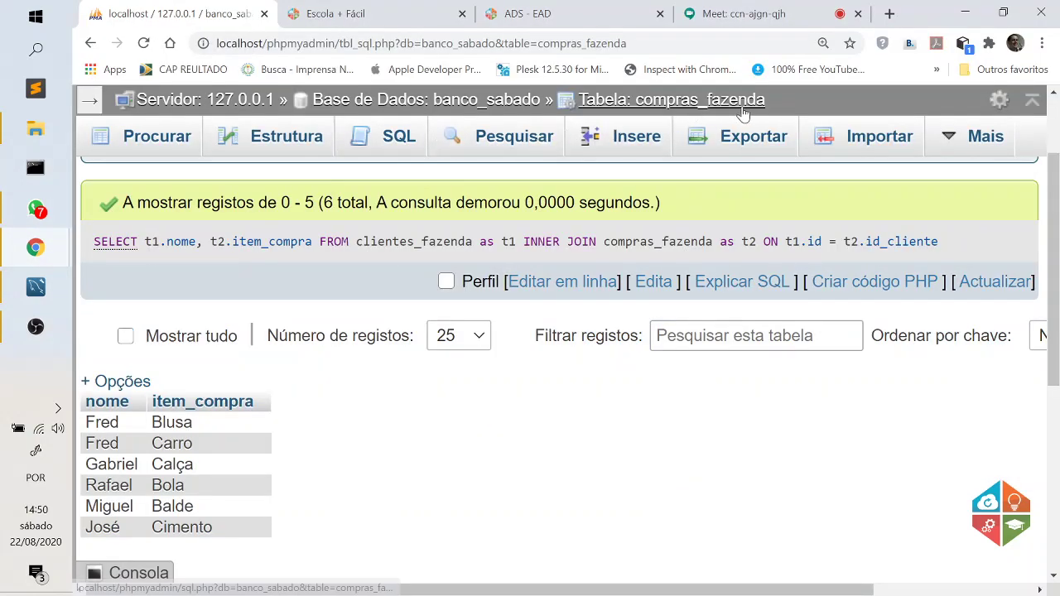
left_click(36, 287)
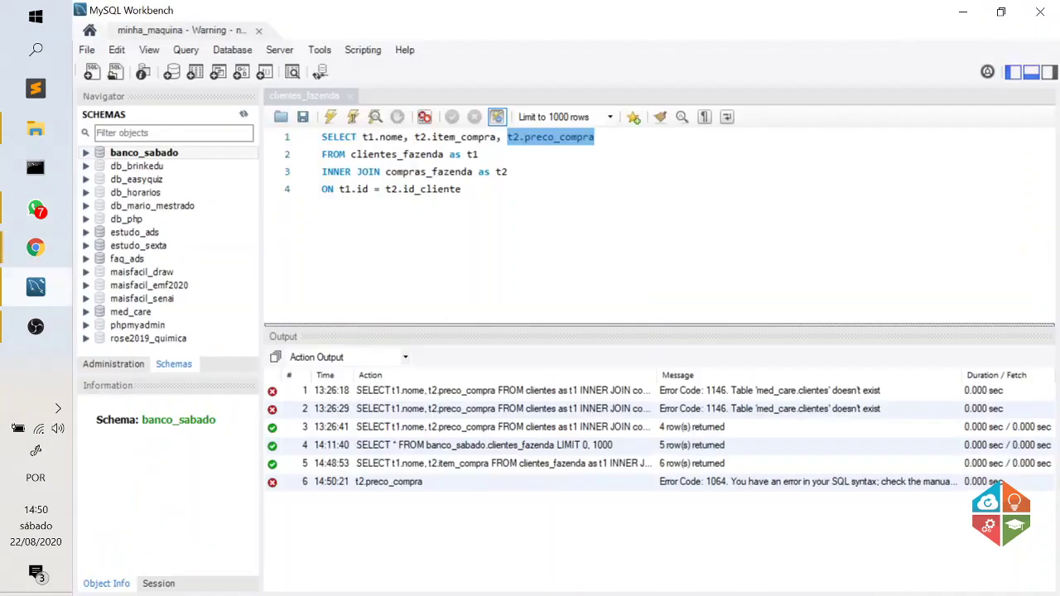
left_click(479, 154)
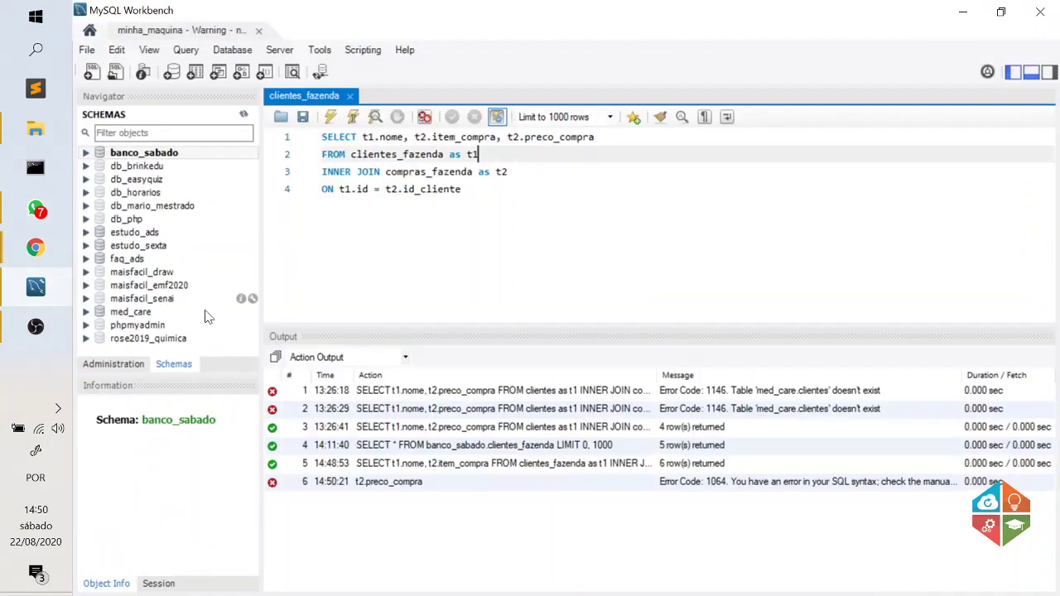
Browse the compras_fazenda table's rows in phpMyAdmin, then return to the Workbench join query.
mouse_move(37, 259)
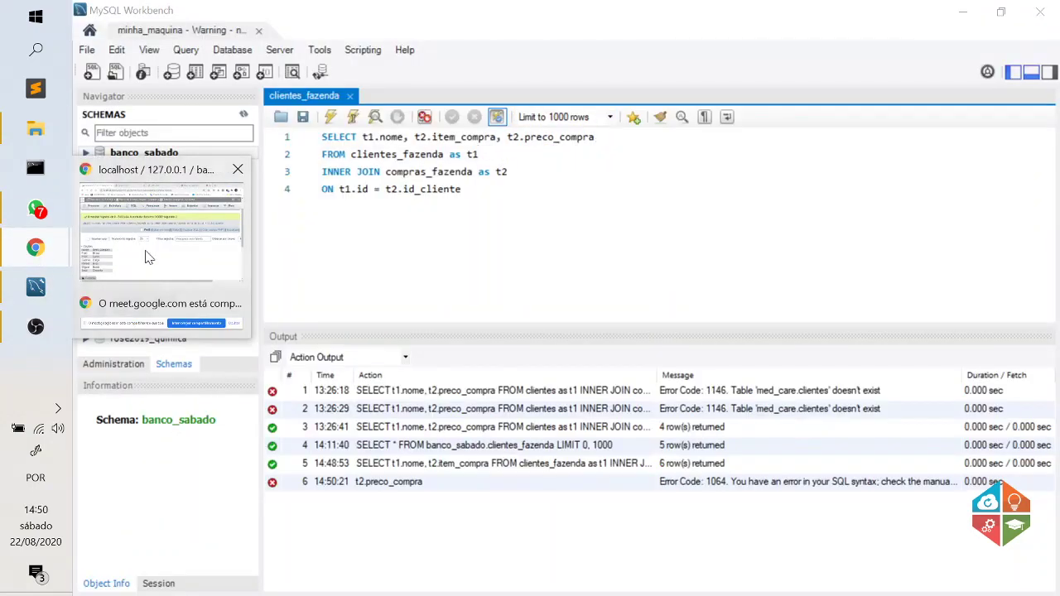
left_click(145, 250)
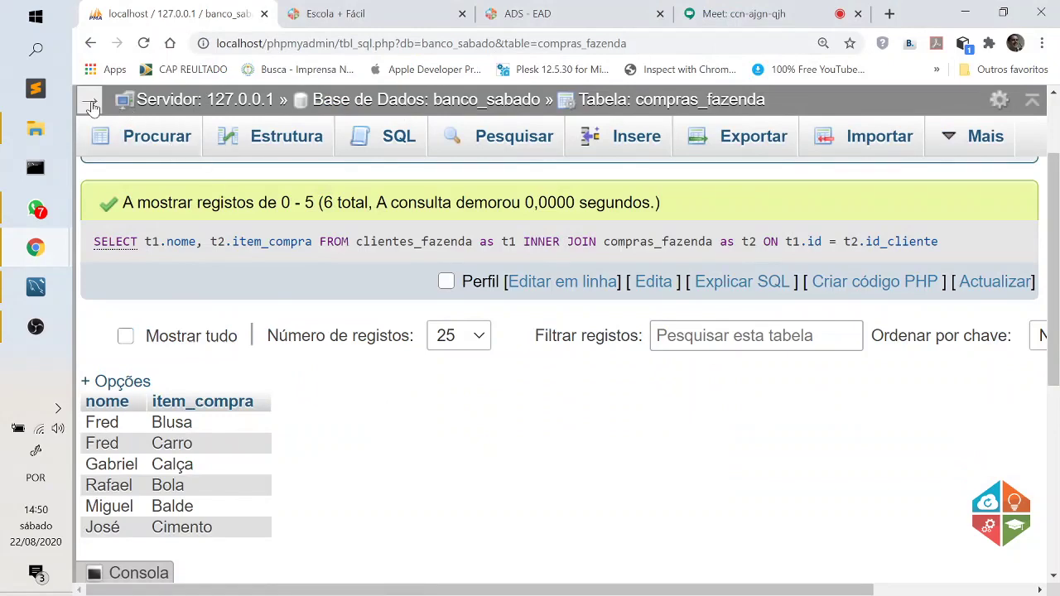
left_click(90, 100)
left_click(272, 325)
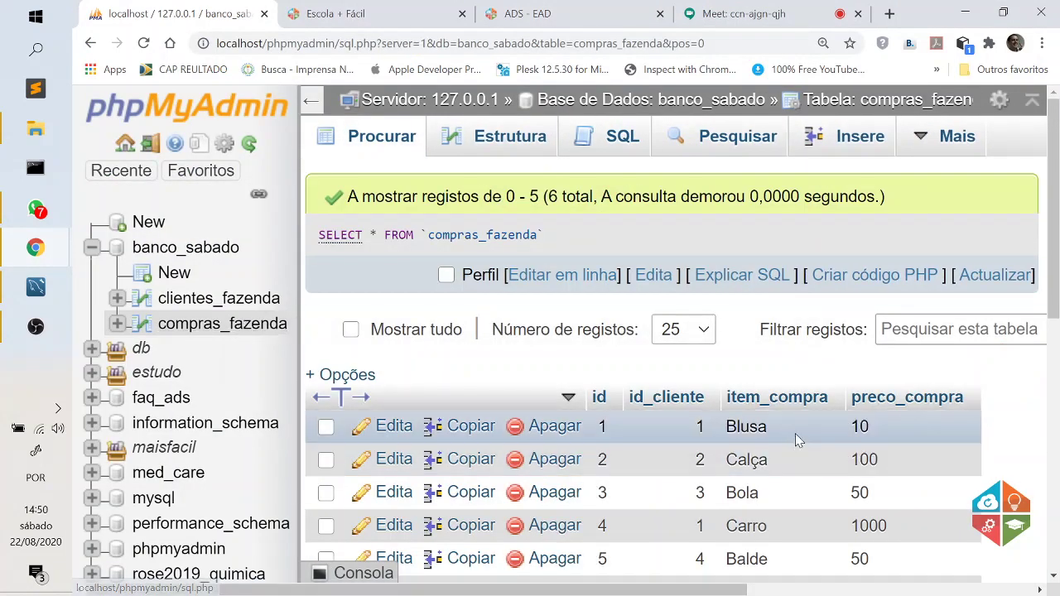
left_click(35, 287)
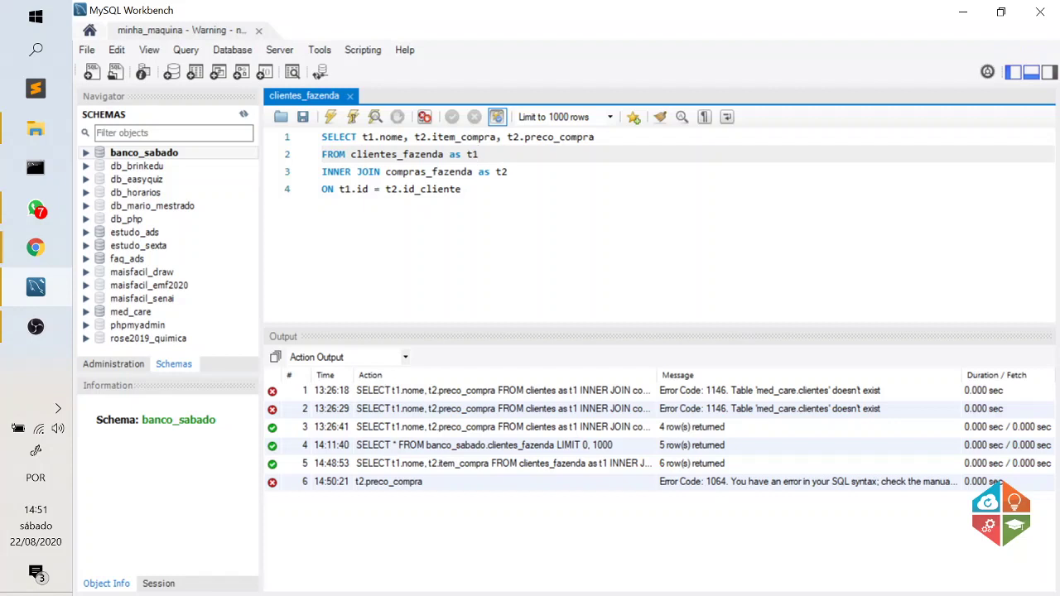
Select and execute the four-line join query, enlarging the result grid to show client, item and price.
left_click(461, 189)
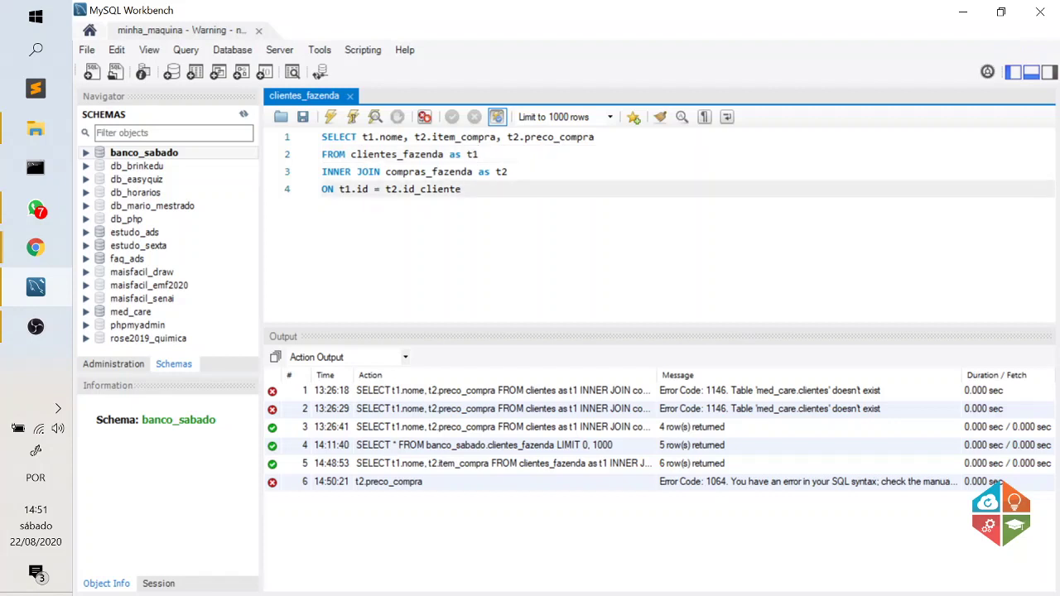
left_click_drag(461, 189, 321, 136)
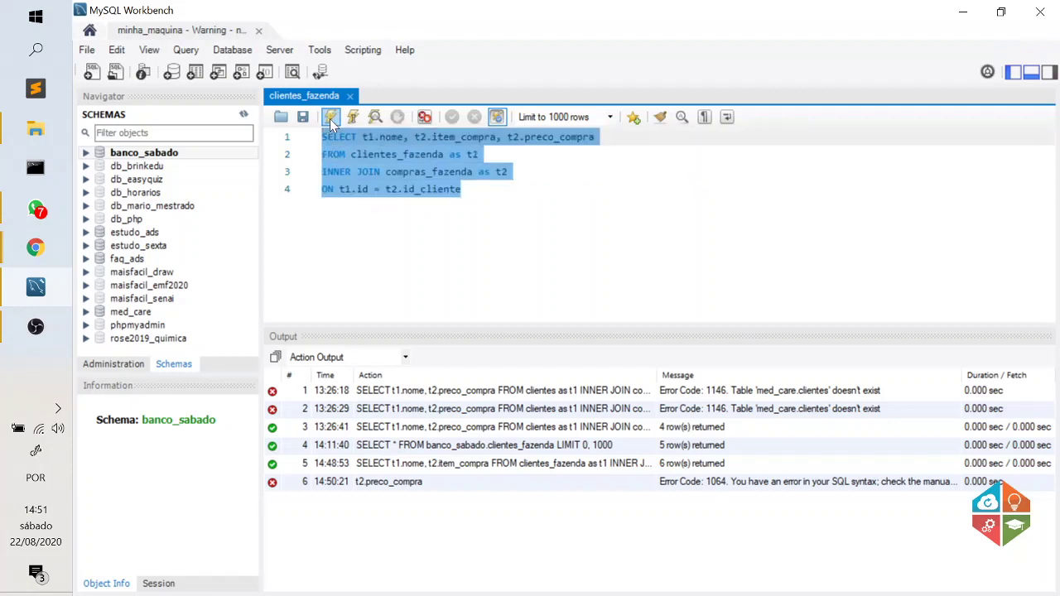
left_click(331, 117)
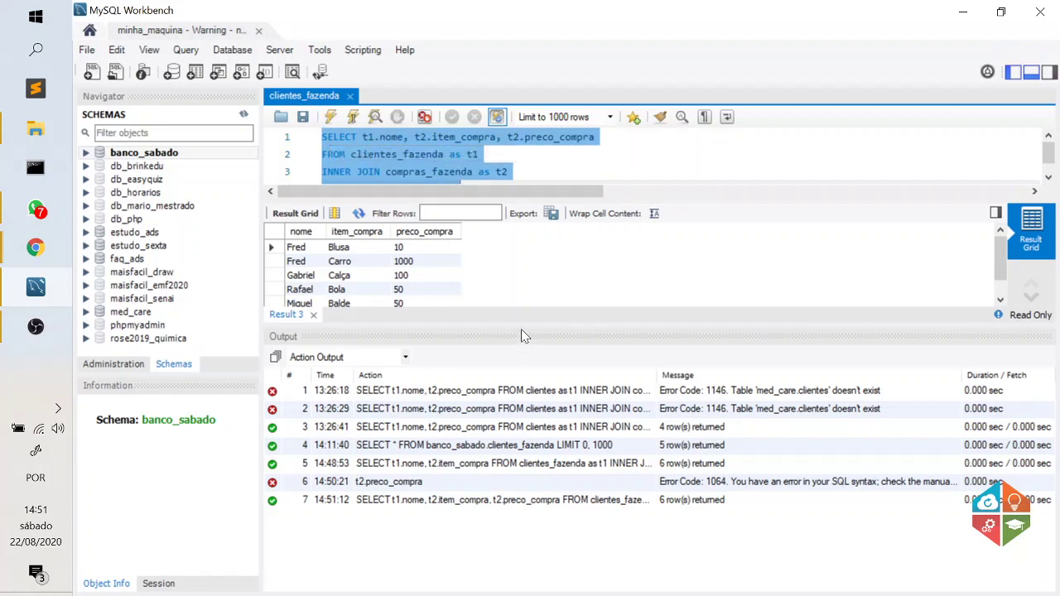
left_click_drag(521, 324, 528, 431)
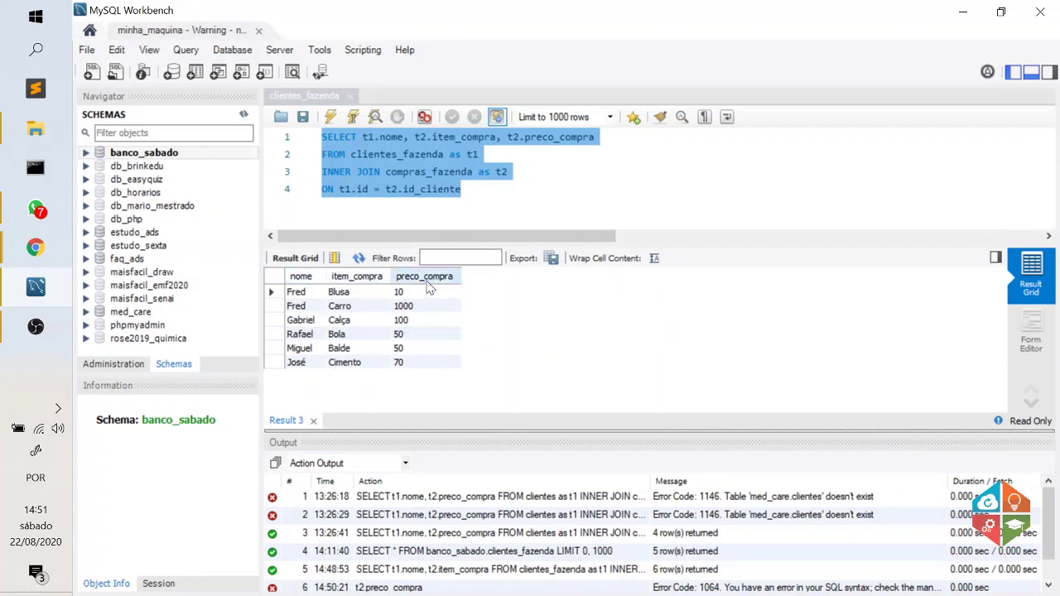
left_click(573, 196)
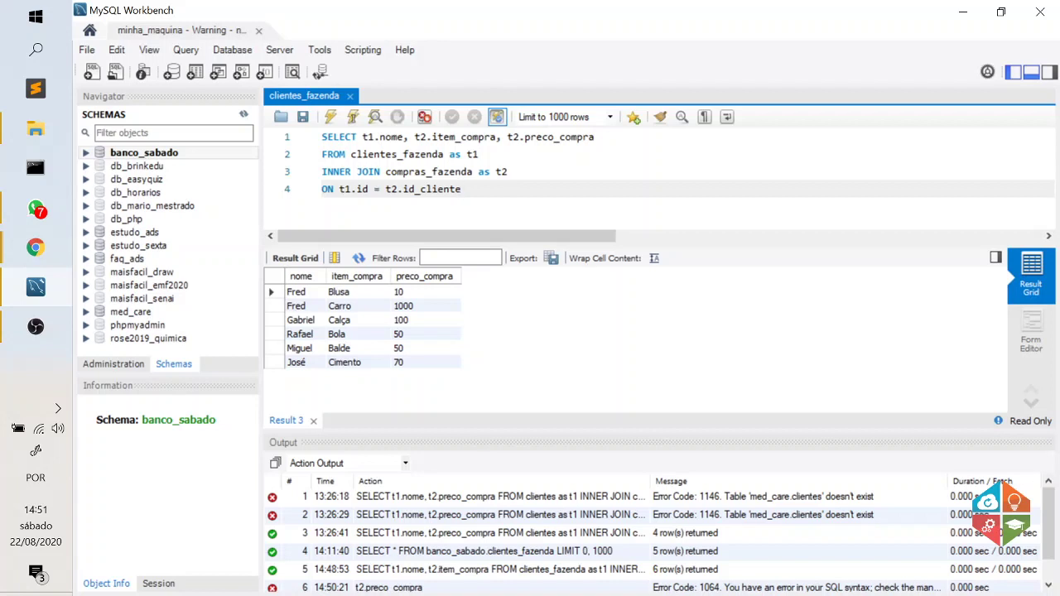
Reselect the join query, then bring phpMyAdmin forward and zoom out so more compras_fazenda rows fit.
mouse_move(42, 250)
left_click(143, 245)
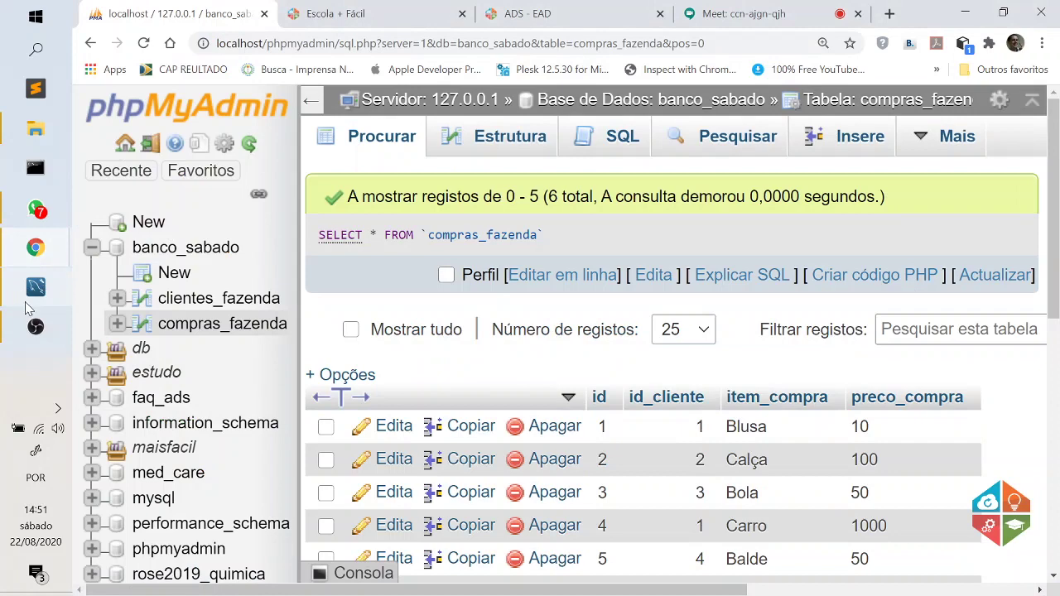
left_click(35, 290)
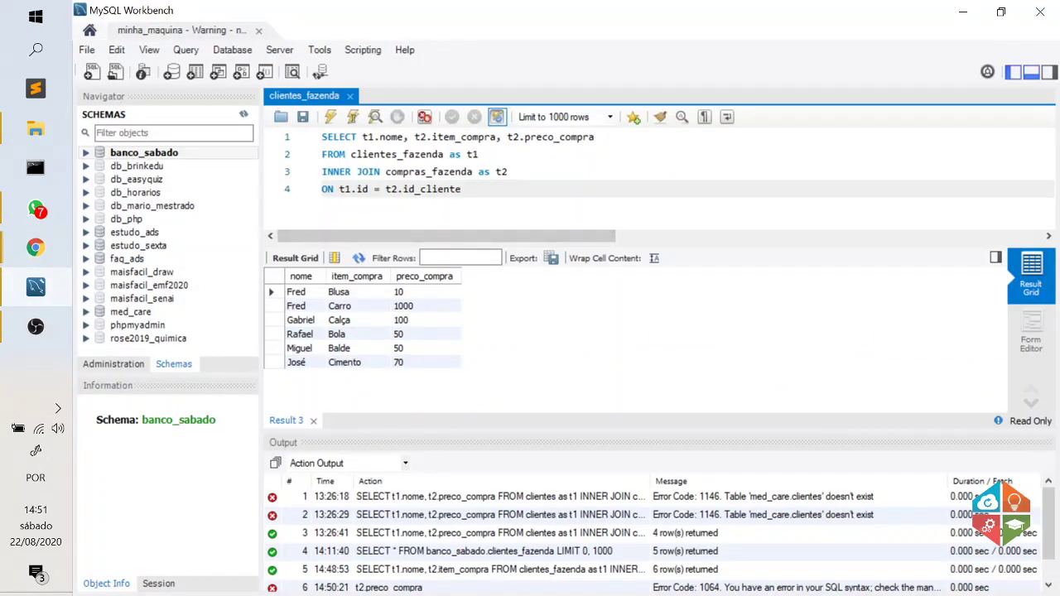
left_click(386, 172, "shift")
key("shift+Up")
key("shift+Up")
key("shift+Home")
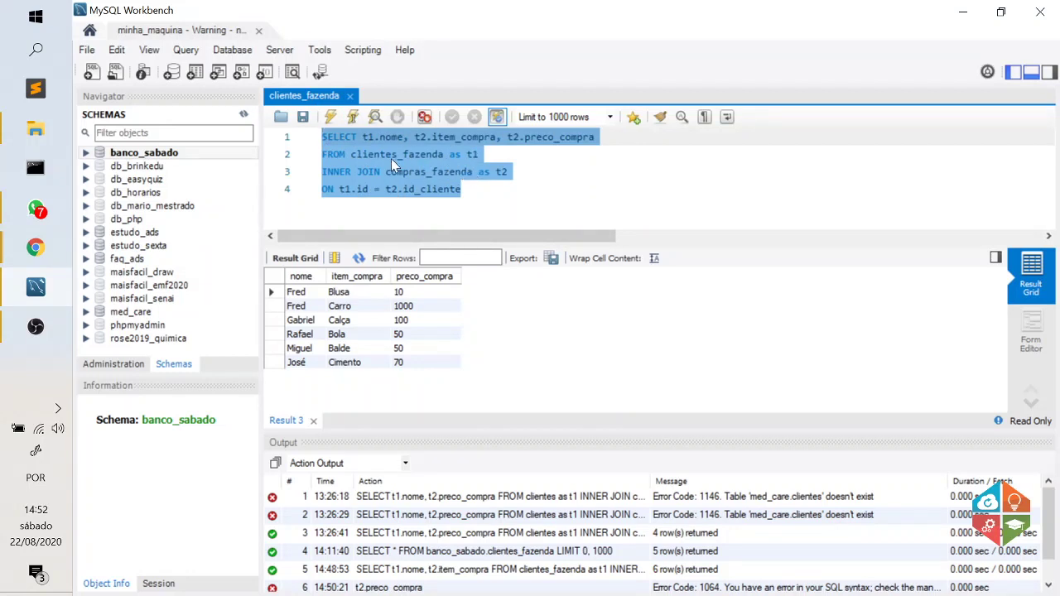
left_click(40, 252)
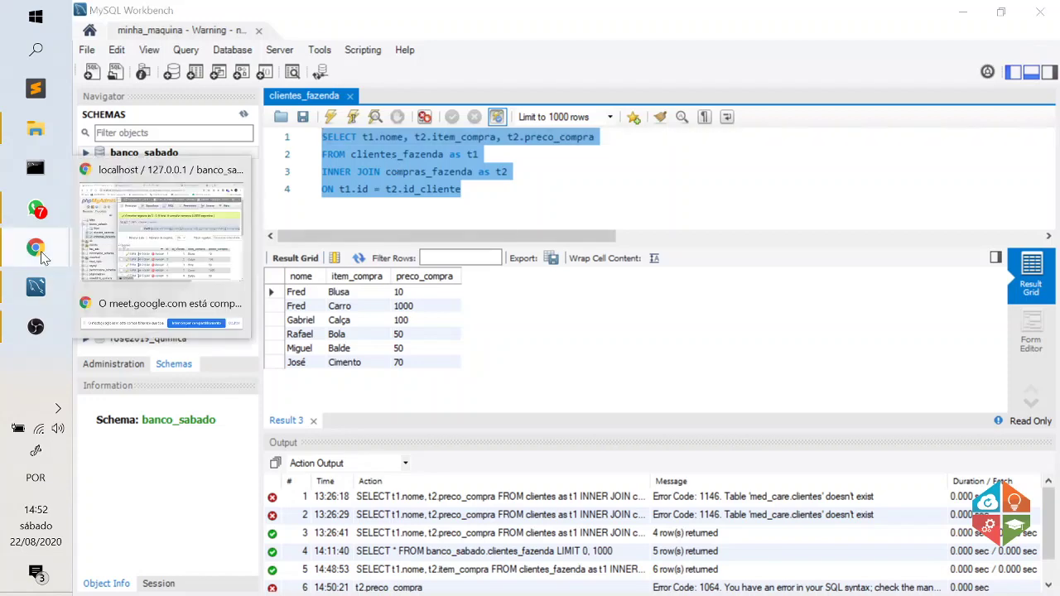
left_click(137, 241)
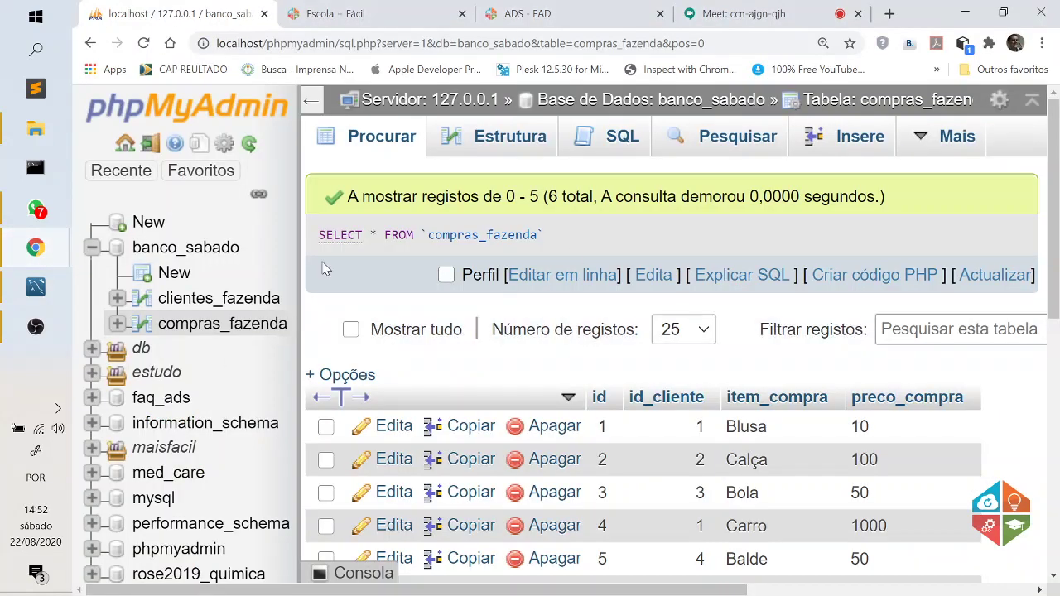
key("ctrl+minus")
key("ctrl+minus")
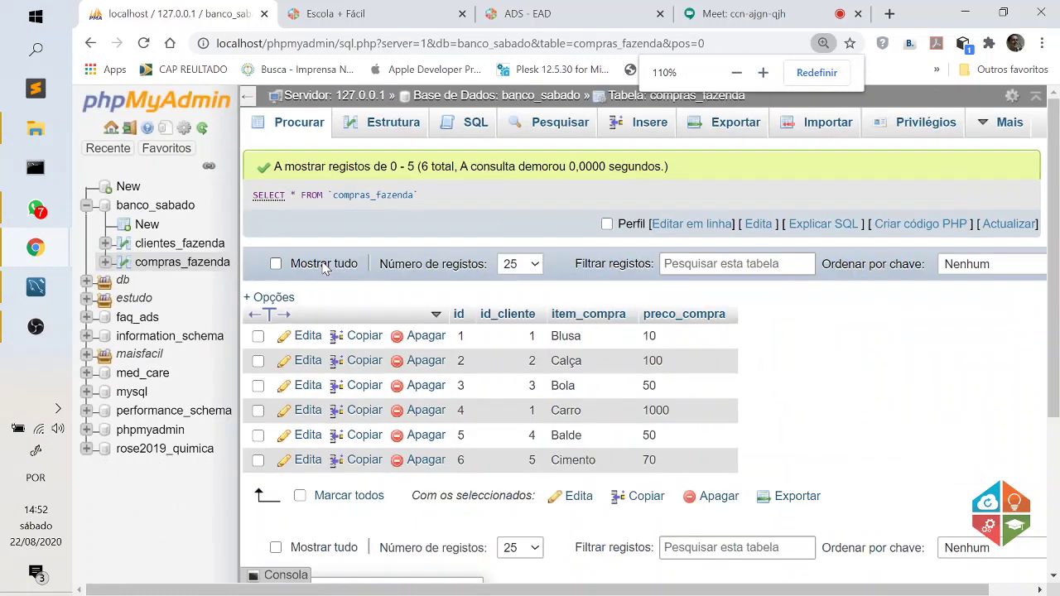
Export the banco_sabado database as SQL, save banco_sabado.sql and open the downloaded file.
left_click(515, 98)
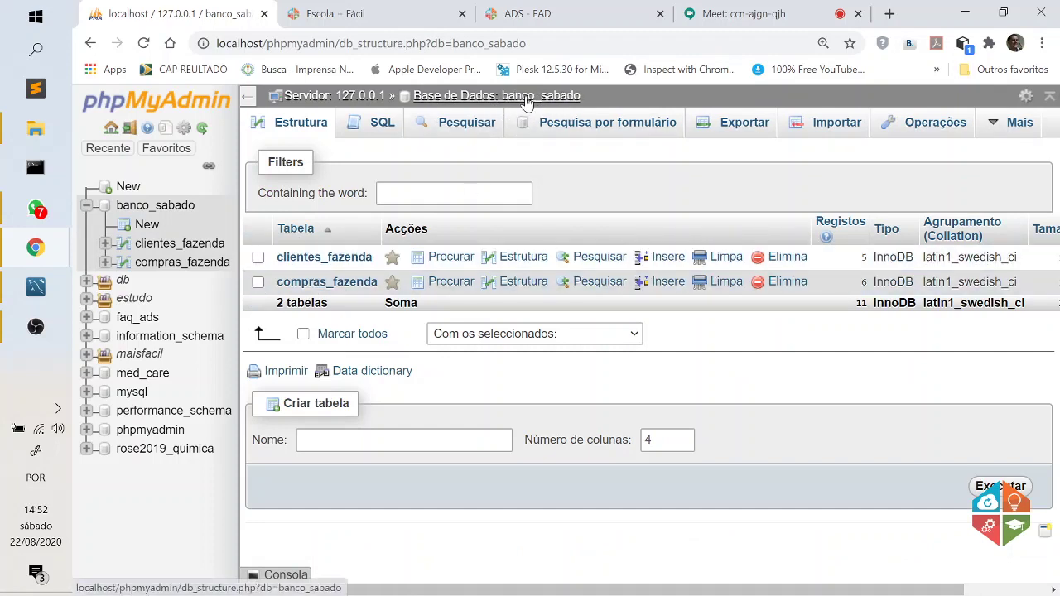
left_click(746, 127)
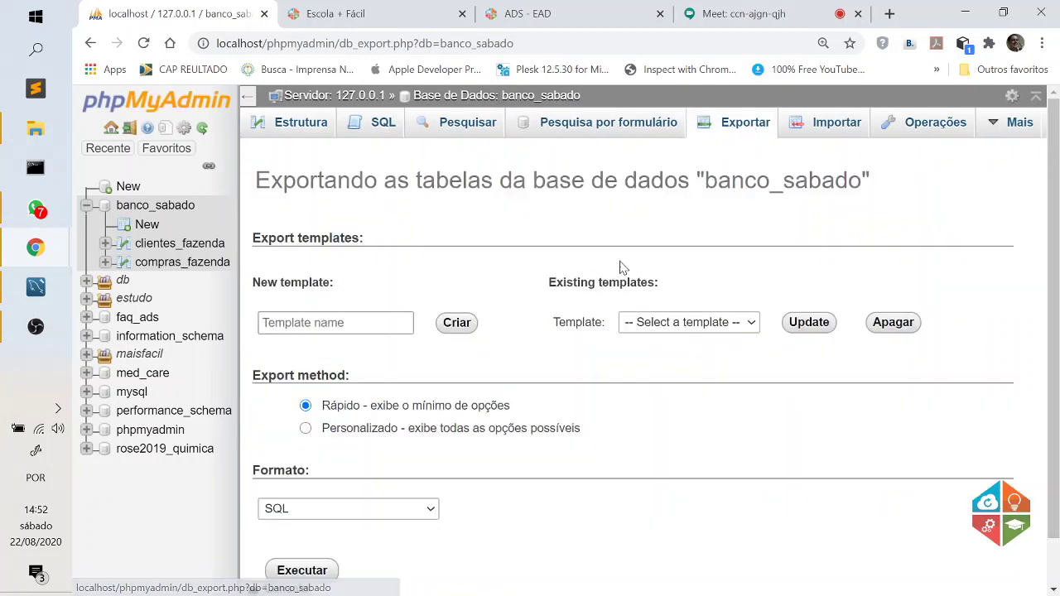
scroll(621, 267, "down", 1)
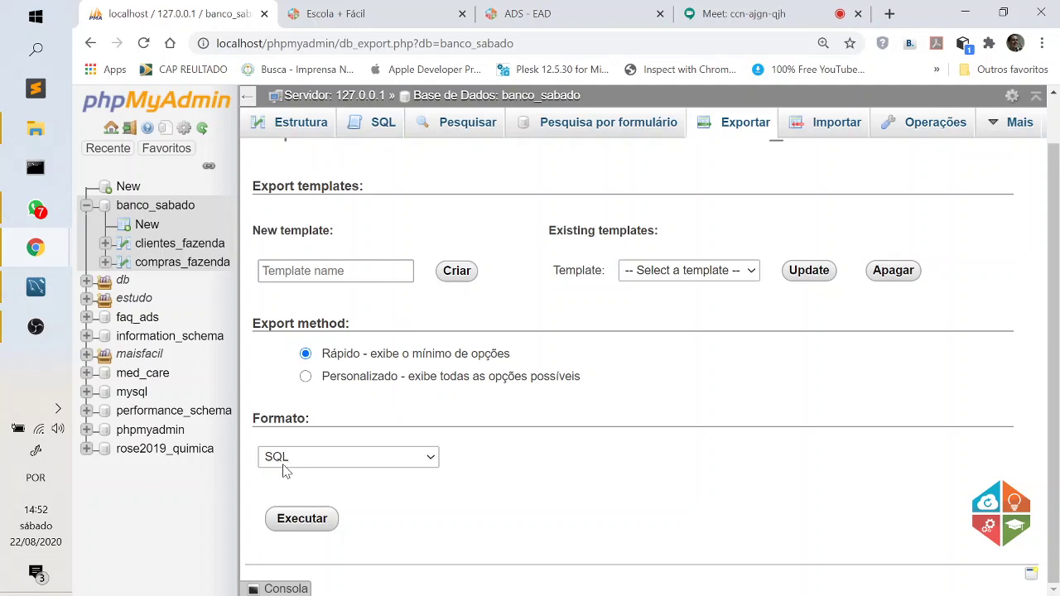
left_click(309, 518)
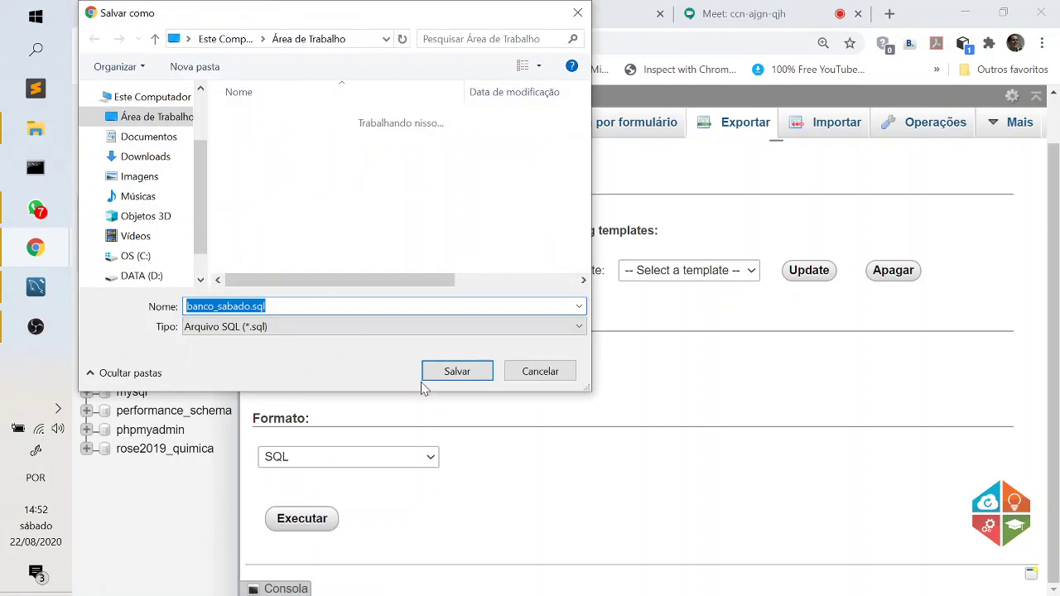
left_click(460, 373)
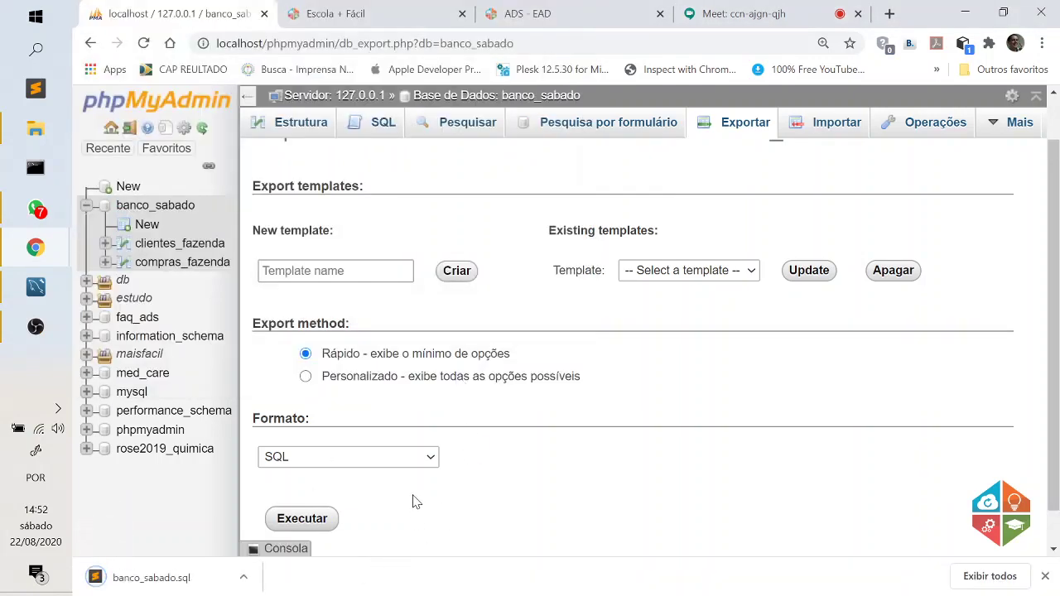
left_click(153, 578)
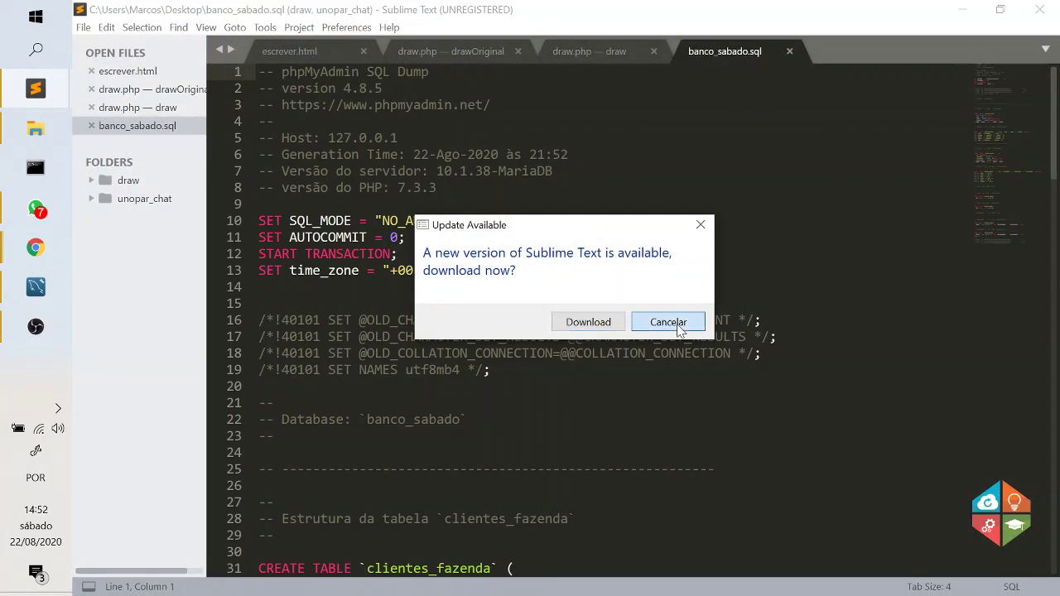
left_click(655, 322)
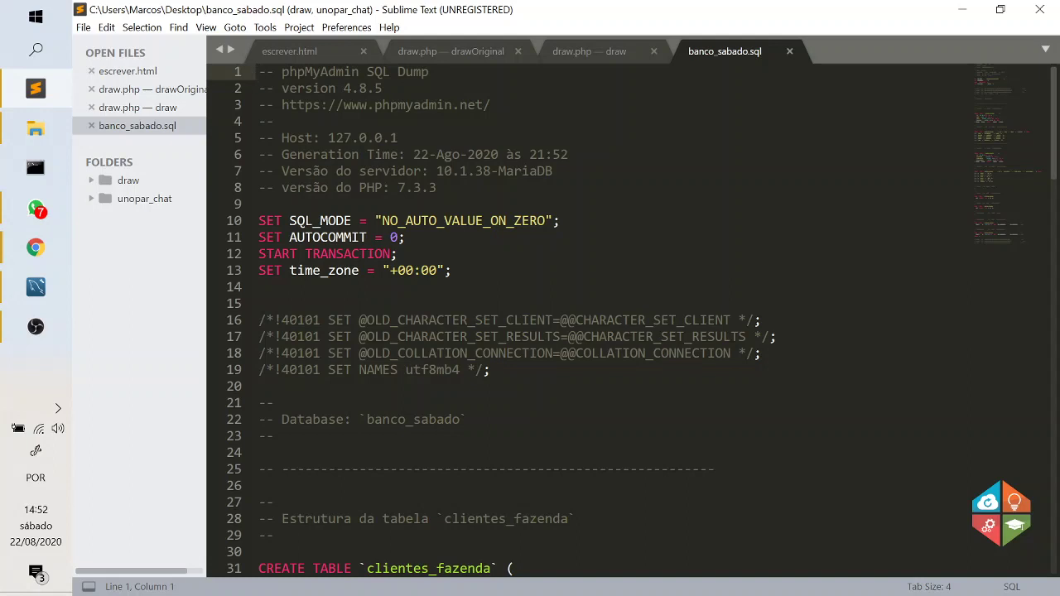
scroll(631, 320, "down", 3)
left_click_drag(490, 220, 258, 72)
left_click(647, 178)
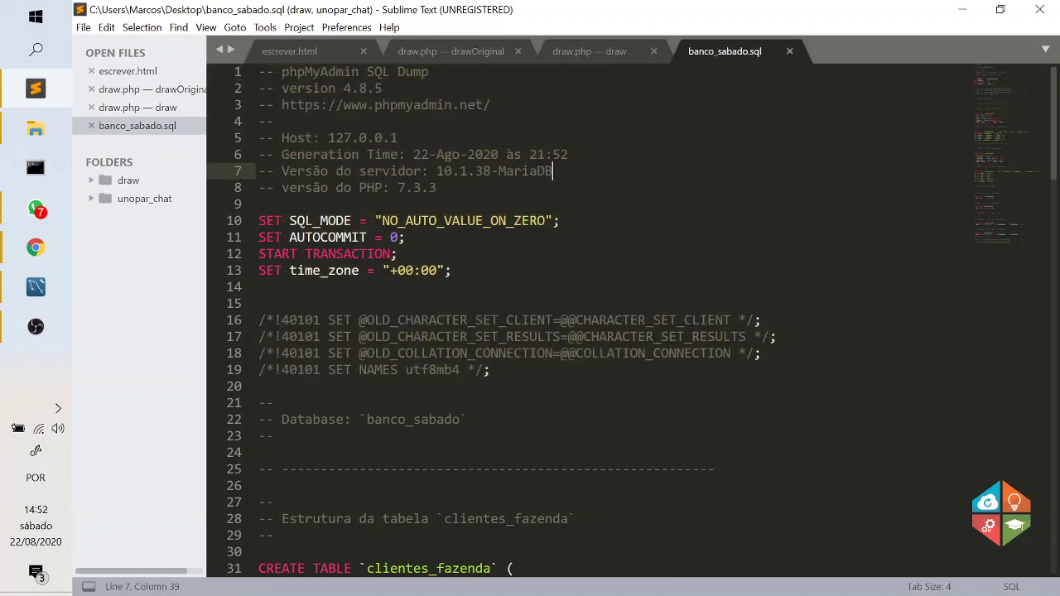
scroll(647, 178, "down", 6)
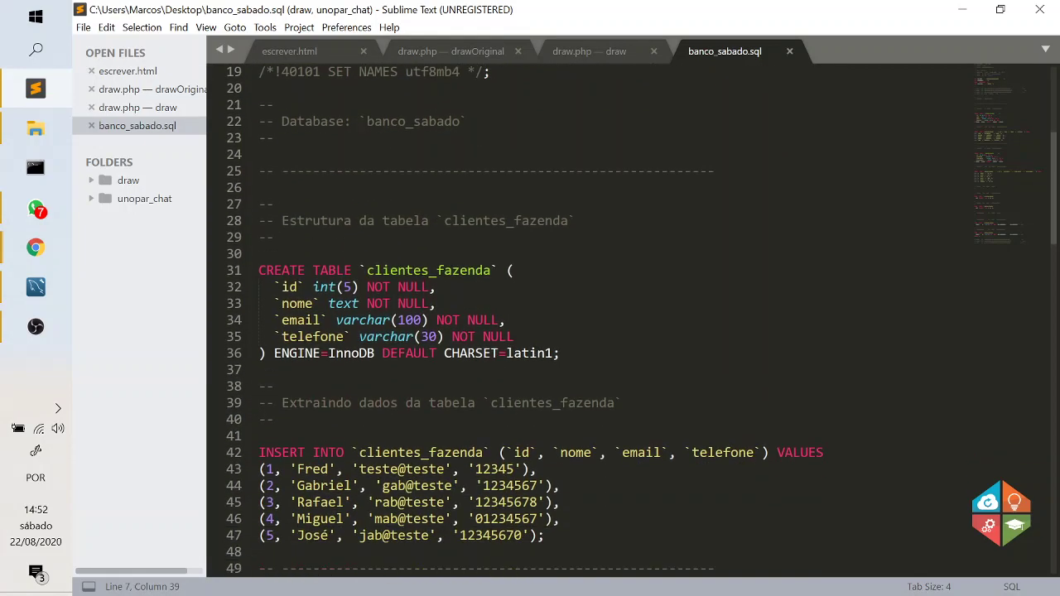
left_click_drag(561, 353, 258, 270)
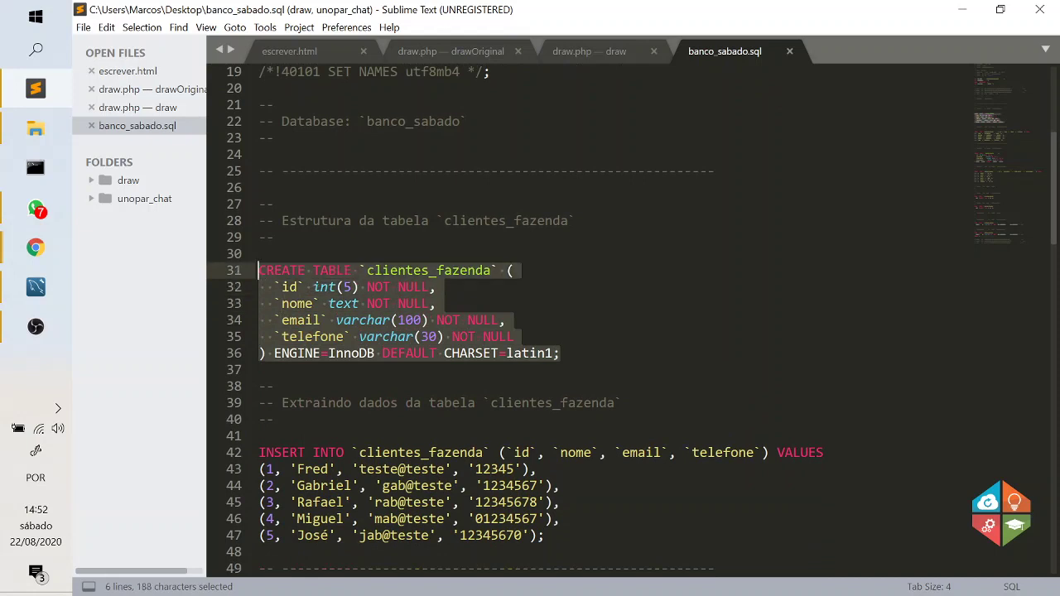
left_click(530, 288)
scroll(530, 289, "down", 2)
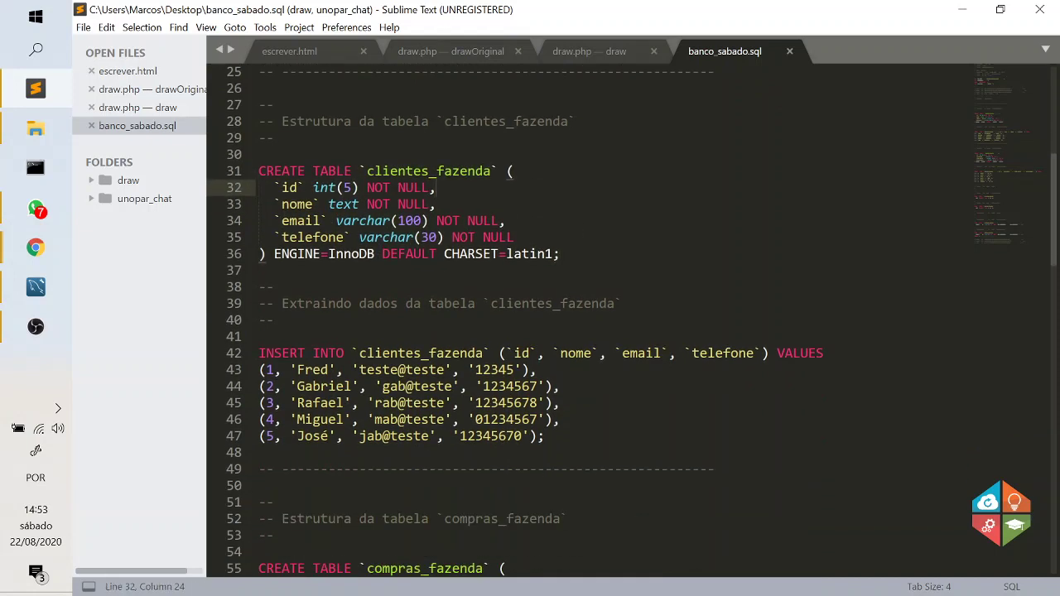
scroll(530, 323, "down", 3)
left_click_drag(545, 287, 258, 204)
left_click(647, 286)
scroll(530, 323, "up", 2)
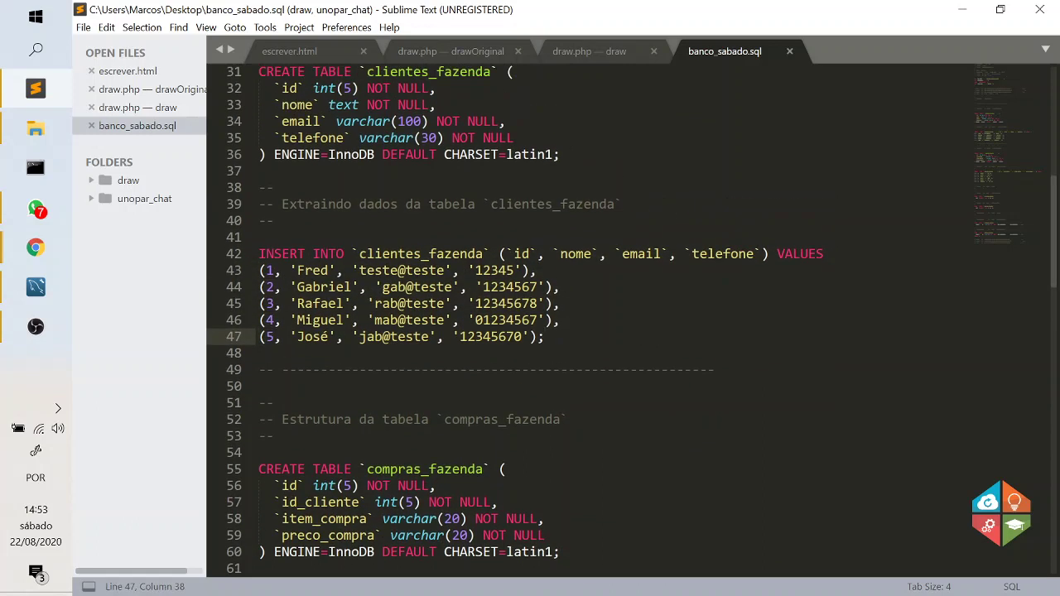
left_click_drag(545, 386, 258, 120)
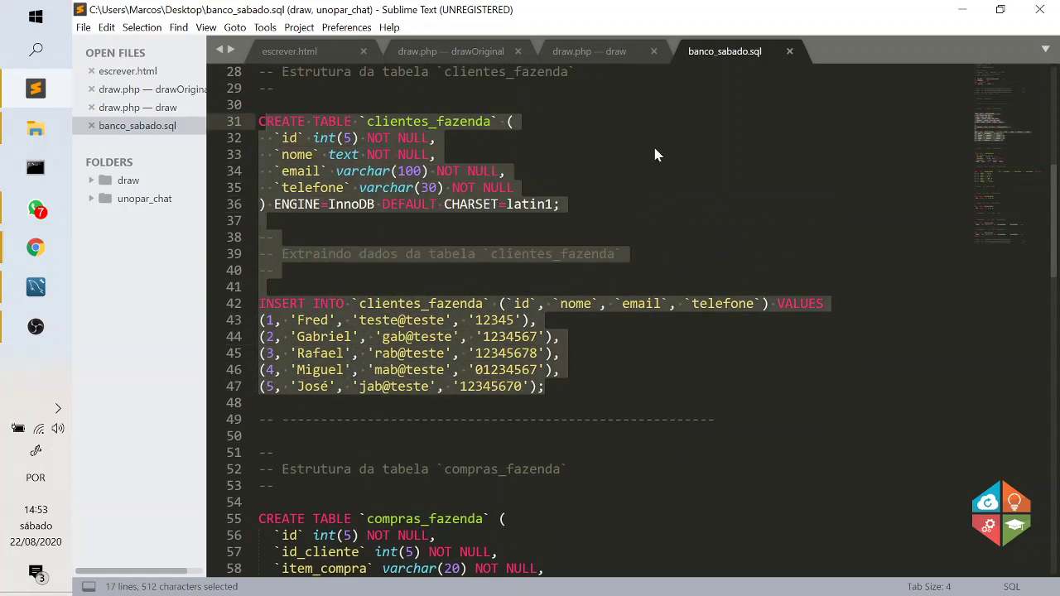
scroll(728, 183, "down", 6)
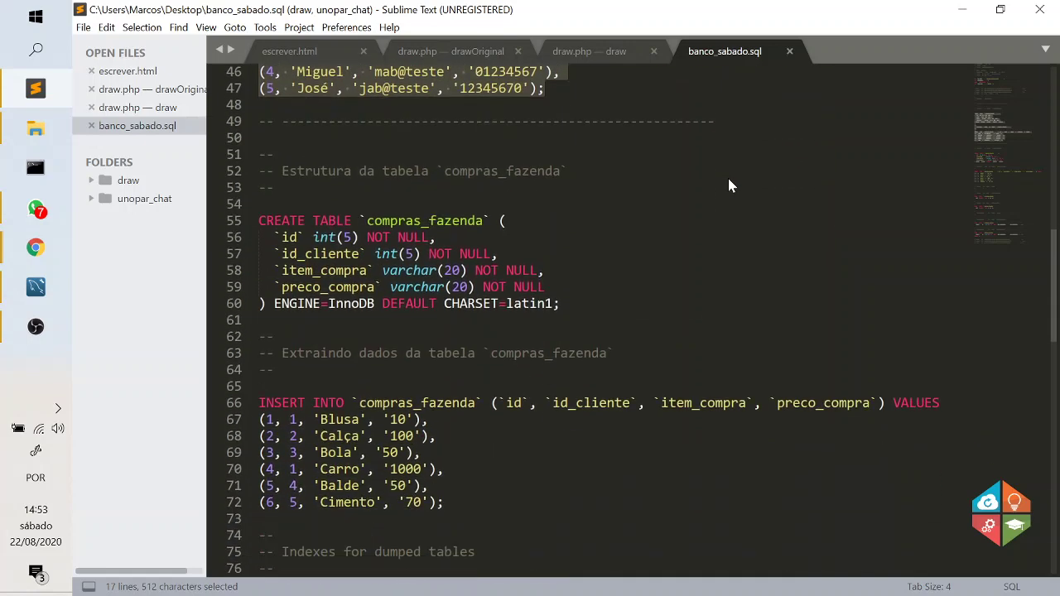
scroll(728, 185, "down", 2)
left_click_drag(445, 404, 258, 121)
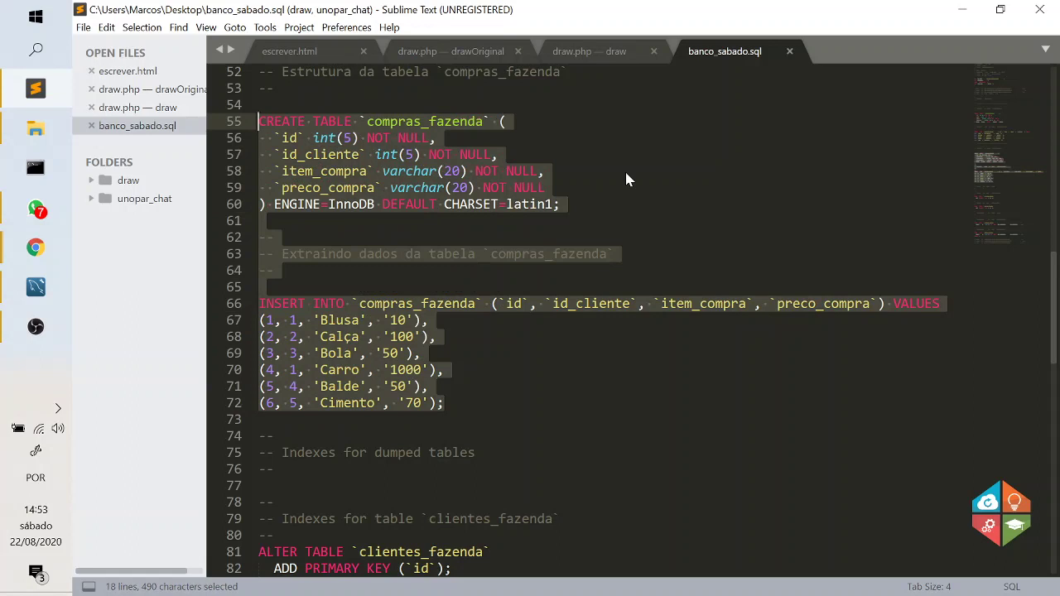
scroll(625, 177, "down", 8)
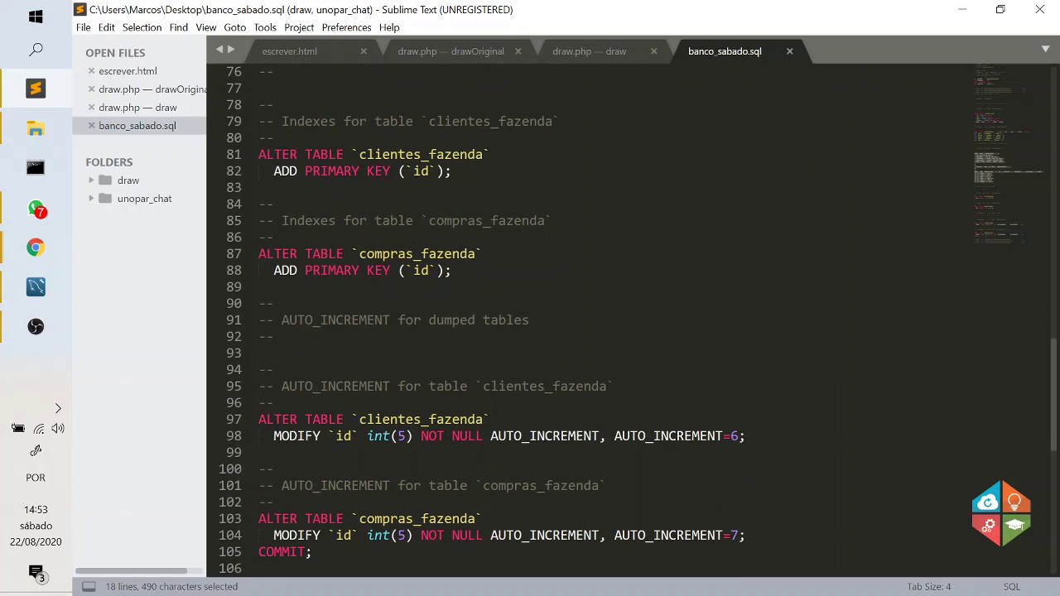
scroll(624, 314, "down", 5)
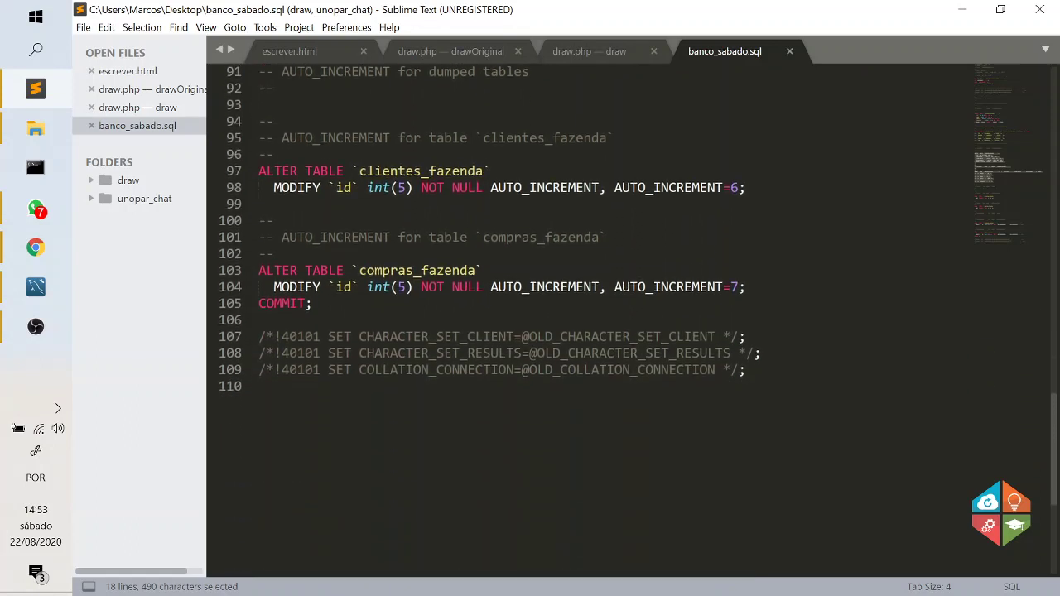
scroll(624, 315, "up", 5)
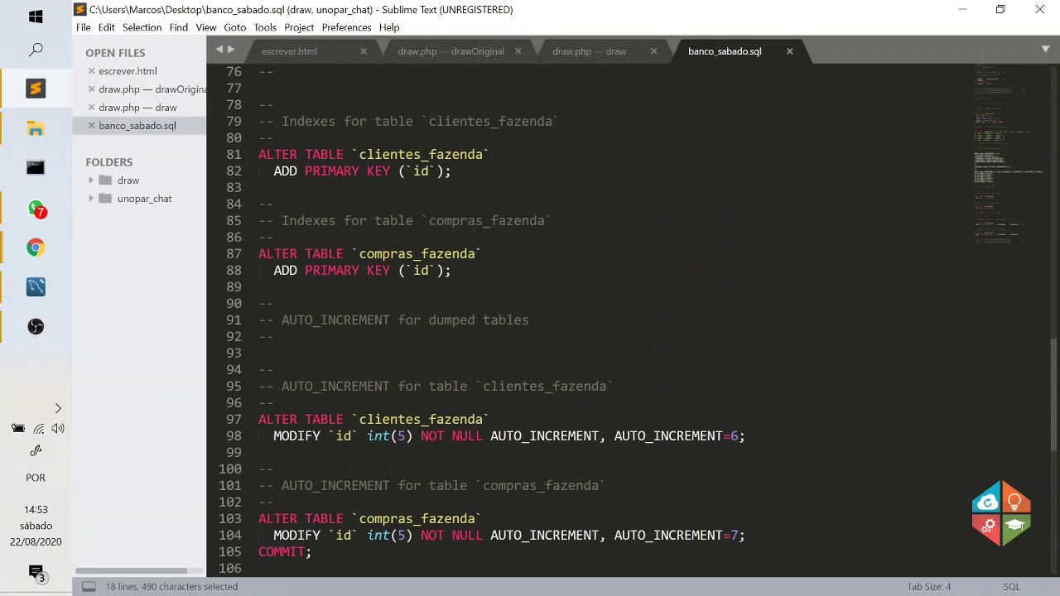
left_click_drag(361, 287, 259, 221)
scroll(361, 171, "up", 20)
scroll(288, 568, "down", 6)
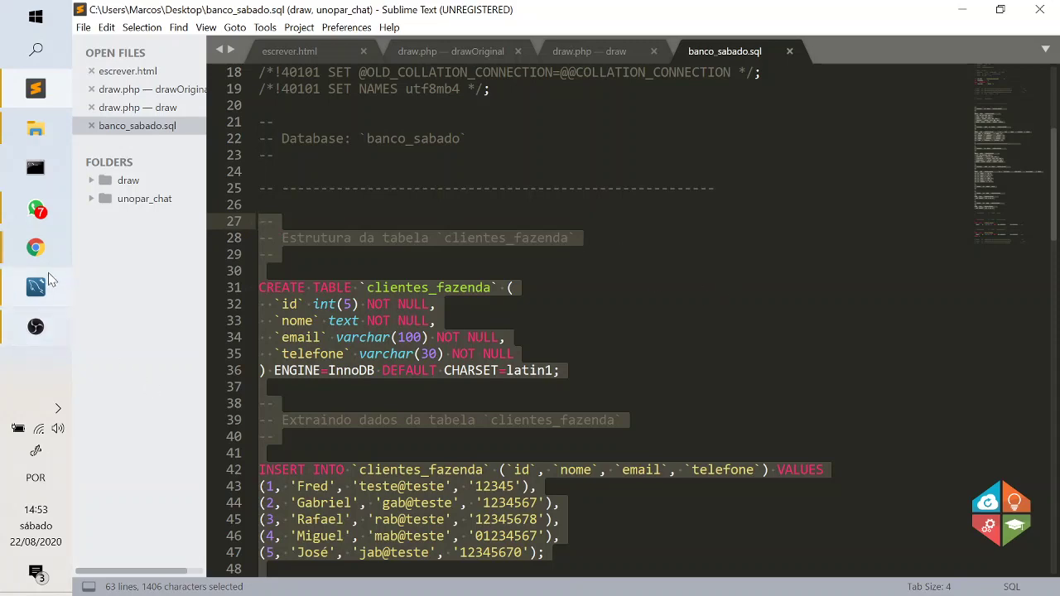
Return to the banco_sabado.sql dump and highlight the first clientes_fazenda INSERT rows.
left_click(34, 299)
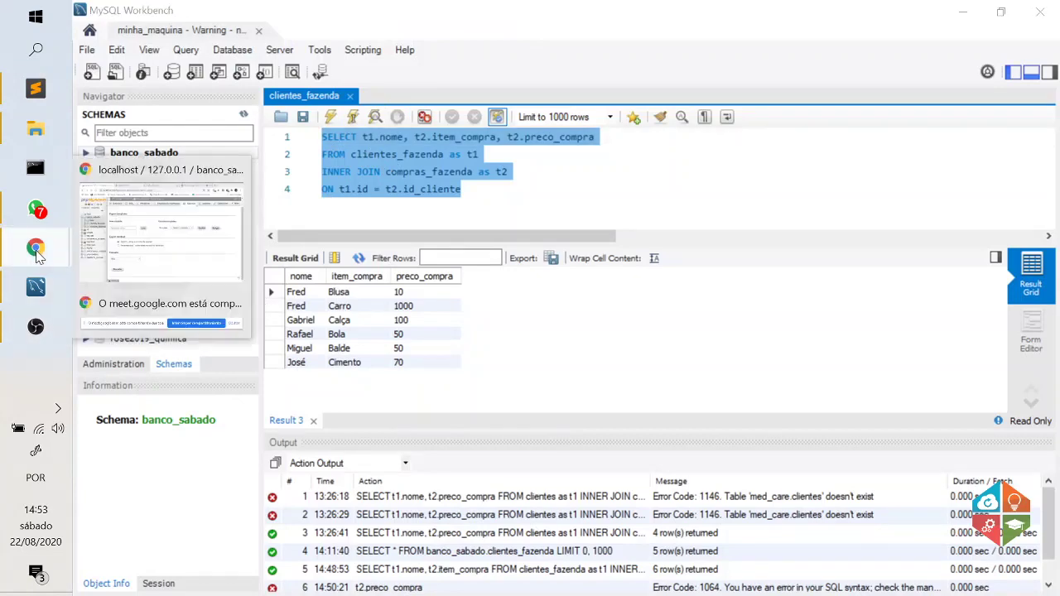
left_click(37, 91)
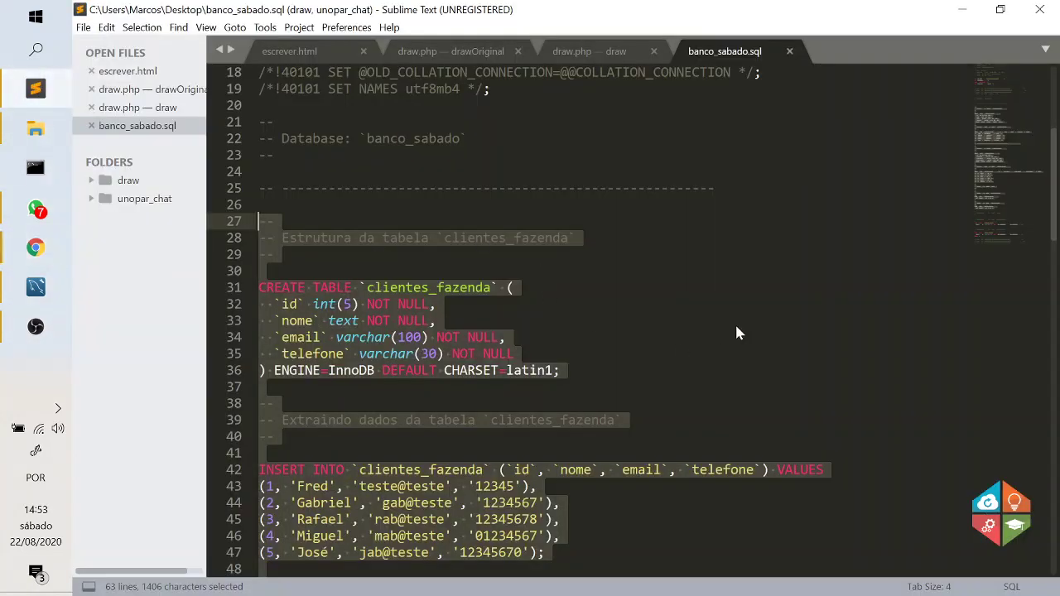
left_click(735, 322)
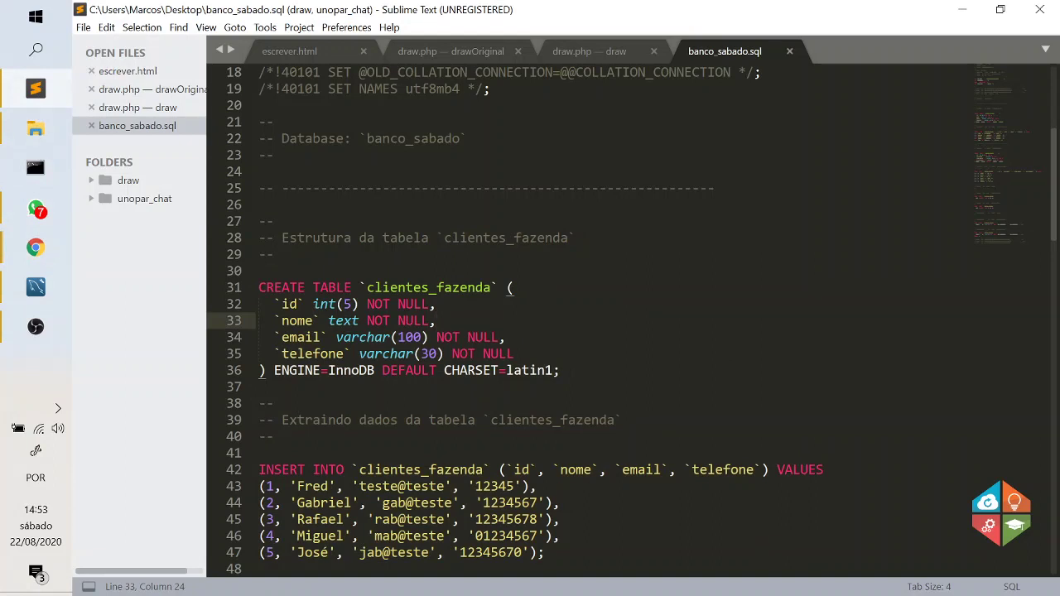
scroll(632, 321, "down", 2)
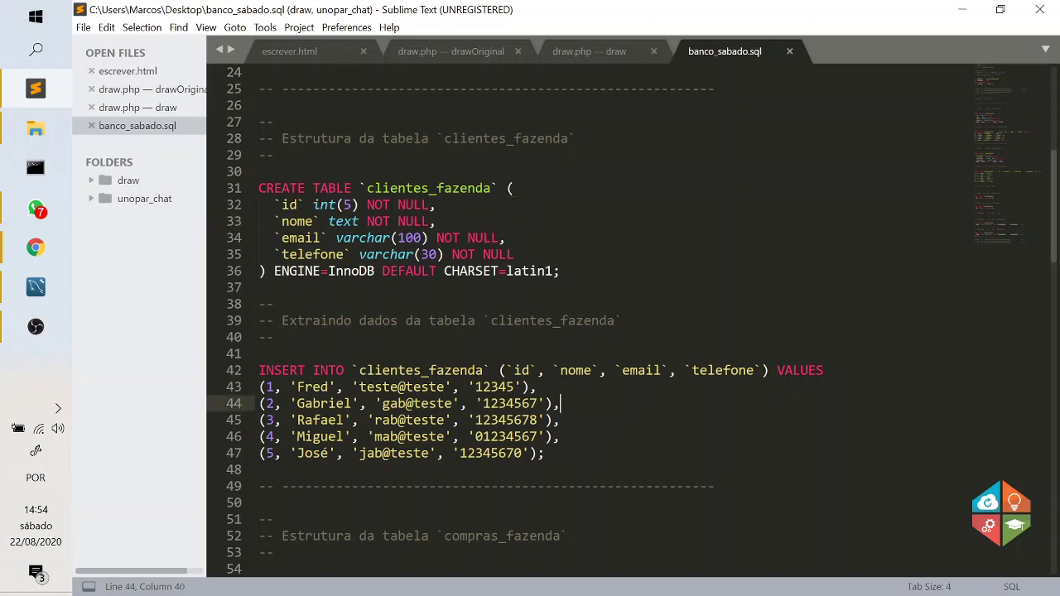
left_click_drag(561, 403, 258, 370)
left_click(614, 399)
Review the end of the client inserts, then bring the phpMyAdmin browser window forward.
scroll(631, 322, "down", 3)
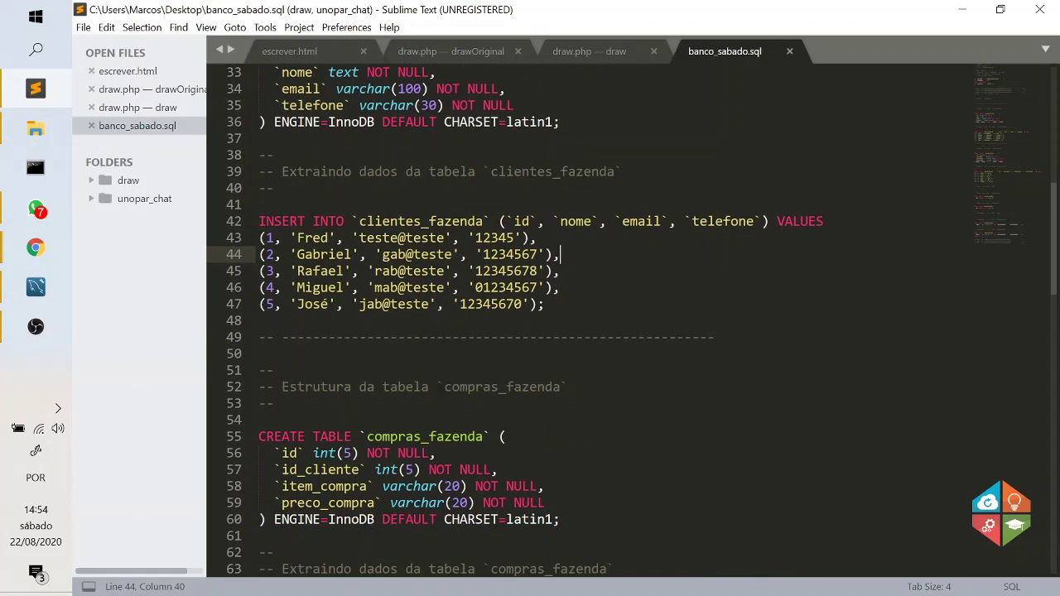
left_click_drag(545, 305, 539, 322)
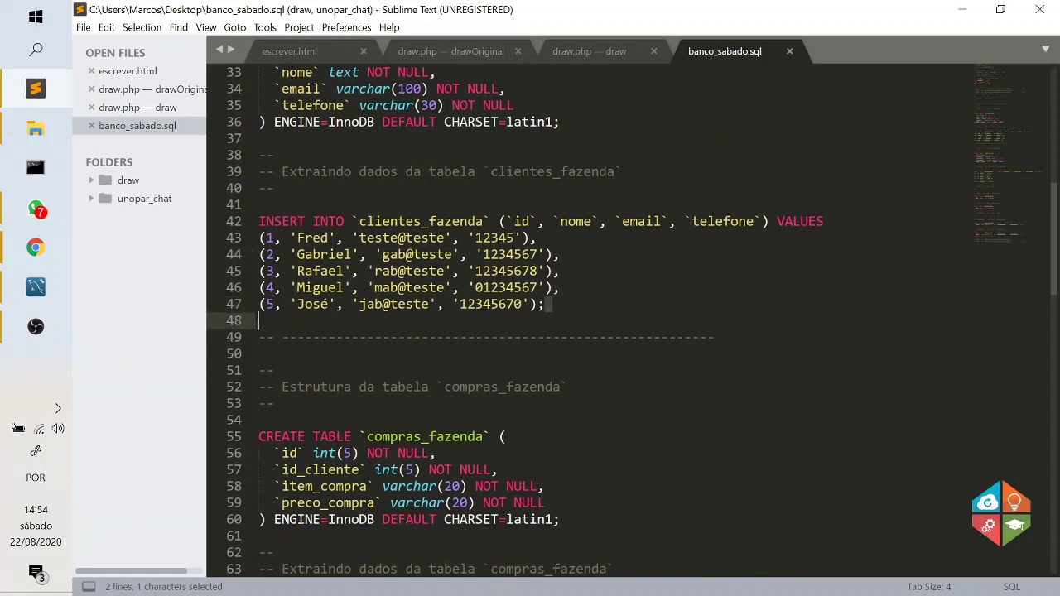
left_click(545, 305)
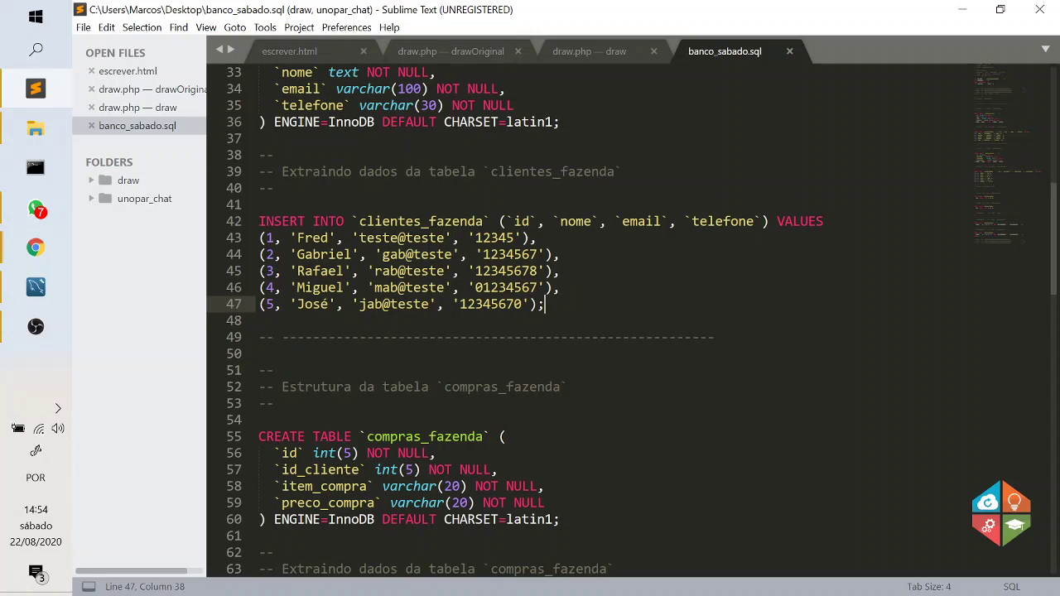
scroll(631, 321, "down", 4)
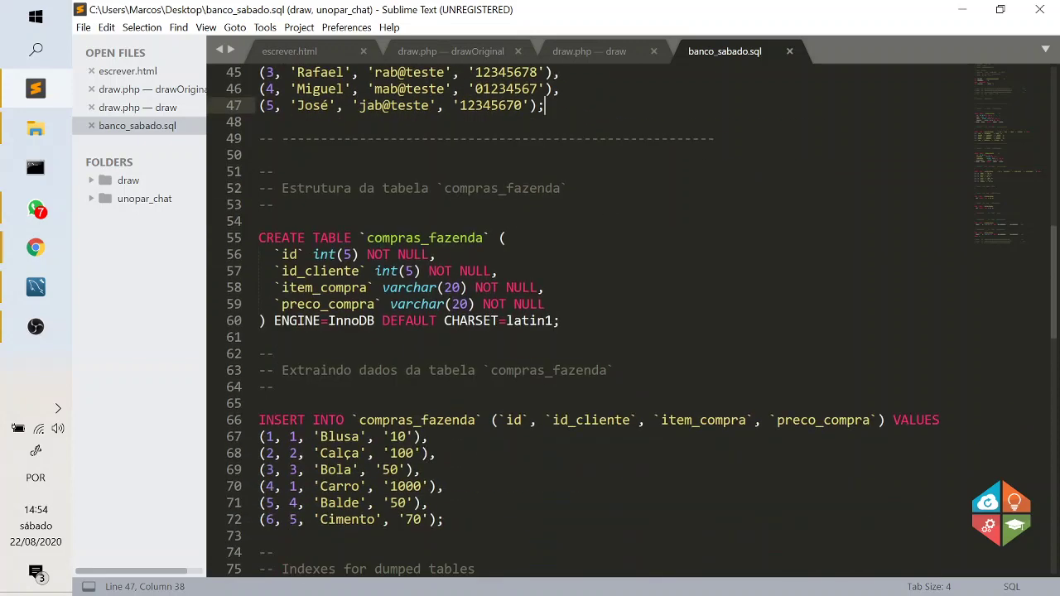
scroll(631, 319, "up", 7)
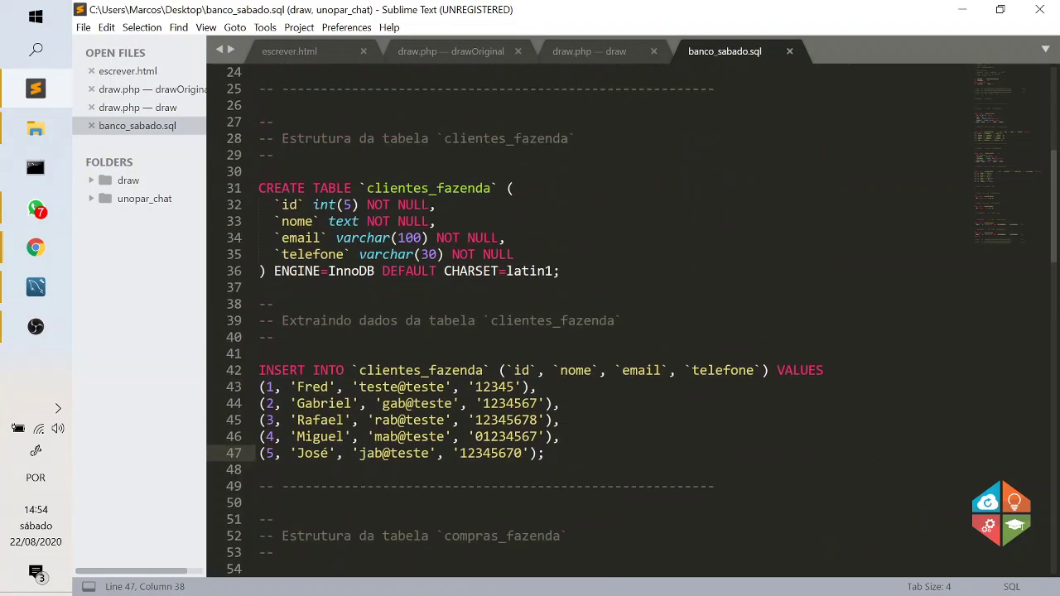
left_click(37, 250)
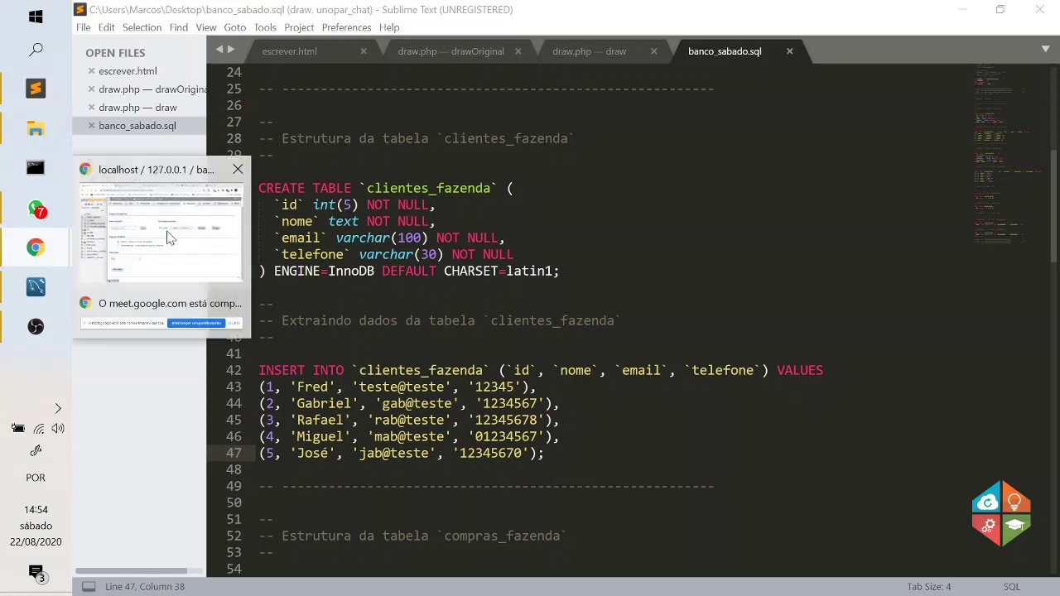
left_click(141, 228)
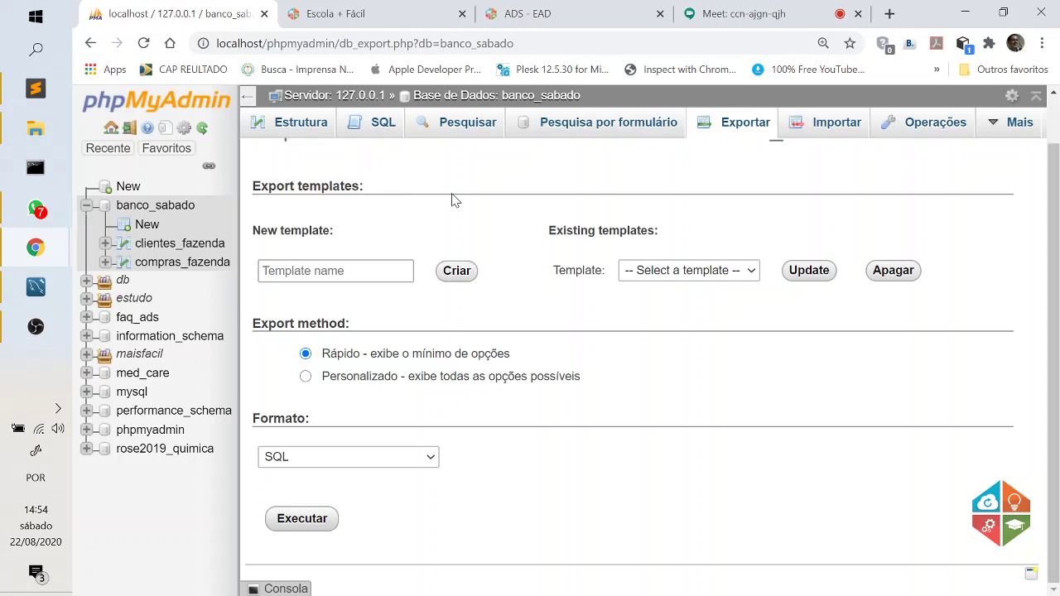
left_click(754, 15)
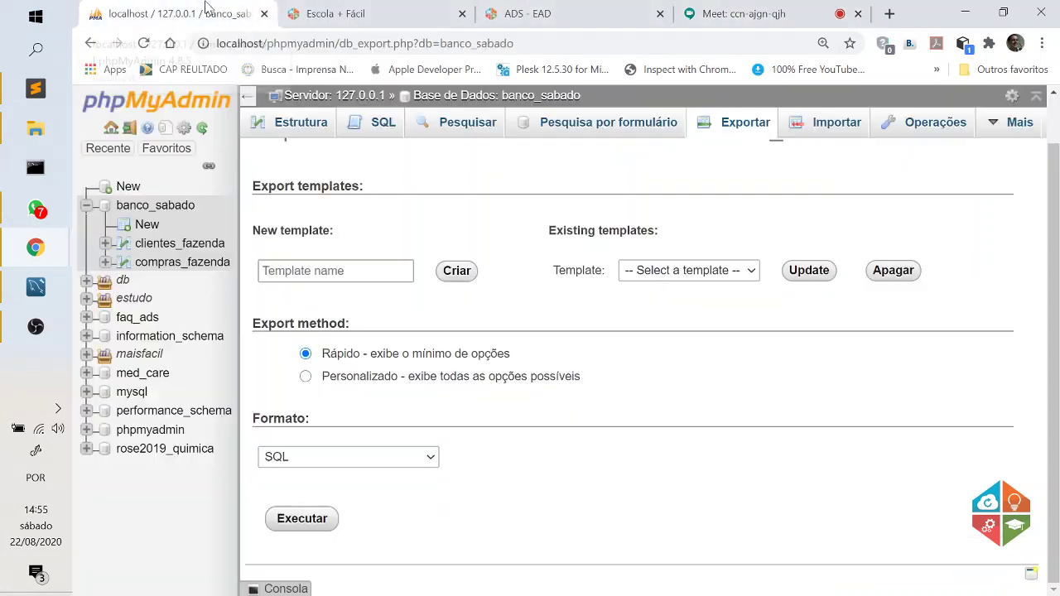
left_click(230, 7)
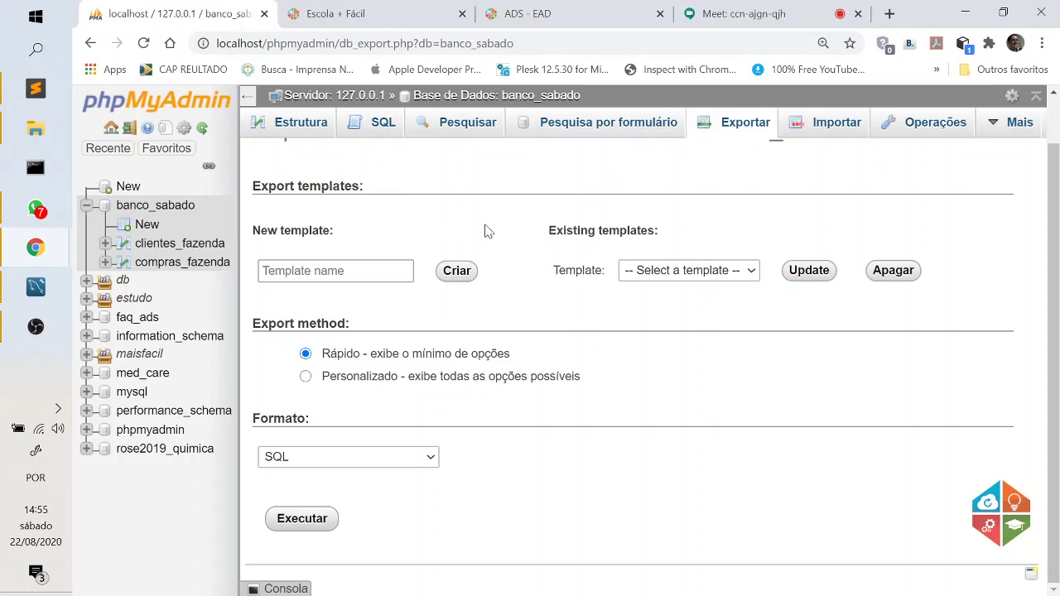
left_click(778, 14)
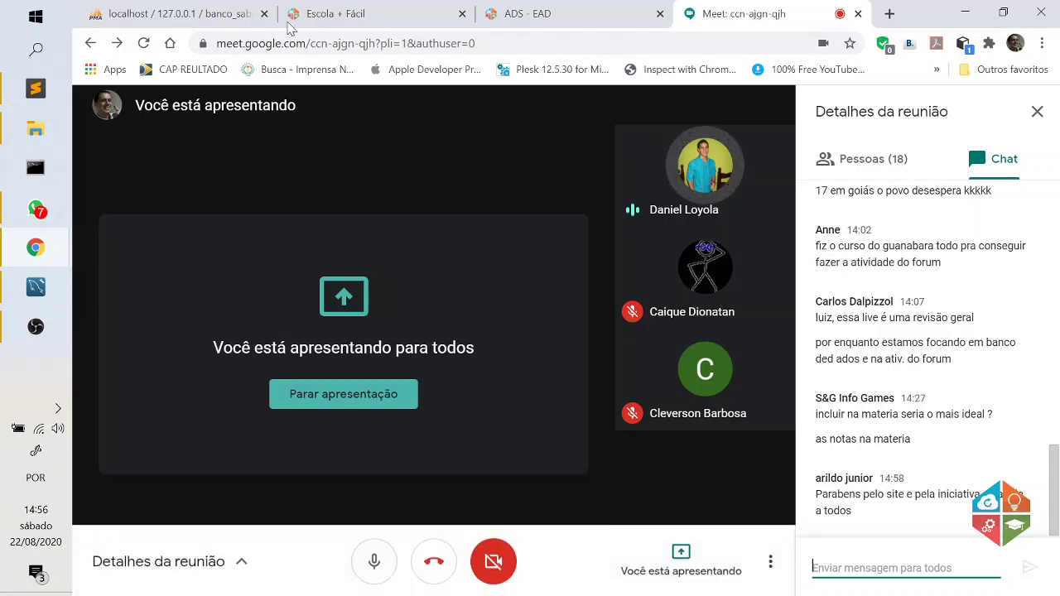
left_click(175, 13)
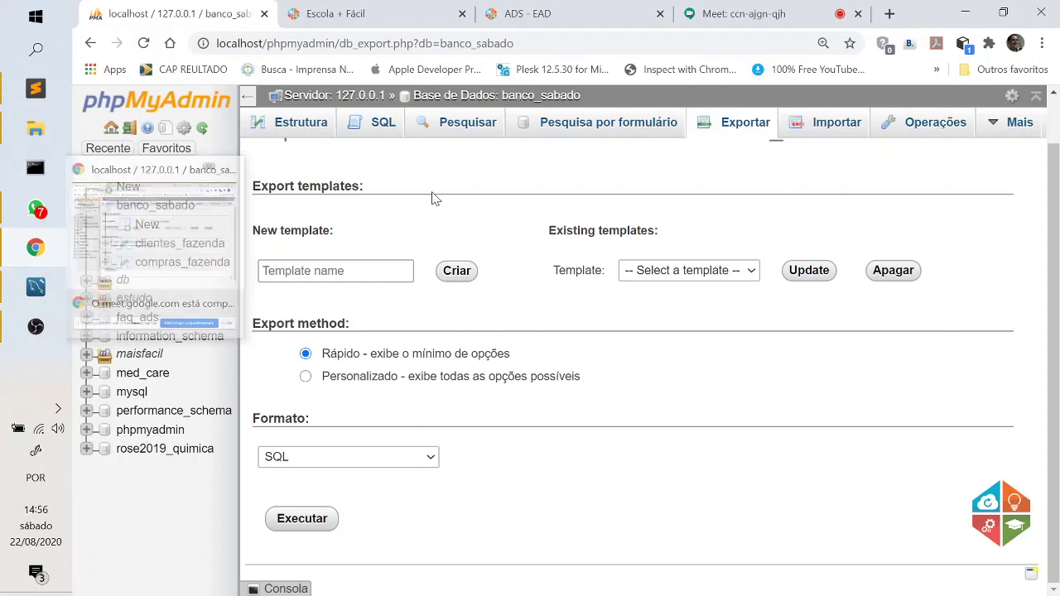
Paste the INNER JOIN query into the banco_sabado SQL box, zoom to 175% and collapse the navigation panel.
left_click(407, 125)
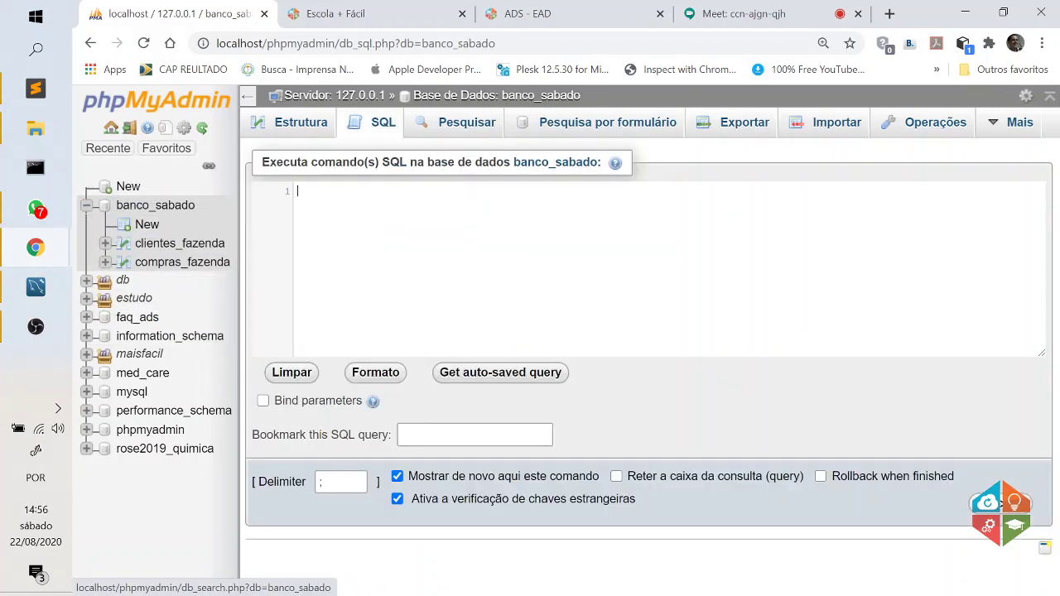
type("SELECT t1.nome, t2.item_compra FROM clientes_fazenda as t1 INNER JOIN compras_fazenda as t2 ON t1.id = t2.id_cliente")
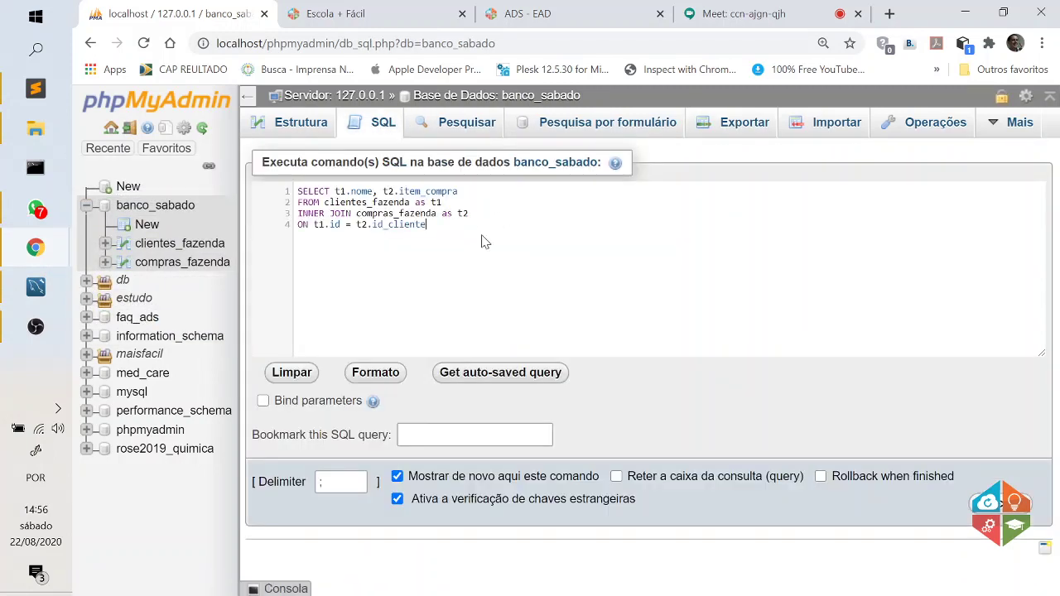
key("ctrl+plus")
key("ctrl+plus")
key("ctrl+plus")
key("ctrl+plus")
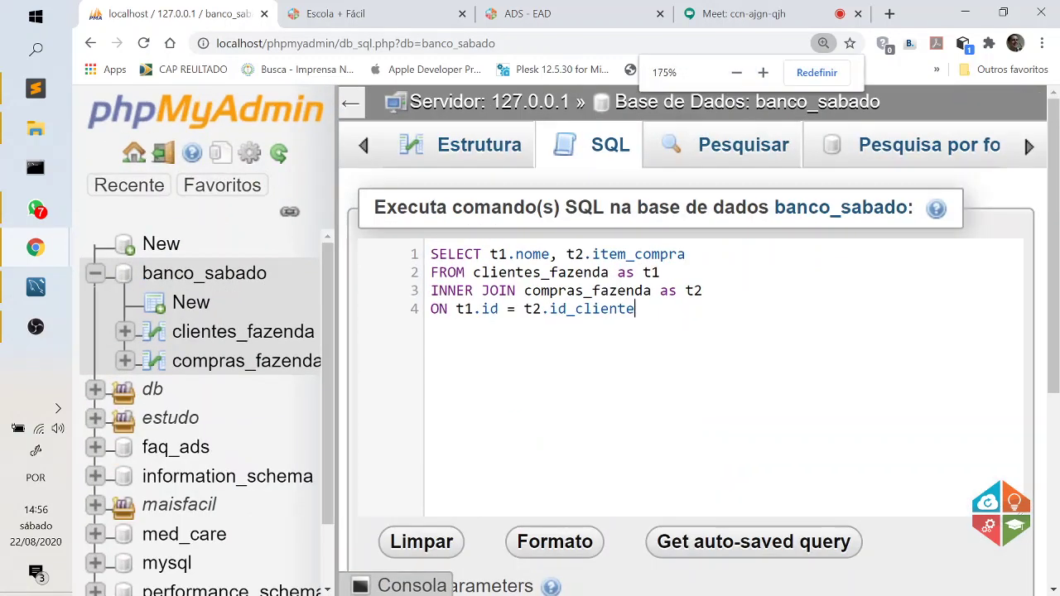
left_click(350, 103)
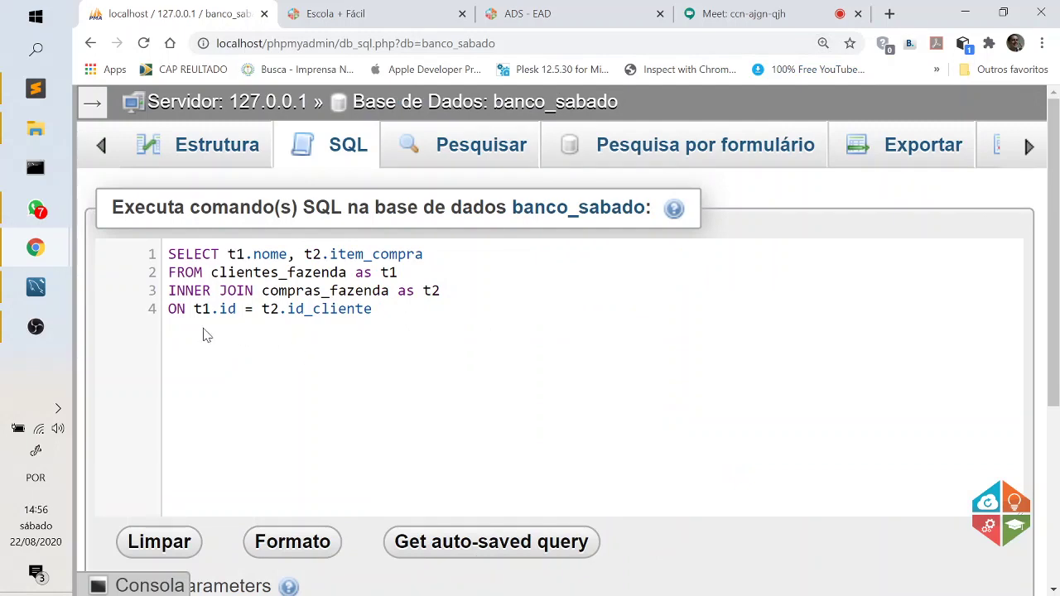
Highlight the INNER JOIN line and the ON join condition to point them out.
left_click_drag(441, 291, 168, 291)
left_click(395, 373)
left_click_drag(374, 308, 194, 309)
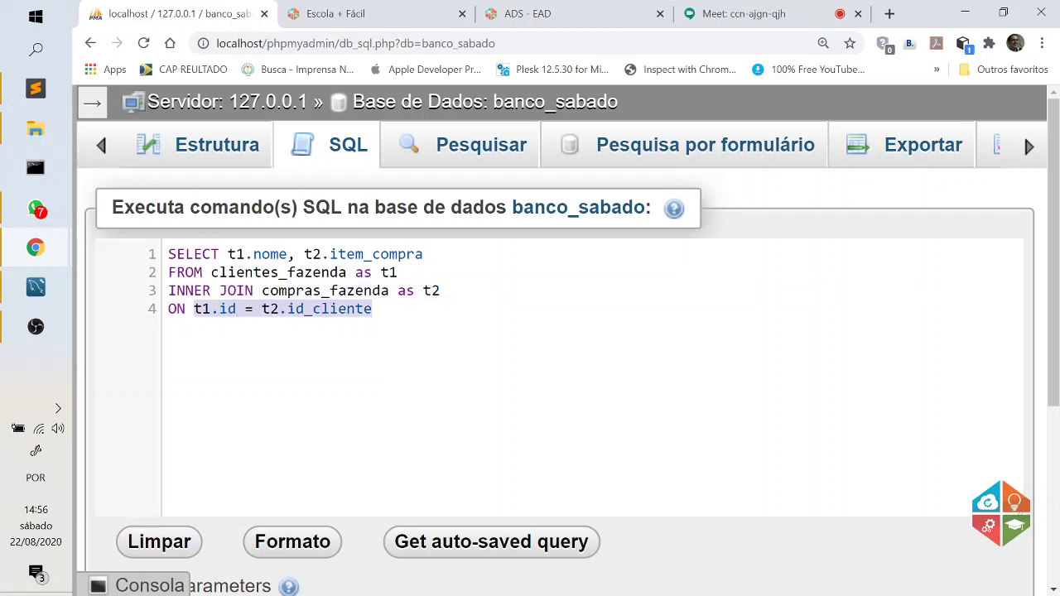
left_click(325, 366)
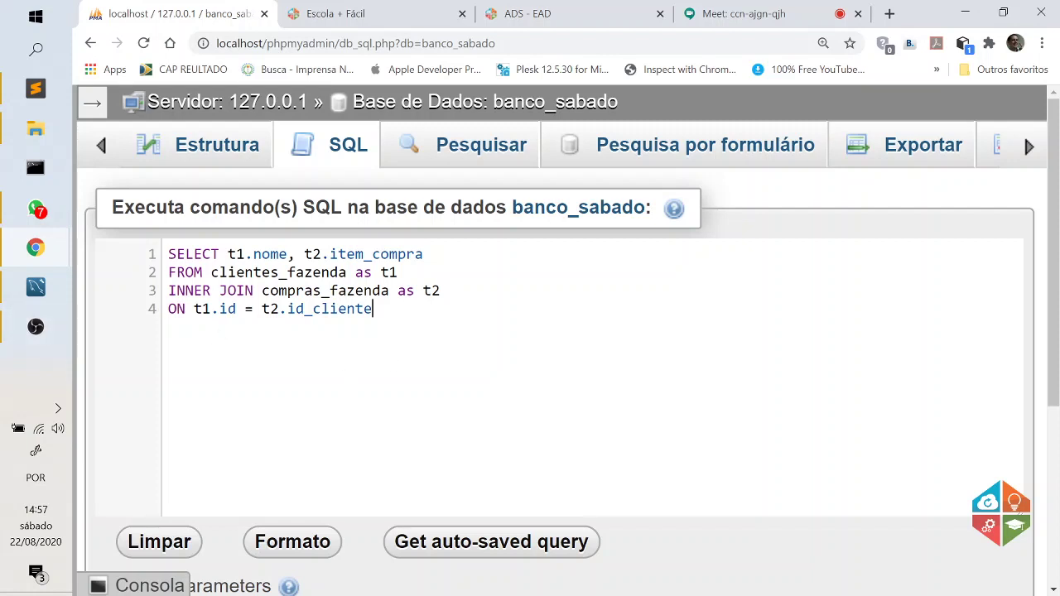
Begin a 'WHERE data=' clause below the ON condition, then delete it again.
key("Return")
type("WHERE data")
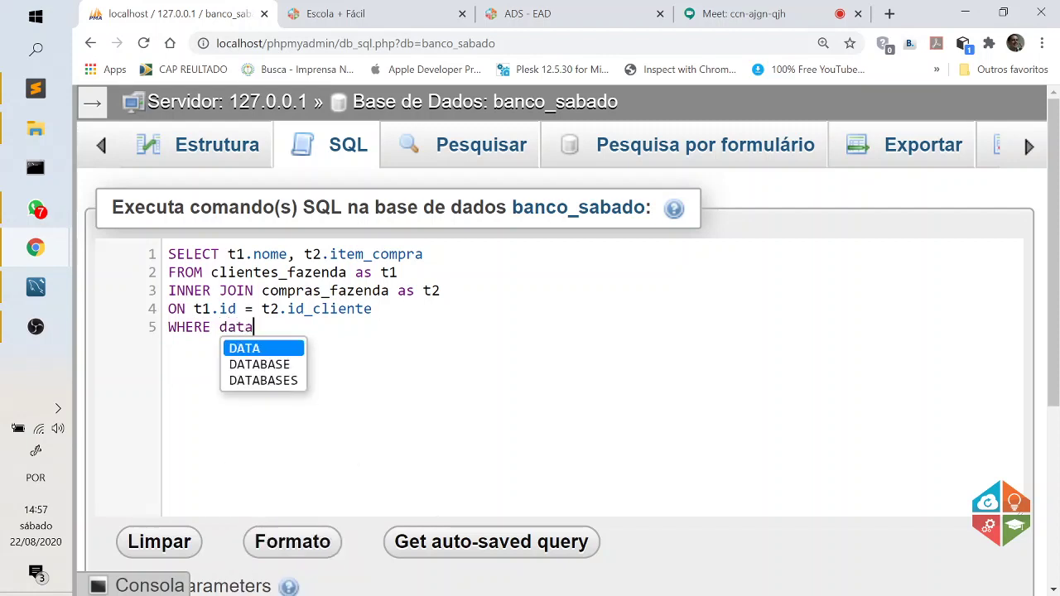
type("=")
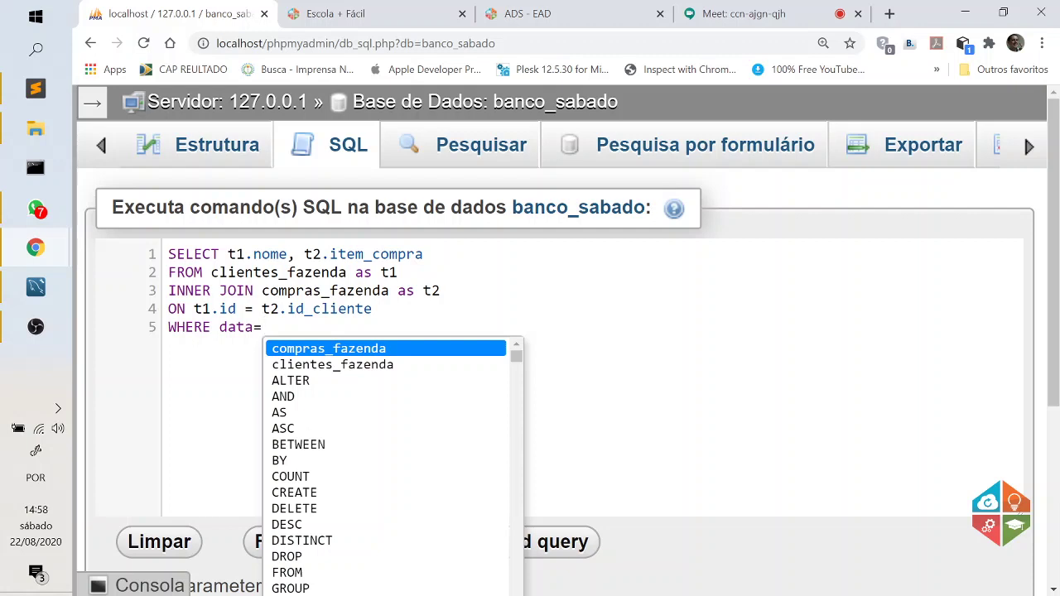
key("BackSpace")
key("BackSpace")
key("BackSpace")
key("BackSpace")
key("BackSpace")
key("BackSpace")
key("BackSpace")
key("BackSpace")
key("BackSpace")
key("BackSpace")
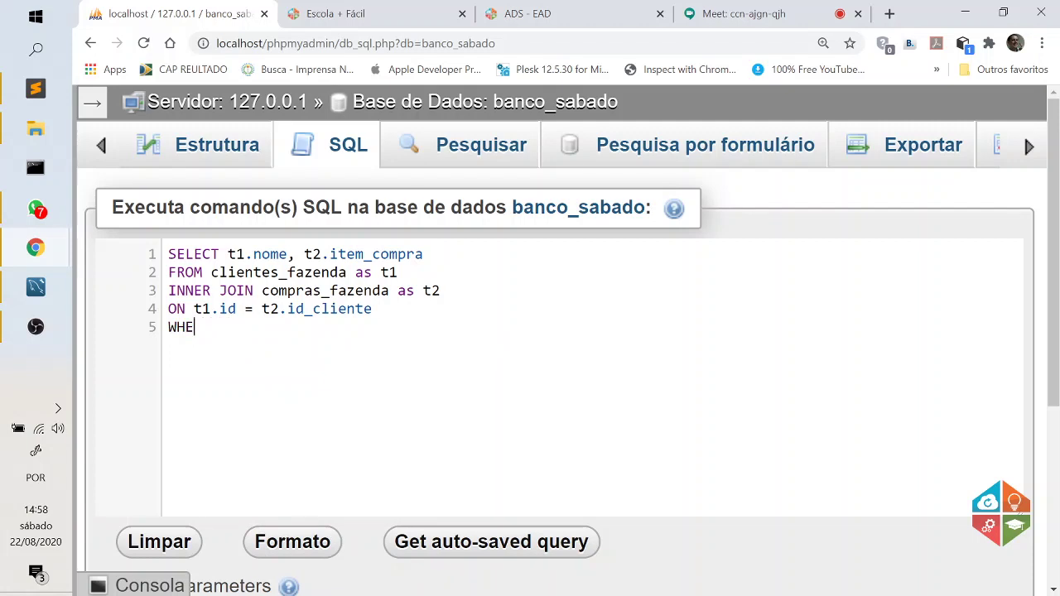
key("BackSpace")
key("BackSpace")
Highlight the t2 alias, t1.id and t2.id_cliente in the ON condition, then open a new browser tab.
double_click(430, 291)
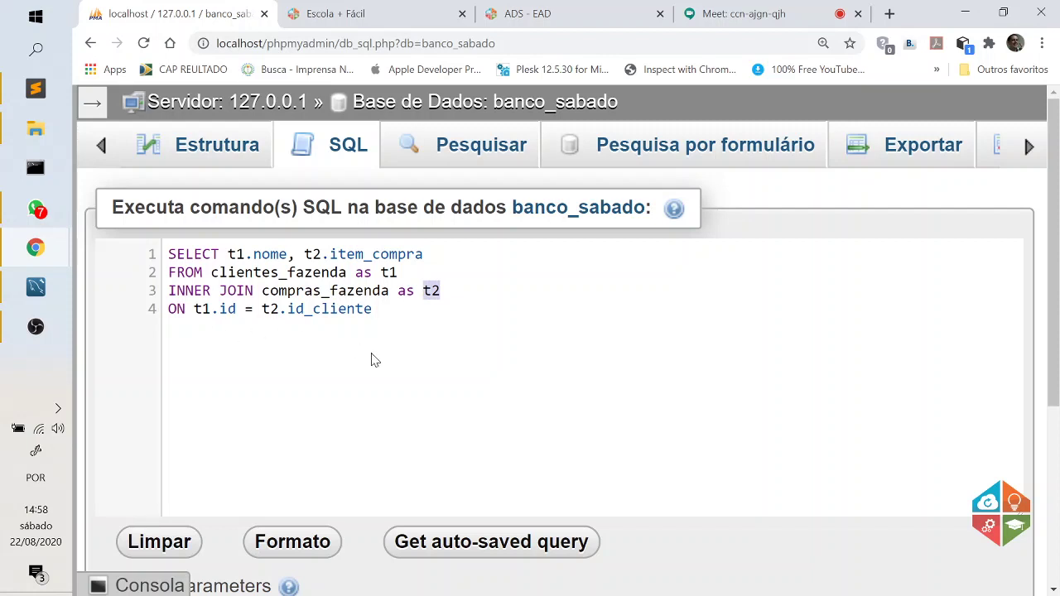
left_click_drag(238, 308, 194, 308)
left_click_drag(374, 308, 252, 309)
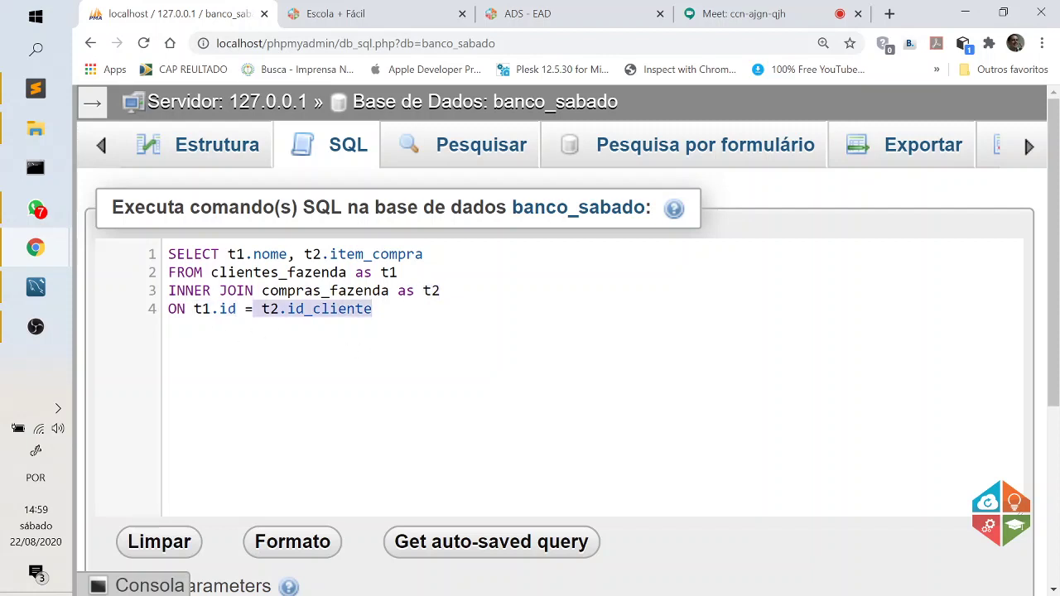
left_click(354, 346)
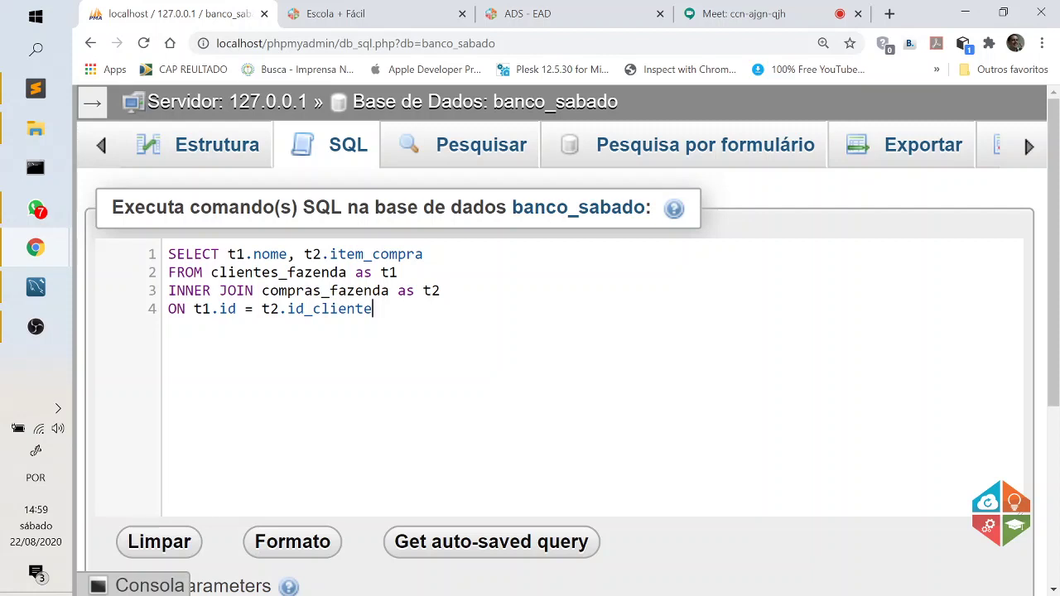
left_click_drag(441, 291, 194, 309)
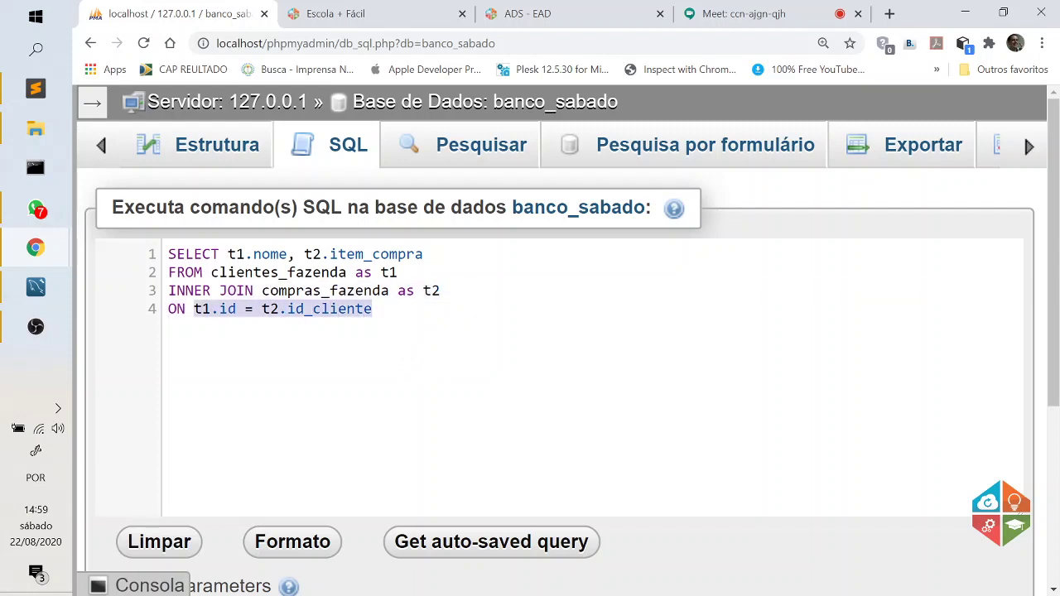
left_click(441, 355)
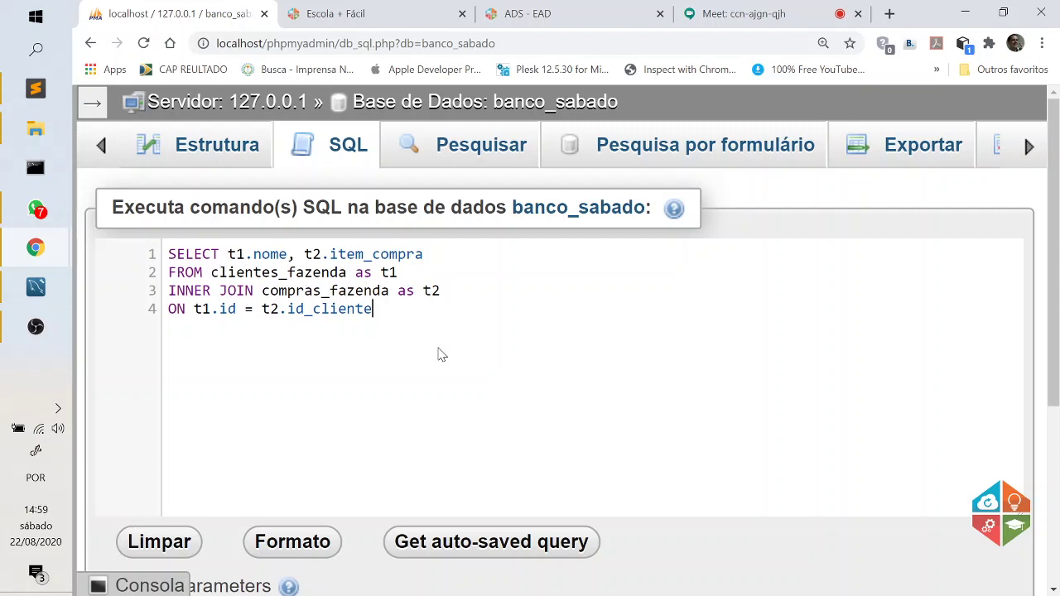
left_click(889, 13)
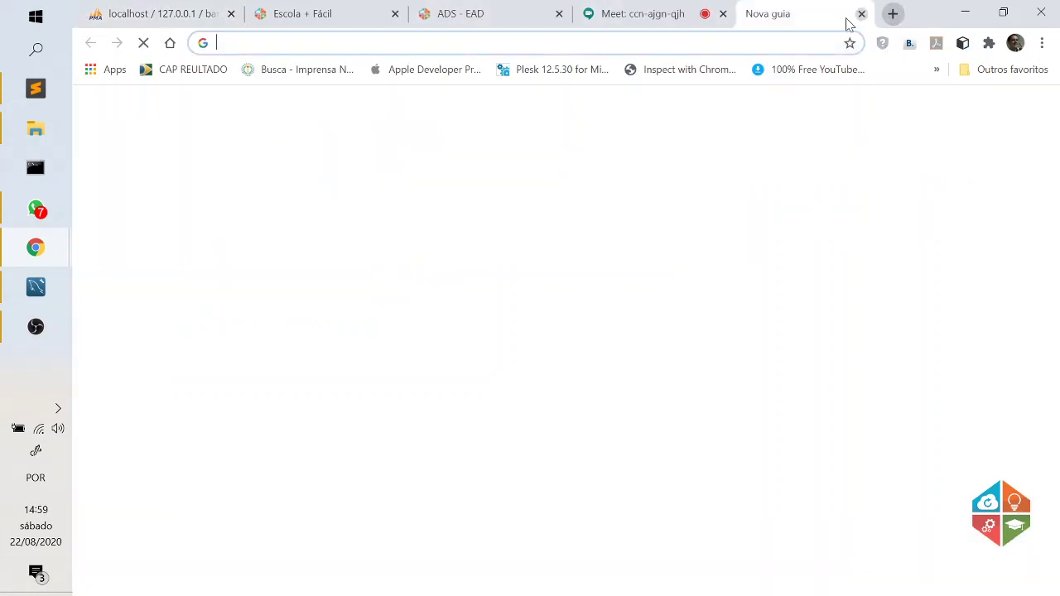
Rerun the 'join mysql 2 tables w3' search and open the 'SQL Joins - W3Schools' result.
left_click(530, 43)
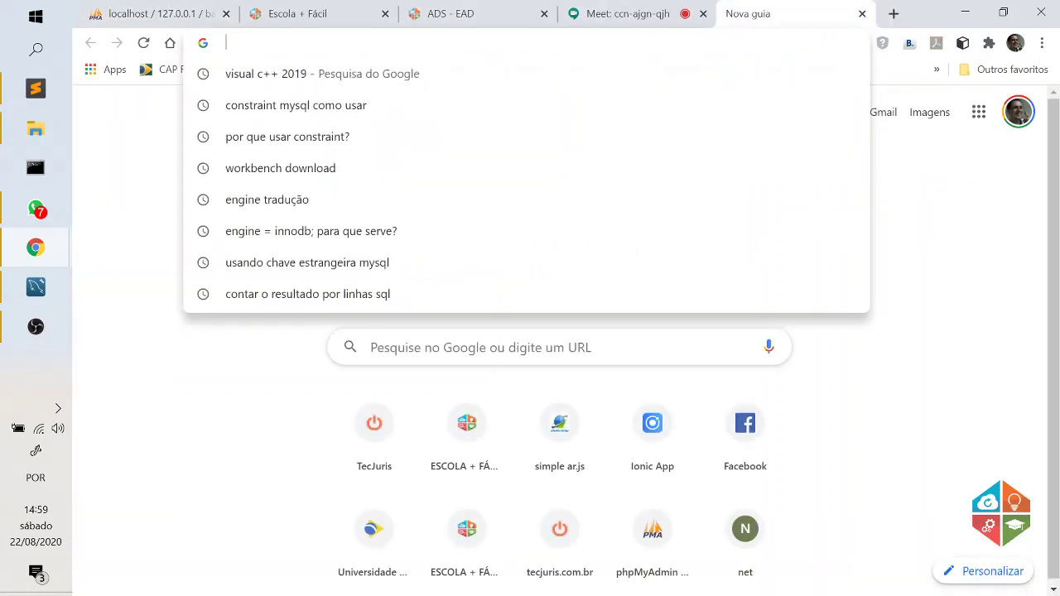
type("join")
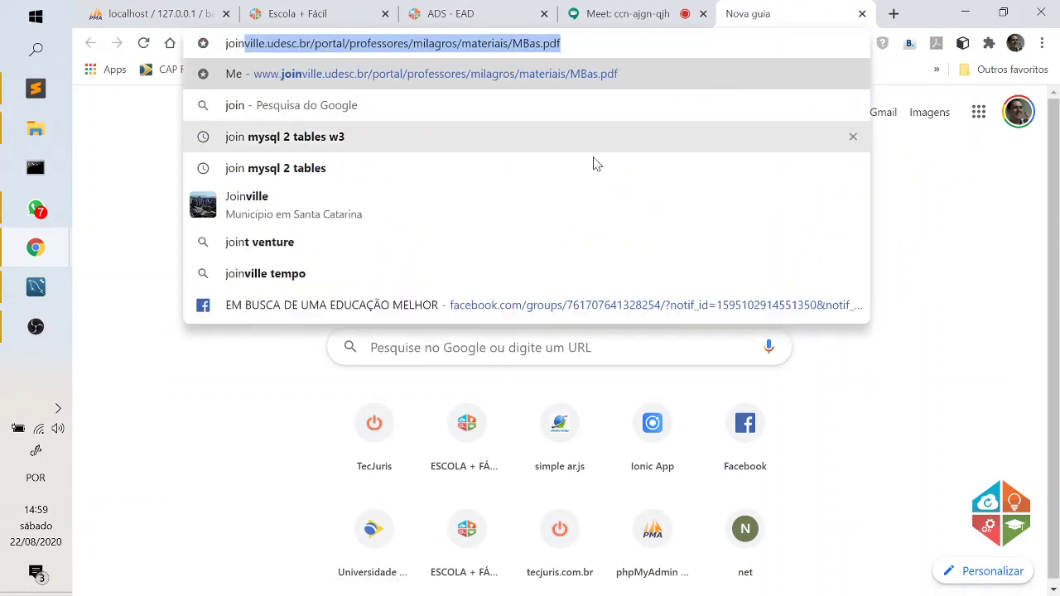
left_click(351, 149)
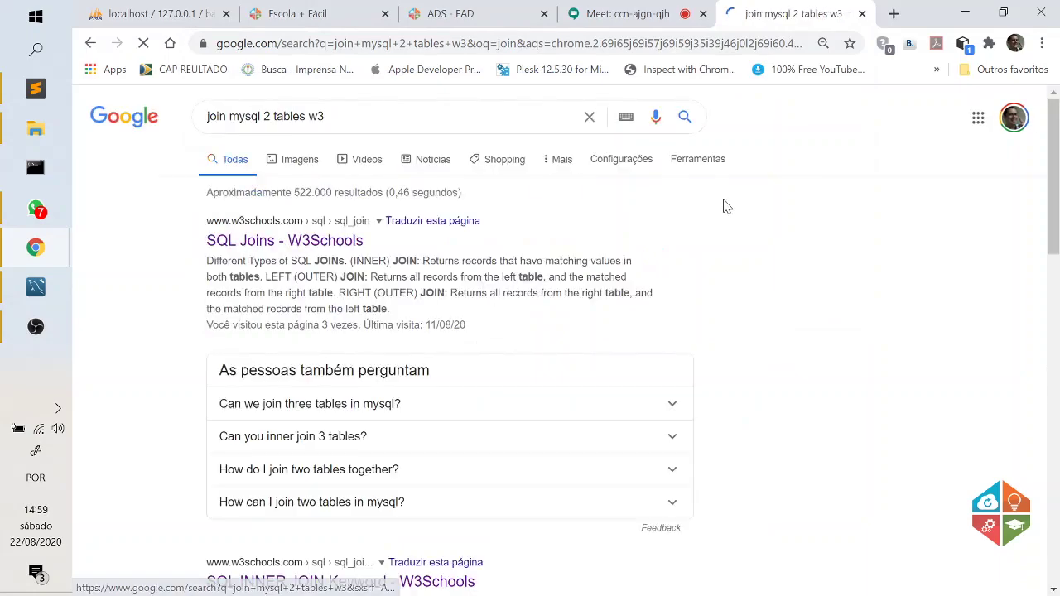
scroll(754, 273, "down", 4)
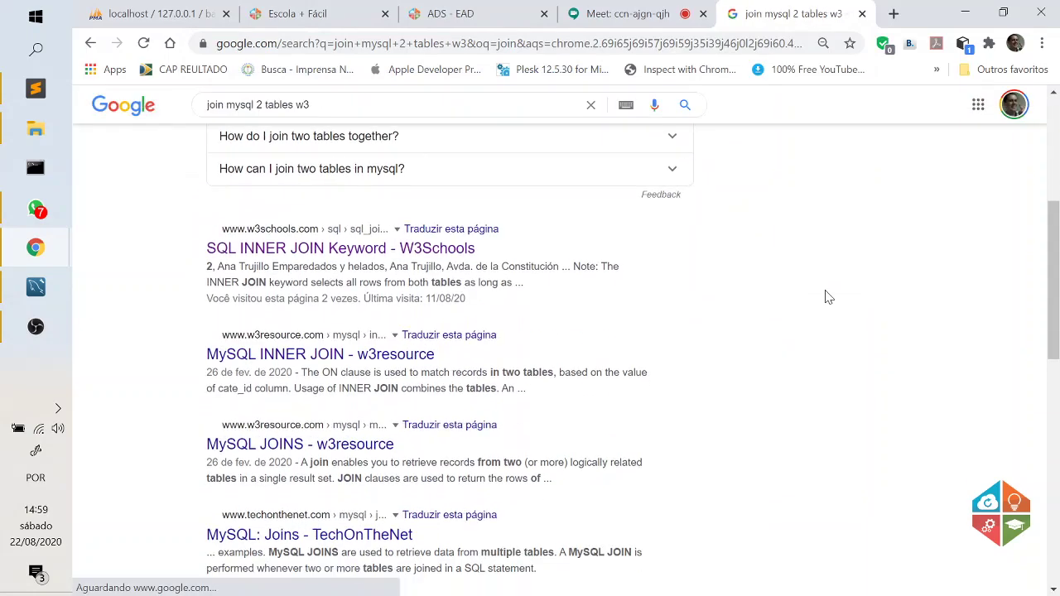
scroll(822, 295, "up", 4)
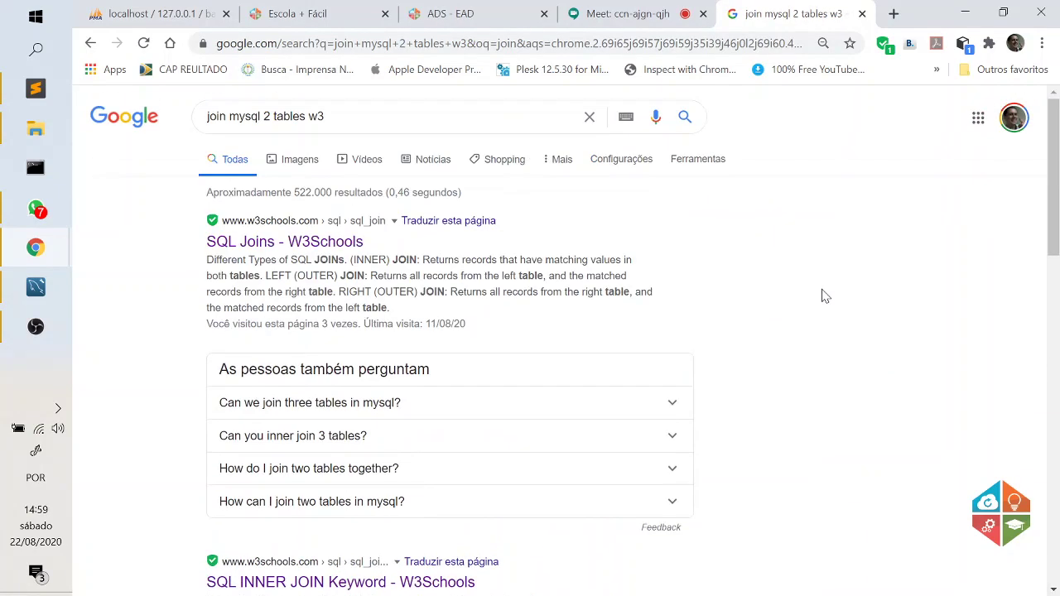
left_click(331, 245)
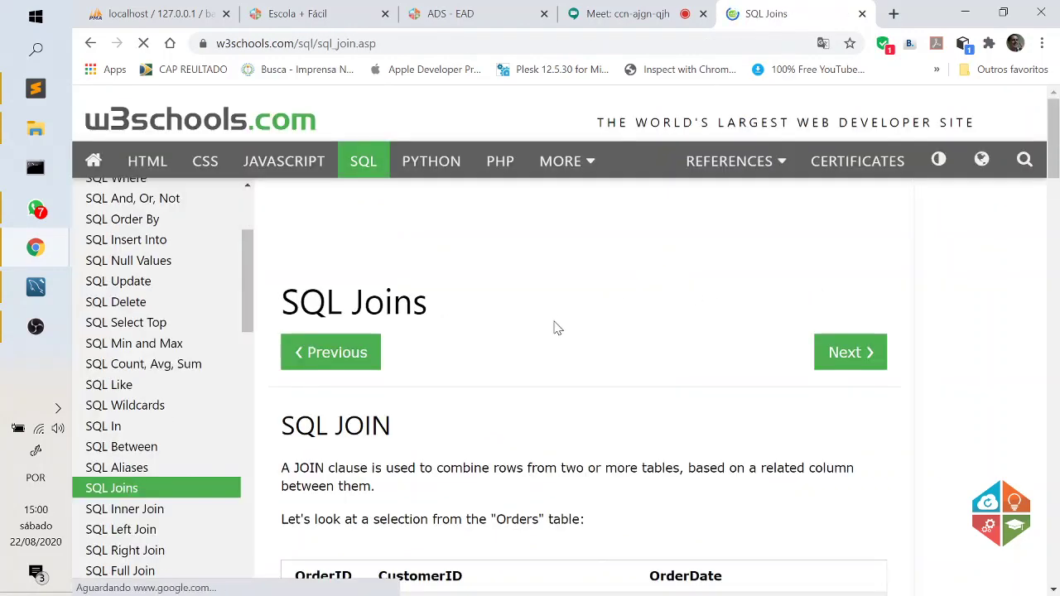
Scroll to the Orders–Customers INNER JOIN example on SQL Joins and load it in the Tryit Editor.
scroll(563, 326, "down", 2)
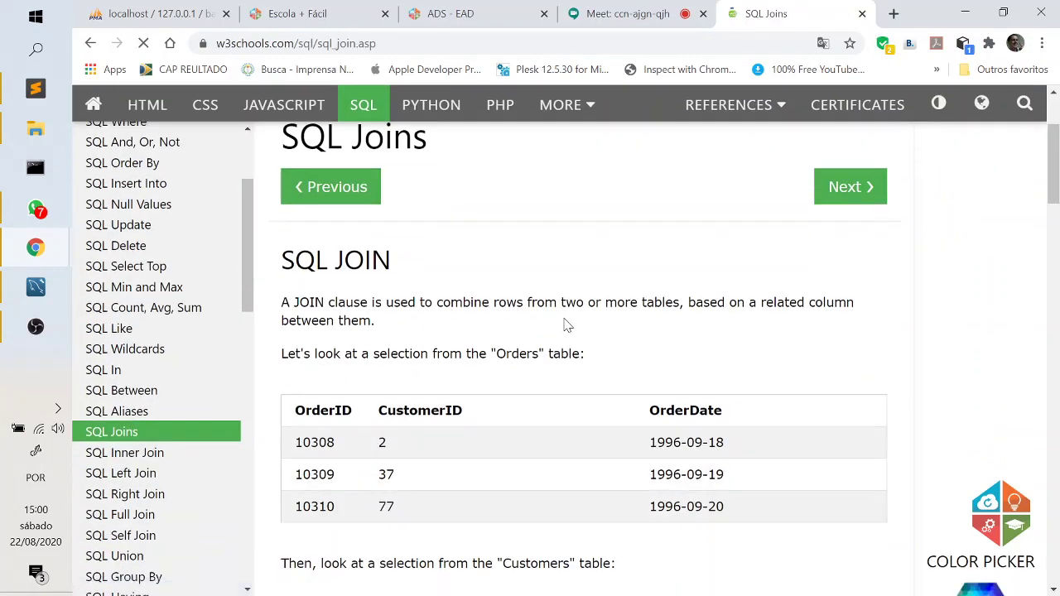
scroll(532, 341, "up", 2)
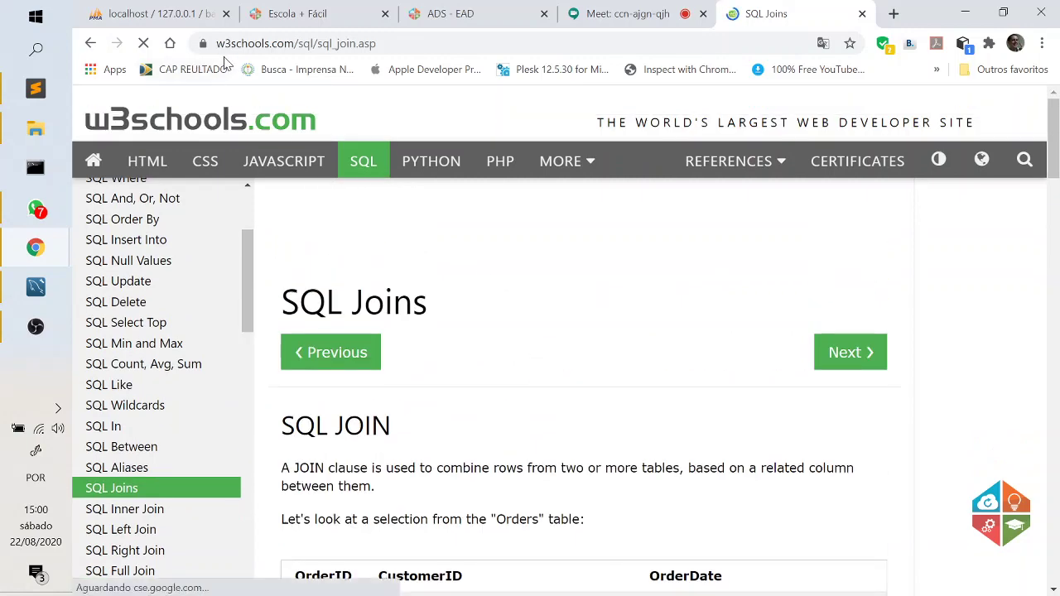
scroll(523, 269, "down", 1)
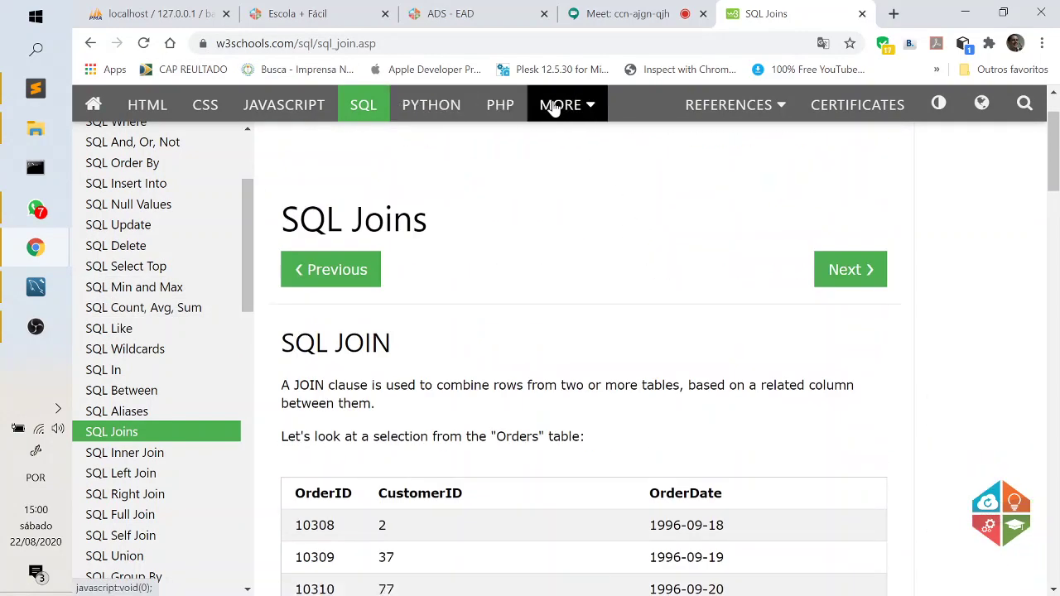
scroll(684, 224, "down", 3)
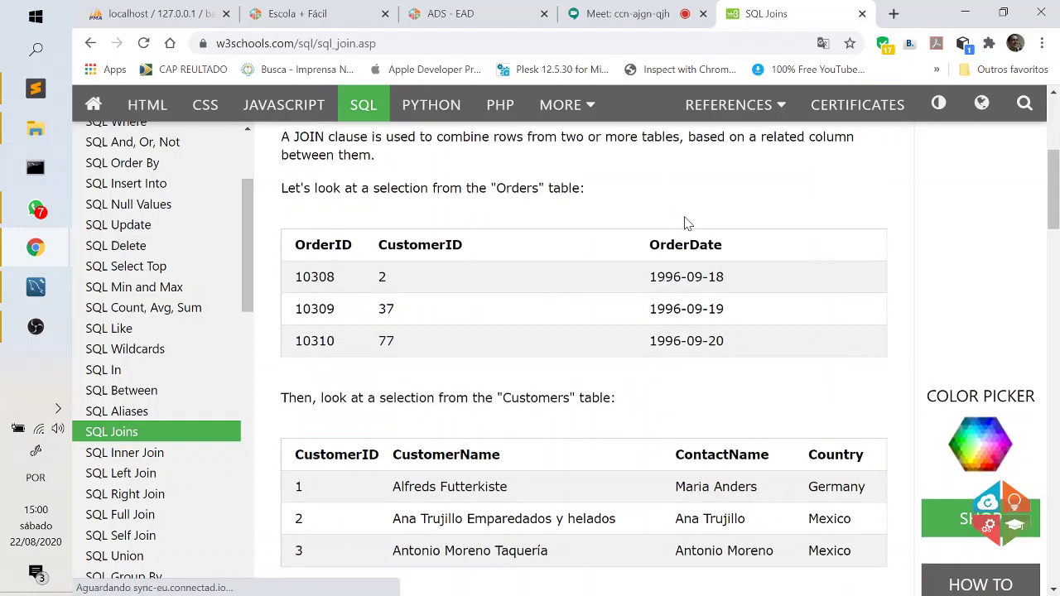
scroll(684, 224, "down", 7)
scroll(687, 280, "up", 1)
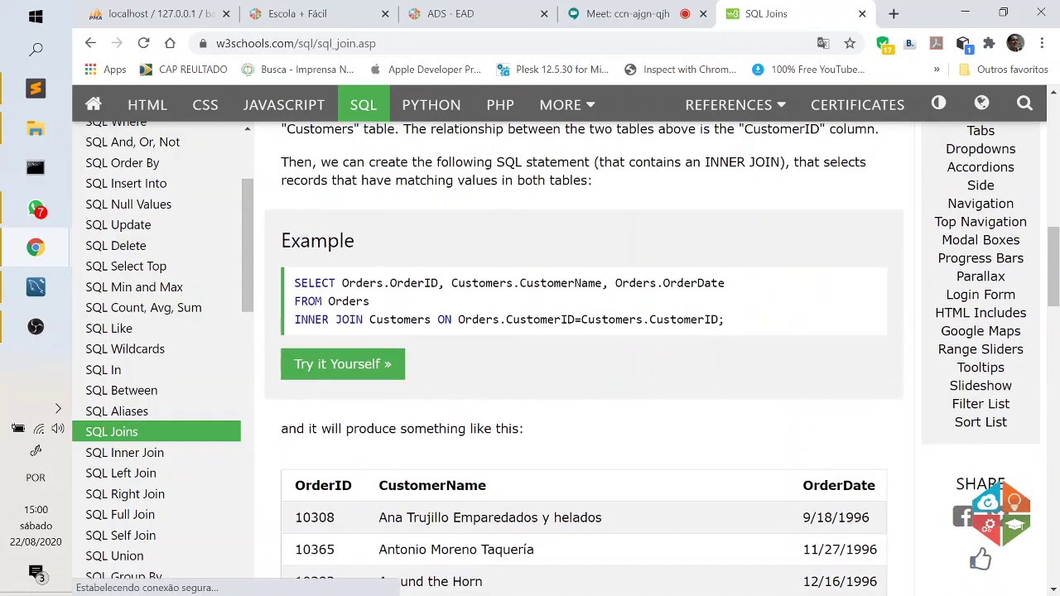
left_click(352, 372)
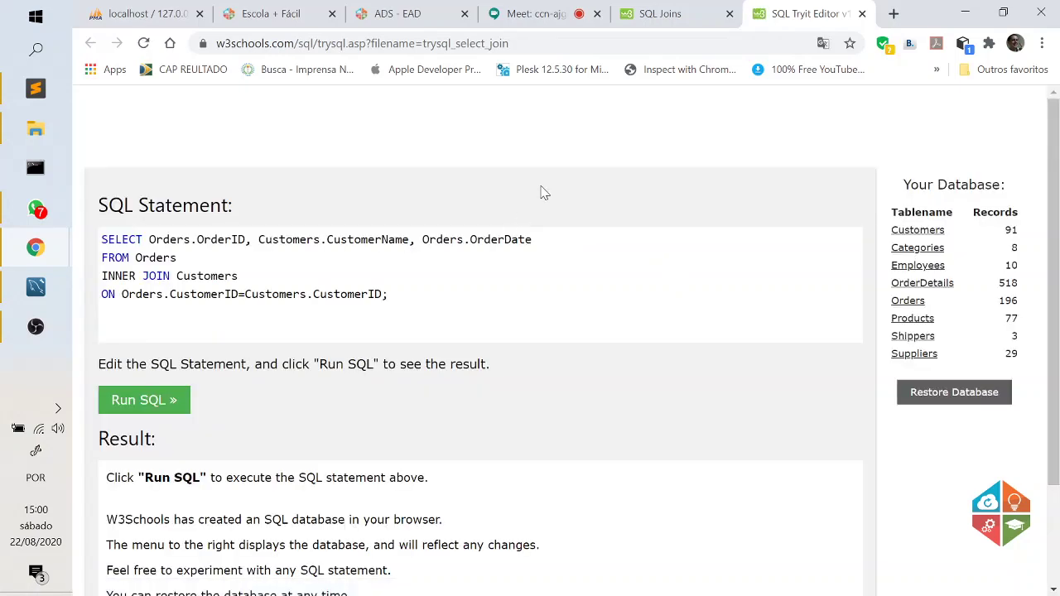
Run the Orders–Customers INNER JOIN query, scroll its 196 result records, then close the Tryit tab.
scroll(563, 192, "down", 2)
scroll(591, 249, "up", 1)
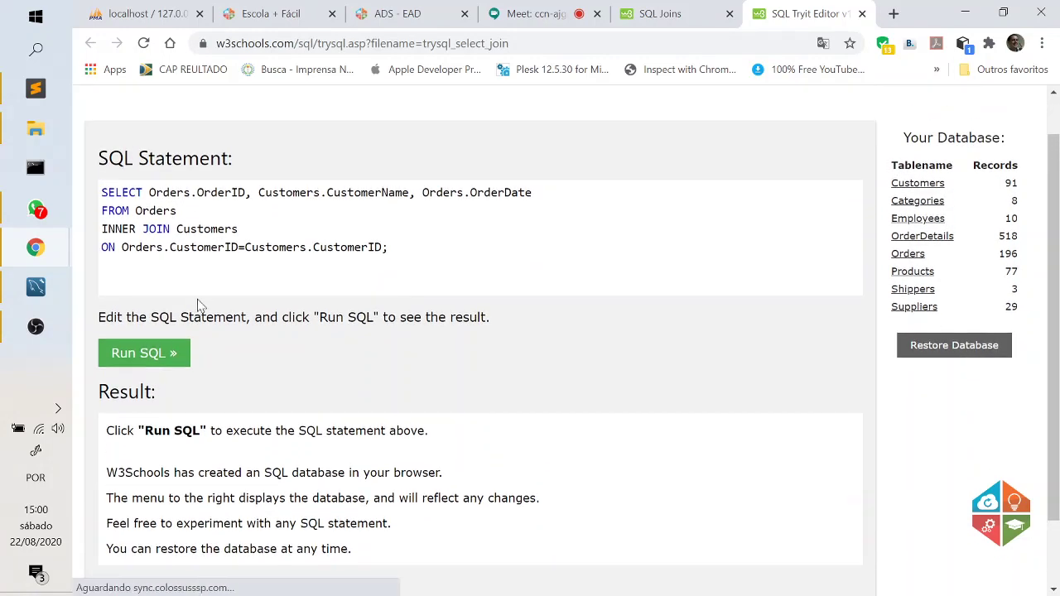
left_click_drag(388, 247, 101, 192)
left_click(176, 228)
left_click(153, 355)
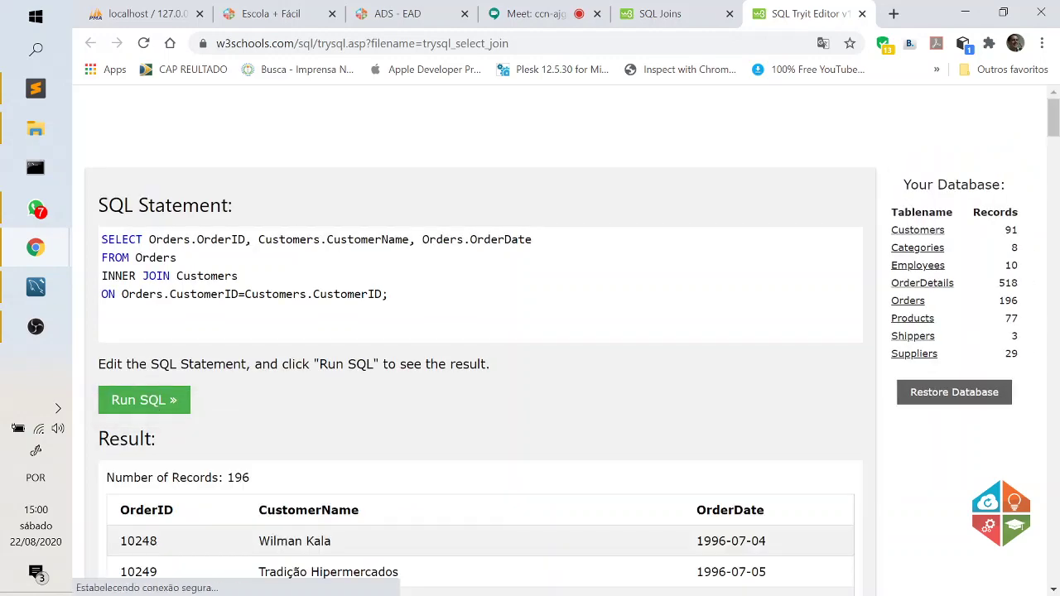
scroll(421, 336, "down", 3)
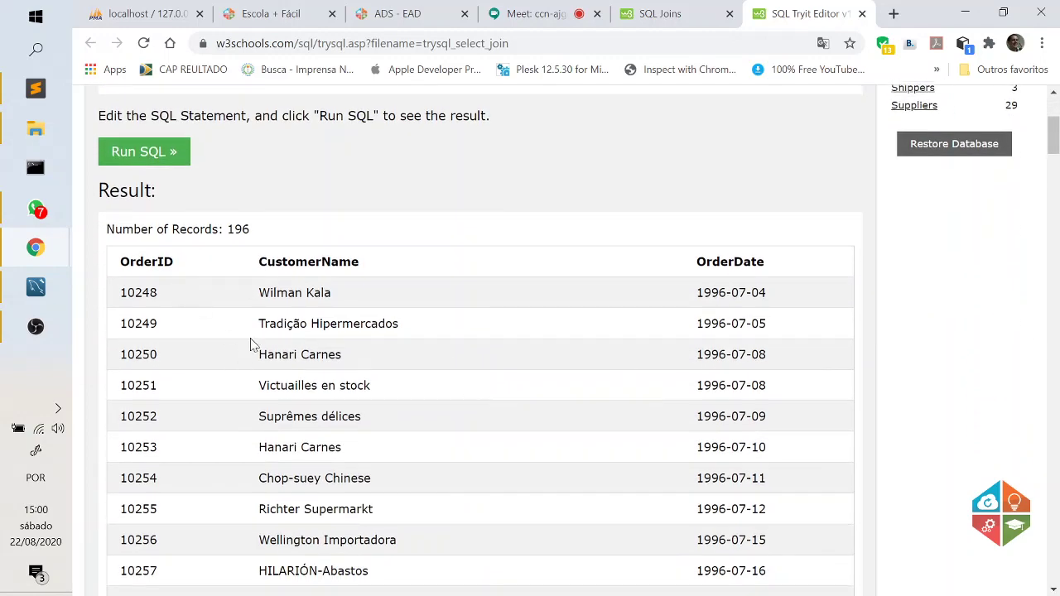
scroll(253, 344, "up", 3)
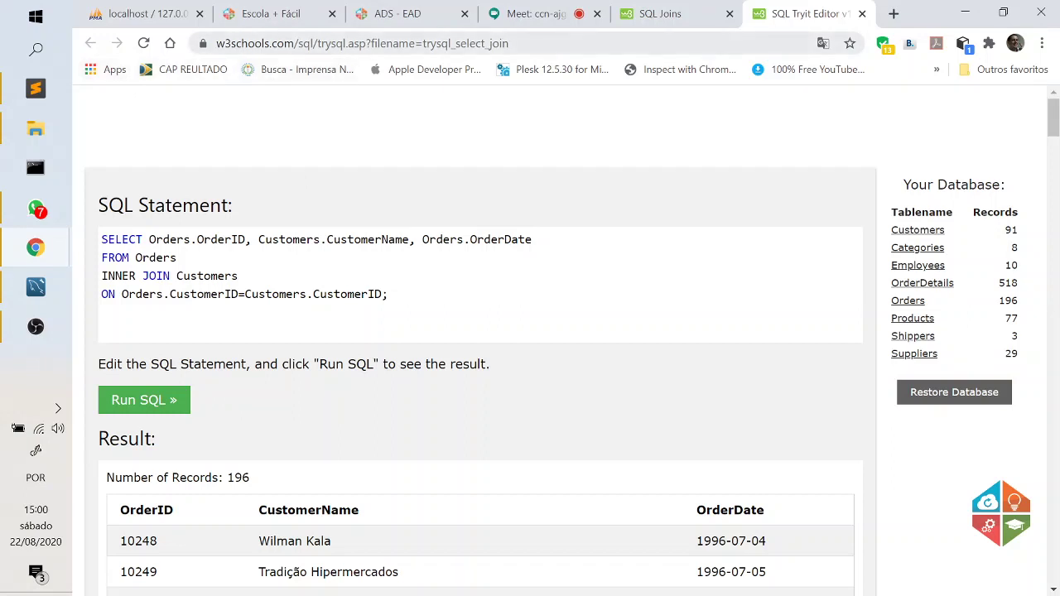
double_click(249, 43)
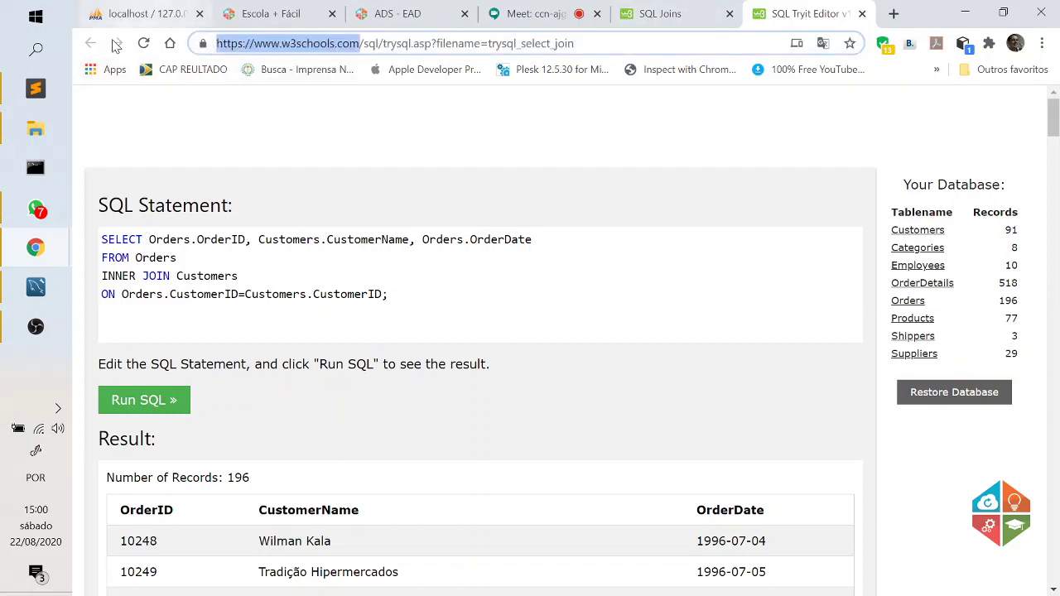
left_click(862, 14)
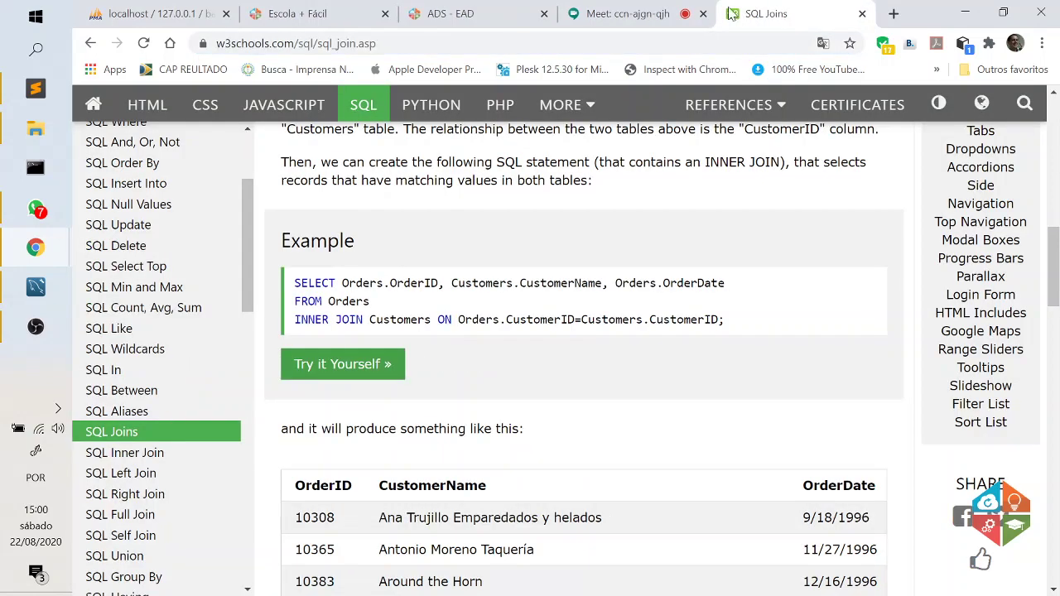
Back on Google, search 'join query in mysql for 3 tables w3schools' and browse the results.
left_click(91, 44)
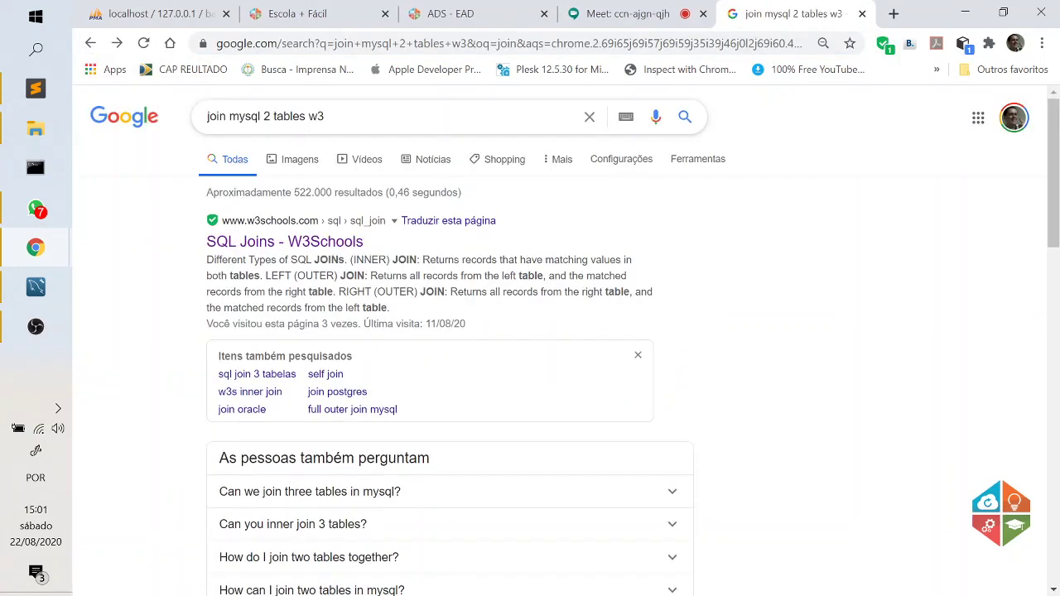
double_click(267, 117)
type("3")
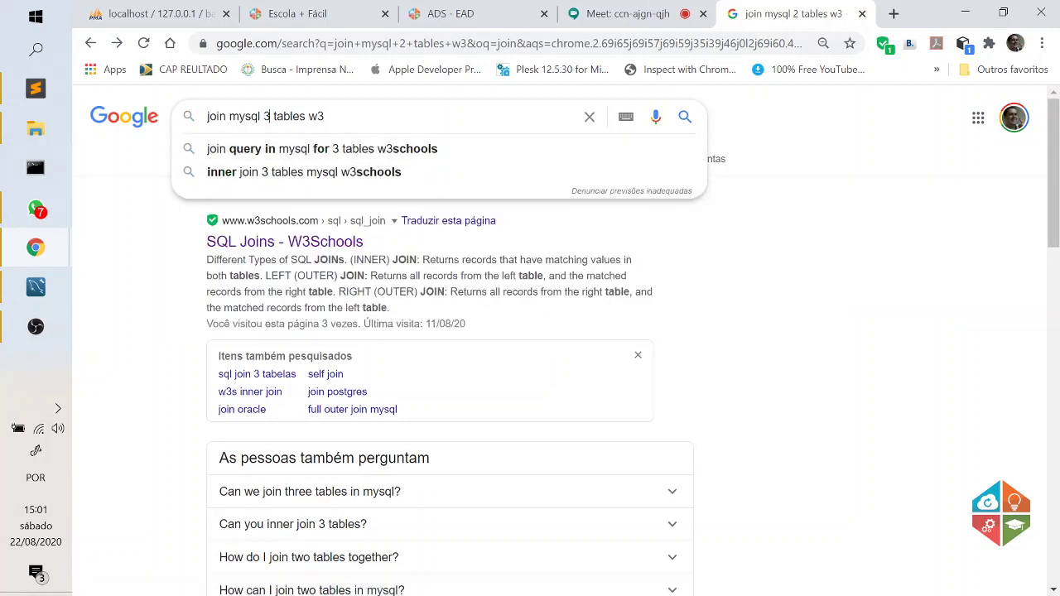
left_click_drag(306, 116, 182, 120)
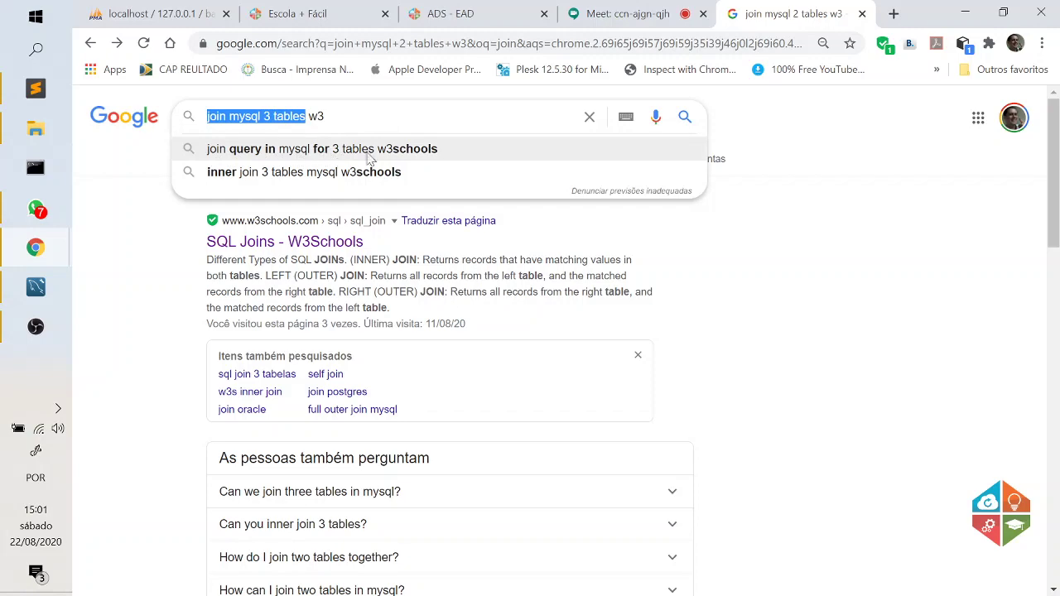
left_click(411, 153)
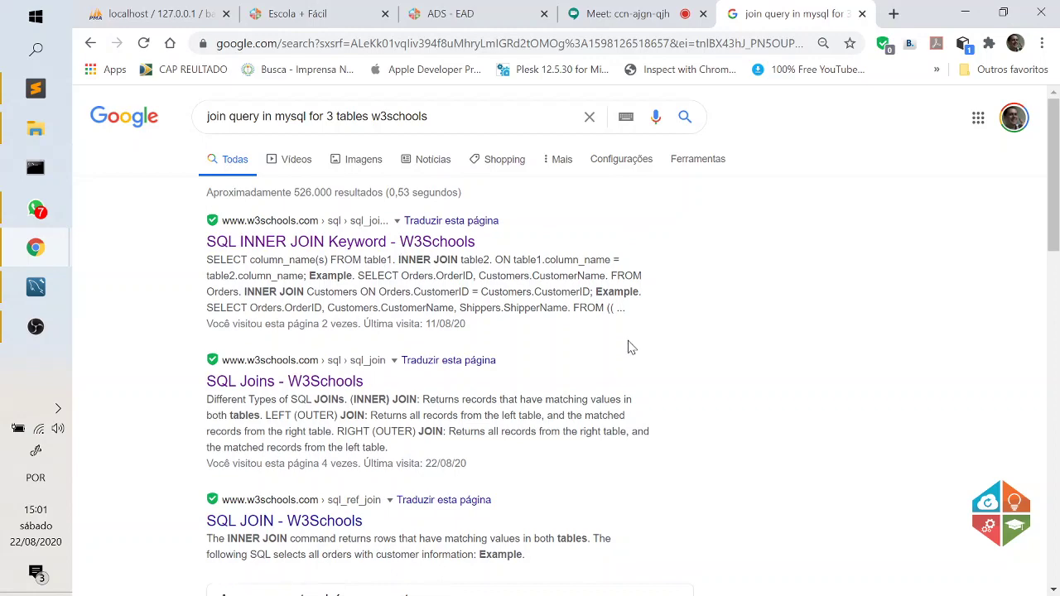
scroll(627, 346, "down", 8)
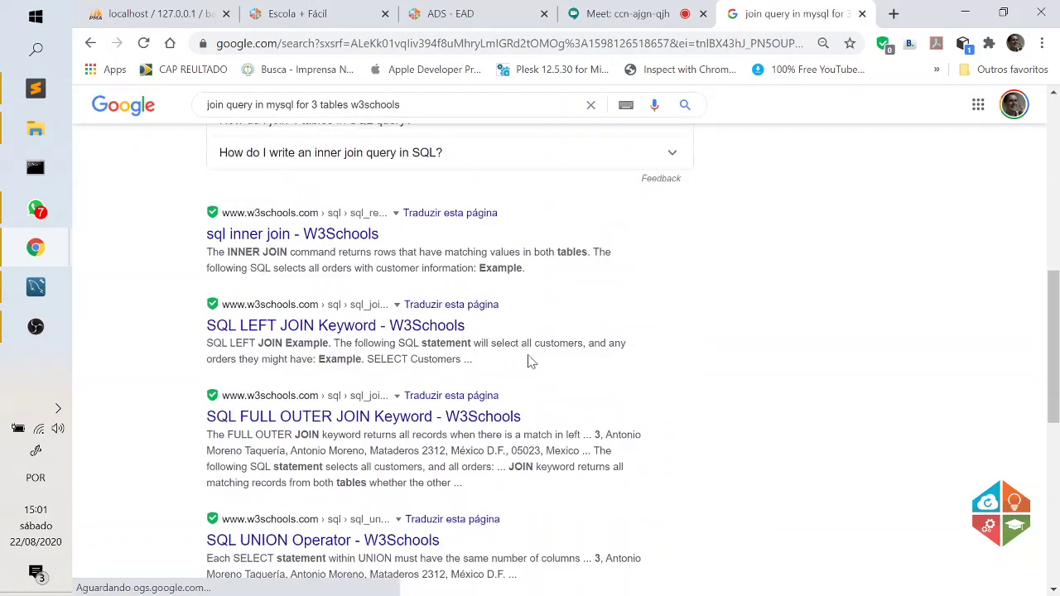
scroll(670, 373, "up", 1)
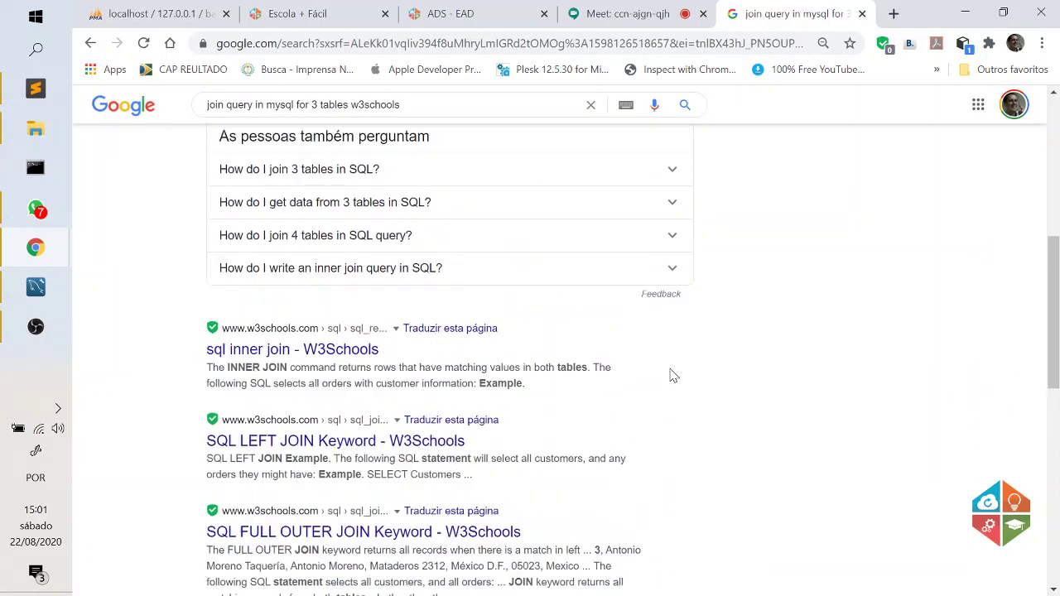
scroll(672, 375, "up", 2)
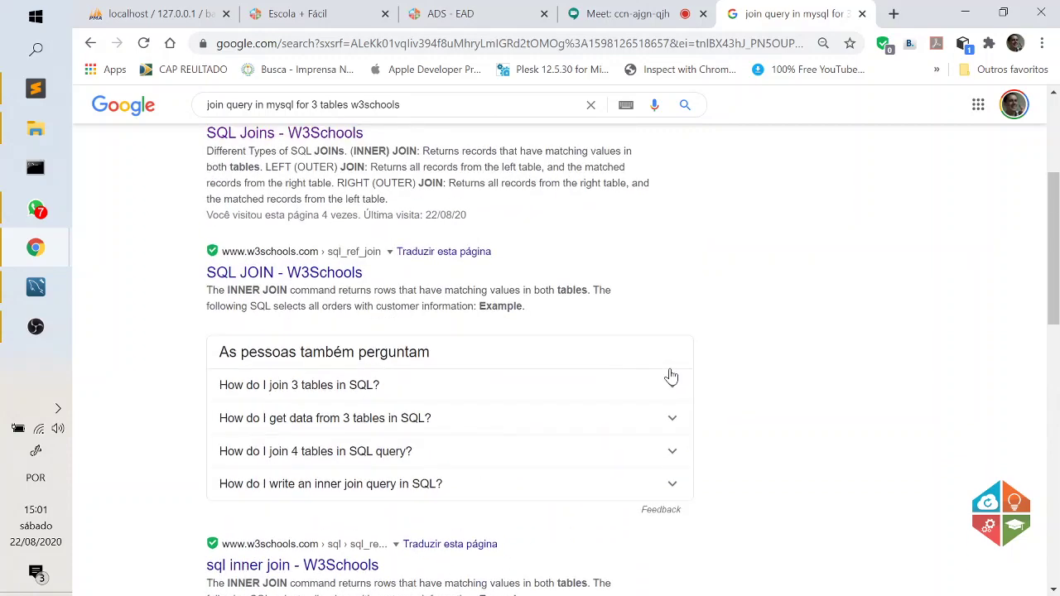
scroll(670, 377, "up", 3)
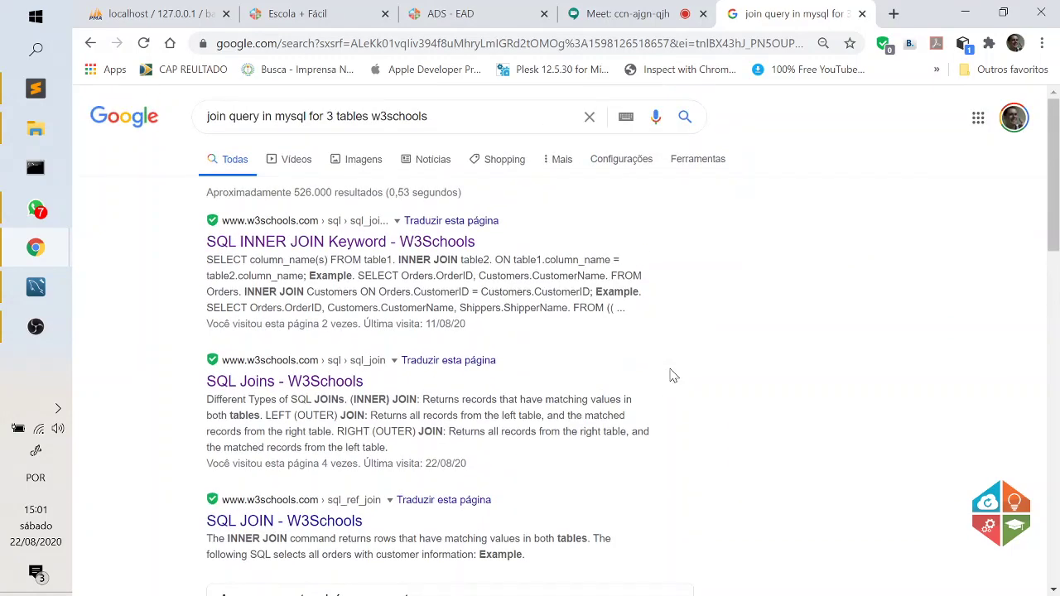
Open the SQL INNER JOIN Keyword page and compare the CustomerID columns in the Orders and Customers tables.
left_click(433, 243)
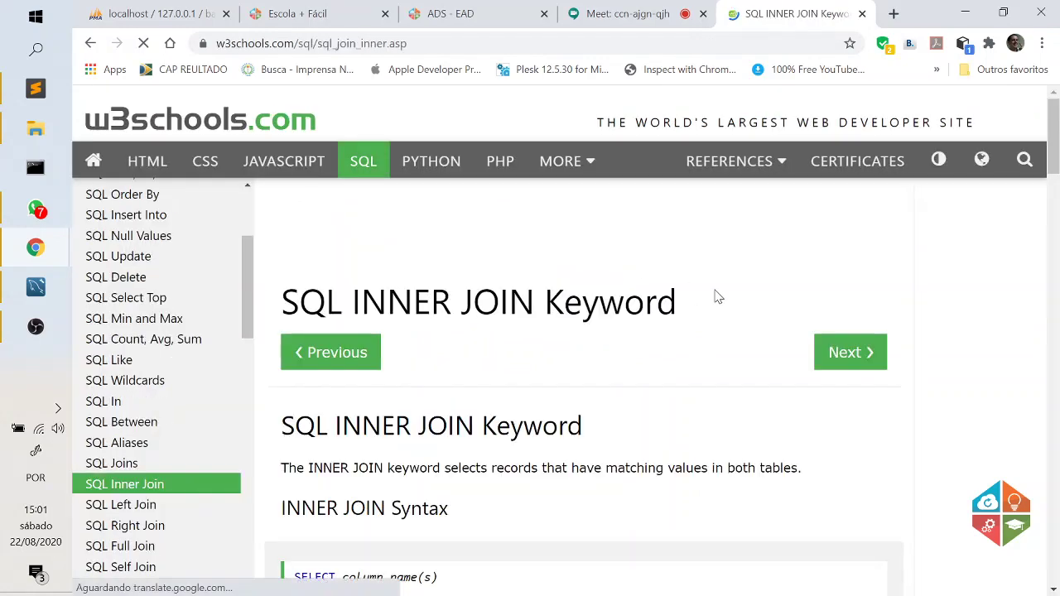
scroll(715, 295, "down", 3)
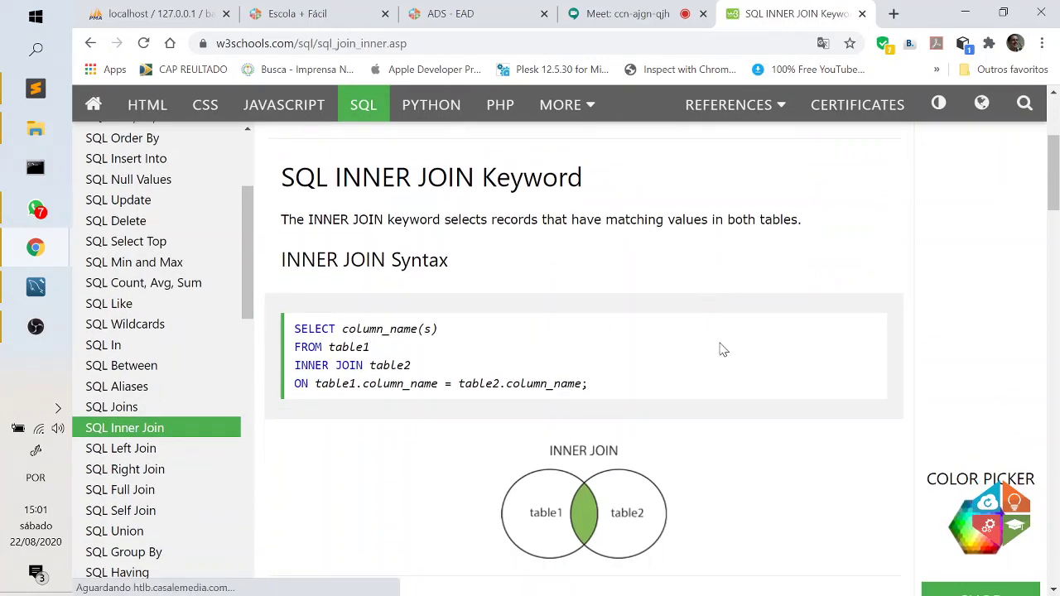
scroll(721, 350, "down", 2)
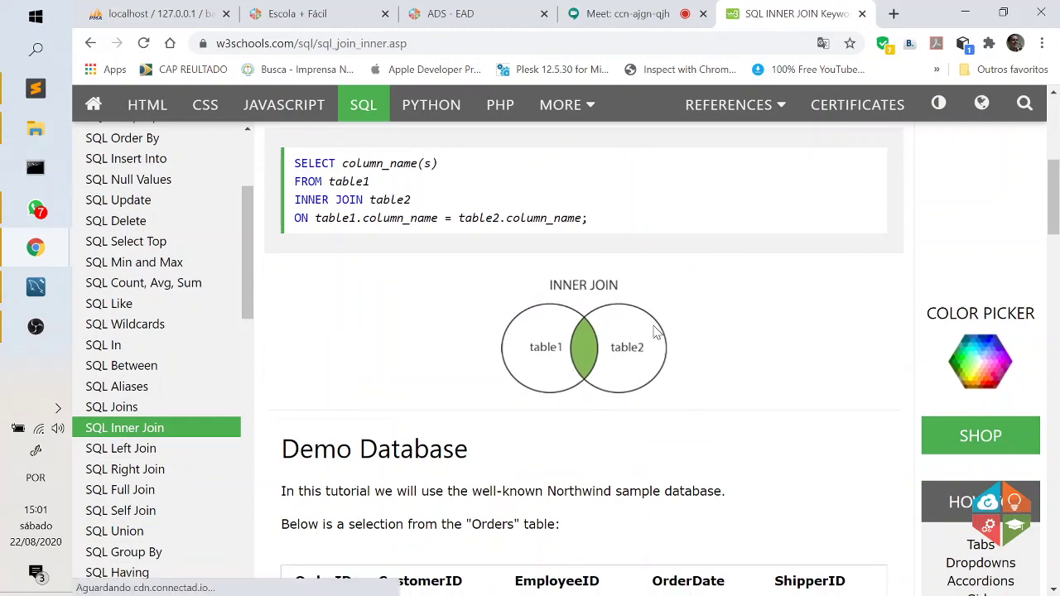
scroll(782, 321, "down", 2)
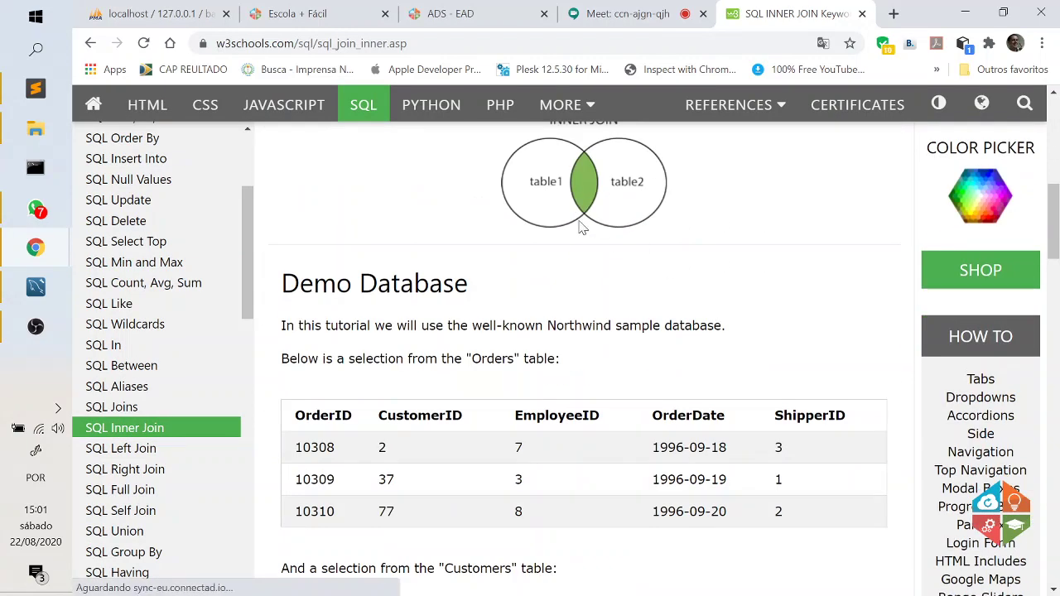
scroll(582, 260, "down", 1)
scroll(582, 259, "down", 2)
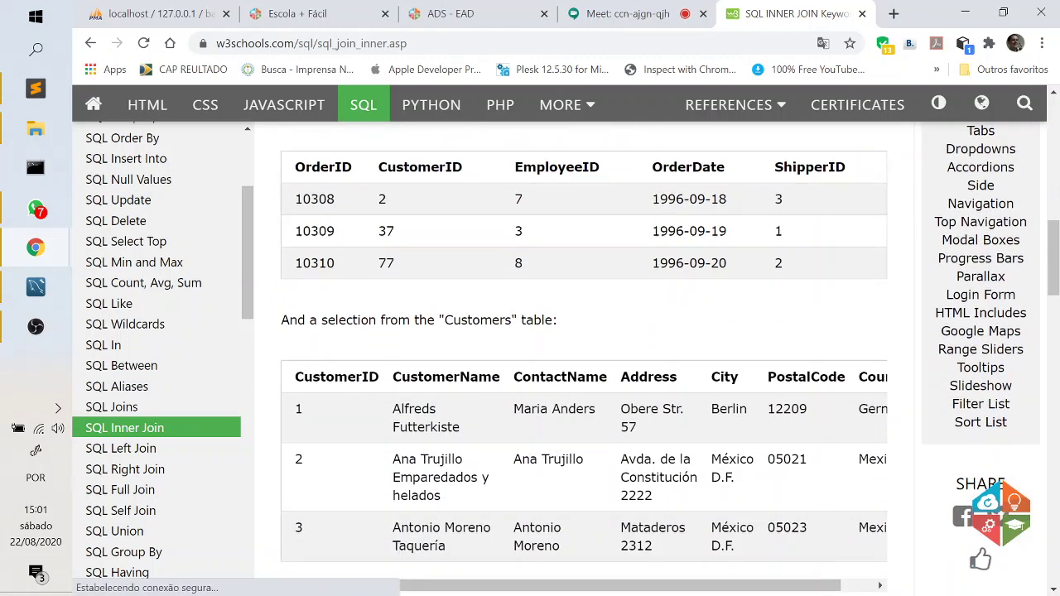
double_click(378, 176)
left_click_drag(378, 377, 296, 380)
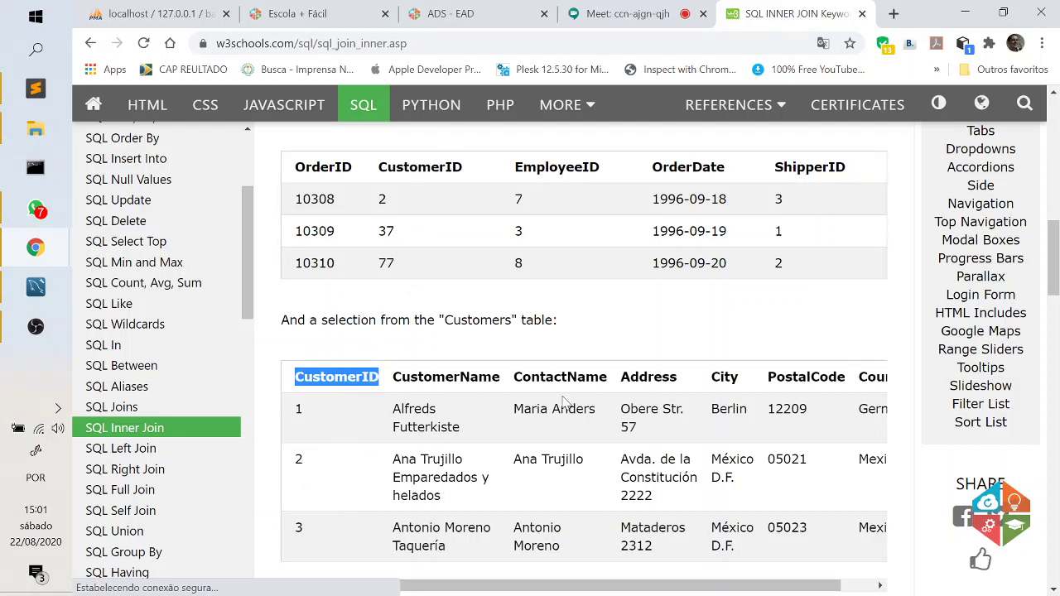
scroll(566, 402, "down", 9)
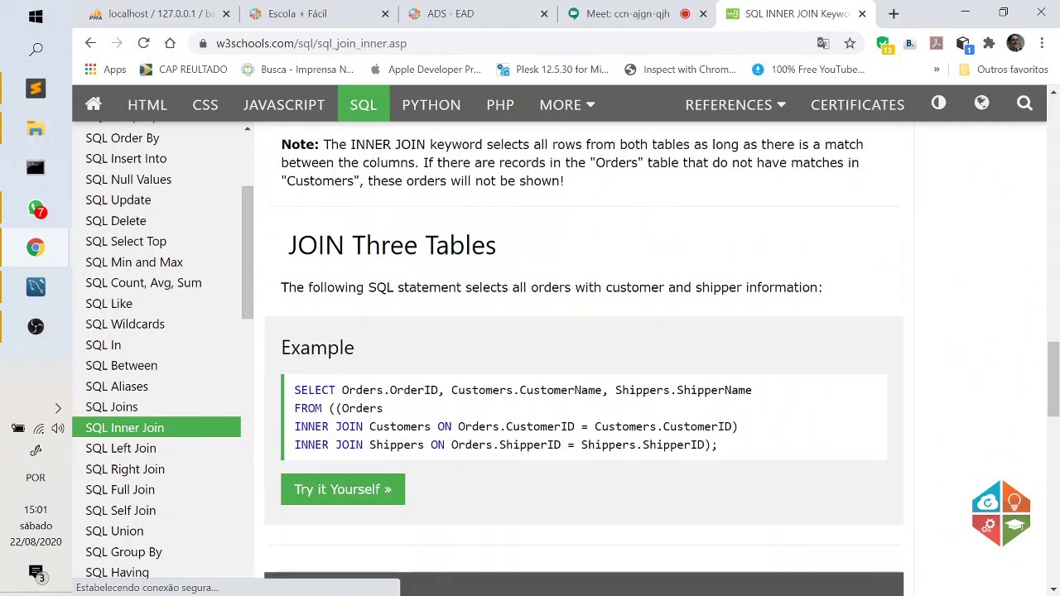
Highlight the JOIN Three Tables example line by line: SELECT, FROM Orders, the Customers and Shippers joins.
scroll(563, 401, "down", 1)
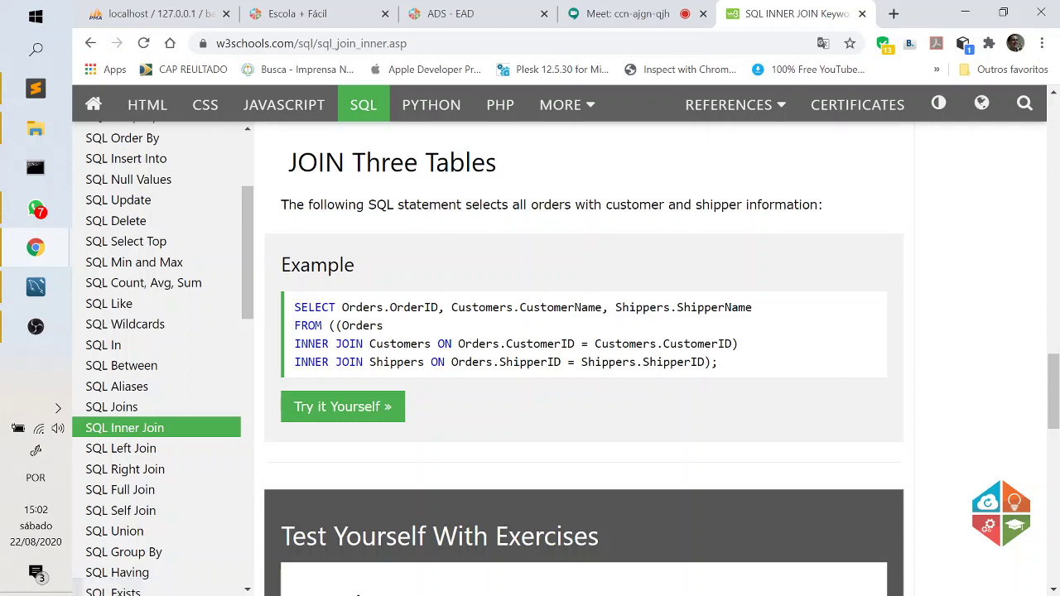
left_click_drag(294, 307, 756, 319)
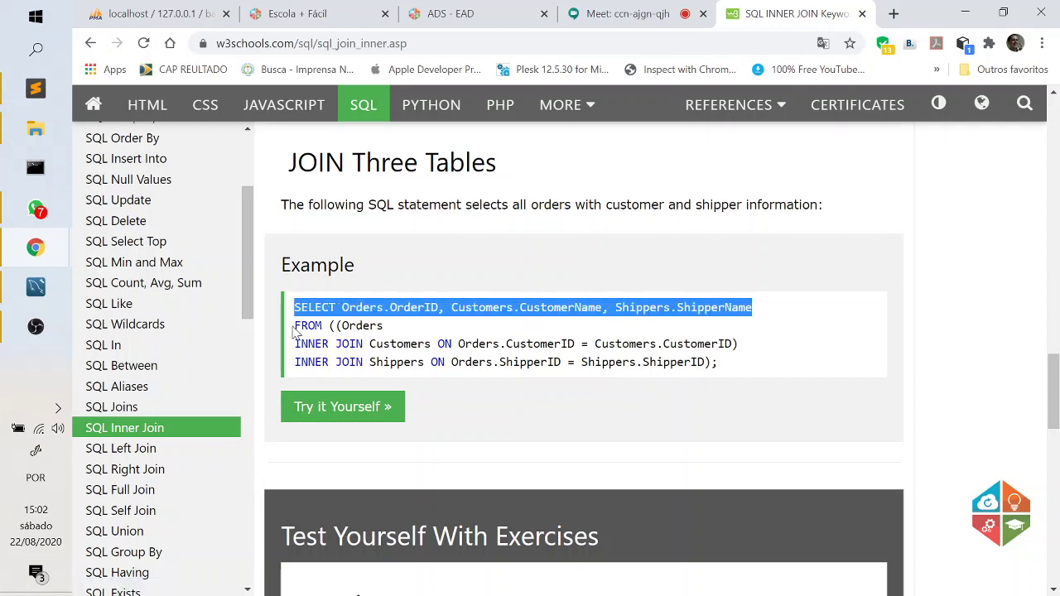
left_click_drag(295, 327, 385, 327)
left_click_drag(295, 343, 724, 344)
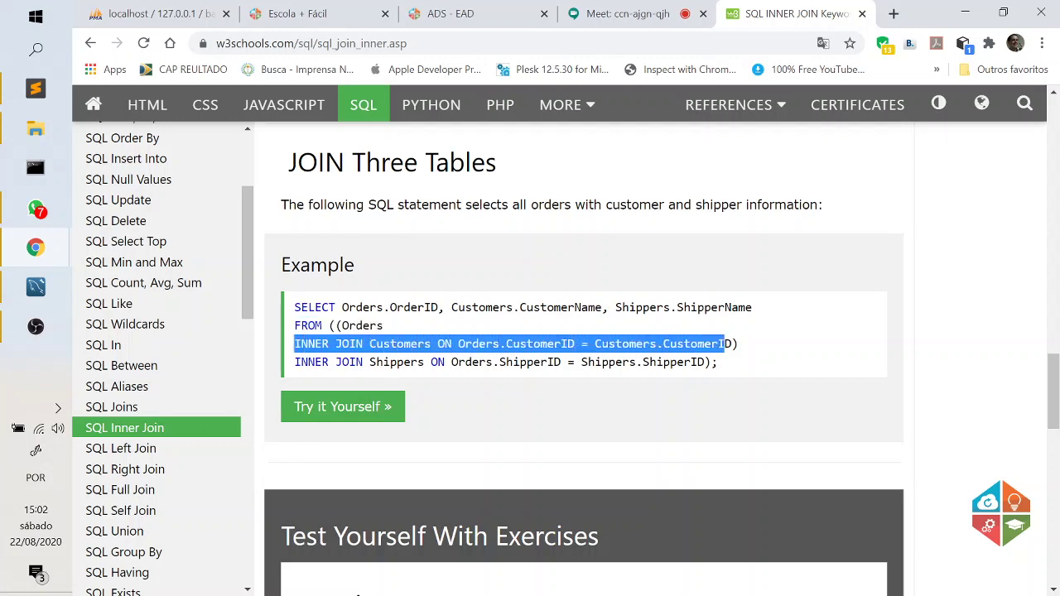
left_click_drag(295, 362, 719, 361)
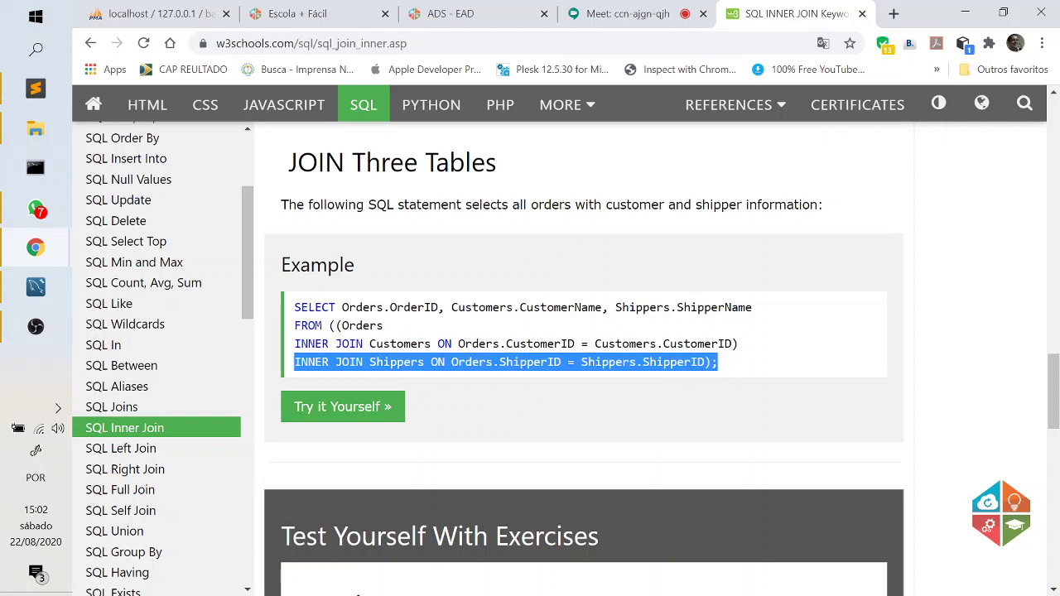
scroll(513, 383, "down", 5)
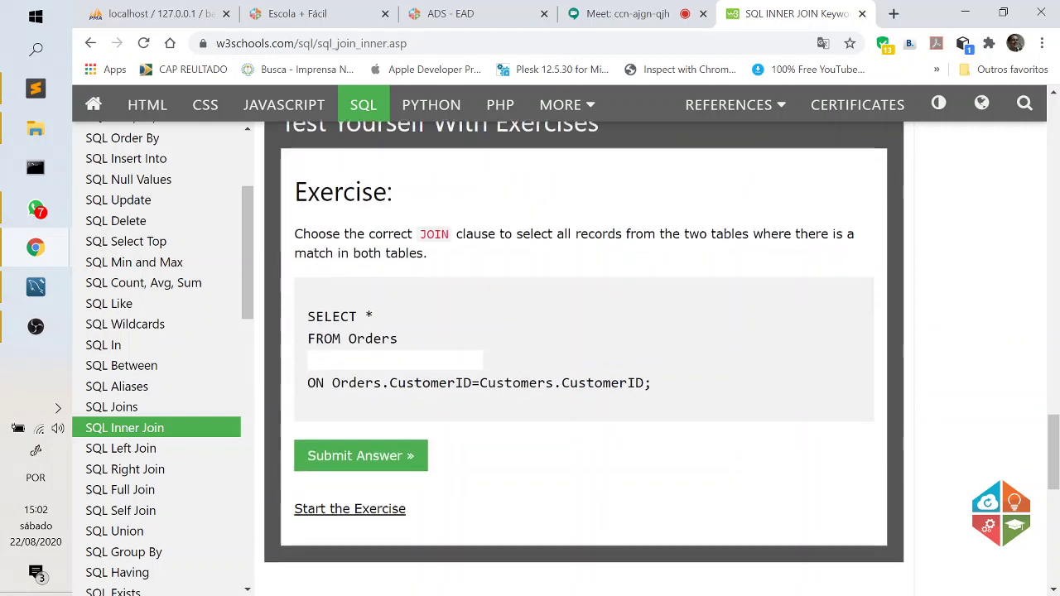
scroll(584, 356, "up", 5)
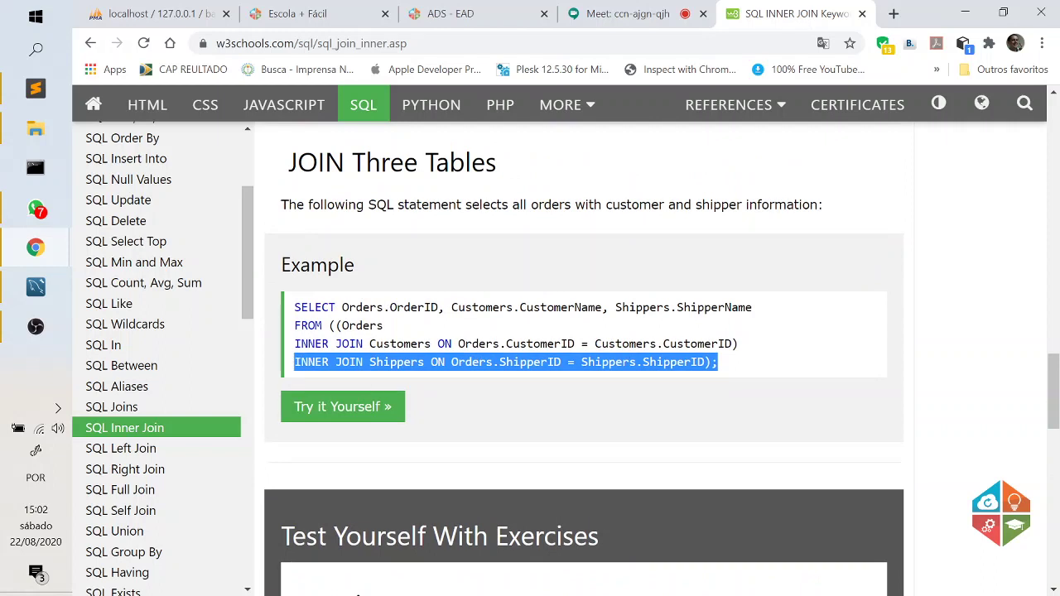
left_click(390, 336)
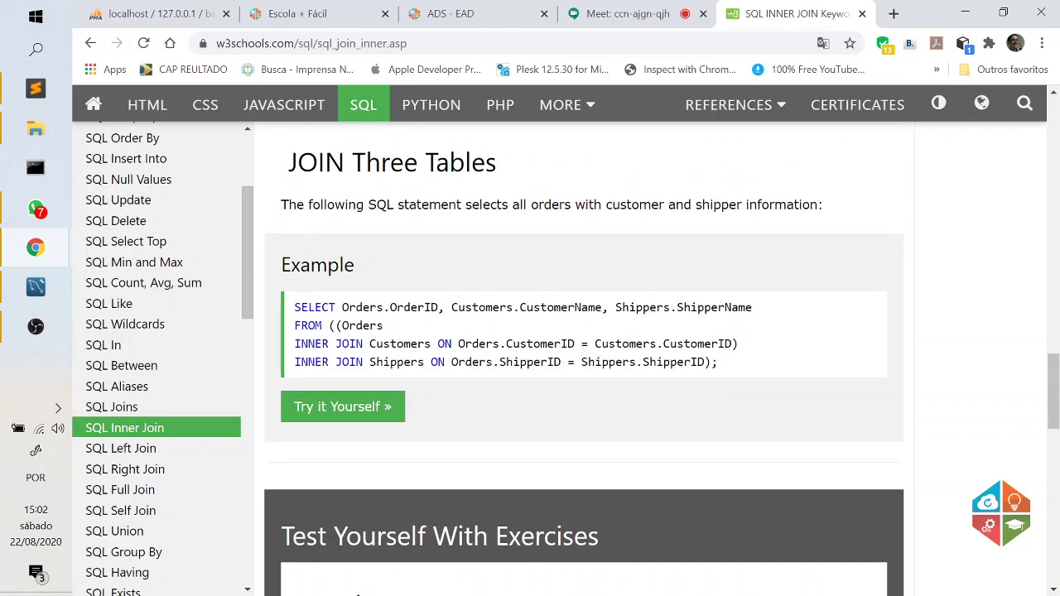
double_click(445, 343)
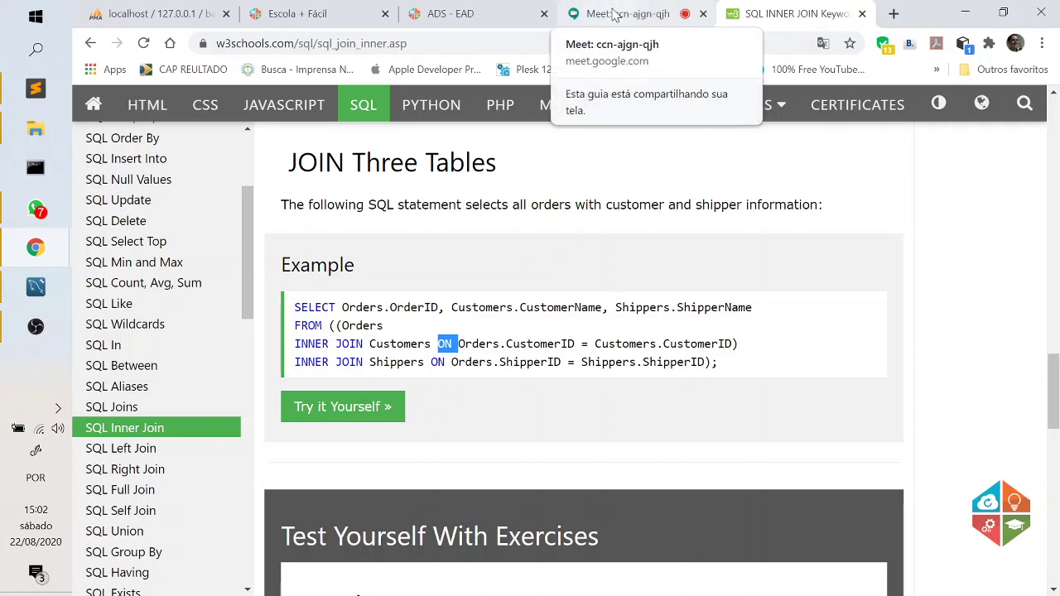
left_click(583, 373)
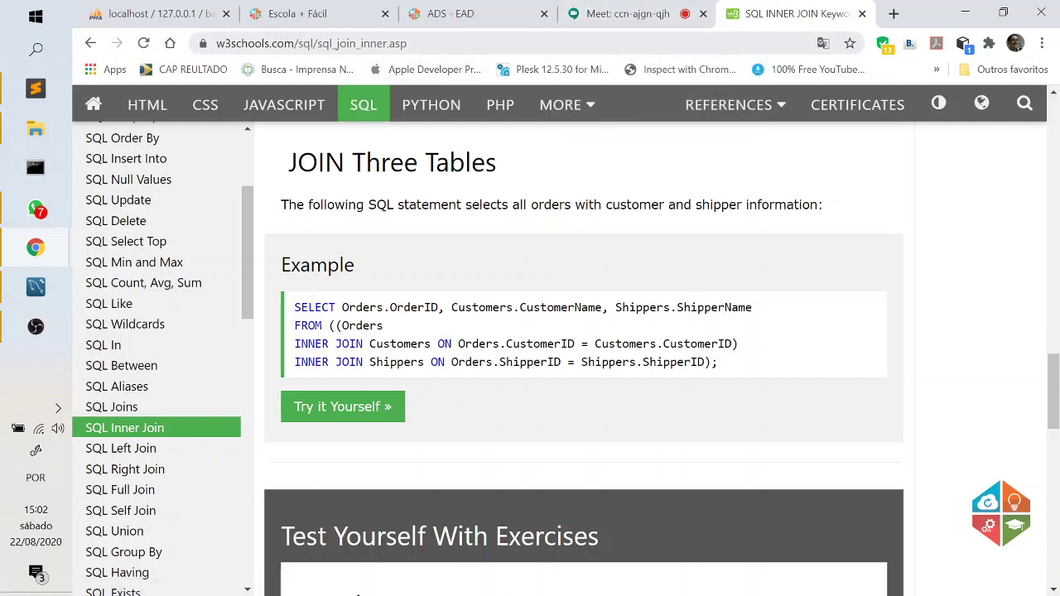
left_click(207, 43)
left_click(614, 245)
left_click_drag(285, 43, 189, 54)
key("ctrl+c")
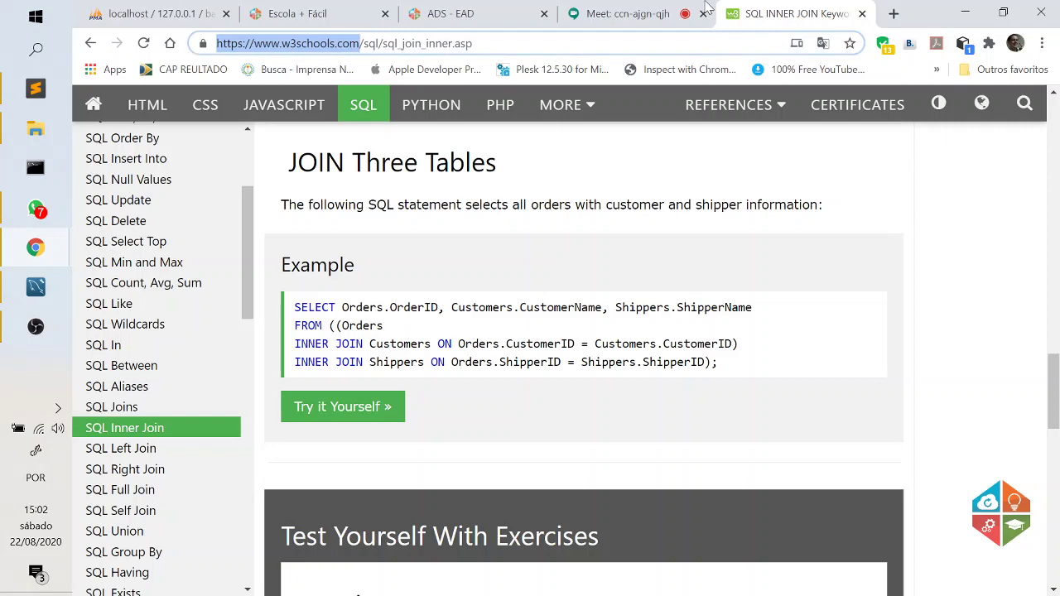
left_click(629, 13)
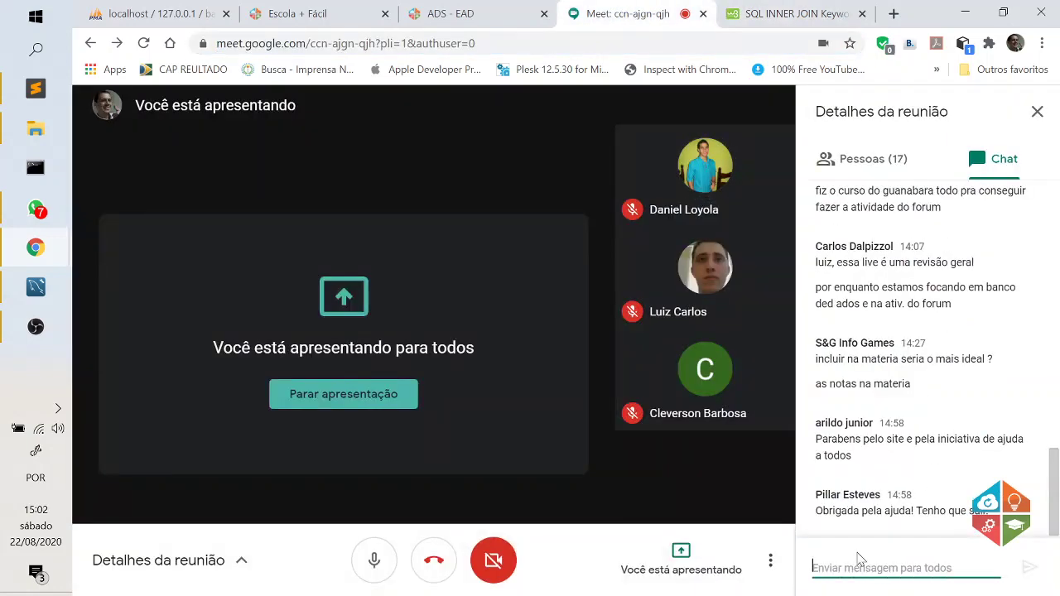
key("ctrl+v")
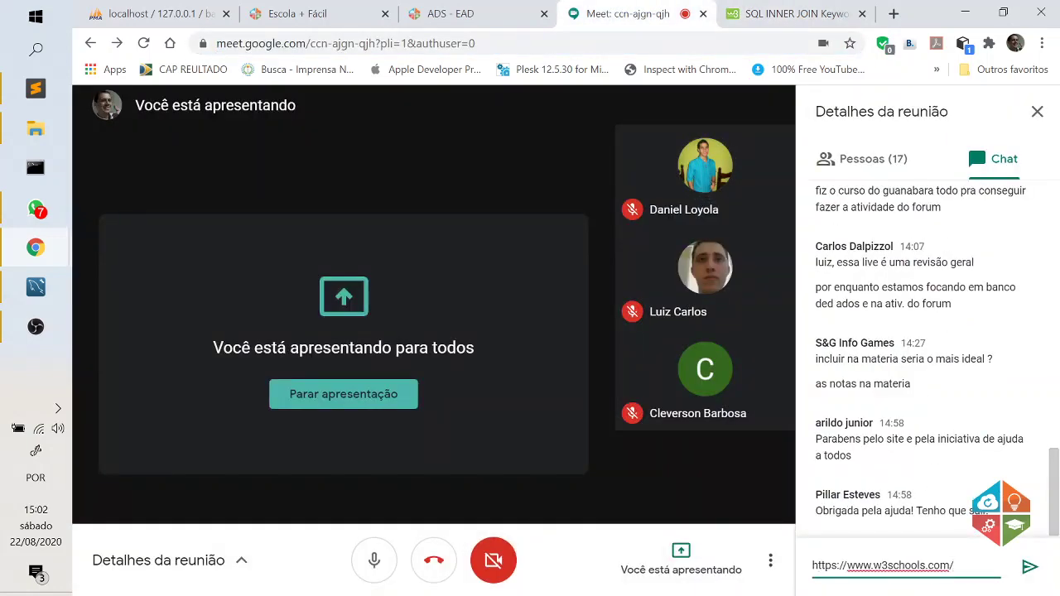
key("Return")
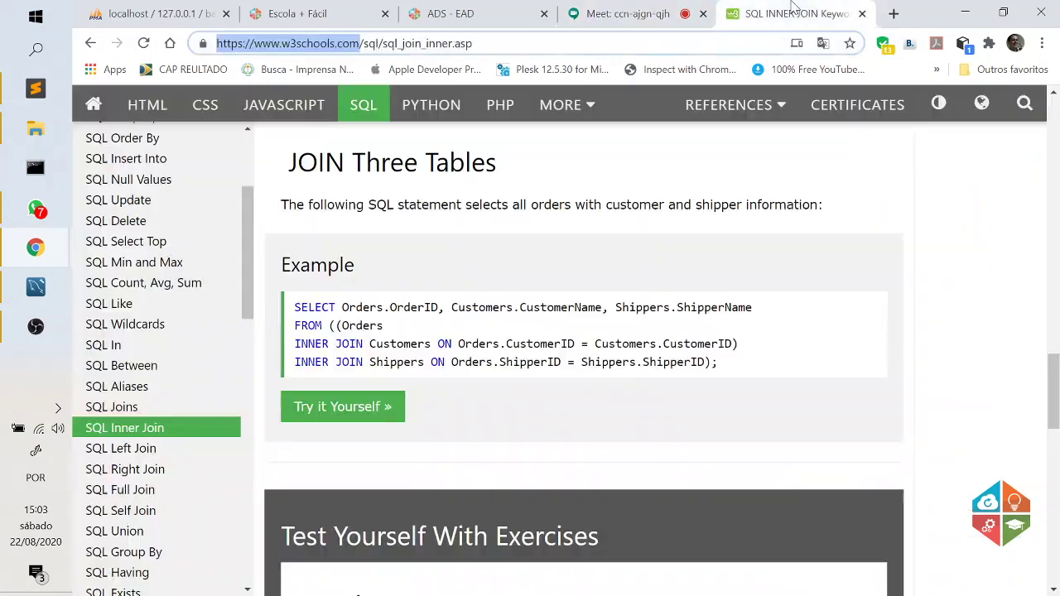
left_click(801, 13)
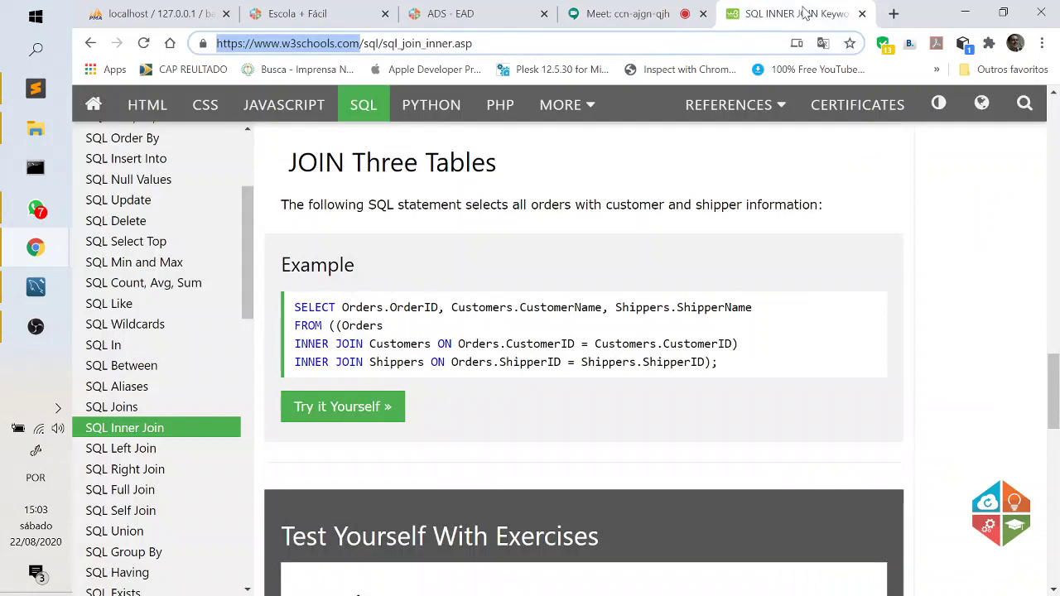
left_click(861, 14)
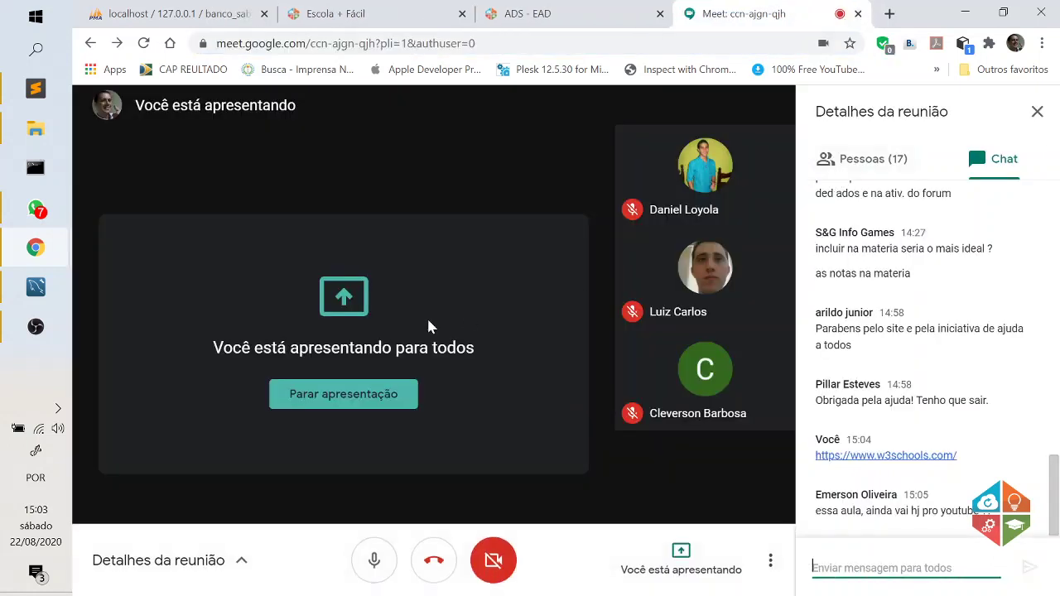